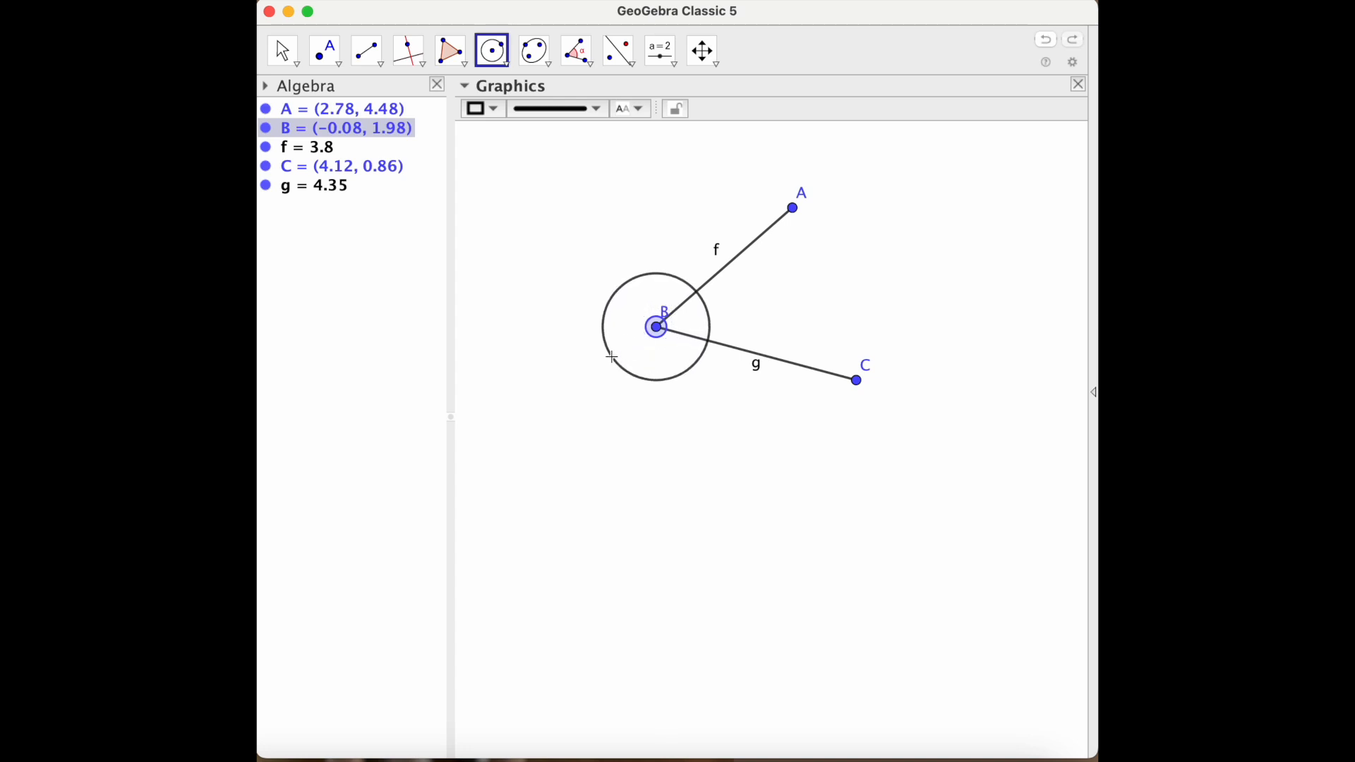
# - Draw a circle centred on B through about (-1.72, 0.8), and mark its intersections with segments BA and BC
pyautogui.click(578, 383)
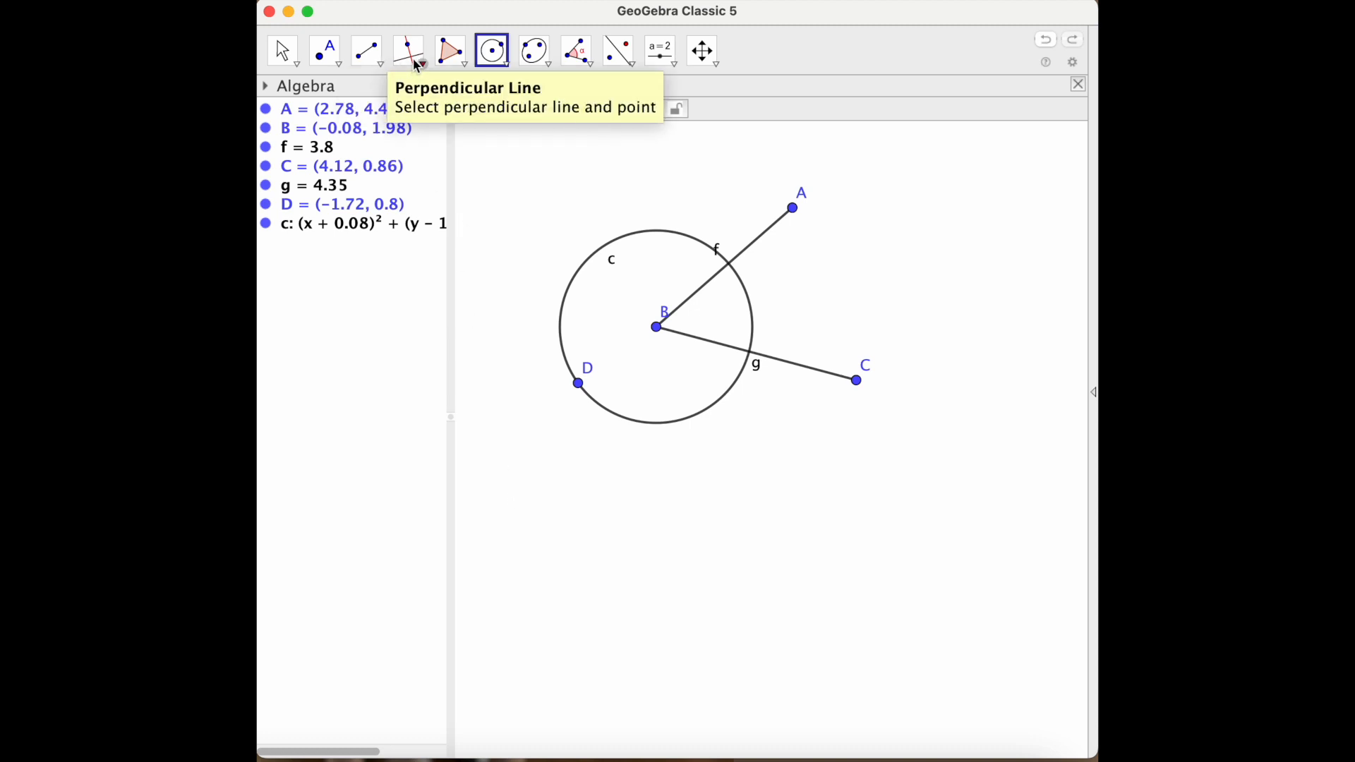
pyautogui.click(330, 61)
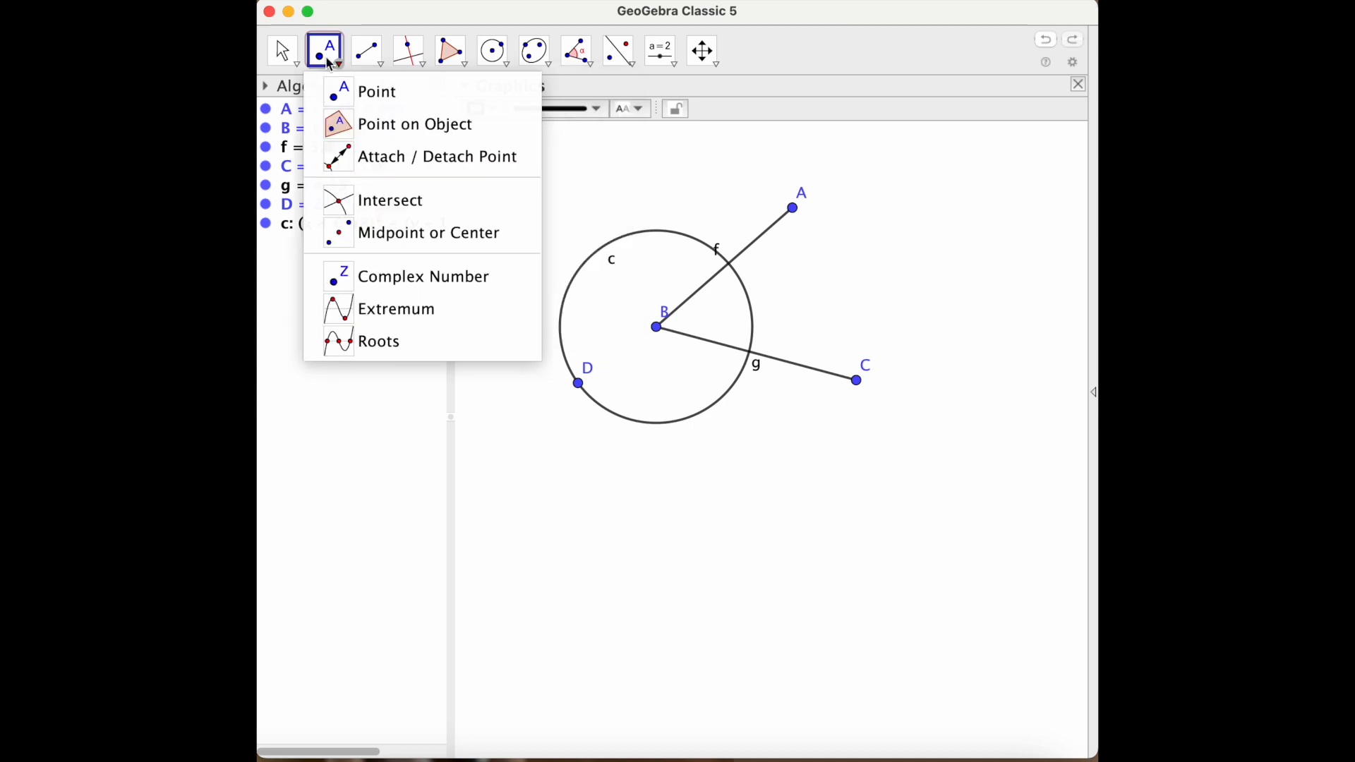
pyautogui.click(377, 201)
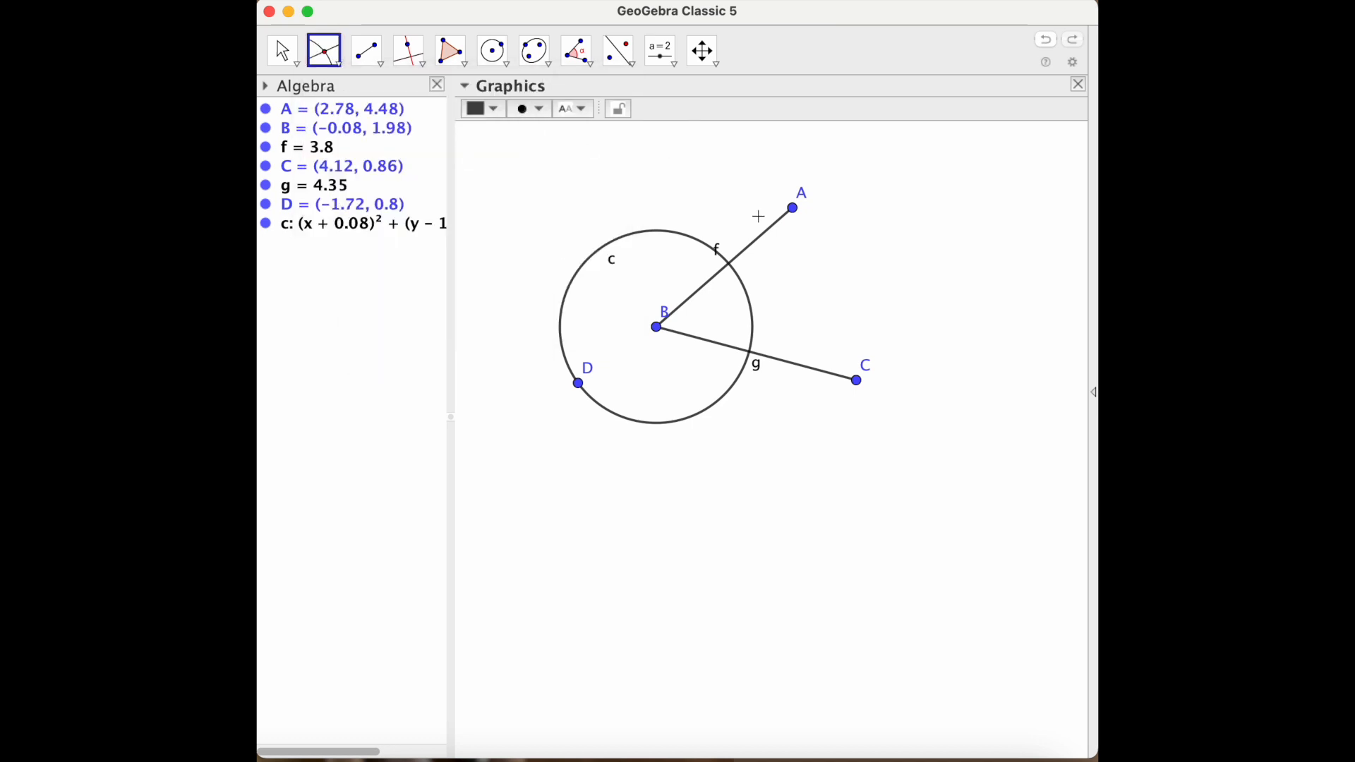
pyautogui.click(730, 266)
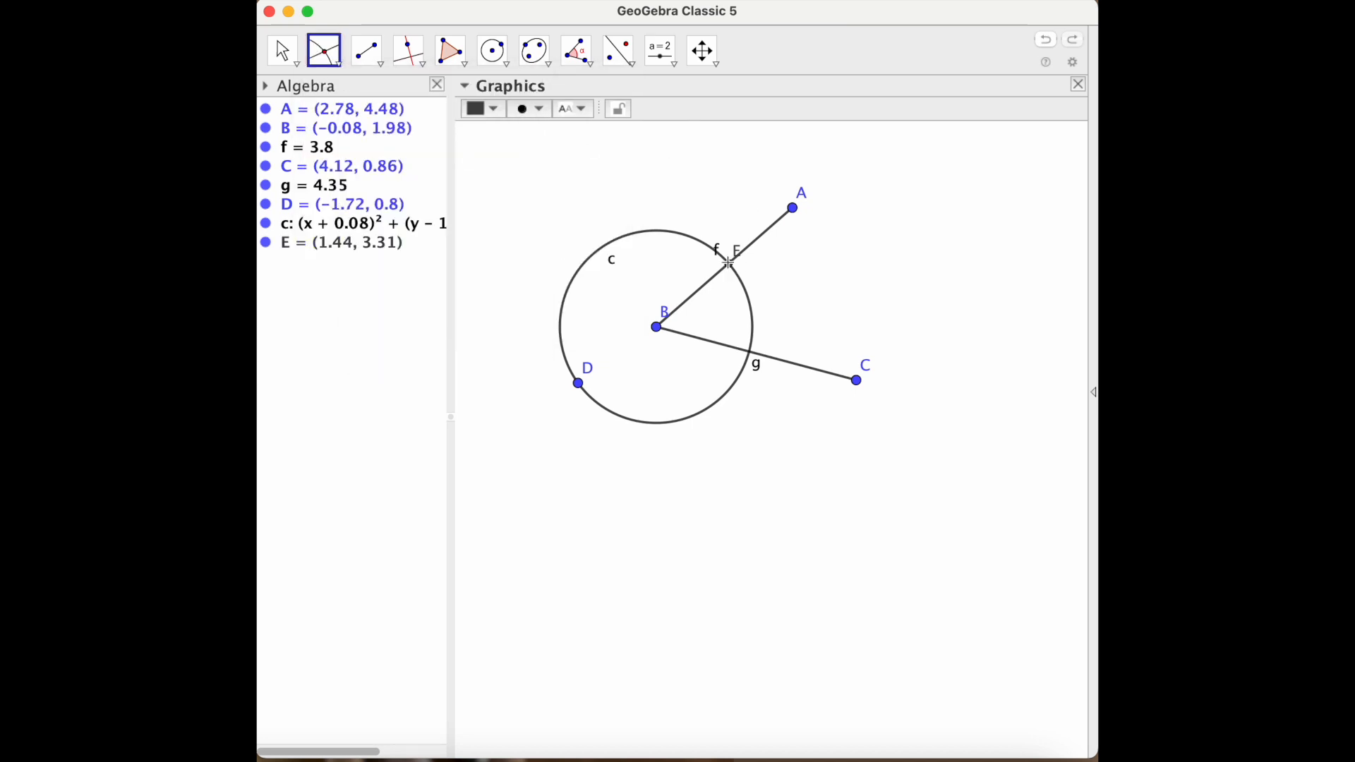
pyautogui.click(751, 352)
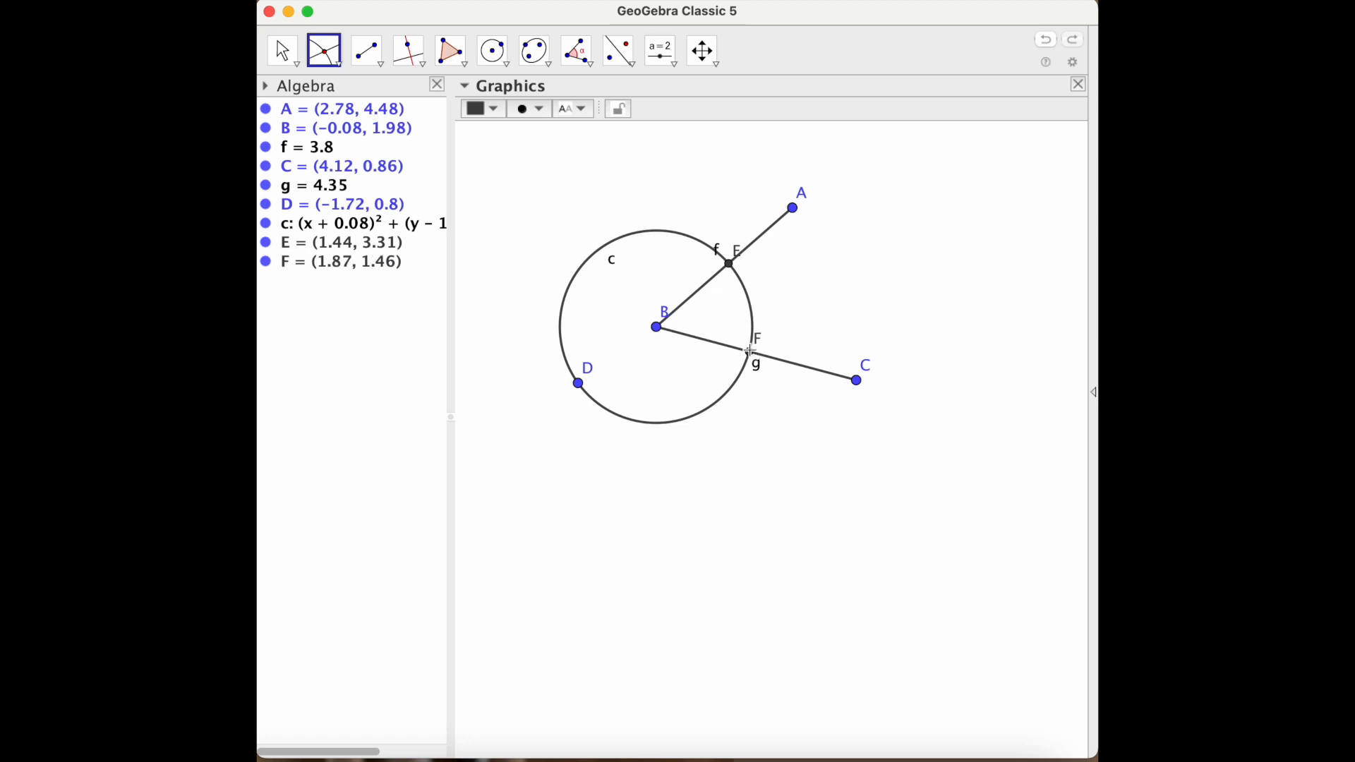
# - Draw two circles with the Compass tool using distance EF as radius, one centred on E and one on F
pyautogui.click(508, 65)
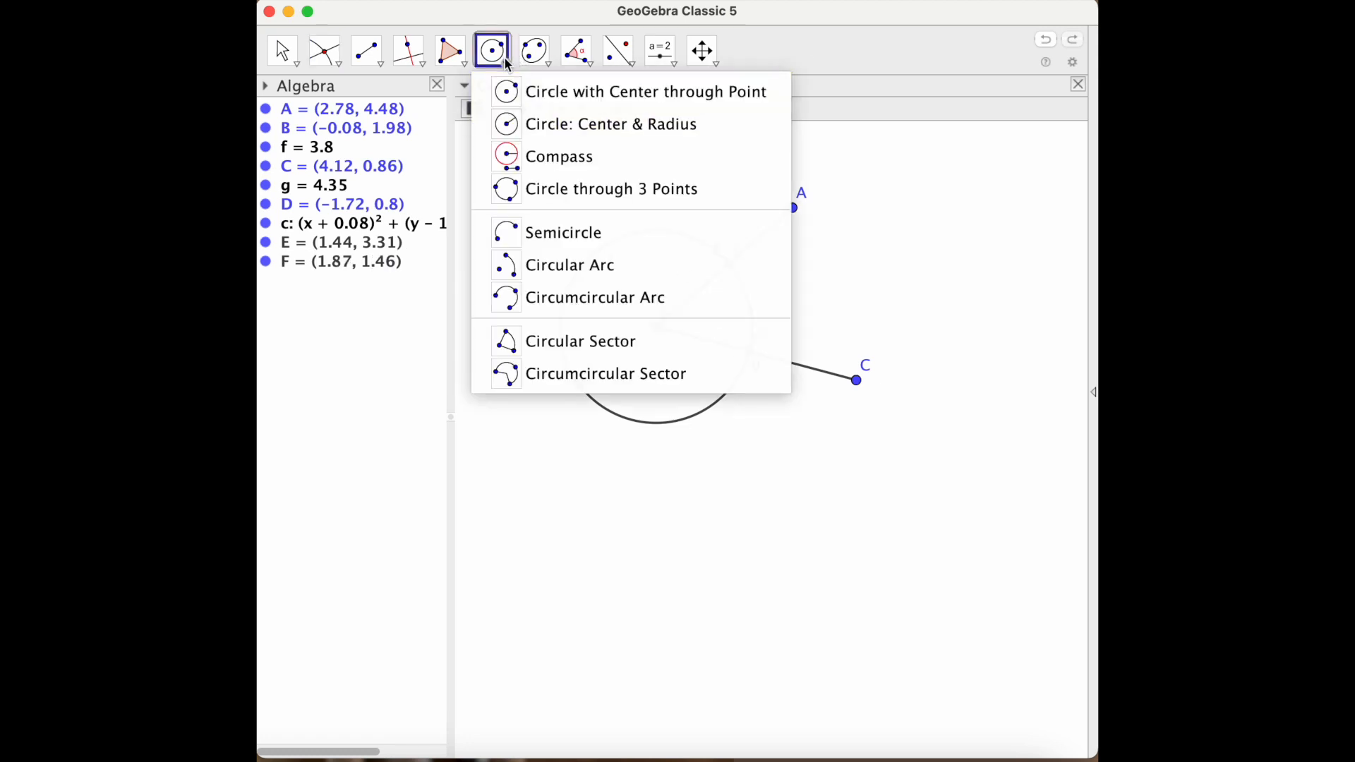
pyautogui.click(517, 154)
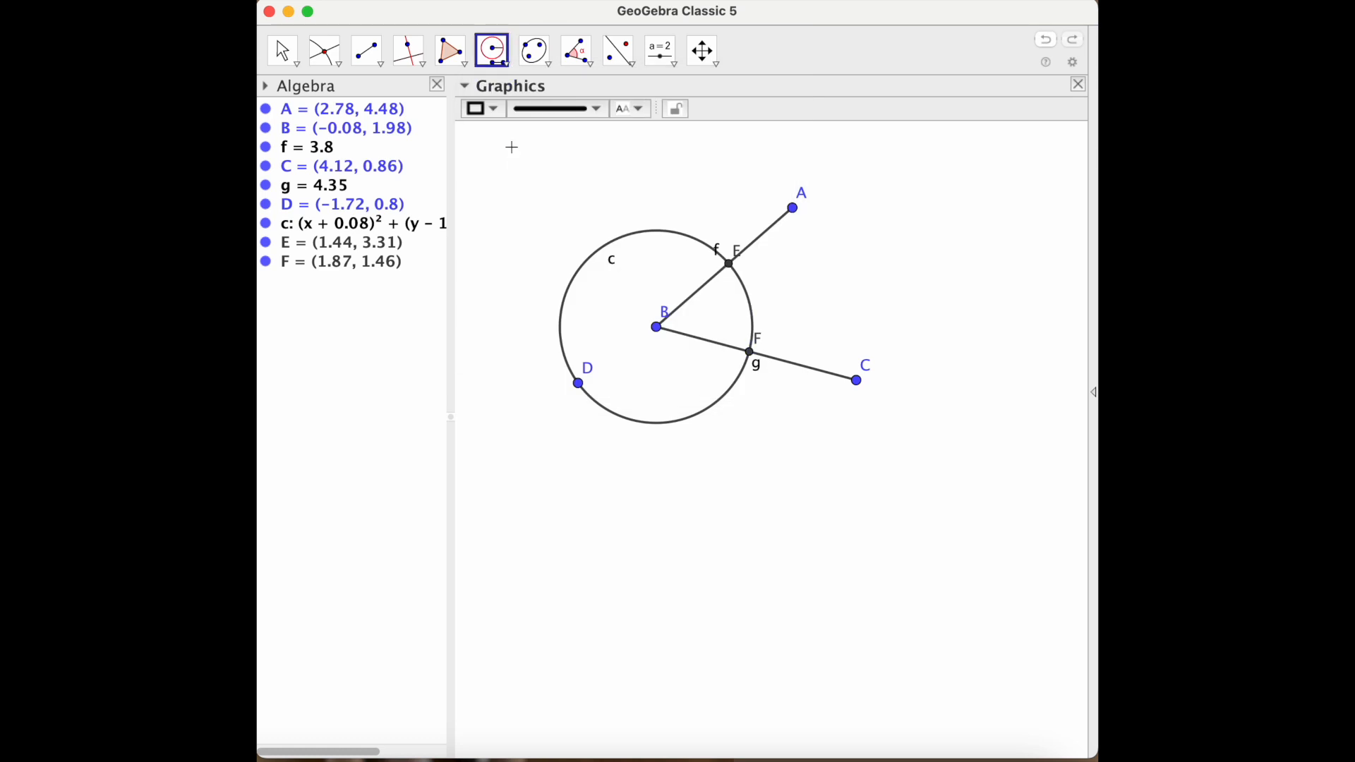
pyautogui.click(729, 262)
pyautogui.click(750, 352)
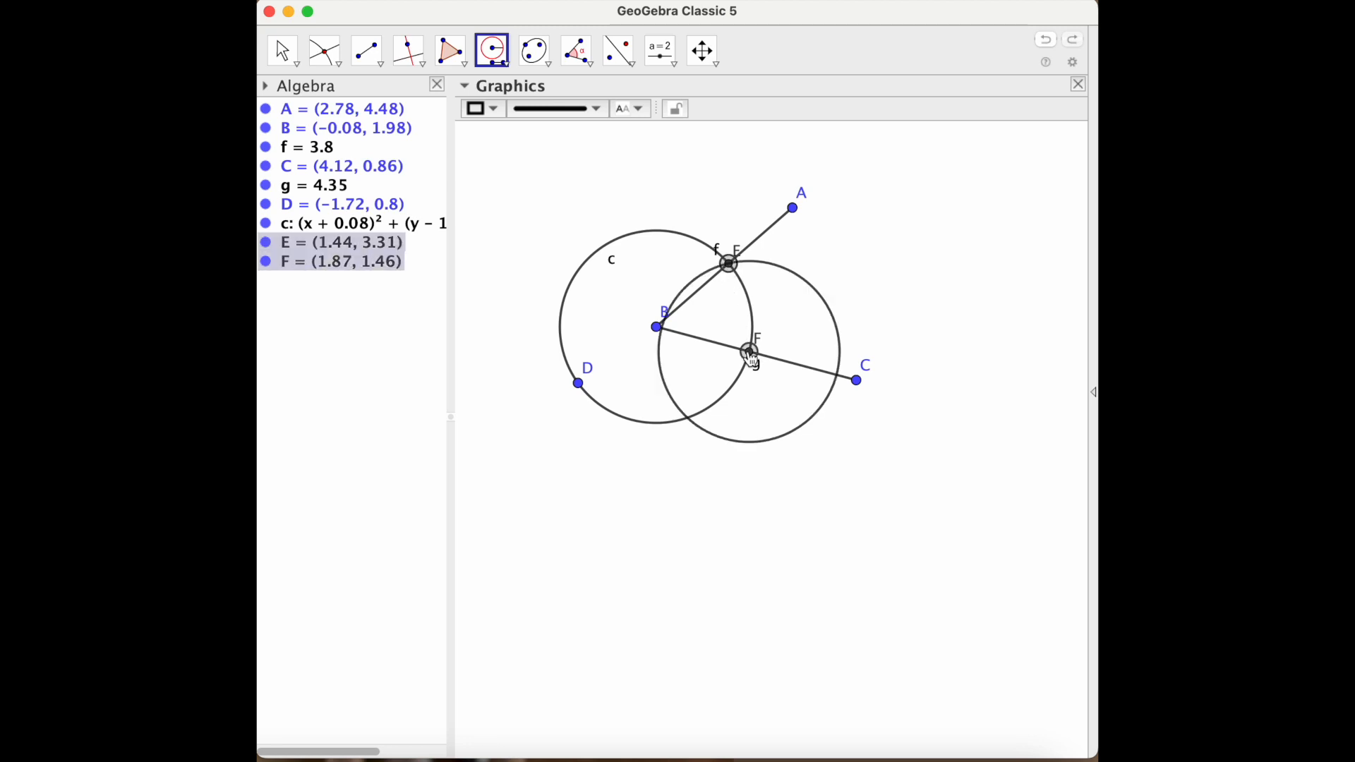
pyautogui.click(730, 265)
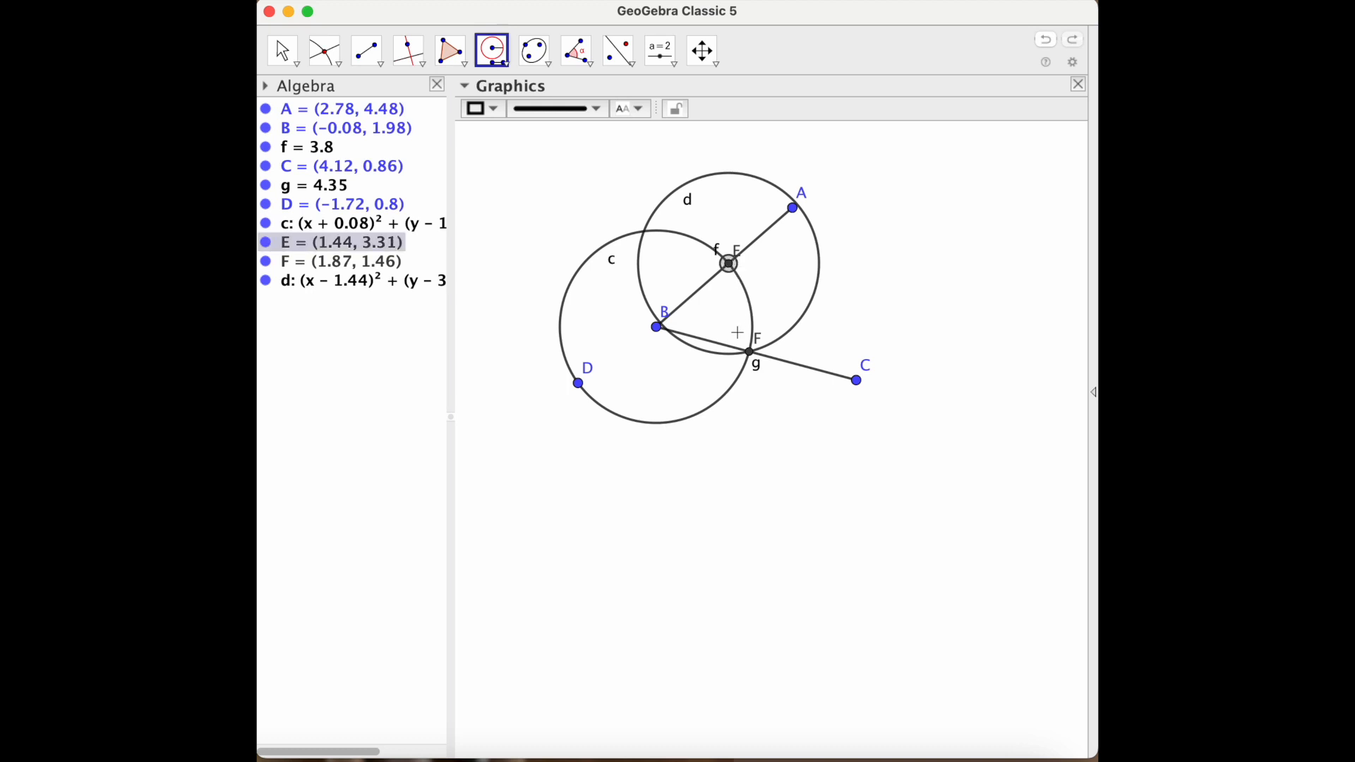
pyautogui.click(751, 353)
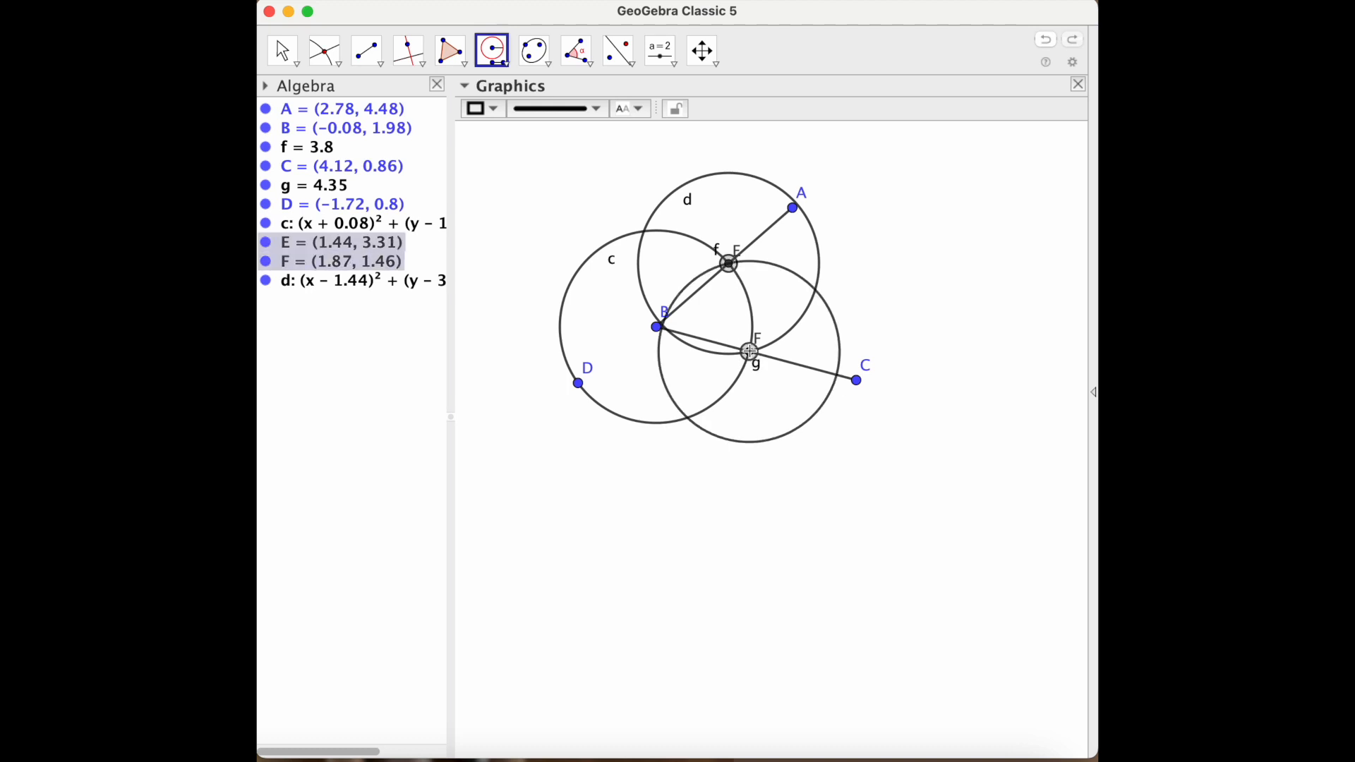
pyautogui.click(750, 353)
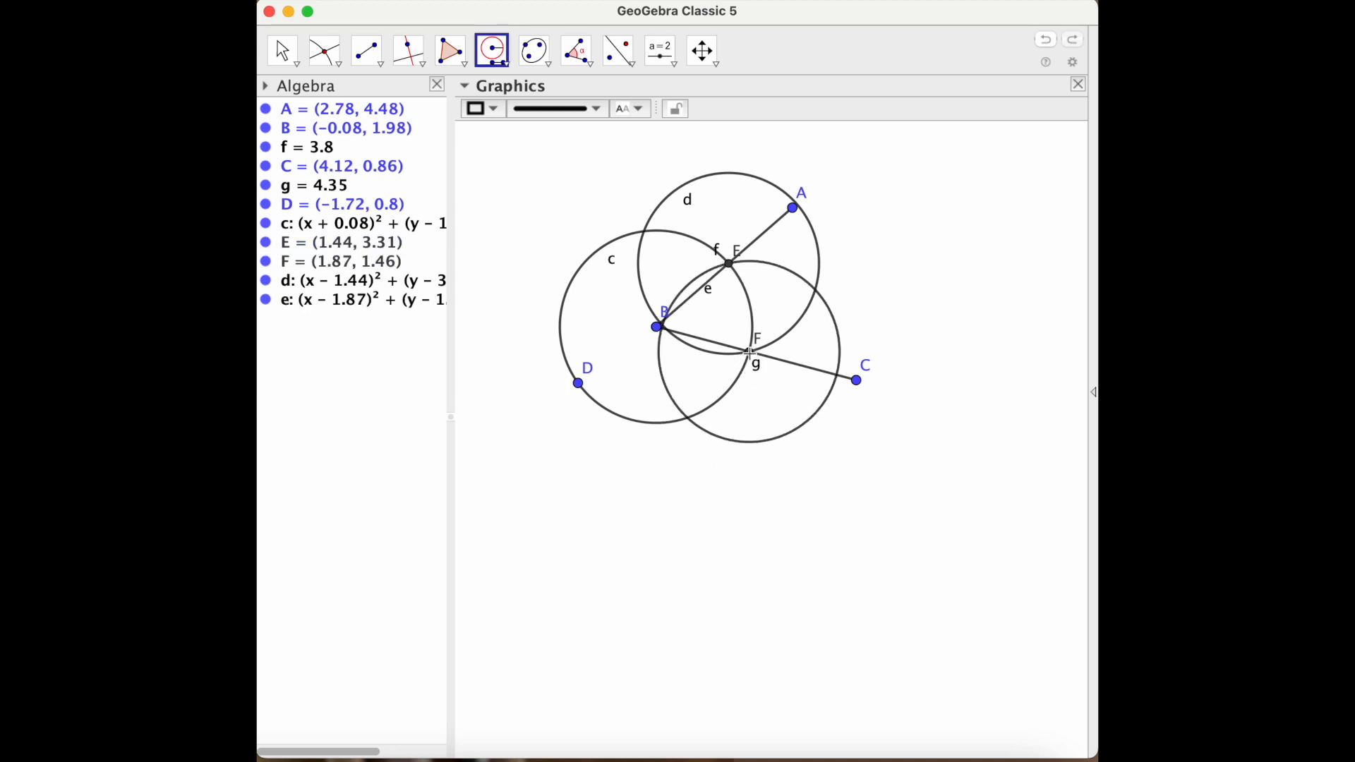
# - Mark the intersection of the two compass circles that lies inside angle ABC, farther from B
pyautogui.click(332, 62)
pyautogui.click(339, 64)
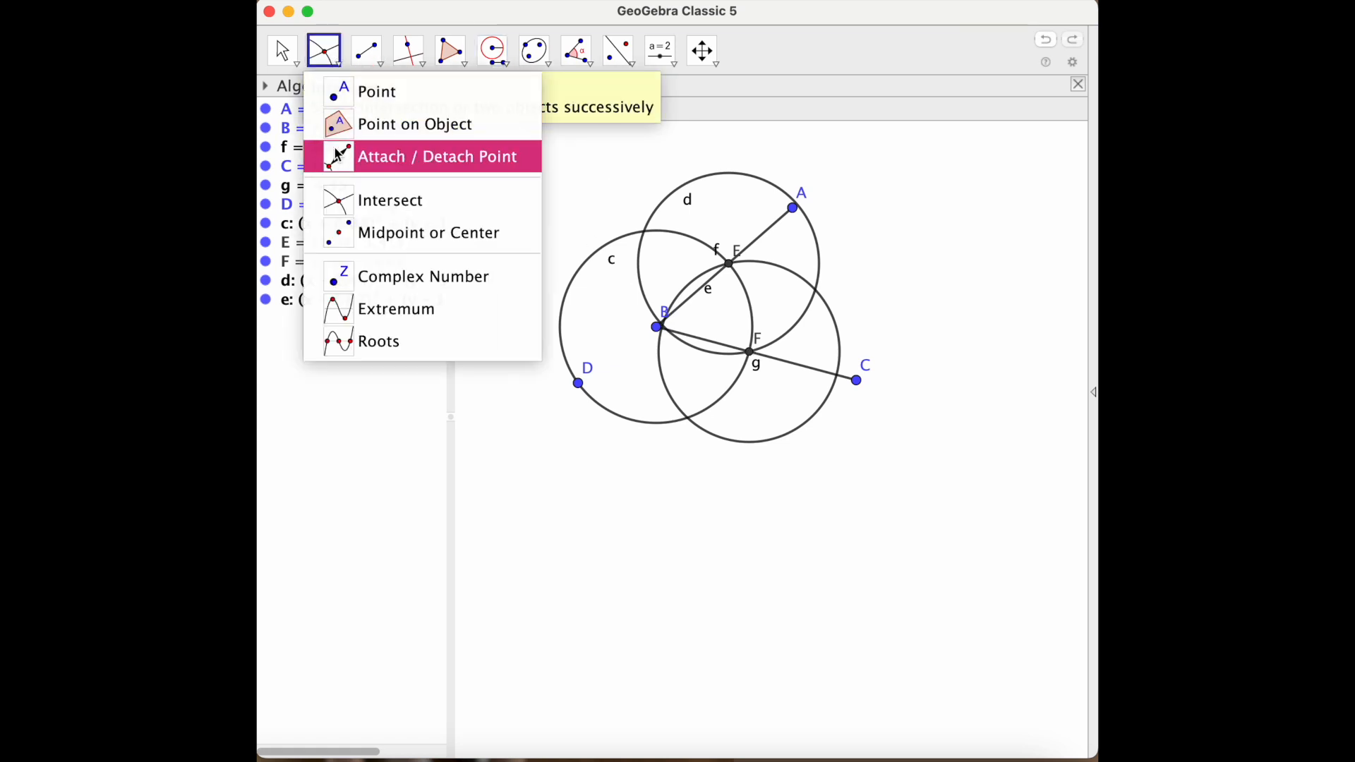
pyautogui.click(344, 204)
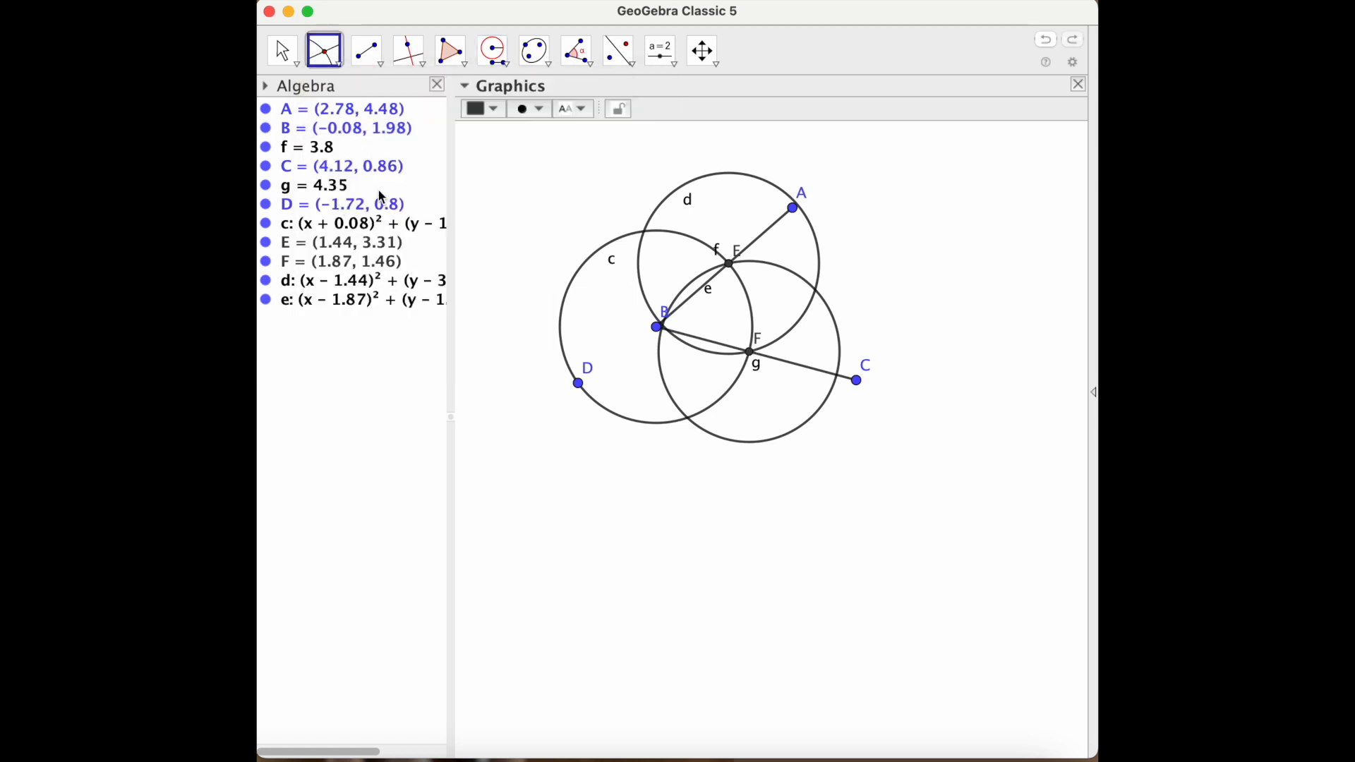
pyautogui.click(819, 296)
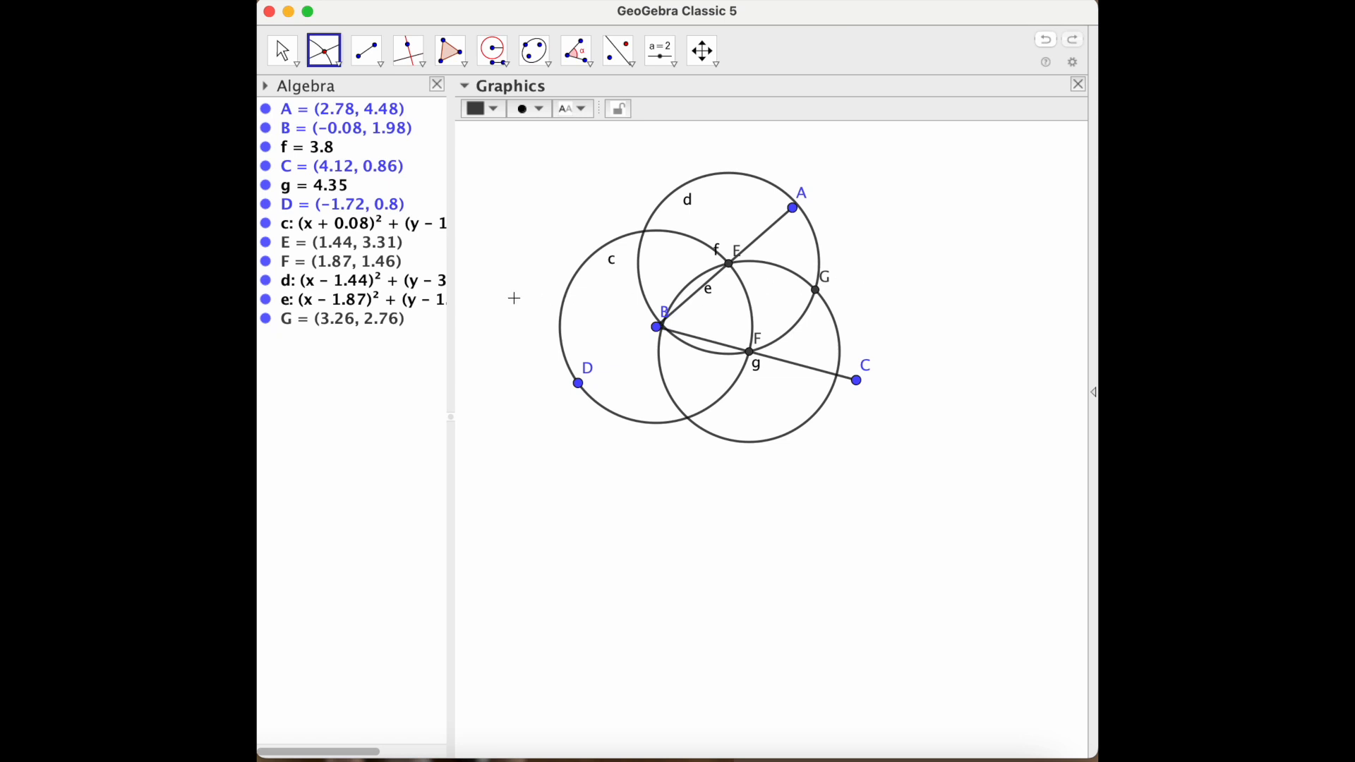
# - Hide the three construction circles c, d and e and the helper point D
pyautogui.click(266, 300)
pyautogui.click(266, 281)
pyautogui.click(267, 225)
pyautogui.click(267, 205)
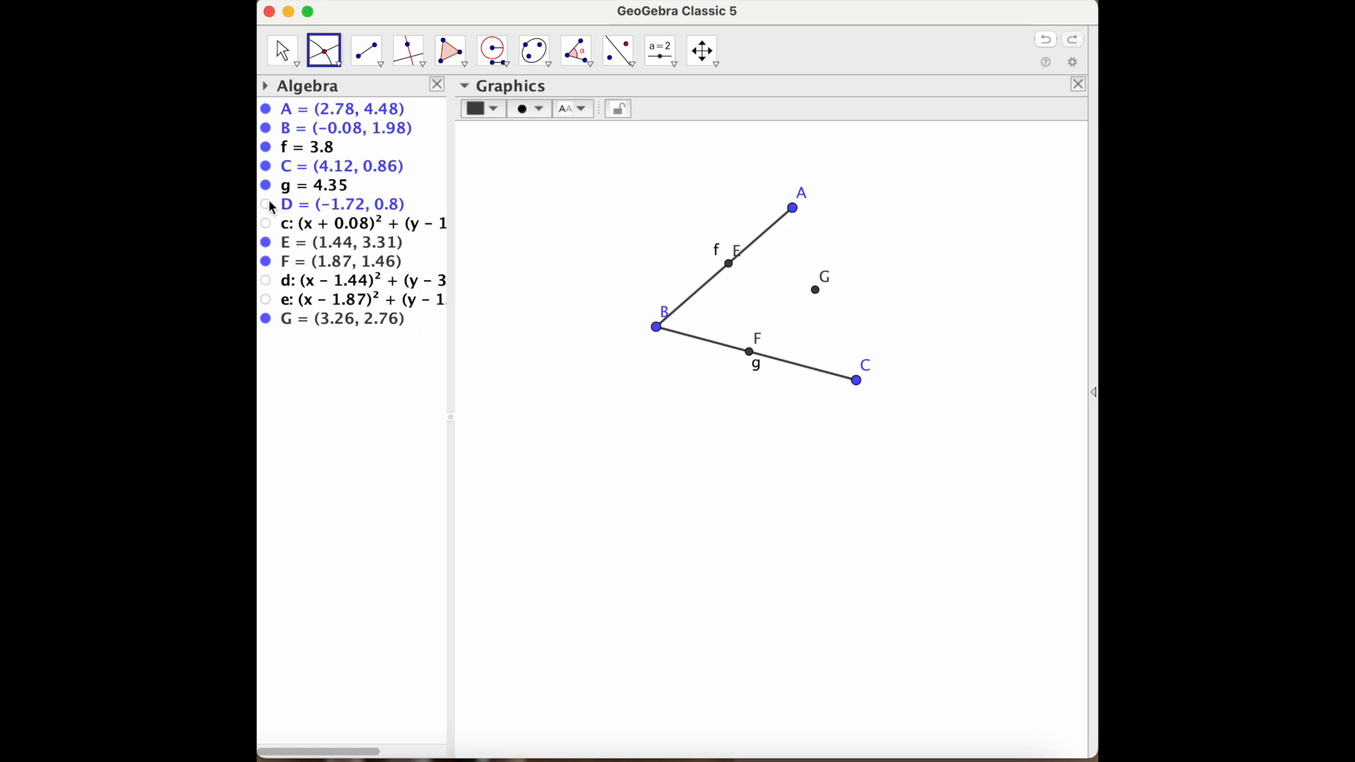
# - Draw a segment from vertex B to point G and dismiss the calendar reminder
pyautogui.click(365, 62)
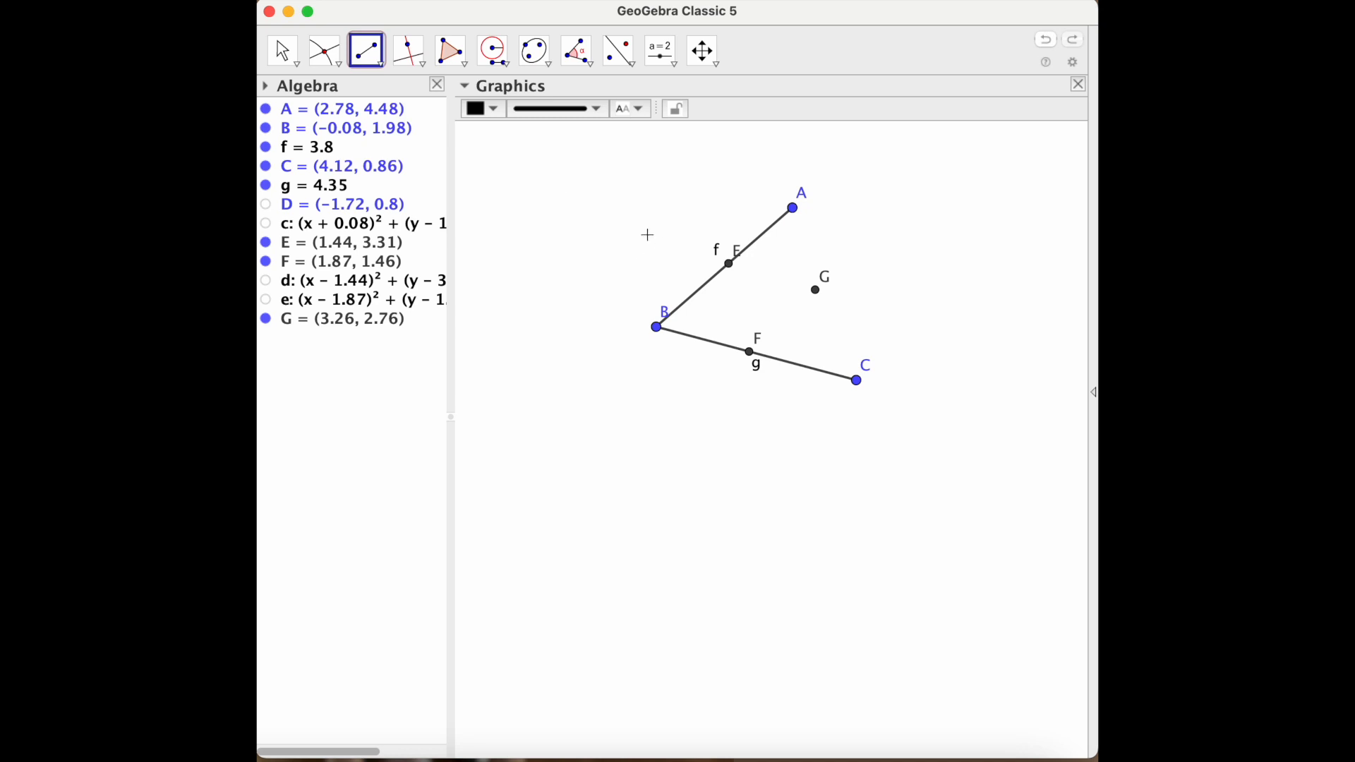
pyautogui.click(657, 327)
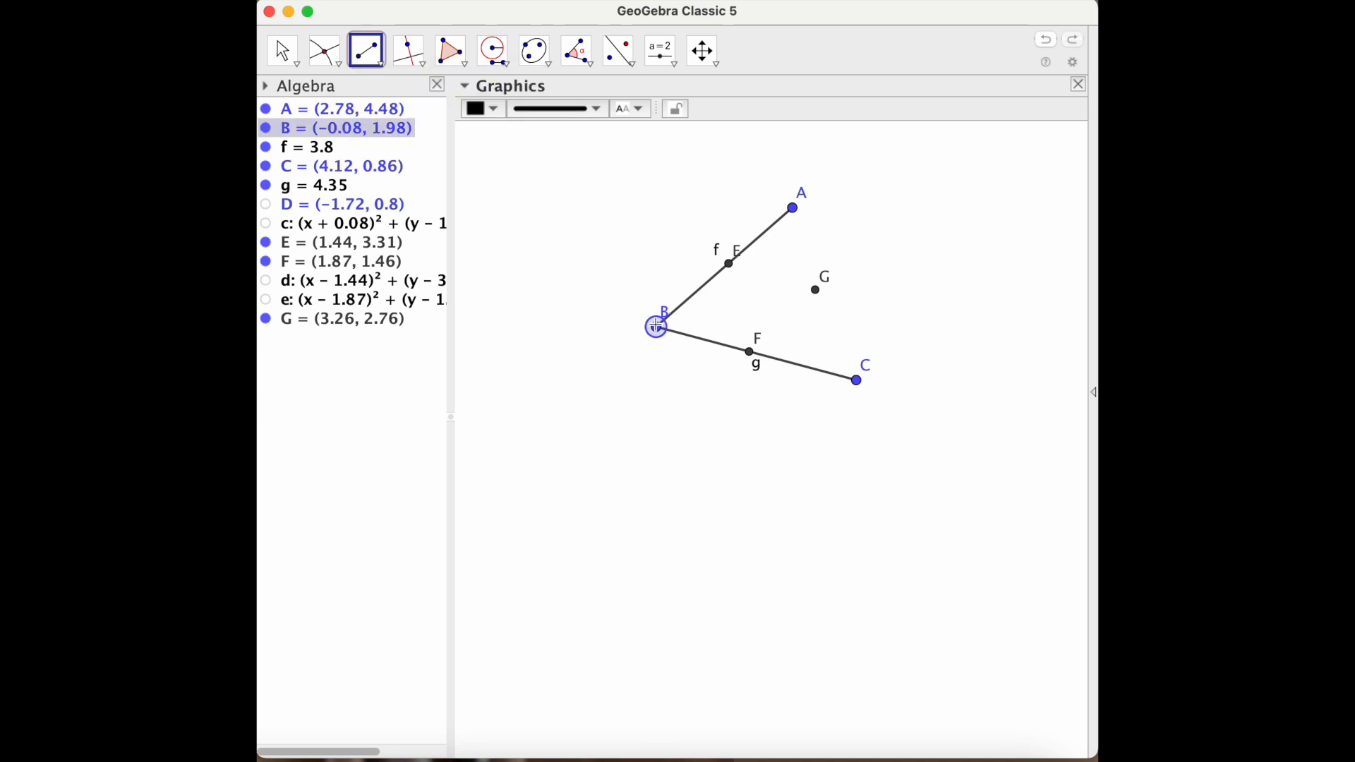
pyautogui.click(815, 291)
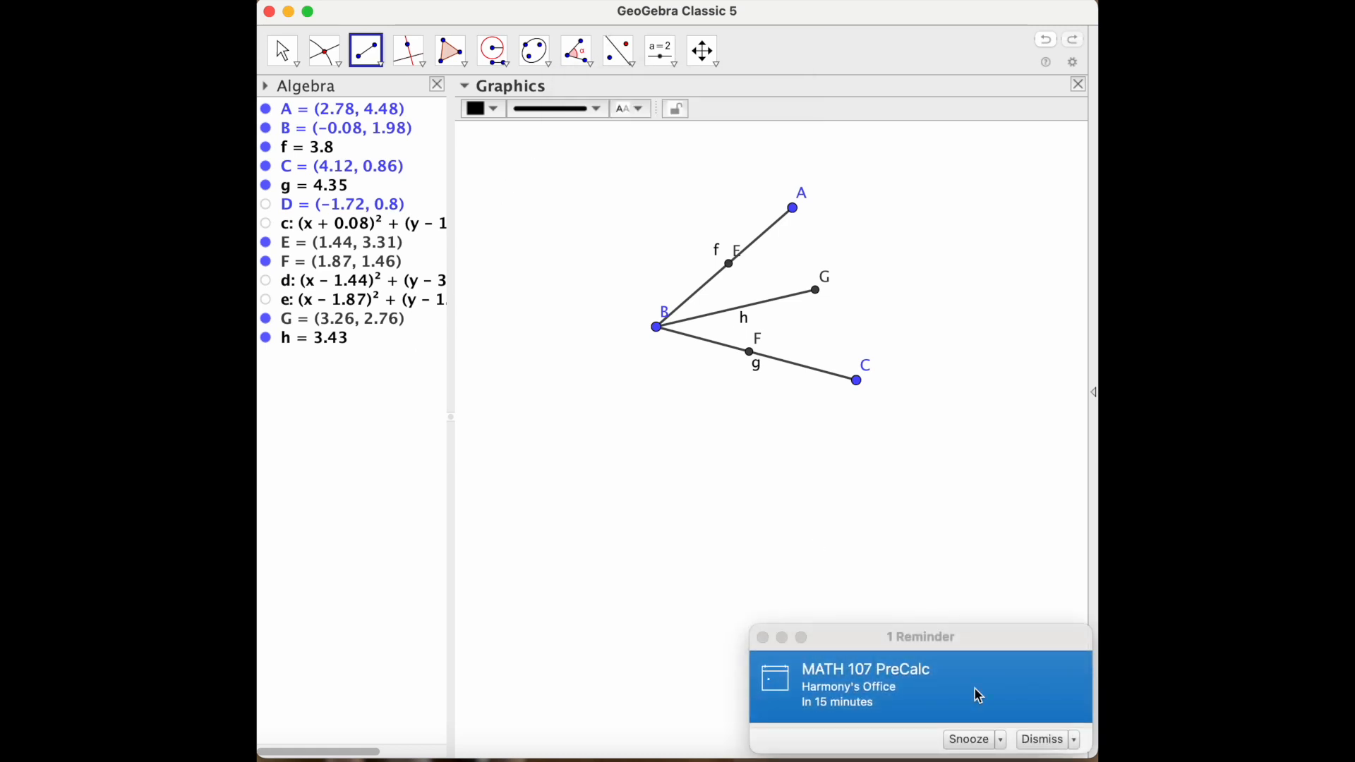
pyautogui.click(1047, 740)
# - Measure angle ABG by picking points A, B and G with the Angle tool
pyautogui.click(580, 53)
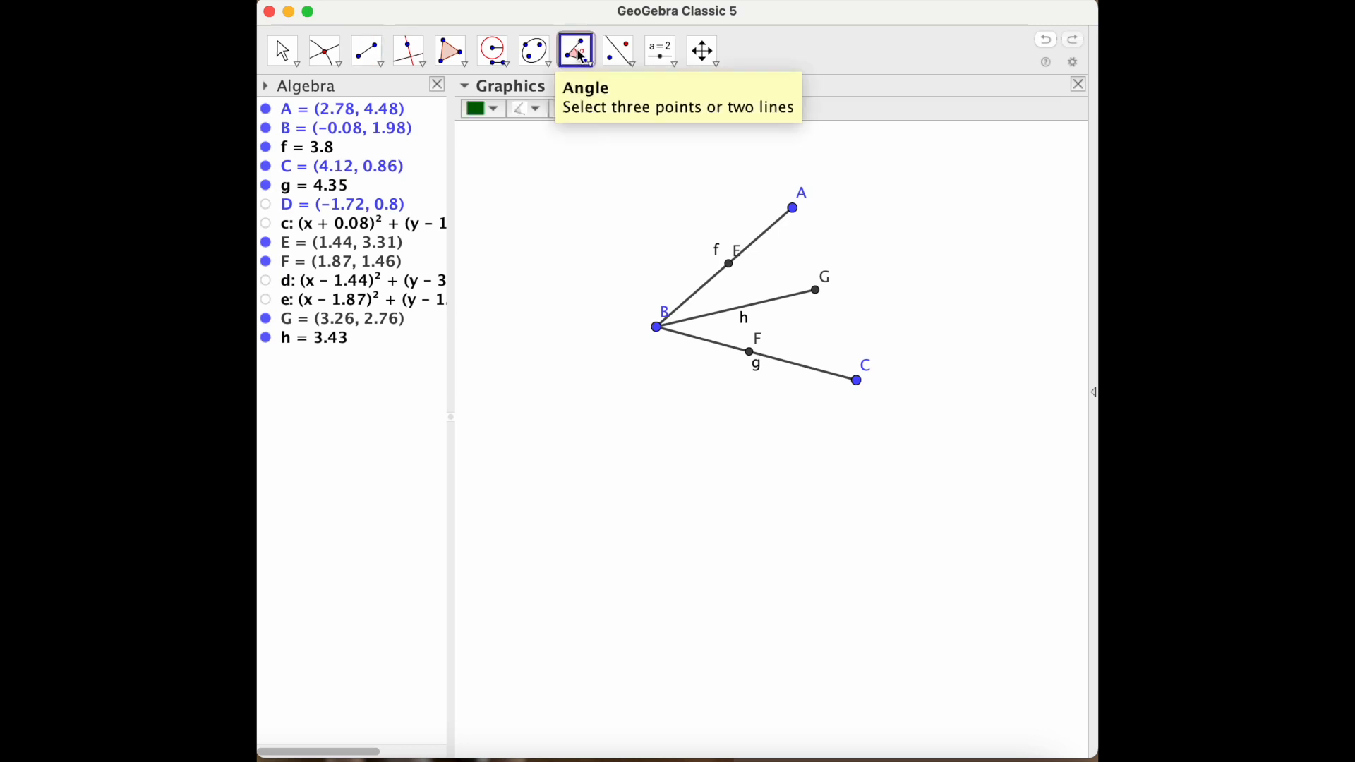
pyautogui.click(580, 54)
pyautogui.moveTo(704, 52)
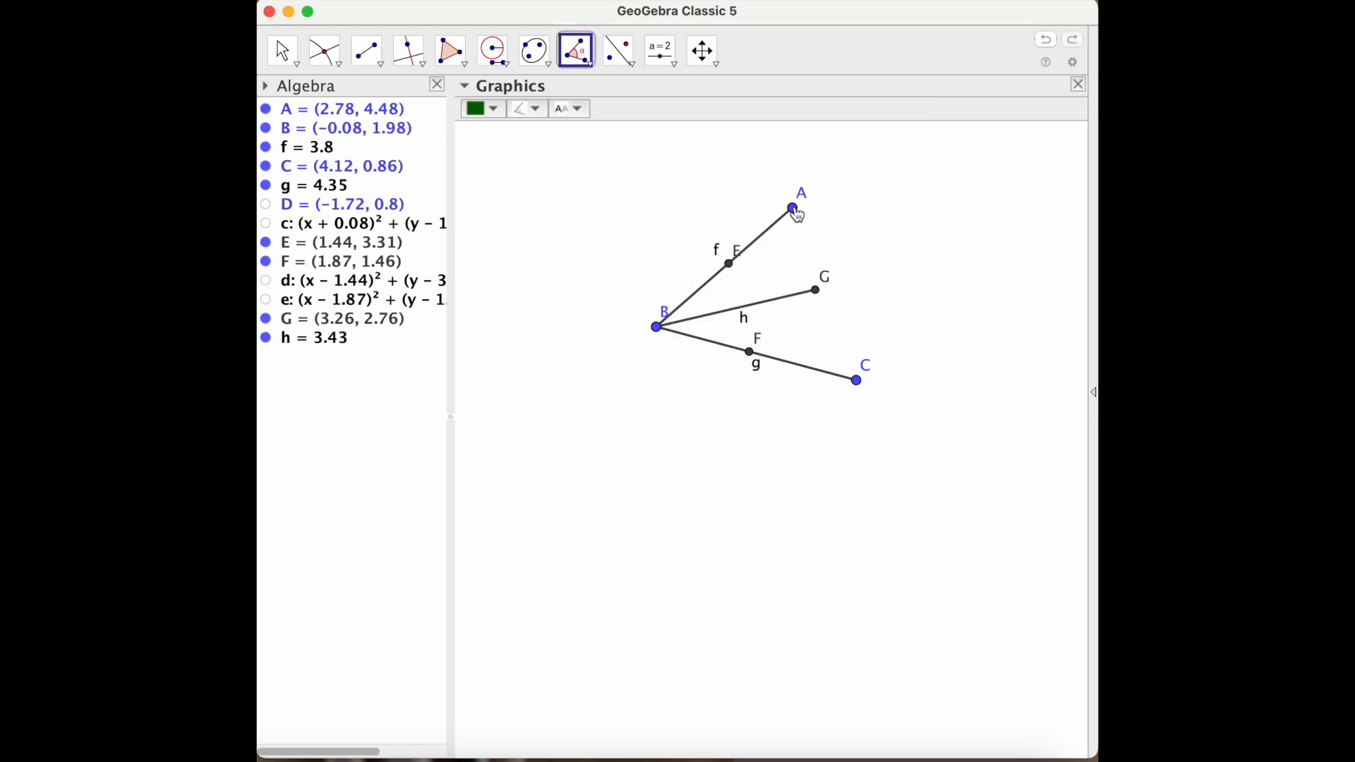
pyautogui.click(794, 210)
pyautogui.click(658, 326)
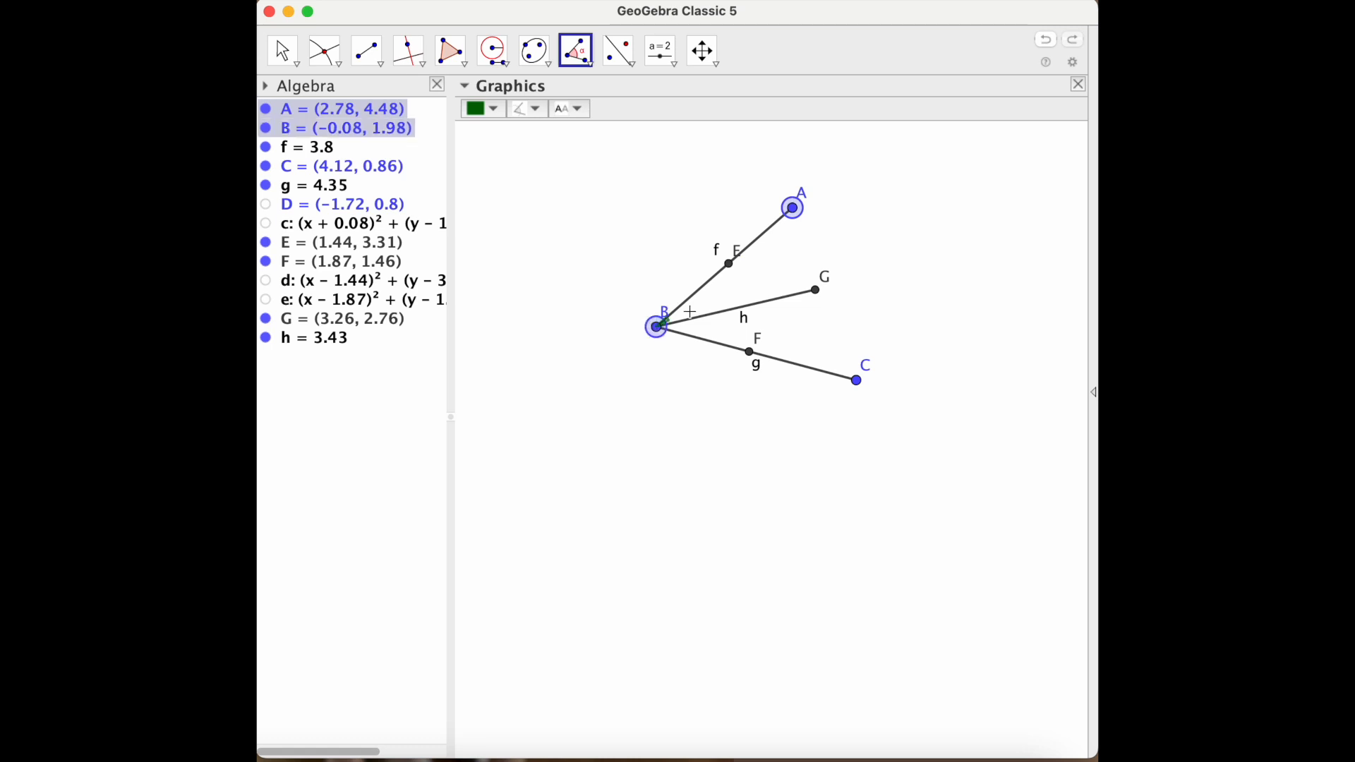
pyautogui.click(817, 290)
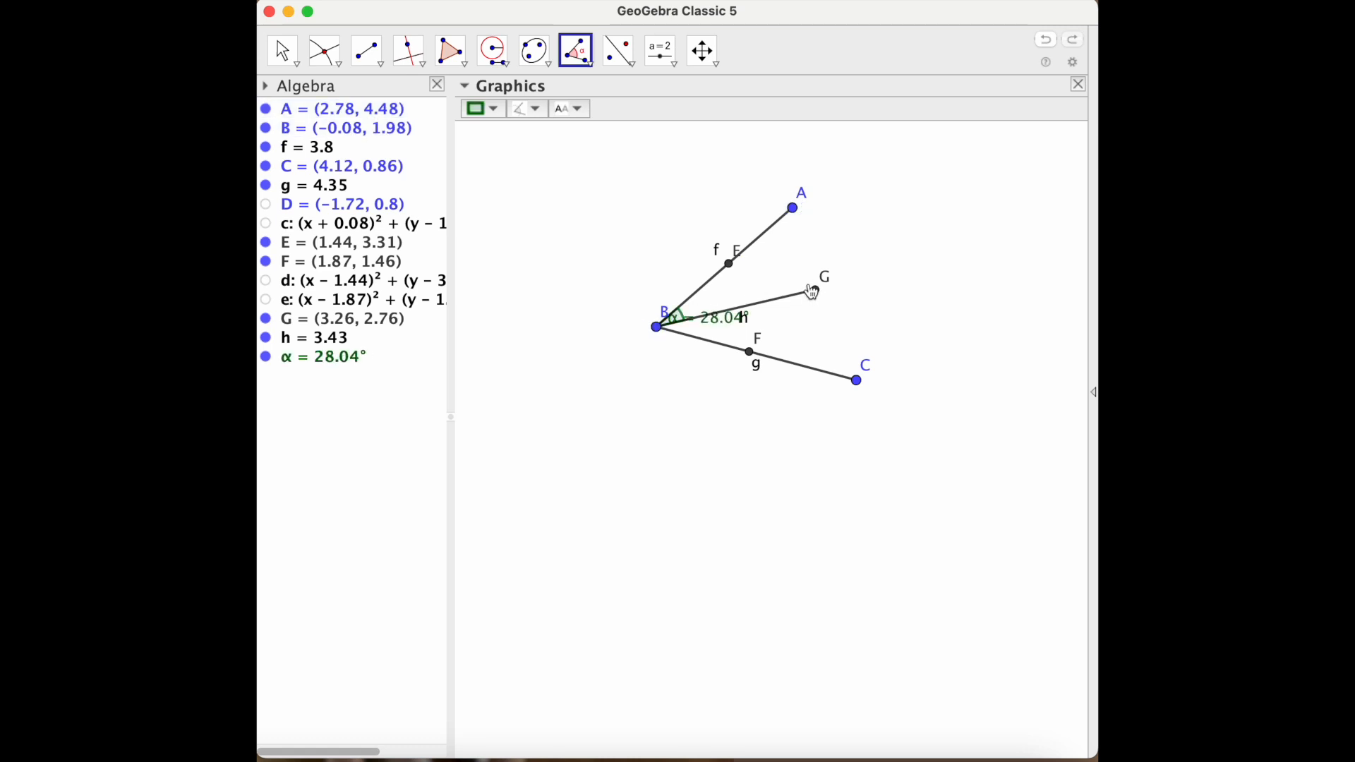
# - Measure angle GBC from points G, B and C, and move one of the overlapping angle labels slightly away
pyautogui.click(816, 290)
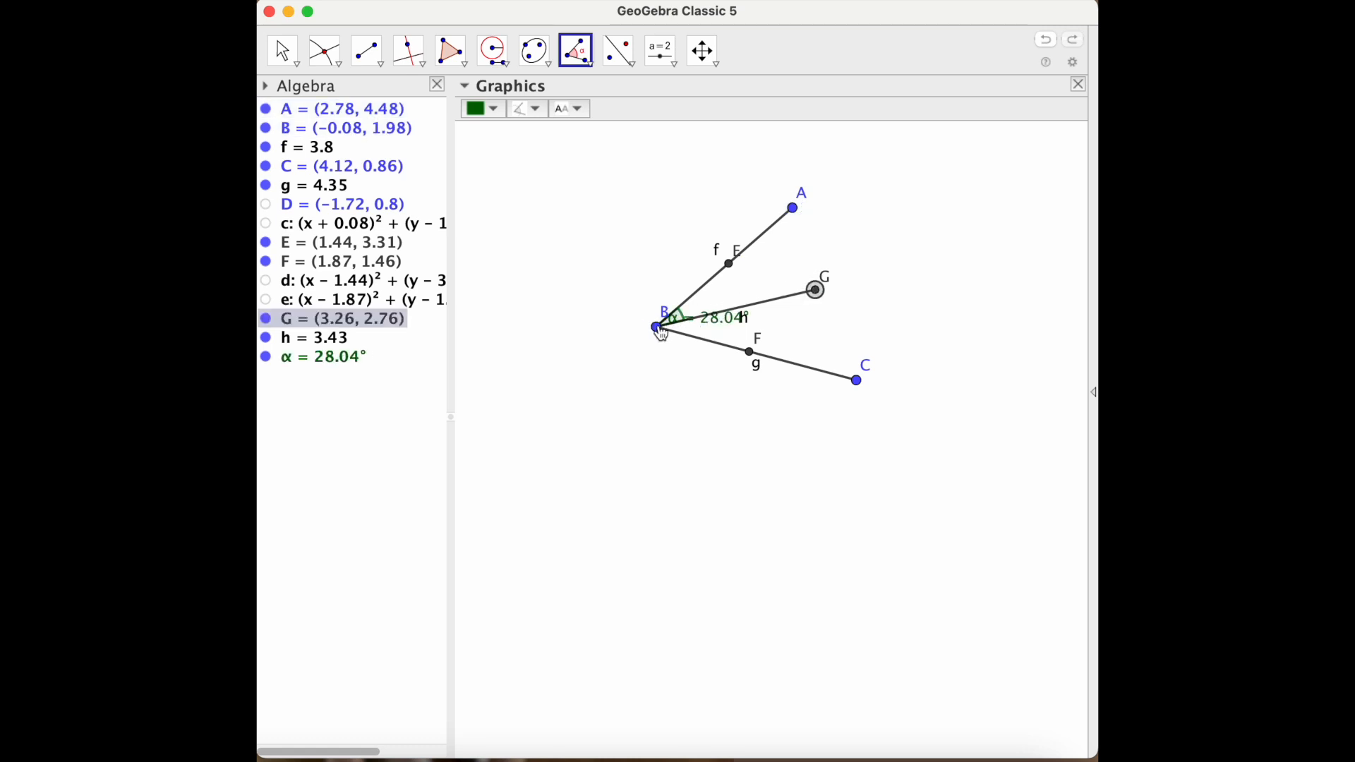
pyautogui.click(657, 327)
pyautogui.click(857, 381)
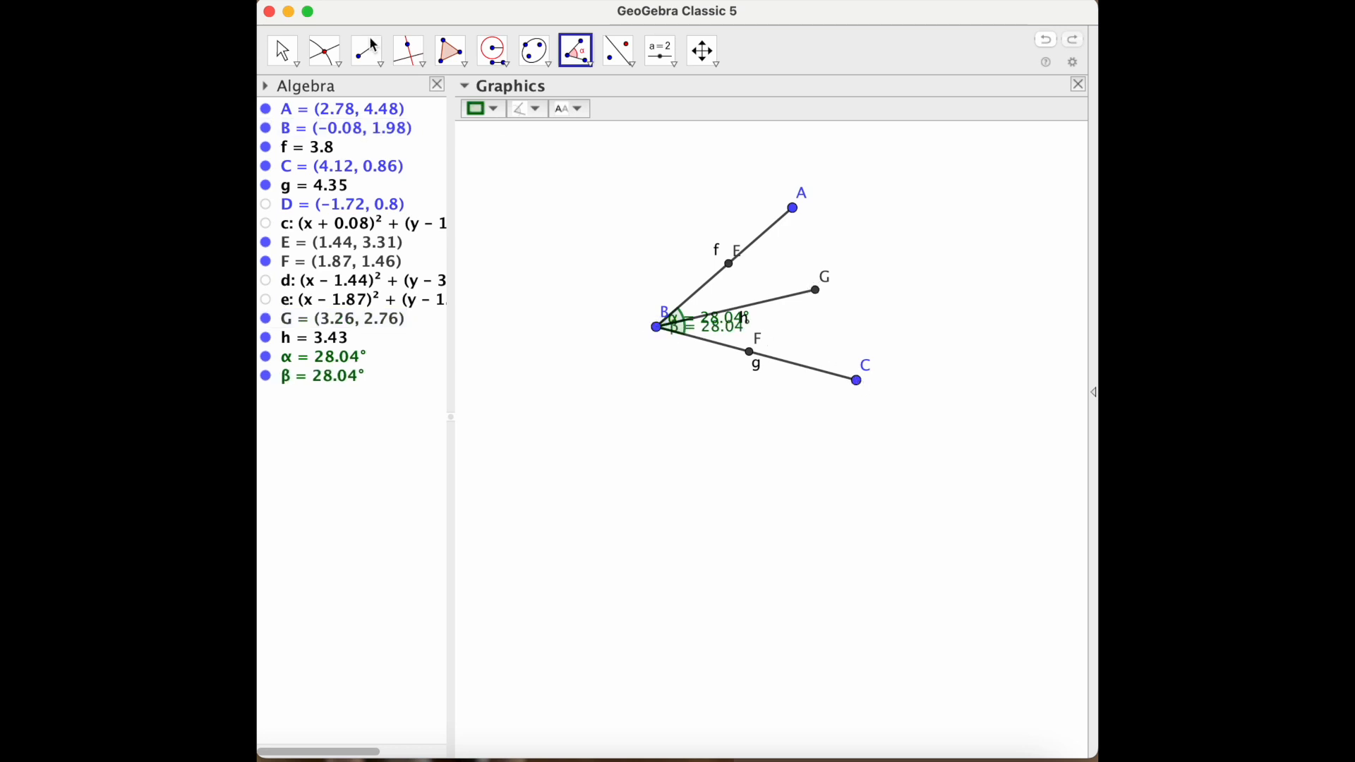
pyautogui.click(282, 50)
pyautogui.moveTo(711, 318)
pyautogui.mouseDown()
pyautogui.moveTo(715, 297)
pyautogui.moveTo(721, 336)
pyautogui.mouseUp()
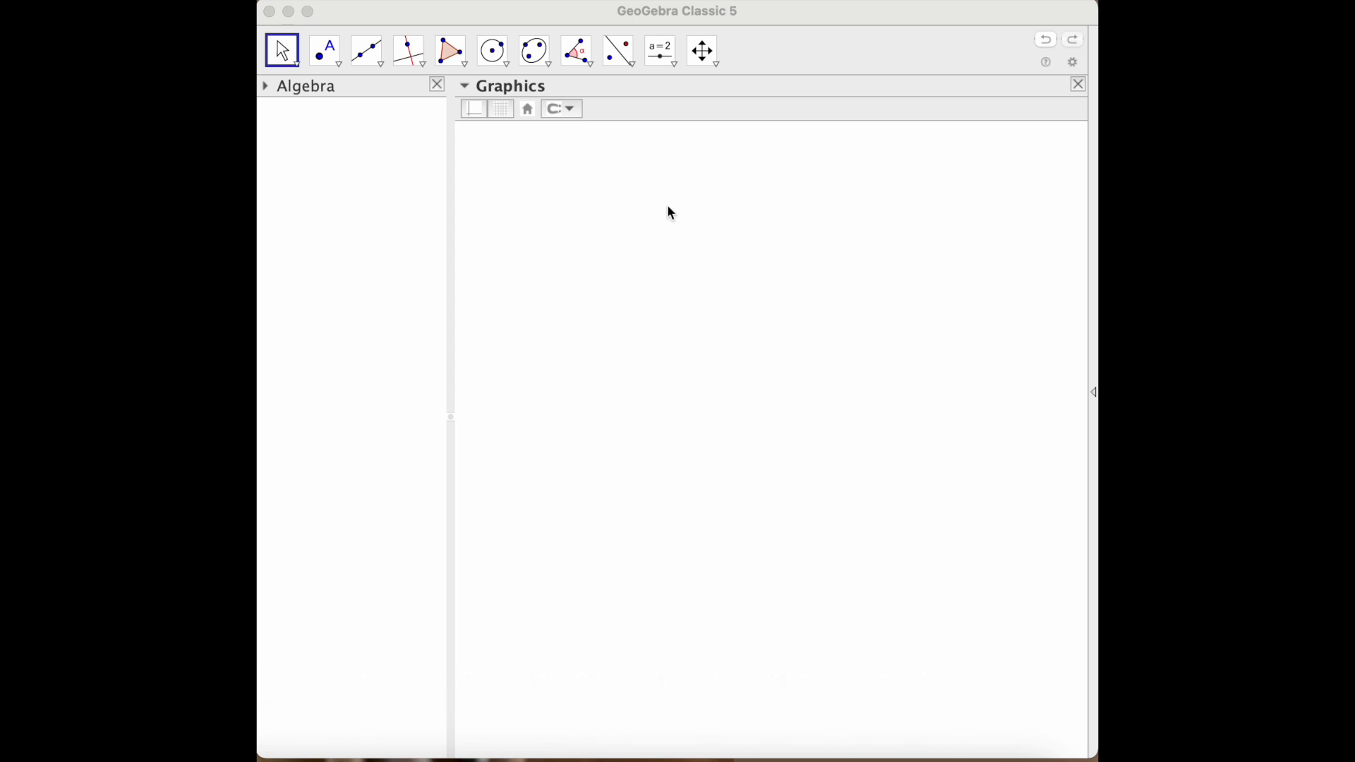
# - Draw a nearly horizontal segment from about (-1.32, -0.42) to about (5.52, -0.32) in the empty construction
pyautogui.click(377, 56)
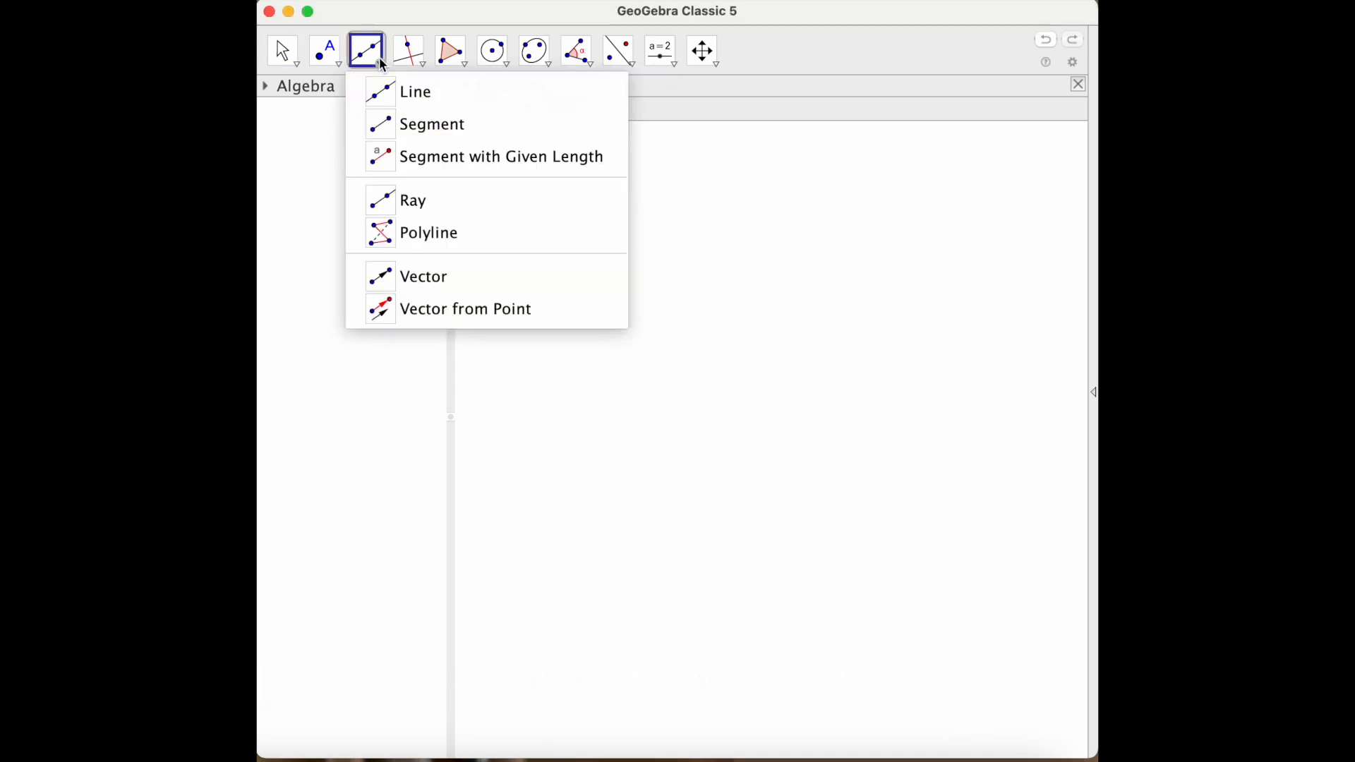
pyautogui.click(392, 132)
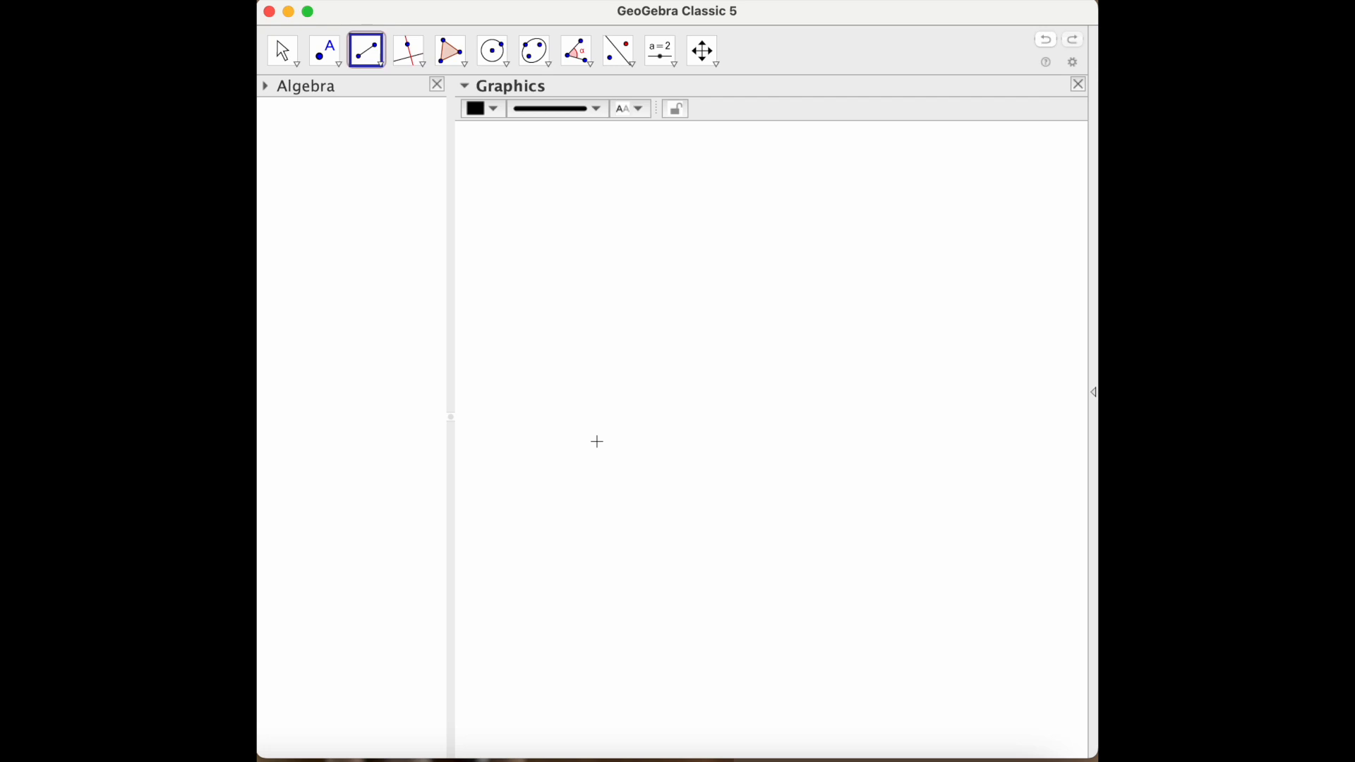
pyautogui.click(598, 442)
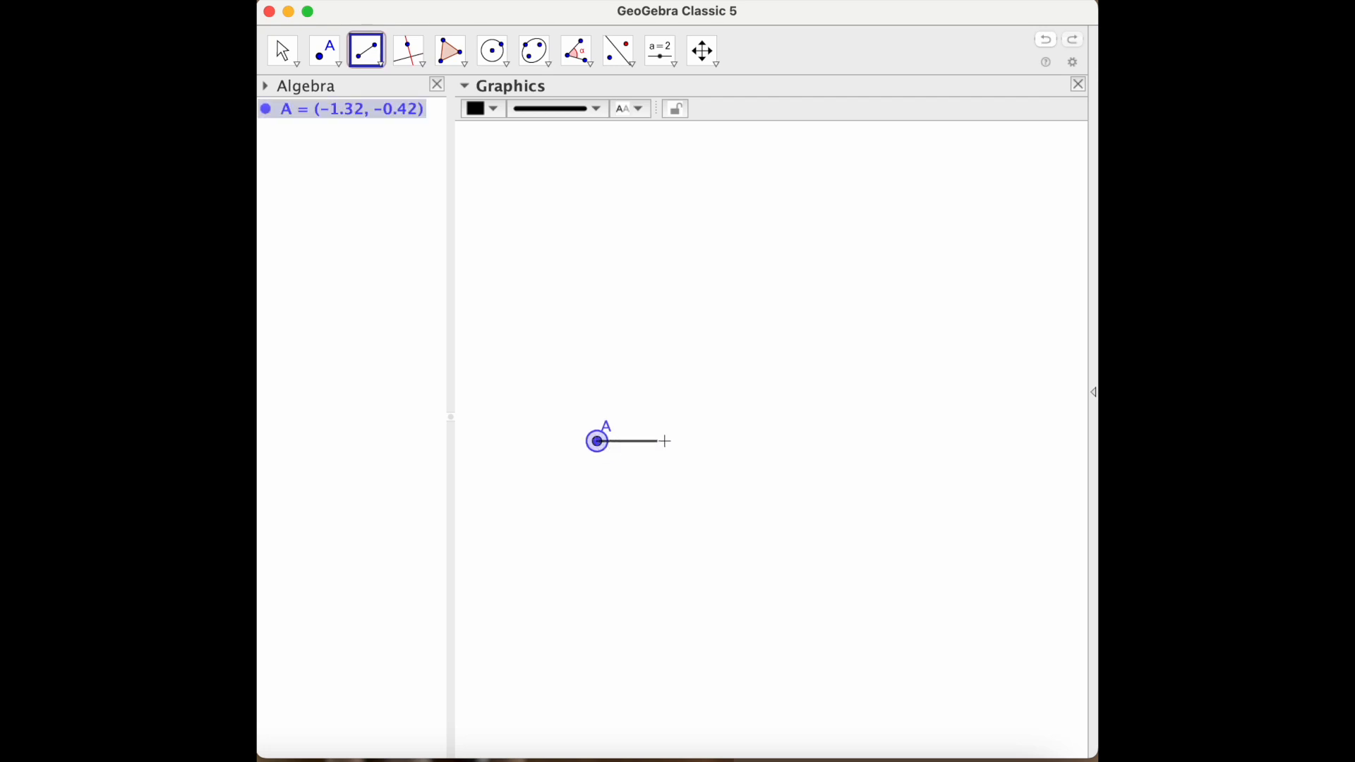
pyautogui.click(925, 437)
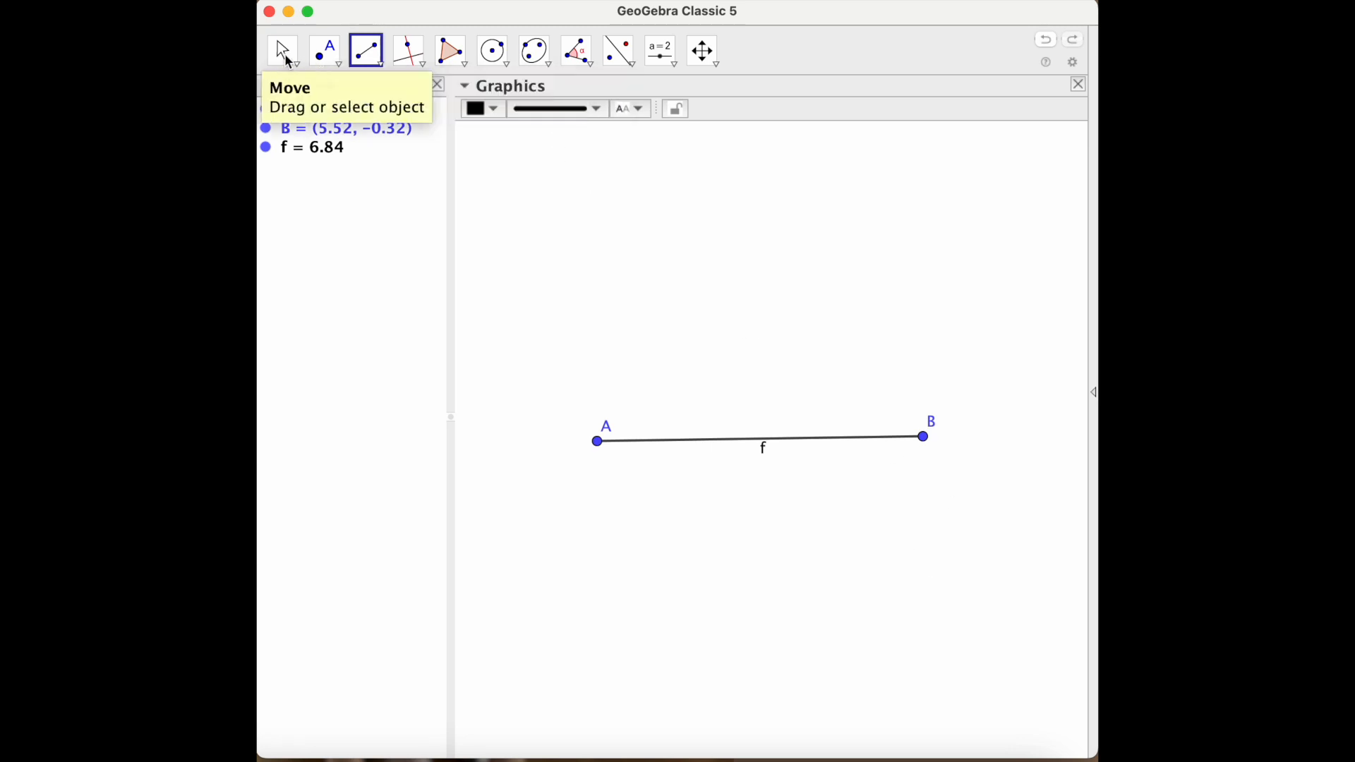
# - Set the labels of endpoints A and B to Hidden
pyautogui.click(283, 50)
pyautogui.click(597, 442)
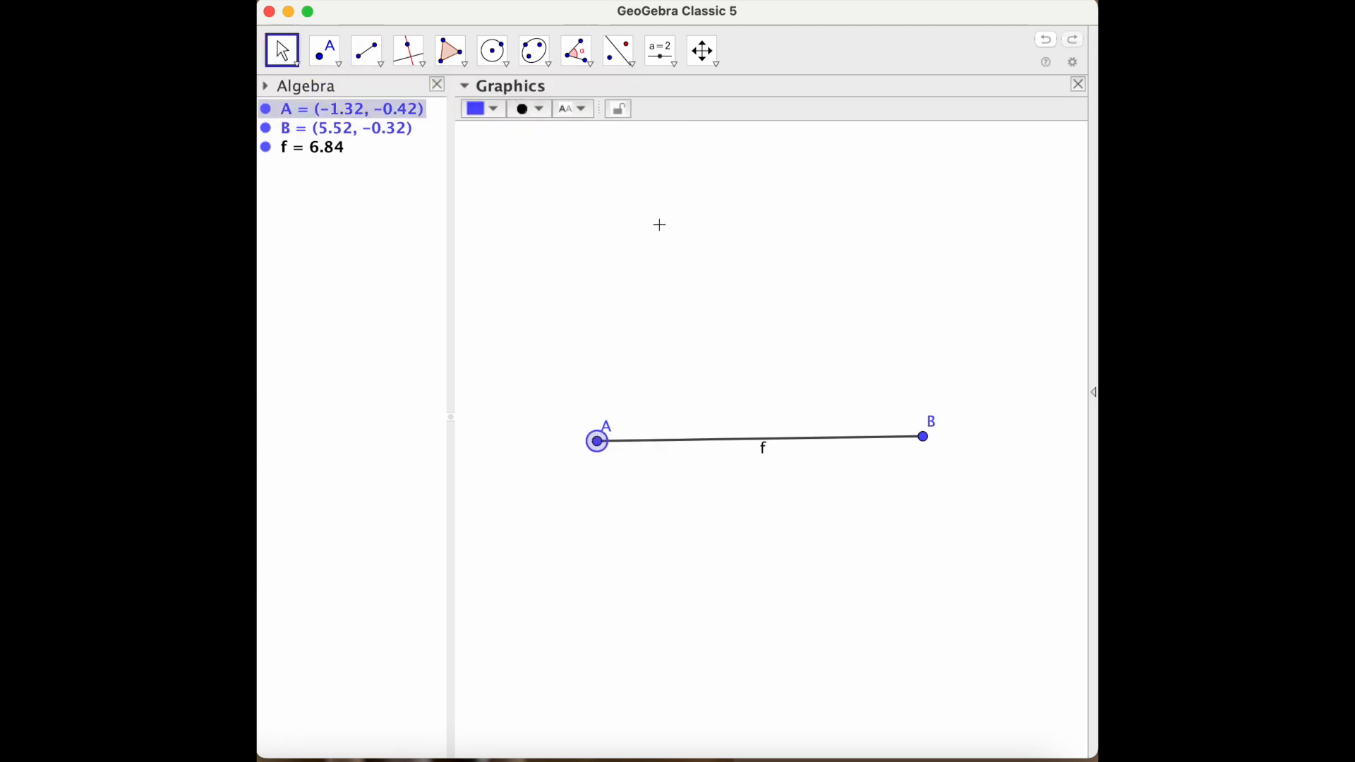
pyautogui.click(587, 107)
pyautogui.click(589, 139)
pyautogui.click(924, 438)
pyautogui.click(583, 110)
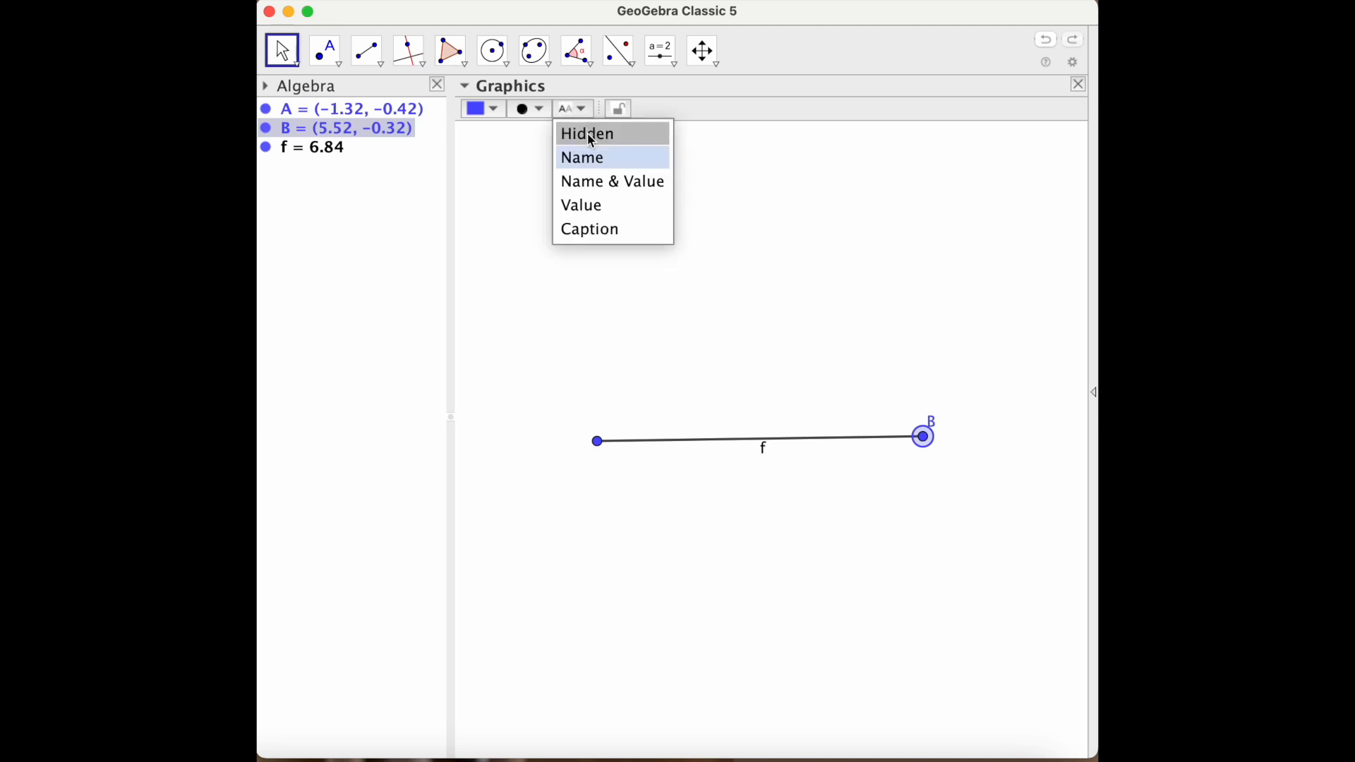
pyautogui.click(592, 136)
# - Reduce the point size of endpoint B to nearly the smallest setting and of endpoint A to the smallest
pyautogui.click(542, 110)
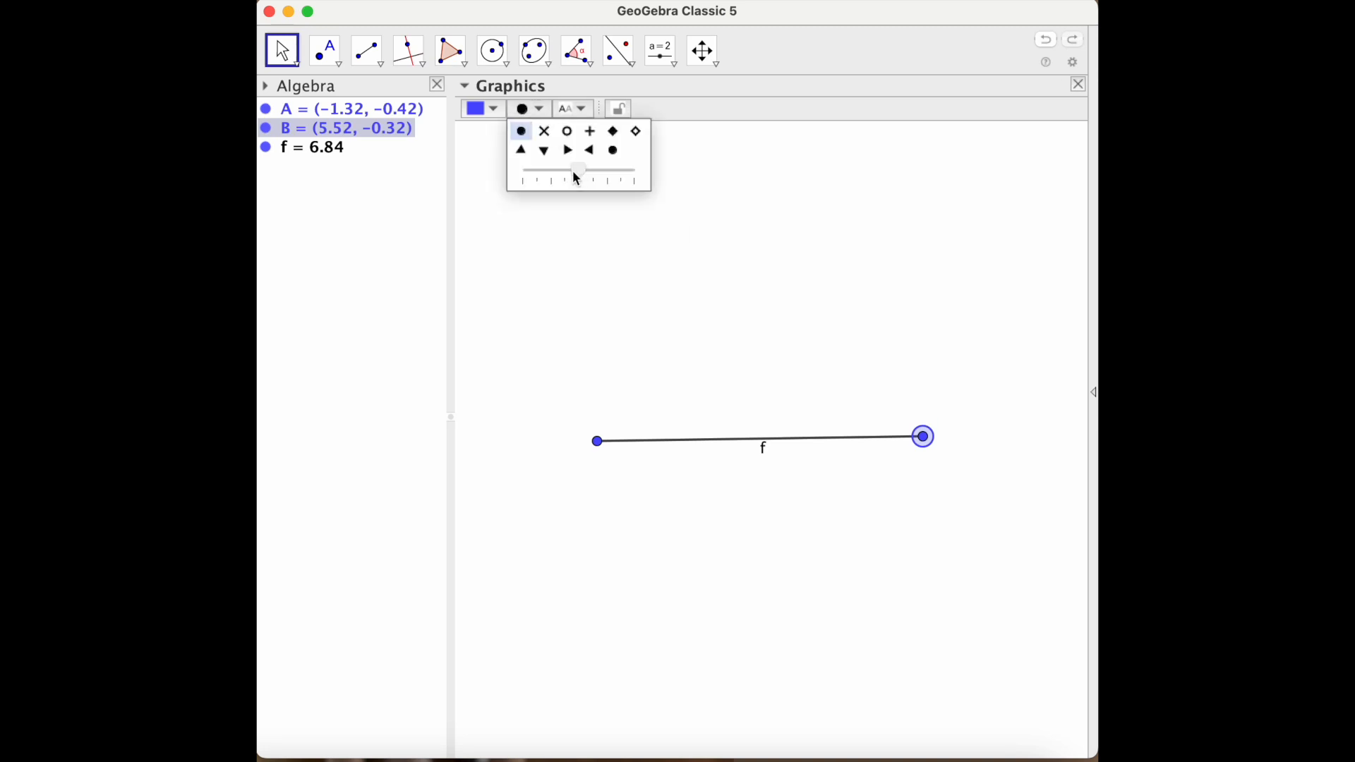
pyautogui.moveTo(575, 171); pyautogui.dragTo(532, 172)
pyautogui.click(599, 443)
pyautogui.click(544, 110)
pyautogui.click(524, 172)
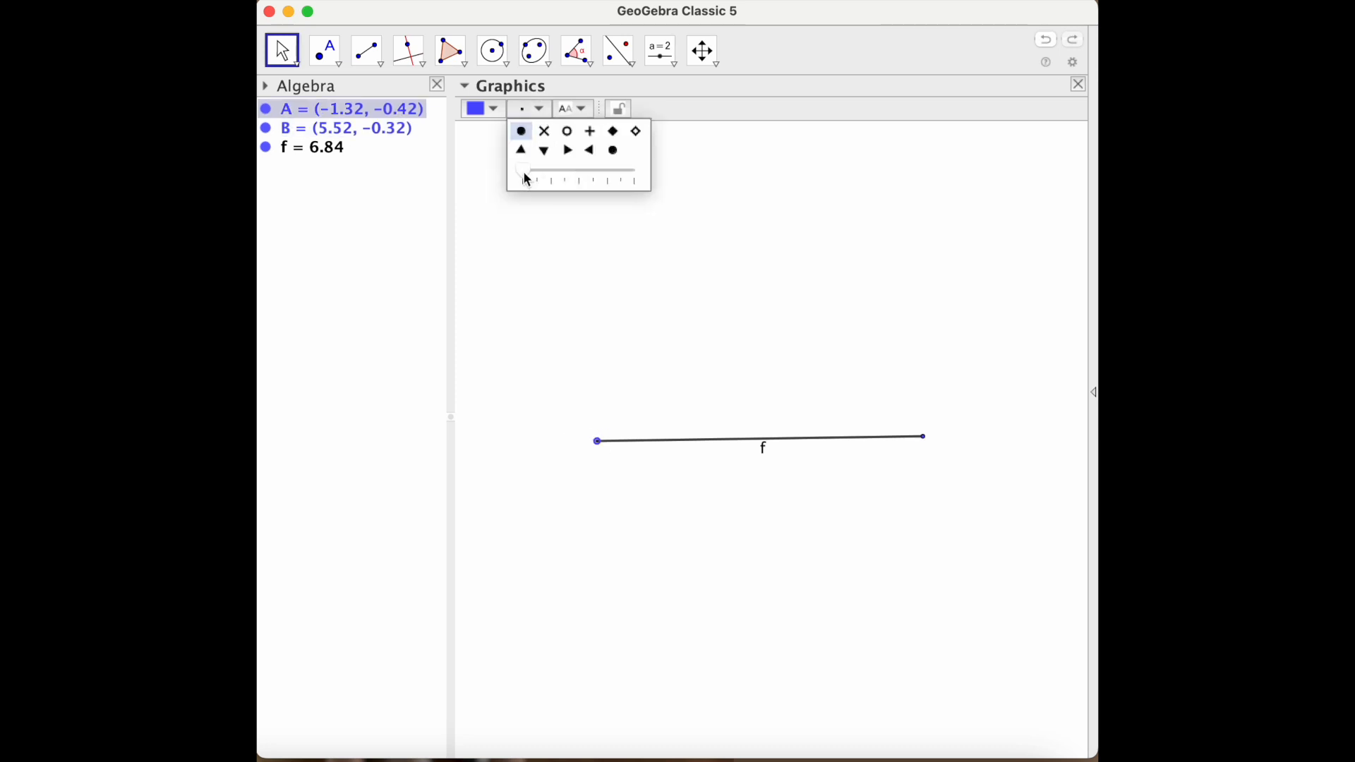
pyautogui.click(414, 266)
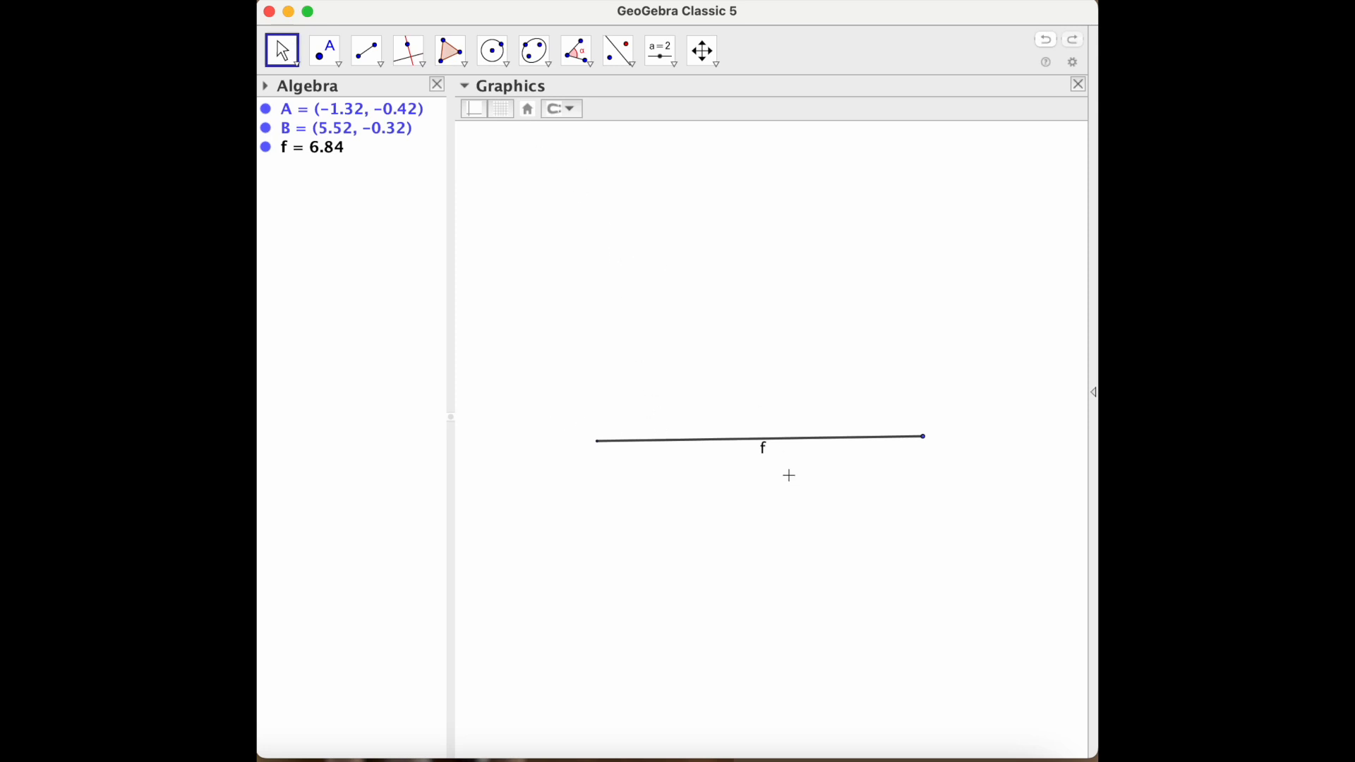
# - Set the label of the segment to Hidden and deselect it
pyautogui.click(702, 444)
pyautogui.click(631, 110)
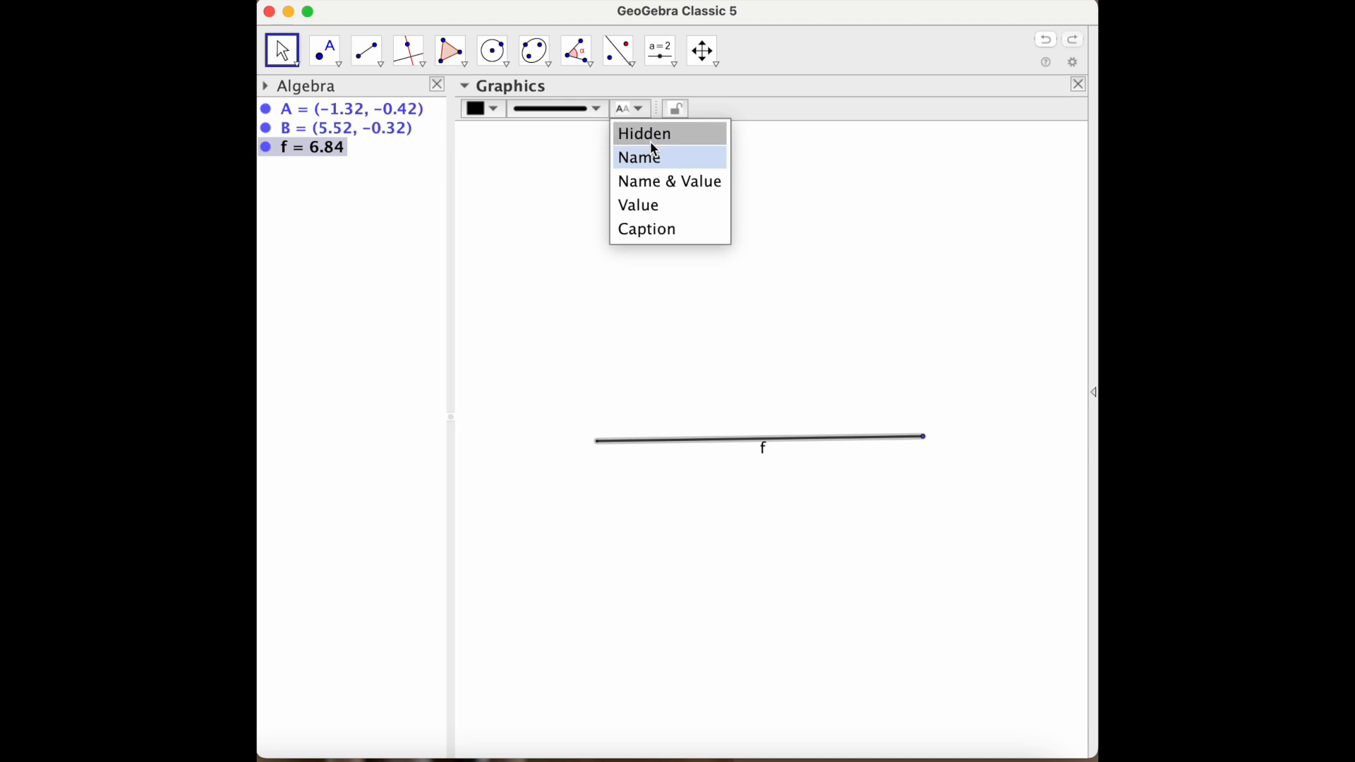
pyautogui.click(651, 138)
pyautogui.click(631, 277)
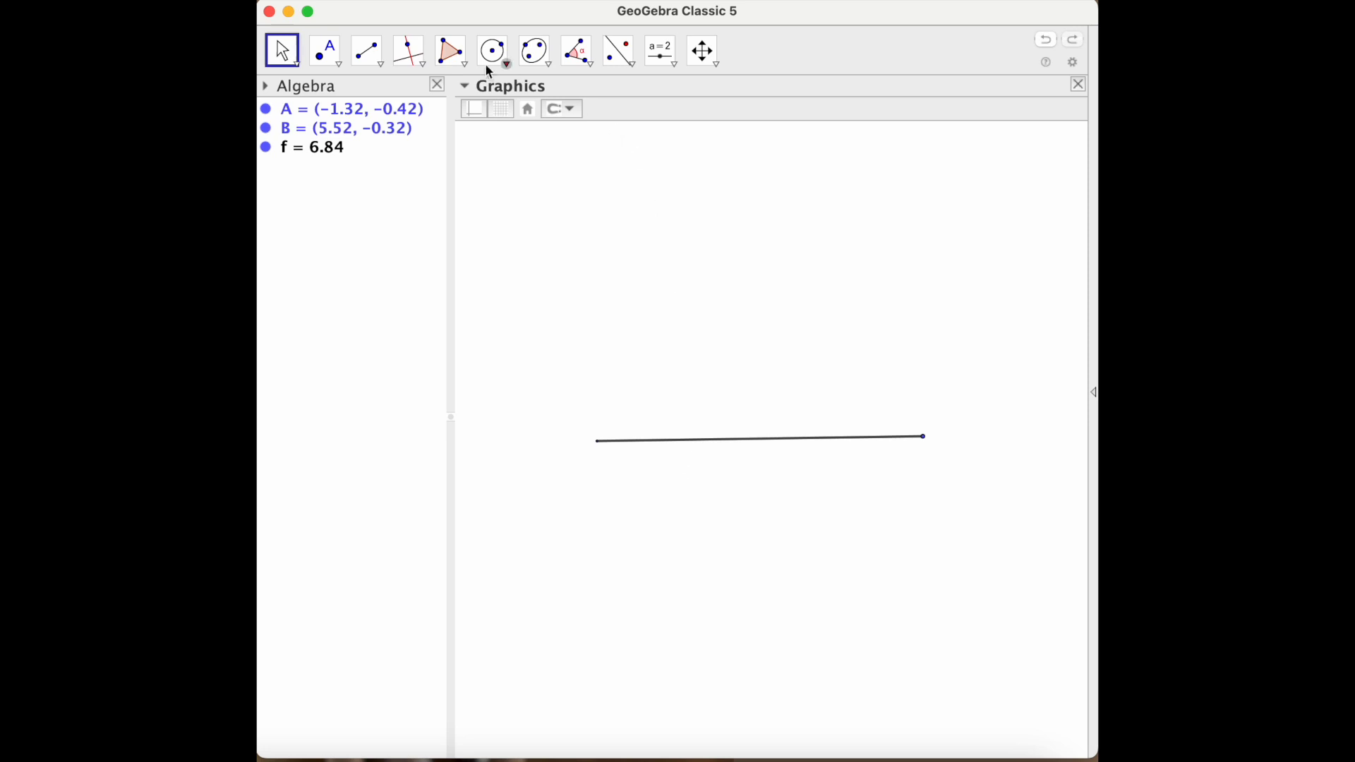
# - Place a point on the segment at about (3.12, -0.36) and draw a circle of radius 2 centred on it
pyautogui.click(331, 56)
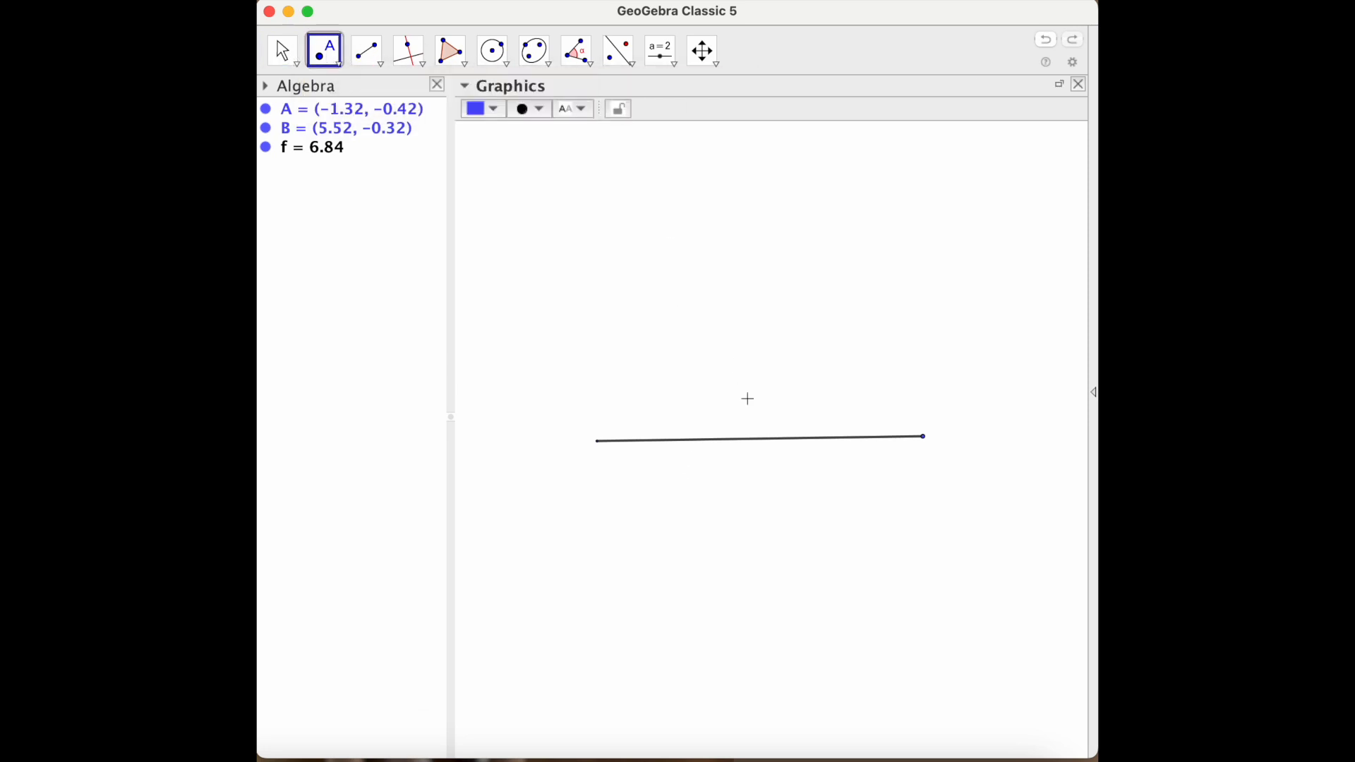
pyautogui.click(809, 439)
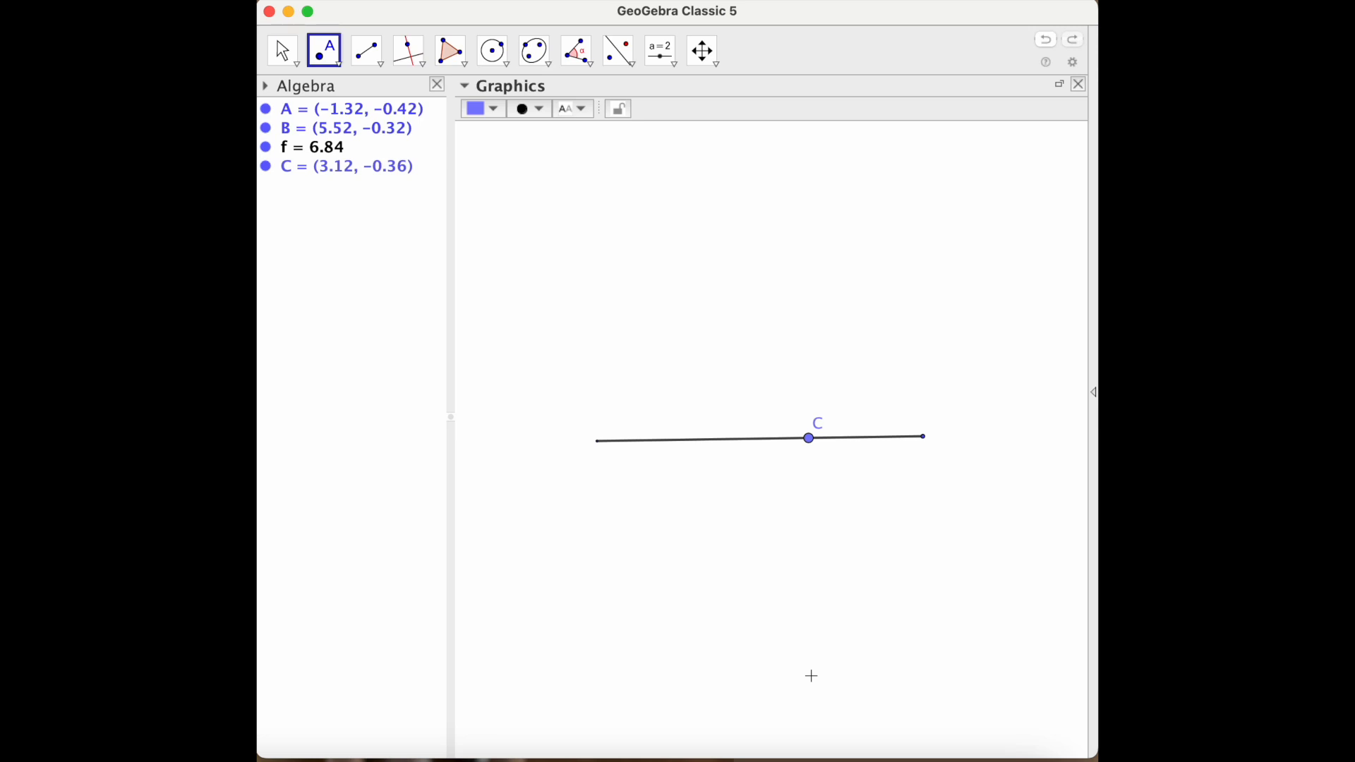
pyautogui.click(504, 57)
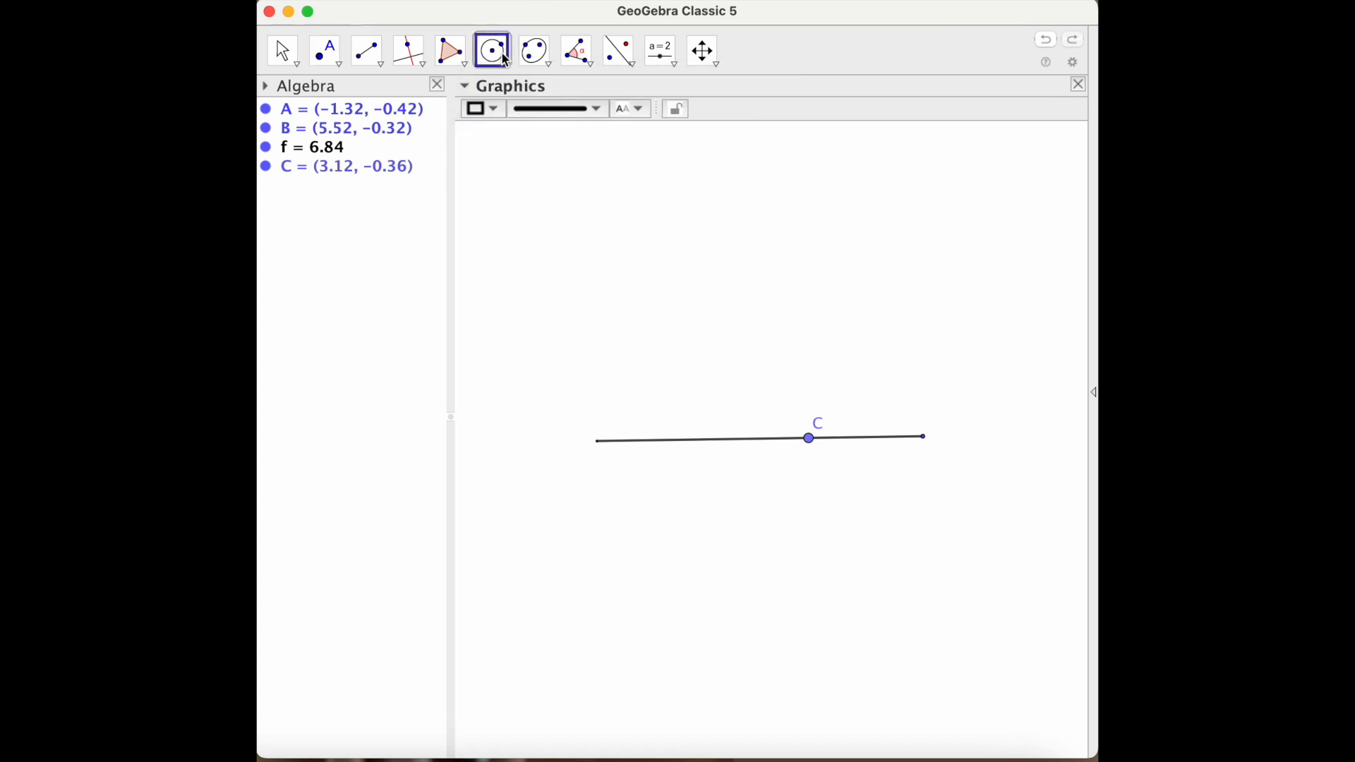
pyautogui.click(506, 63)
pyautogui.moveTo(489, 61)
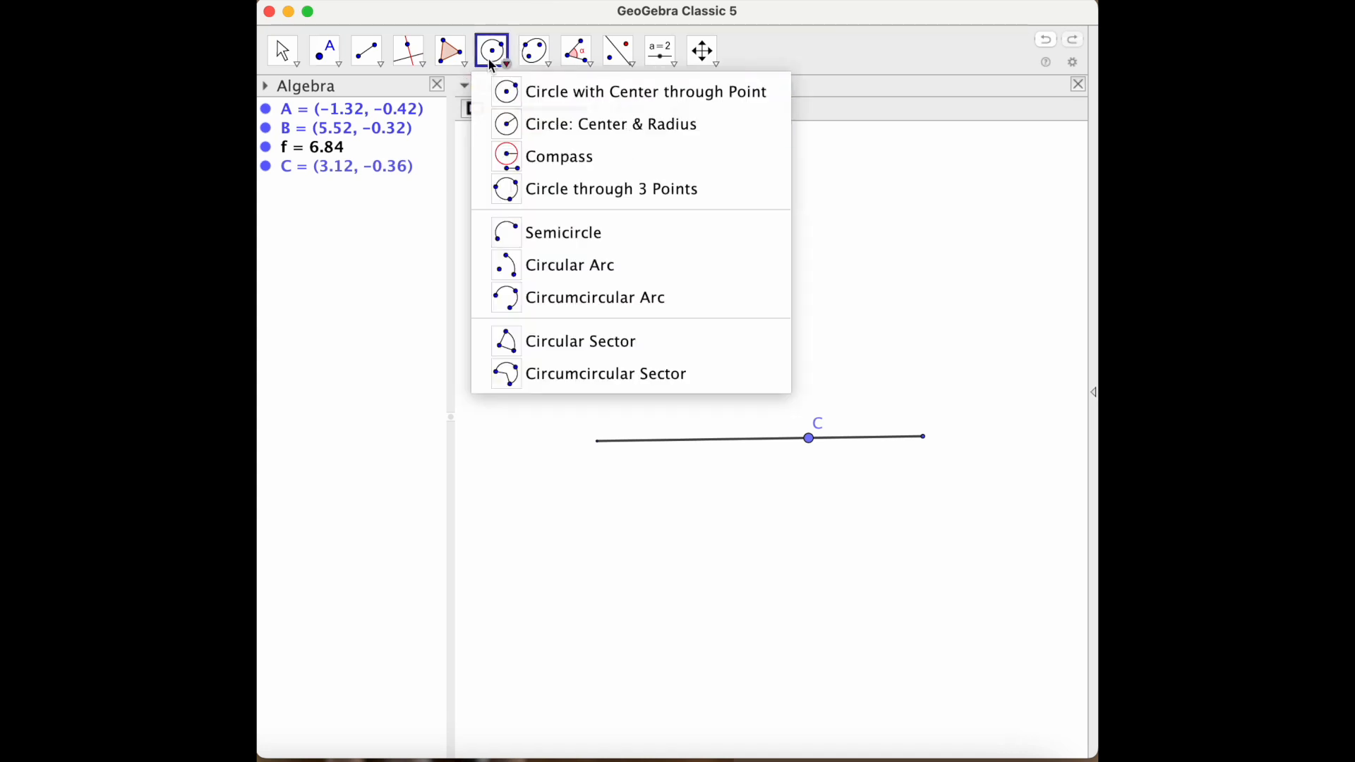
pyautogui.click(507, 124)
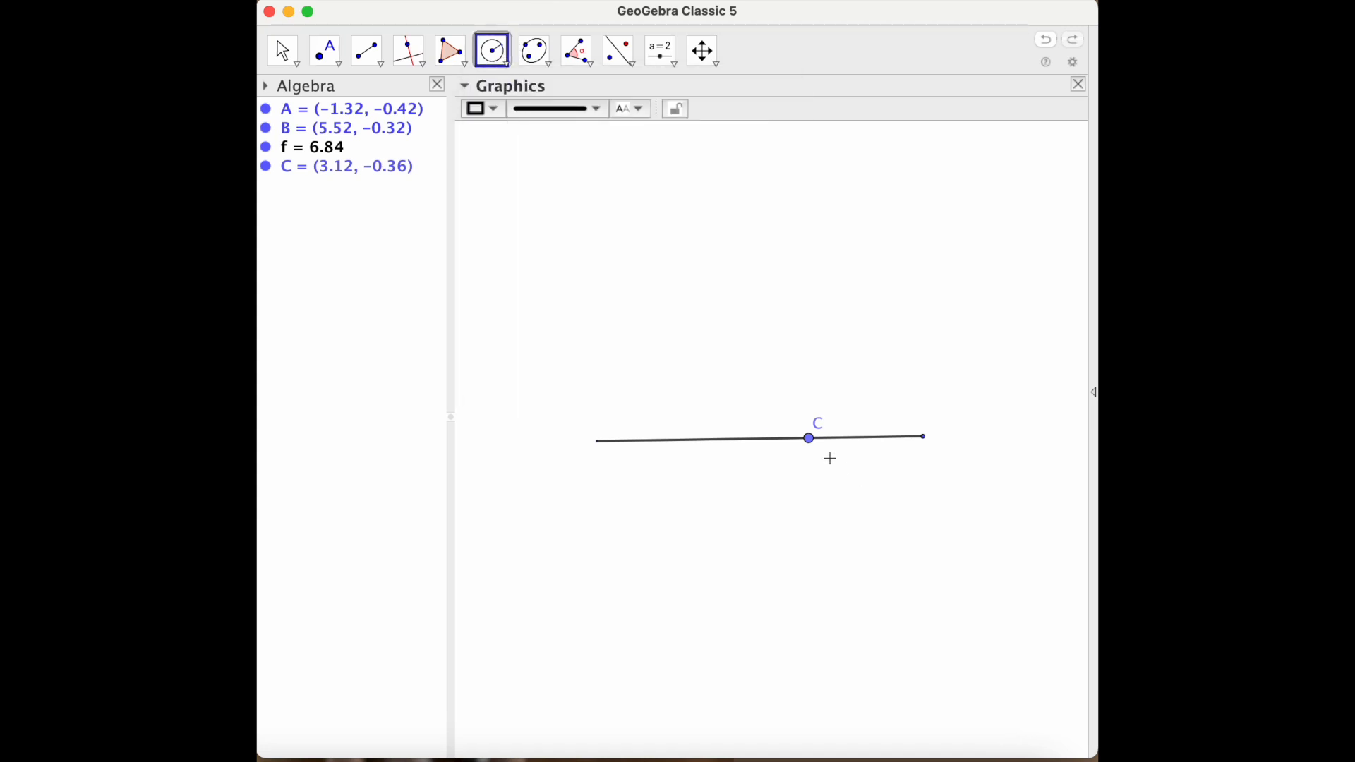
pyautogui.click(809, 438)
pyautogui.write('2')
pyautogui.click(762, 422)
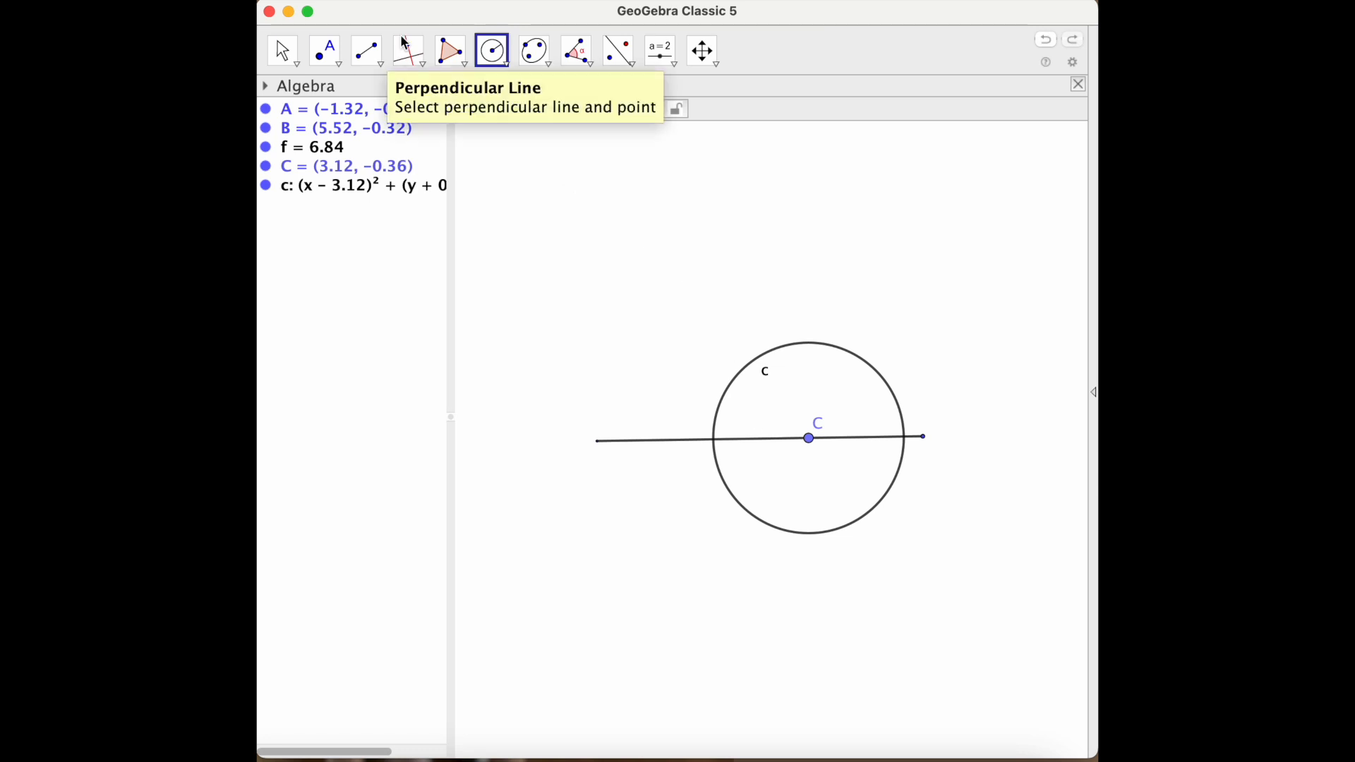
# - Mark both intersection points of the circle with the segment
pyautogui.click(340, 65)
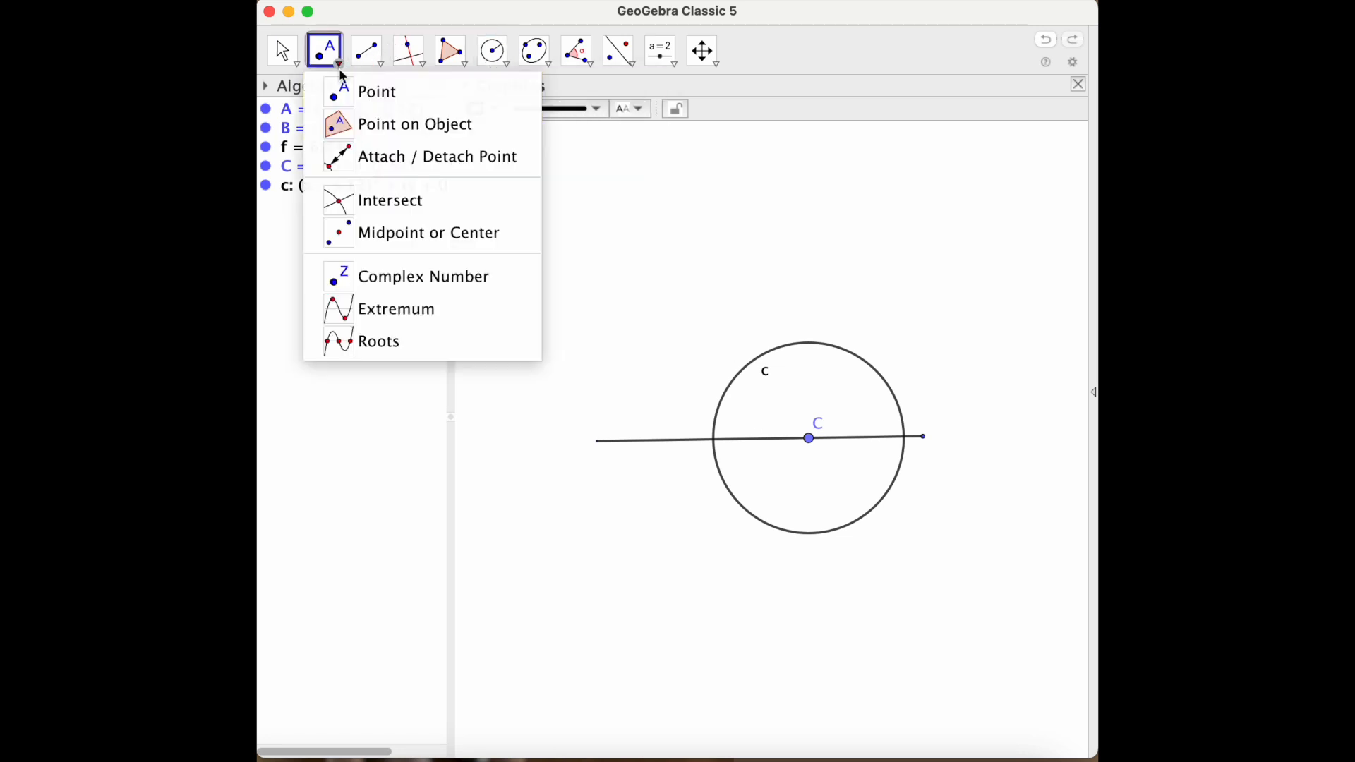
pyautogui.click(344, 201)
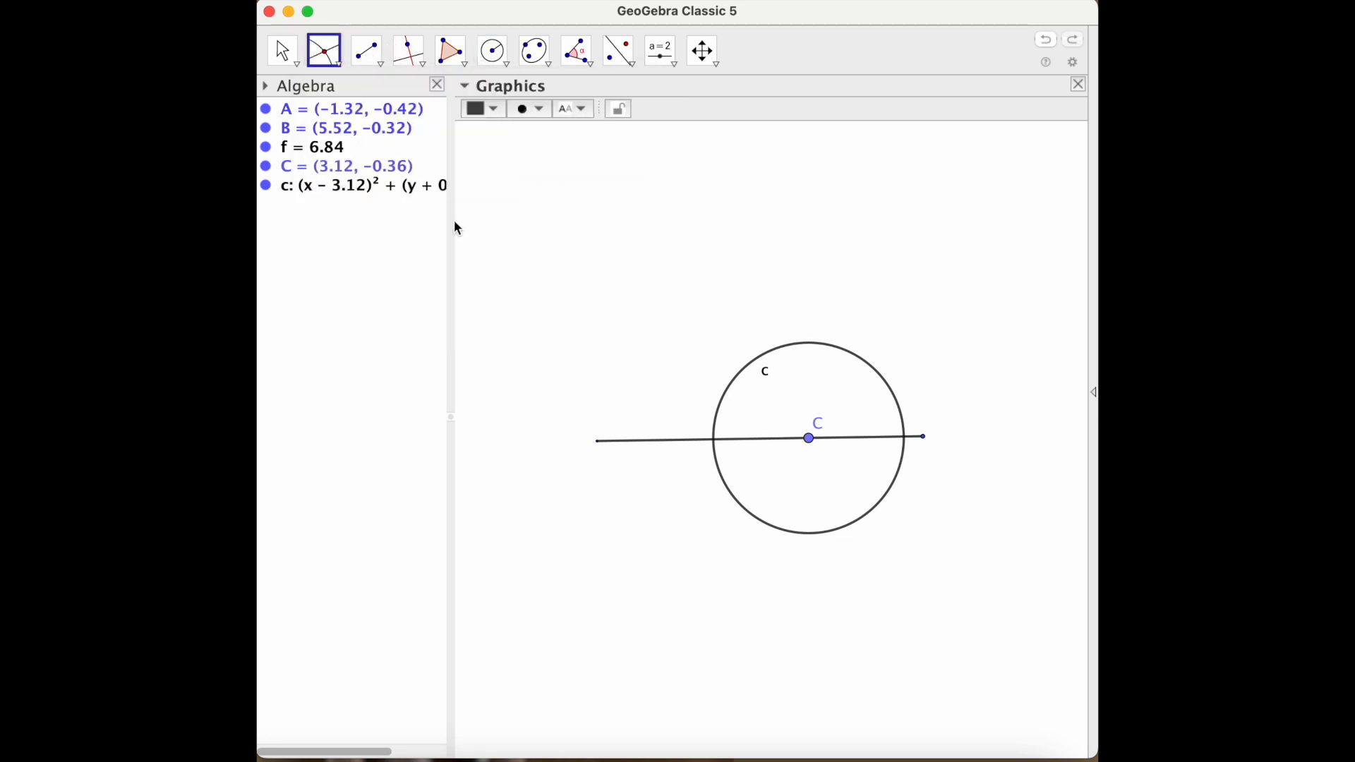
pyautogui.click(717, 445)
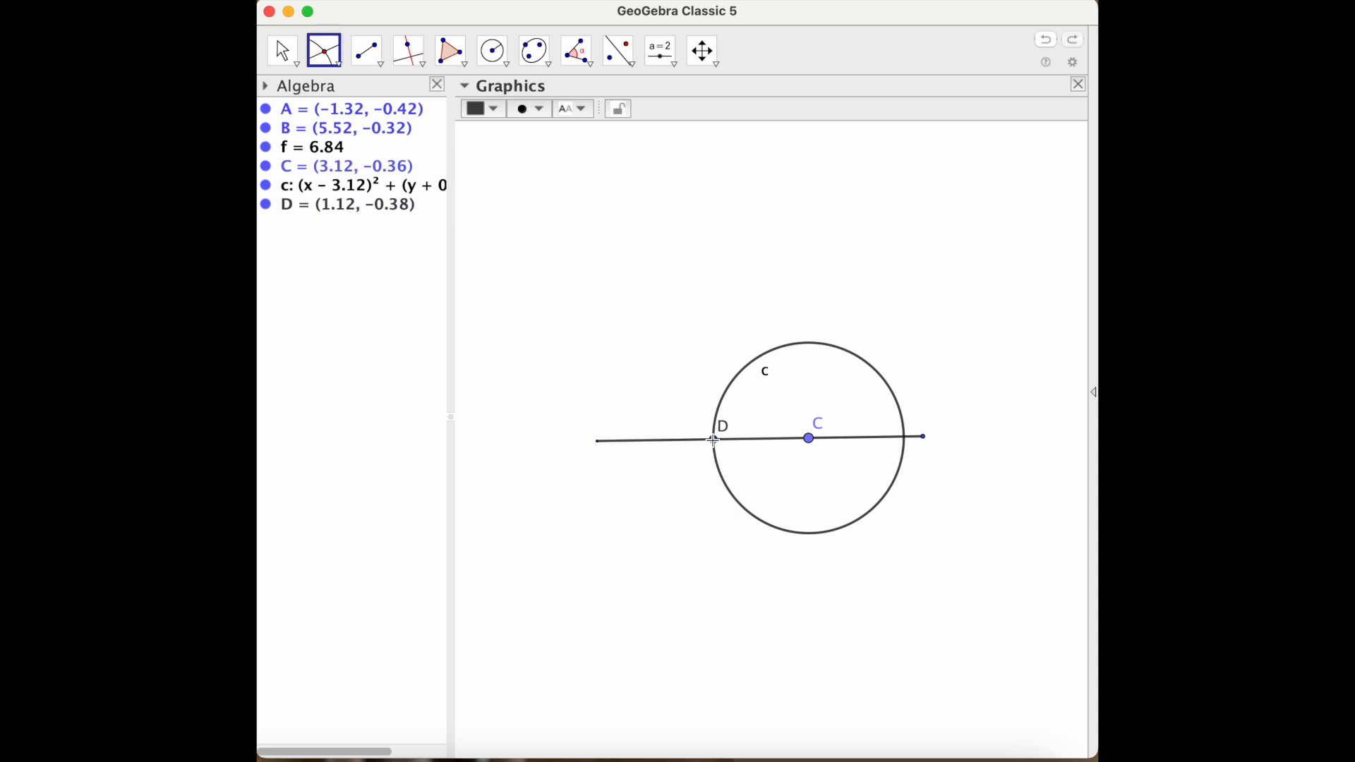
pyautogui.click(904, 443)
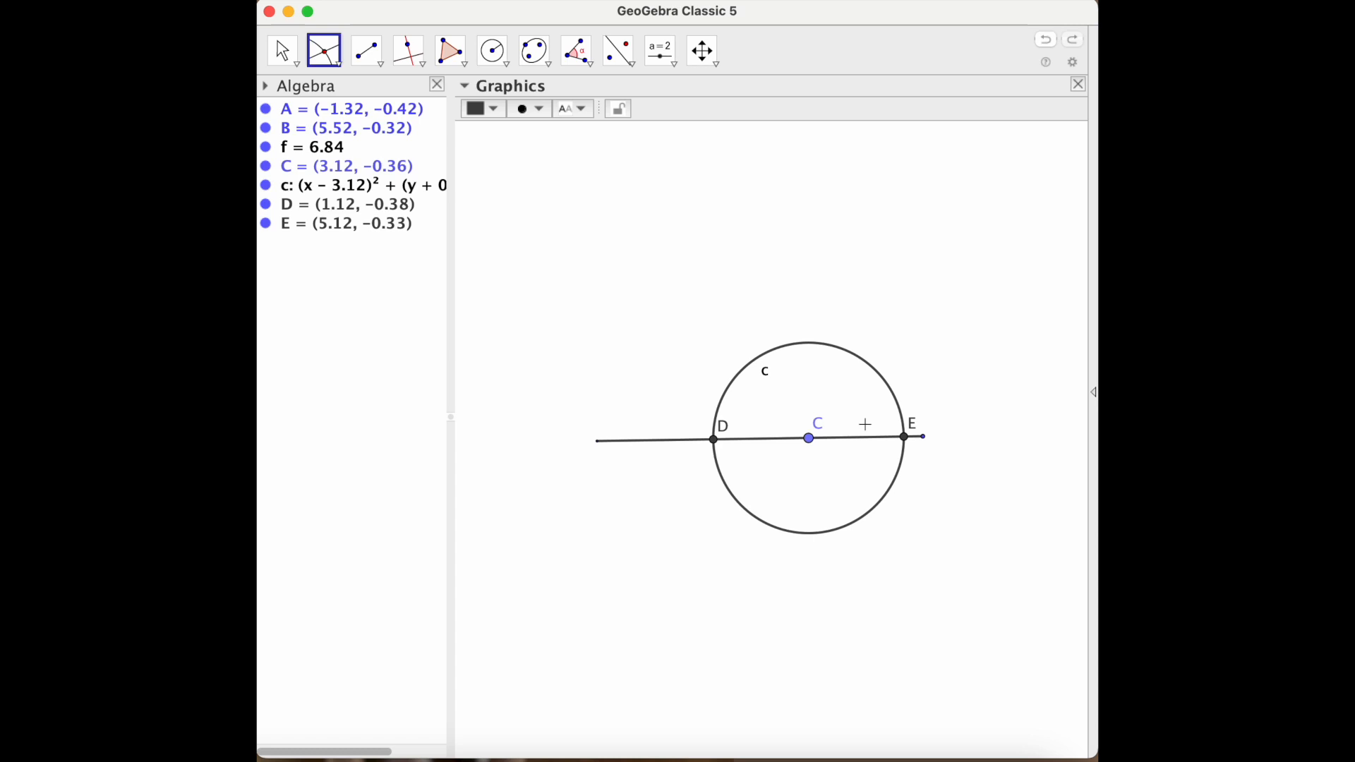
# - Draw two circles of radius 3, one centred on point D and one on point E
pyautogui.click(494, 61)
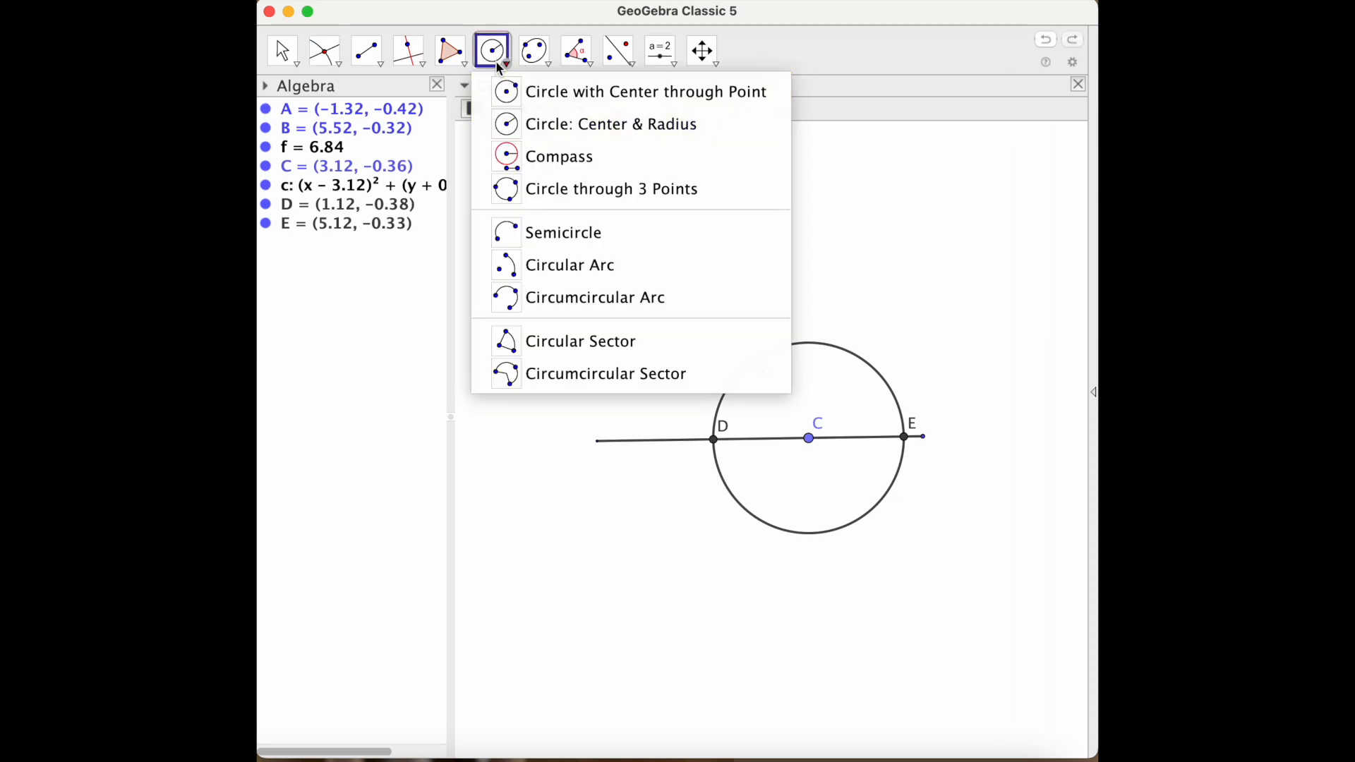
pyautogui.click(513, 130)
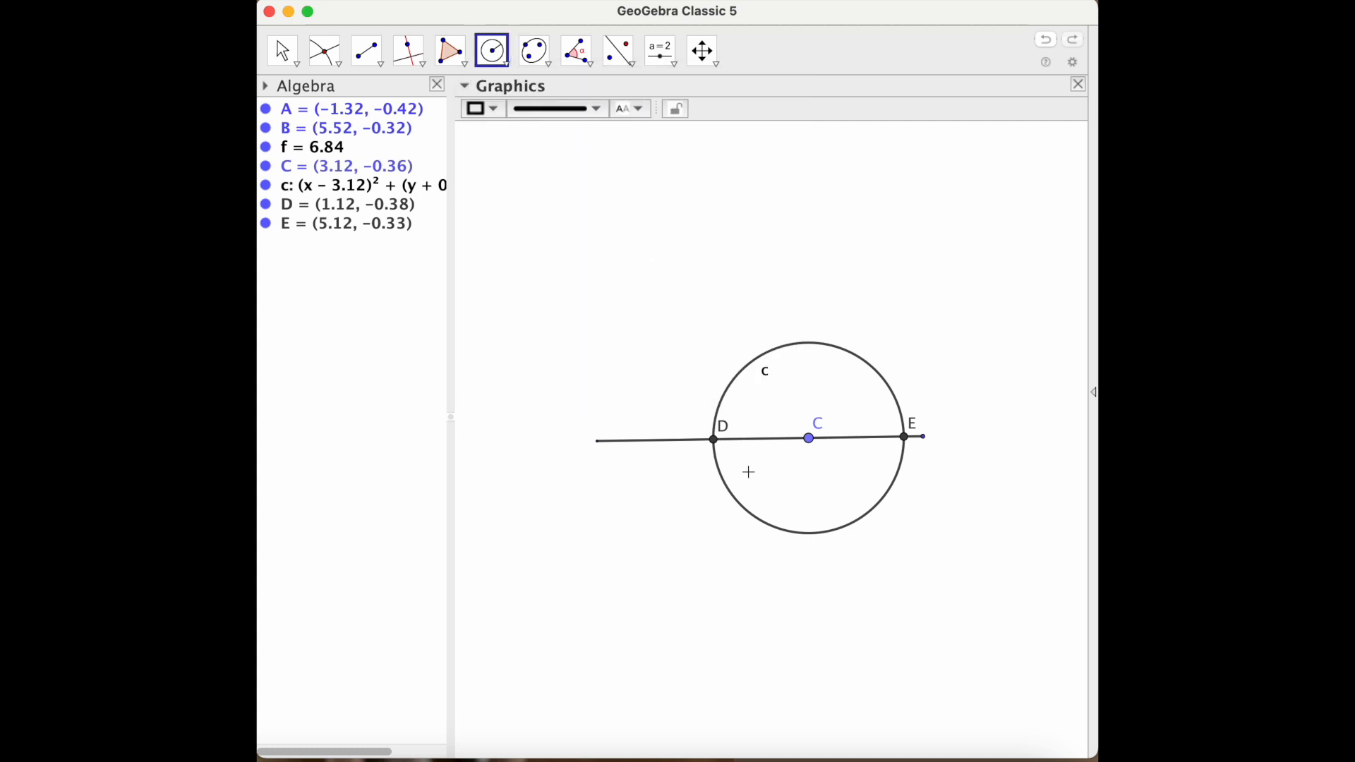
pyautogui.click(714, 439)
pyautogui.press('Return')
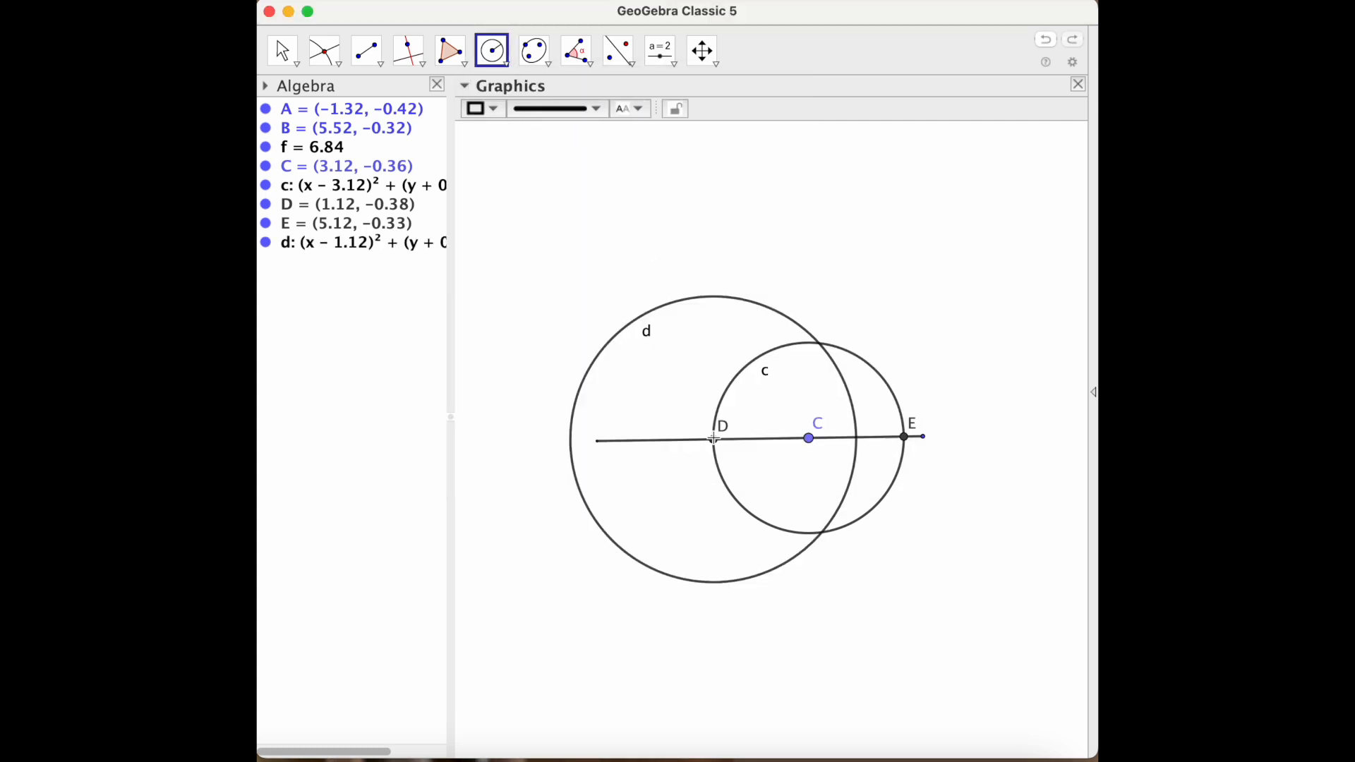
pyautogui.click(905, 439)
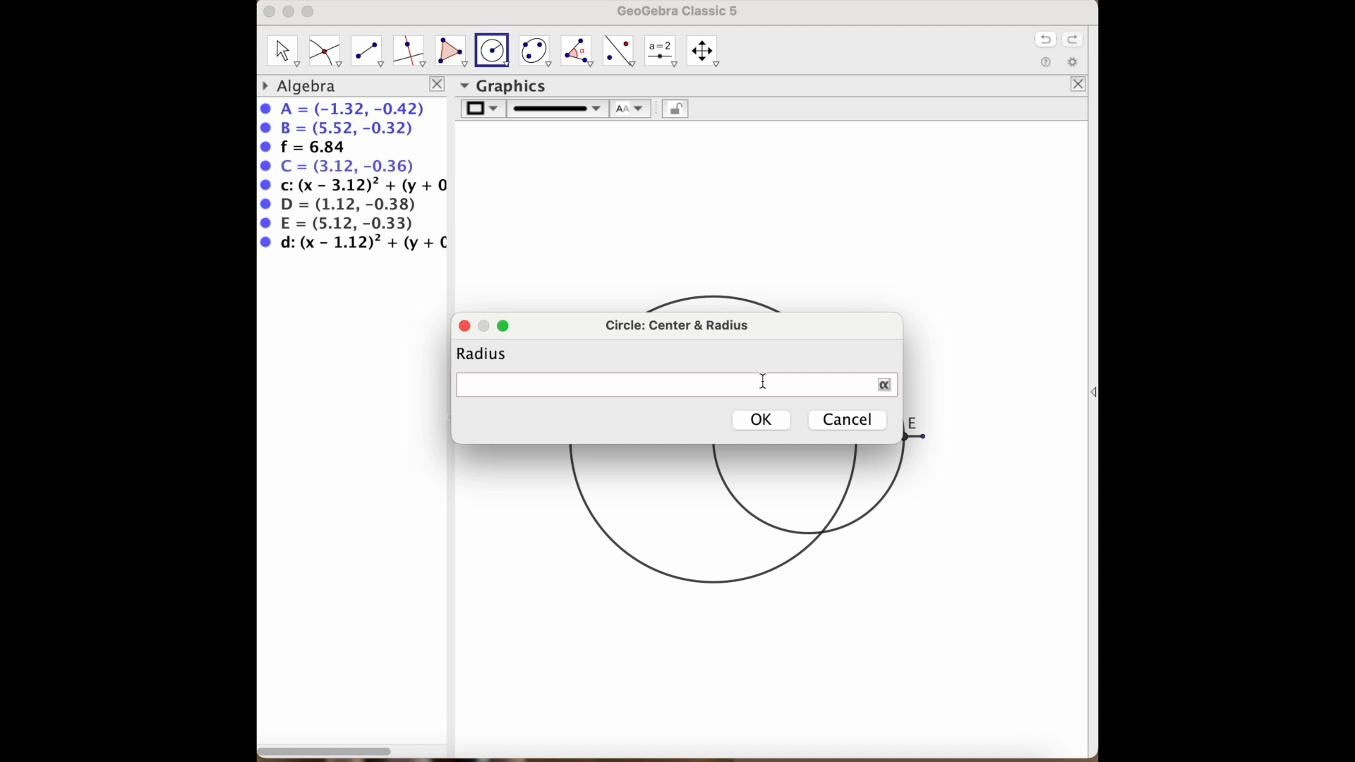
pyautogui.write('3')
pyautogui.press('Return')
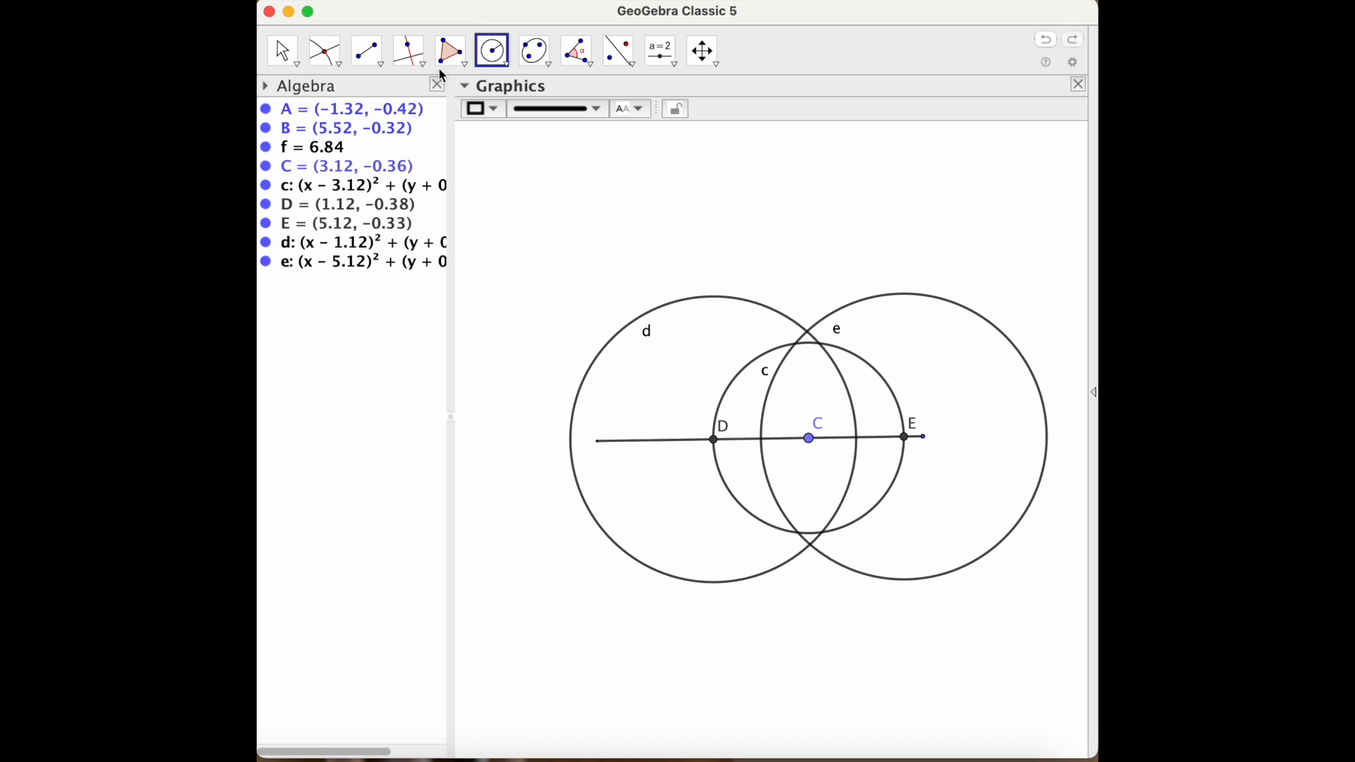
# - Mark the upper and lower intersection points of the two radius 3 circles
pyautogui.click(325, 51)
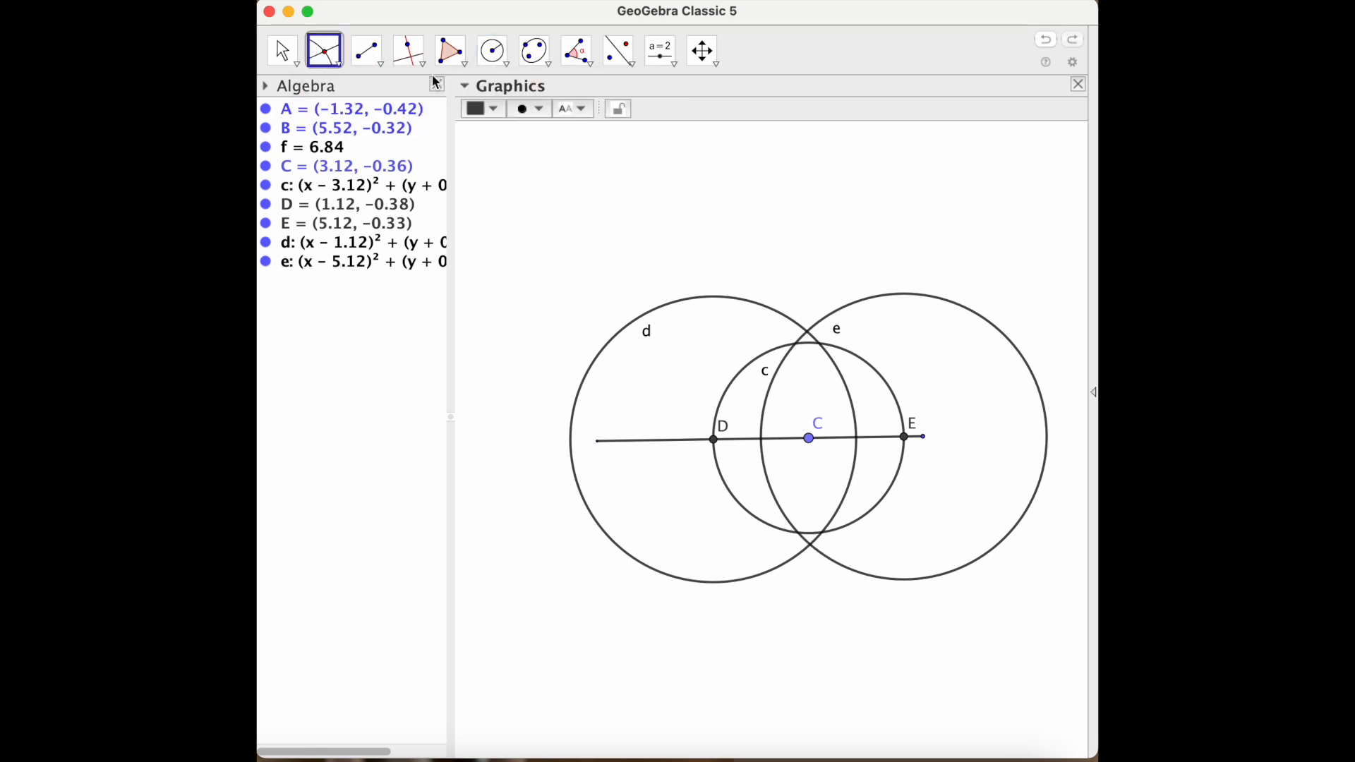
pyautogui.click(808, 333)
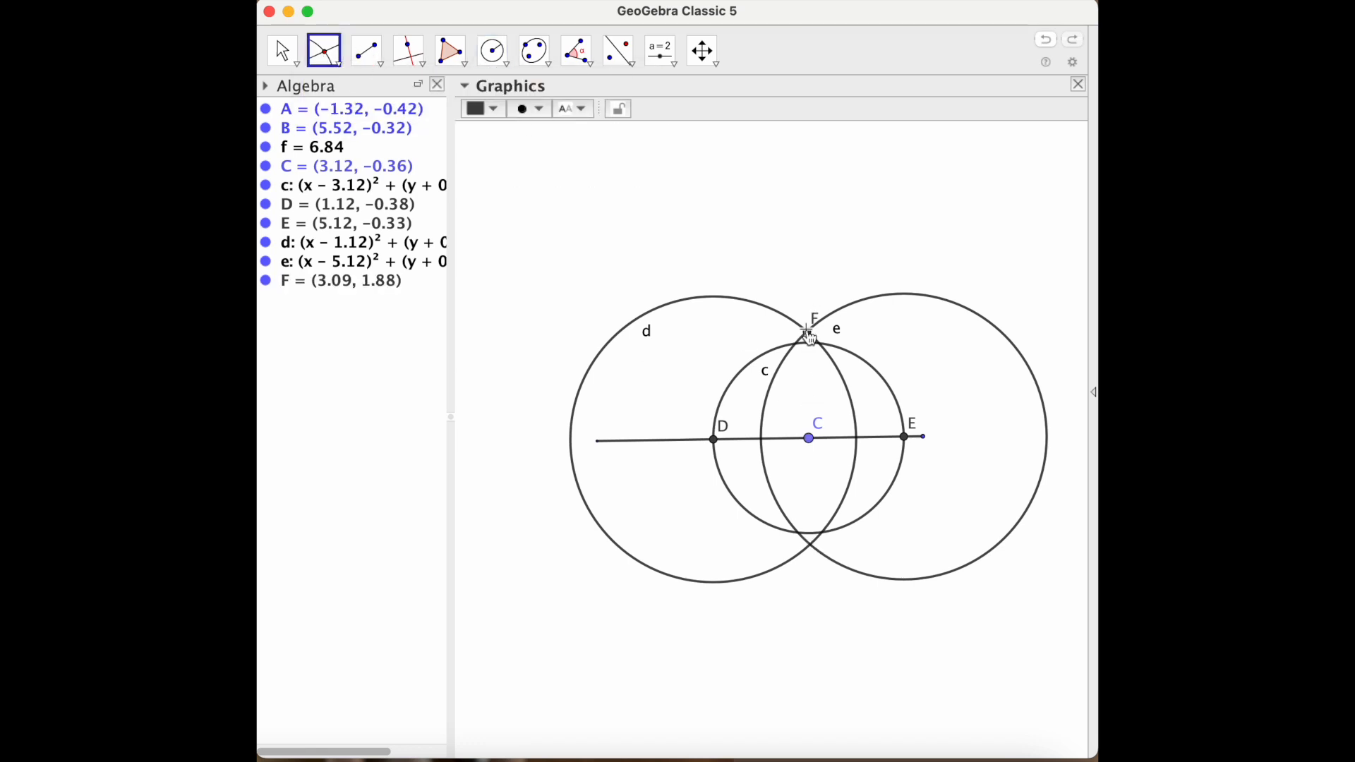
pyautogui.click(812, 547)
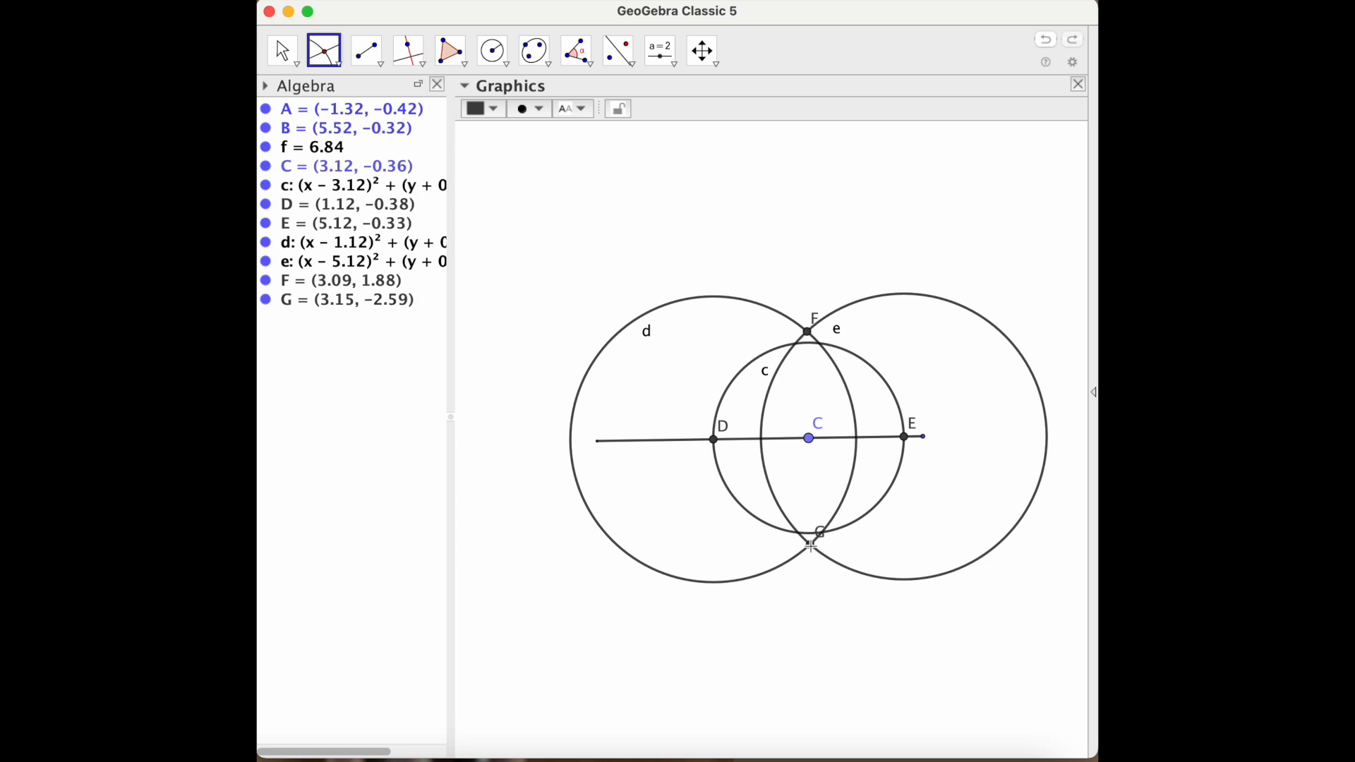
# - Draw a segment from point F to point G through point C
pyautogui.click(382, 61)
pyautogui.click(387, 105)
pyautogui.click(807, 331)
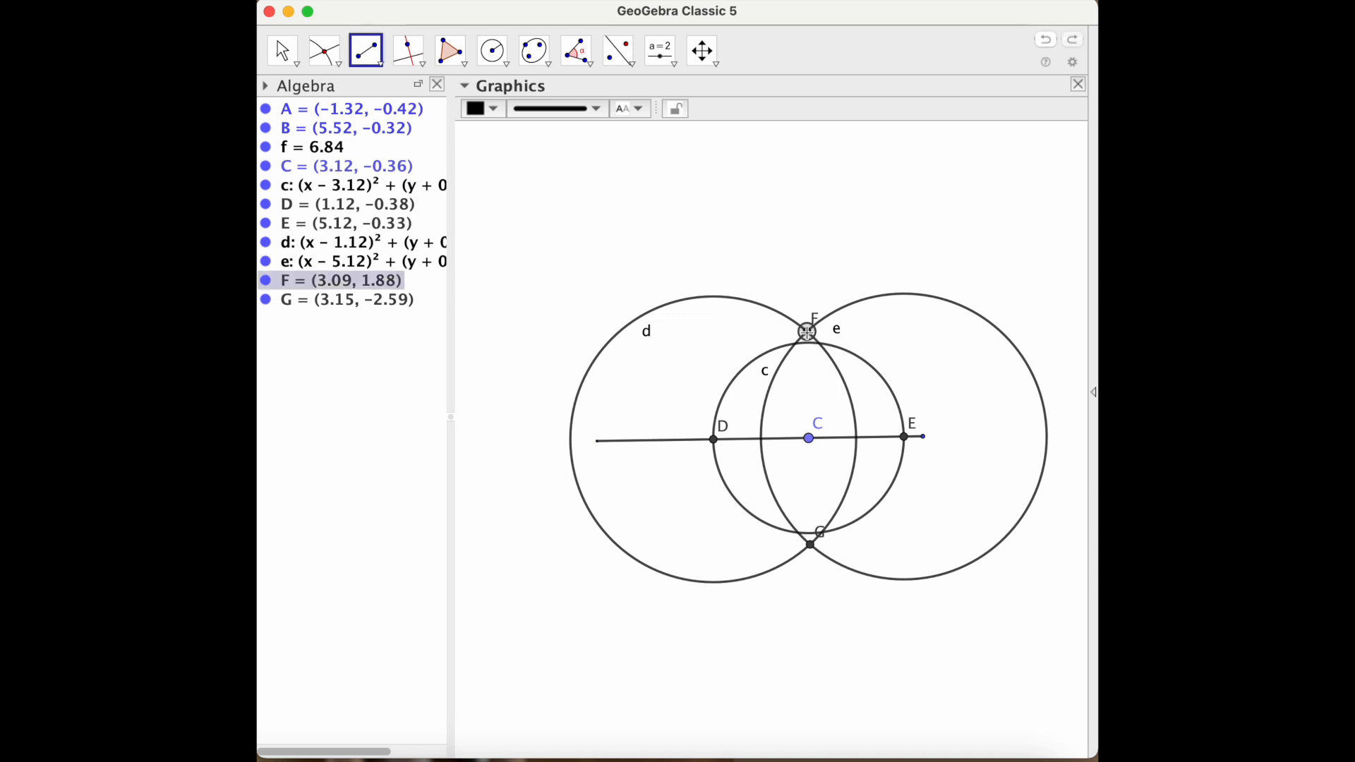
pyautogui.click(811, 546)
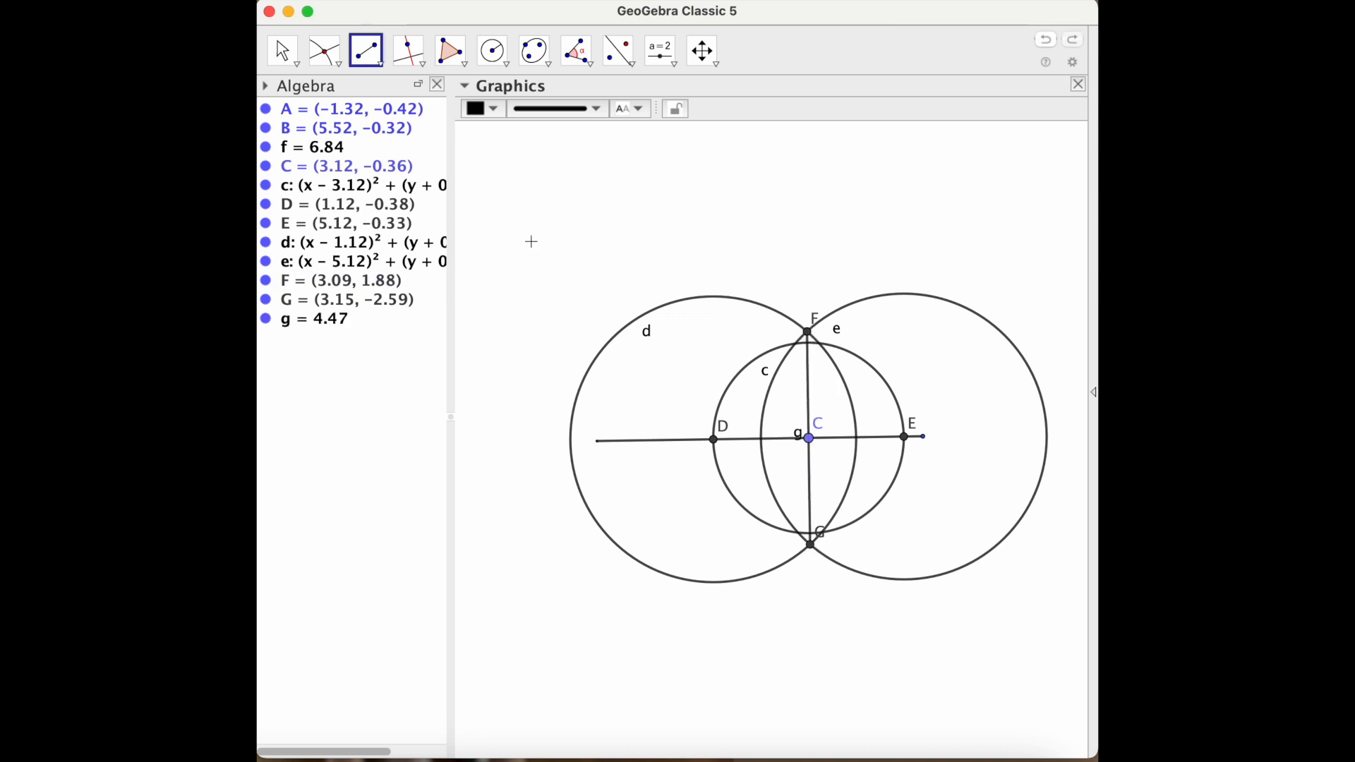
# - Hide the construction circles e, d and c so only the points and segments are displayed
pyautogui.click(266, 261)
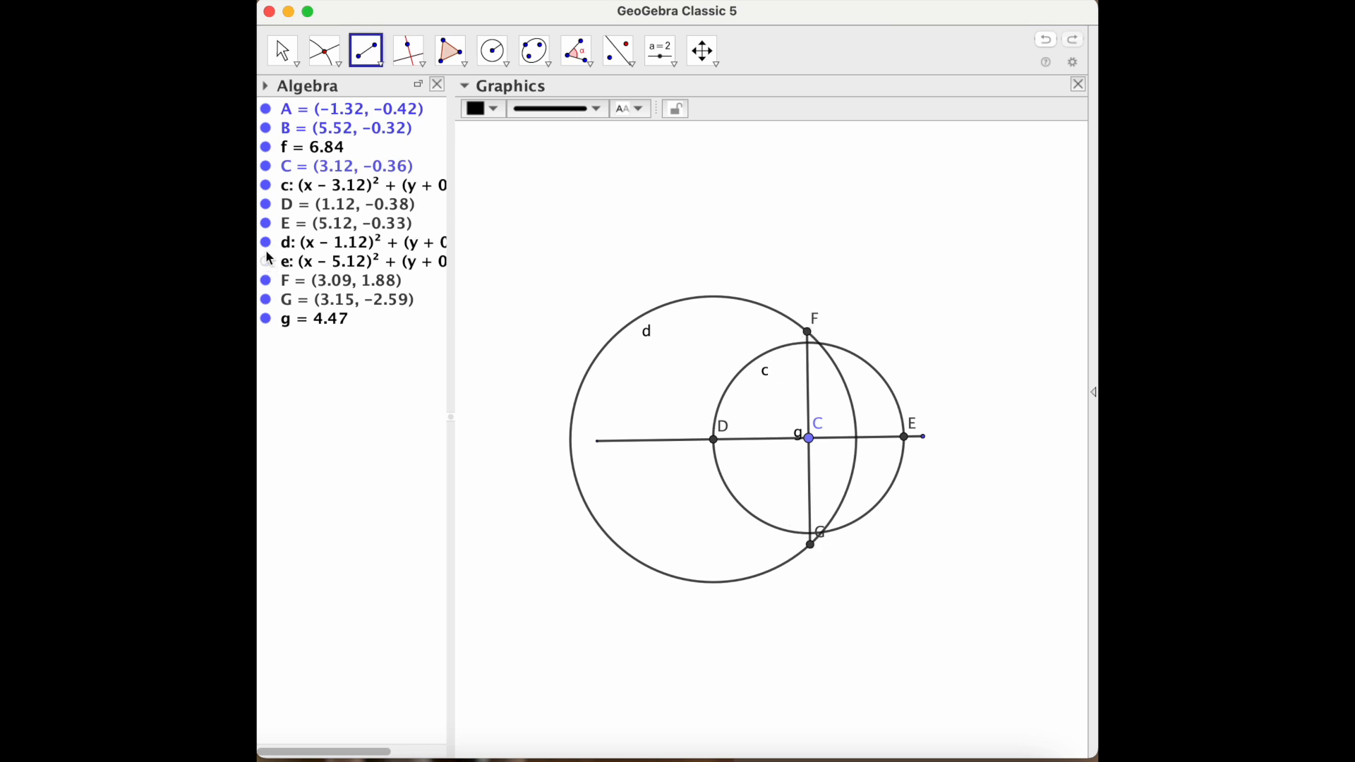
pyautogui.click(266, 243)
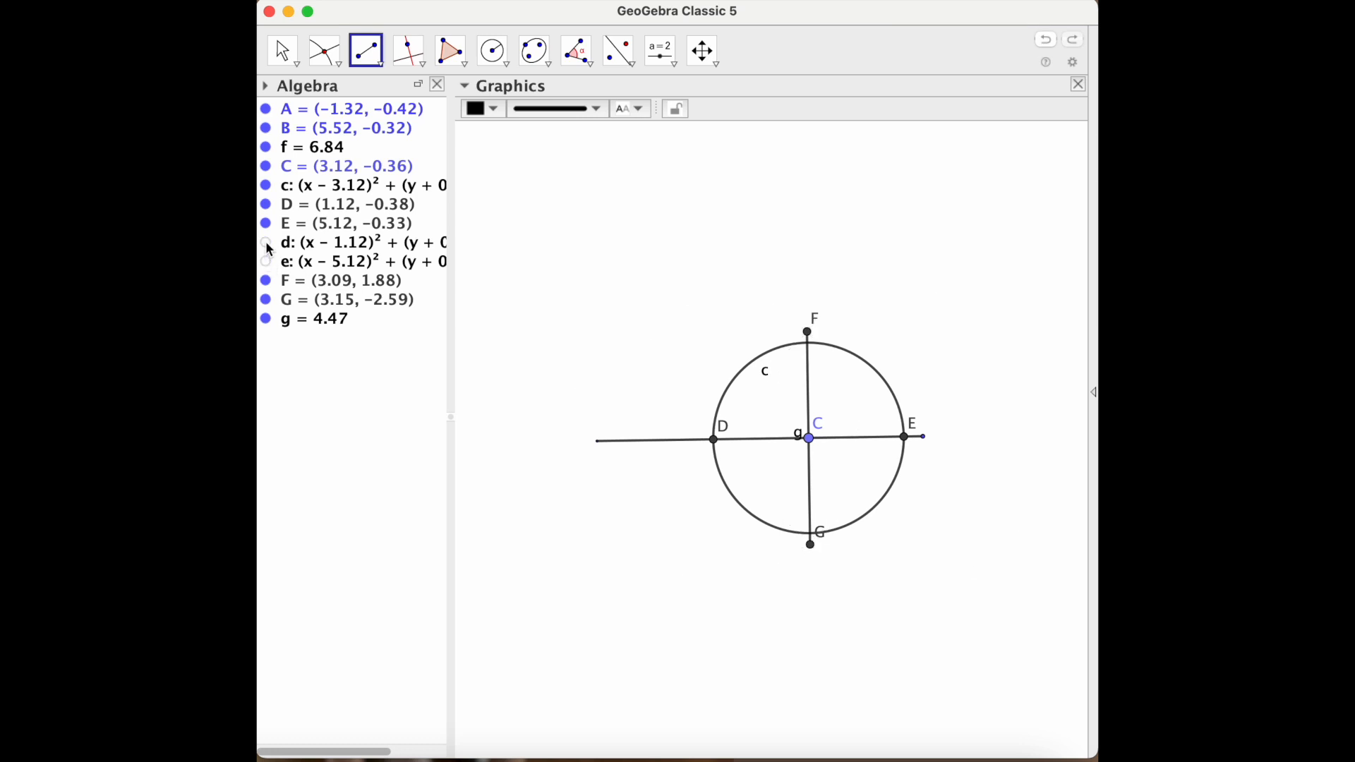
pyautogui.click(266, 186)
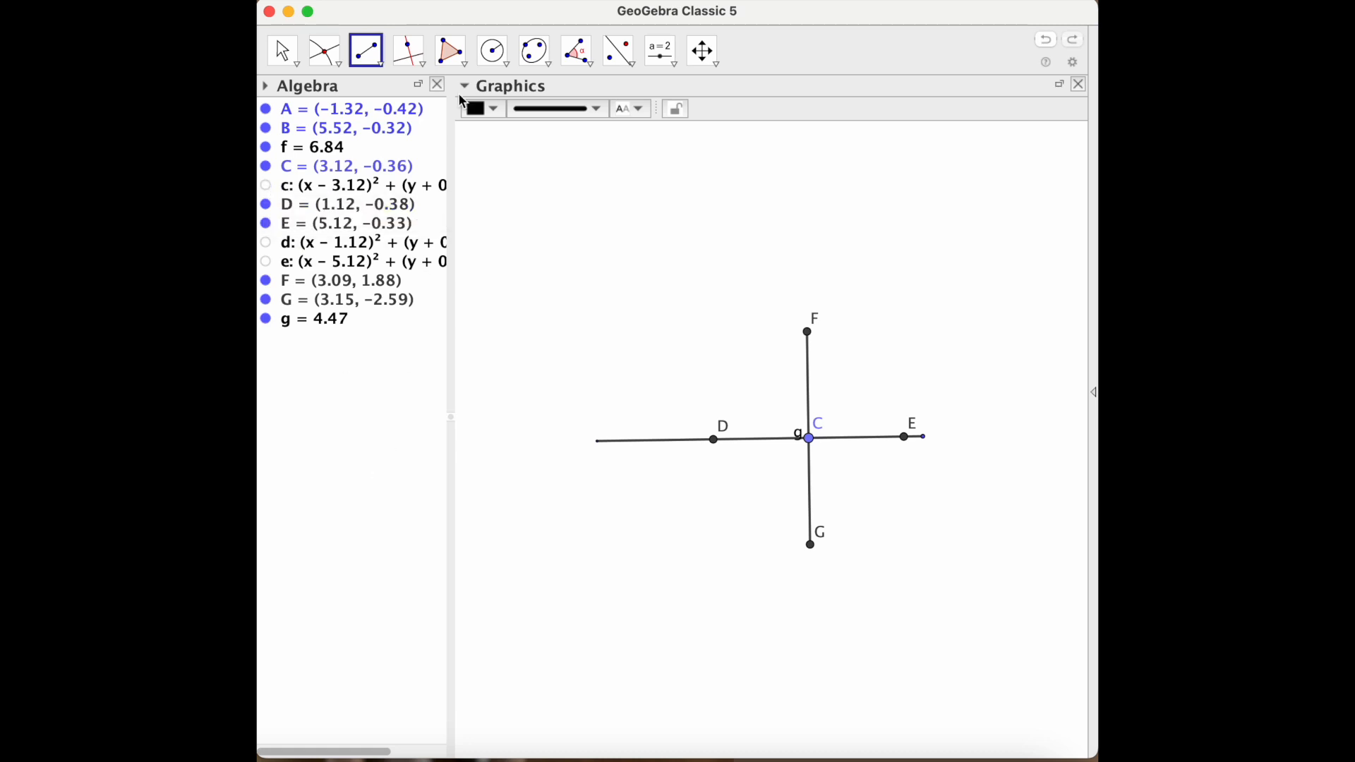
# - Measure the angle at C using points F, C and E
pyautogui.click(580, 55)
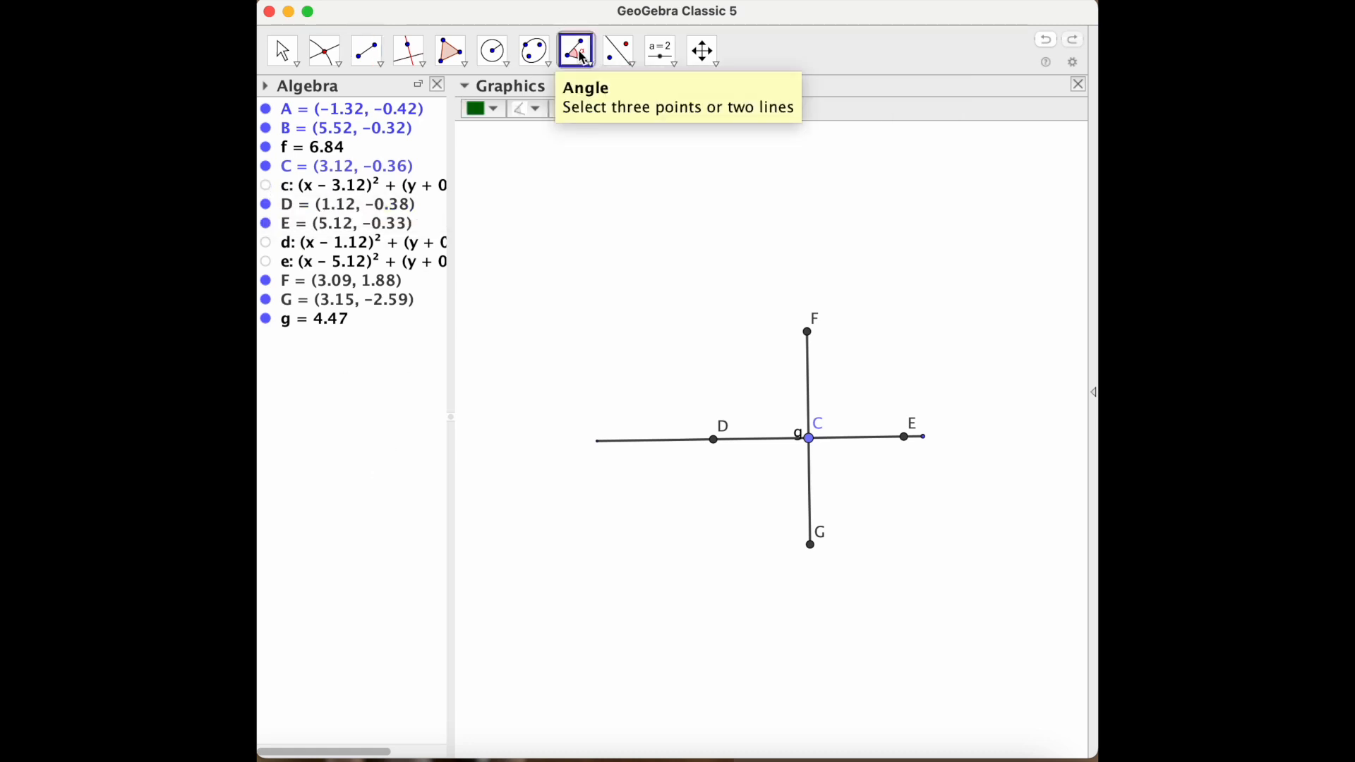
pyautogui.click(808, 333)
pyautogui.click(815, 433)
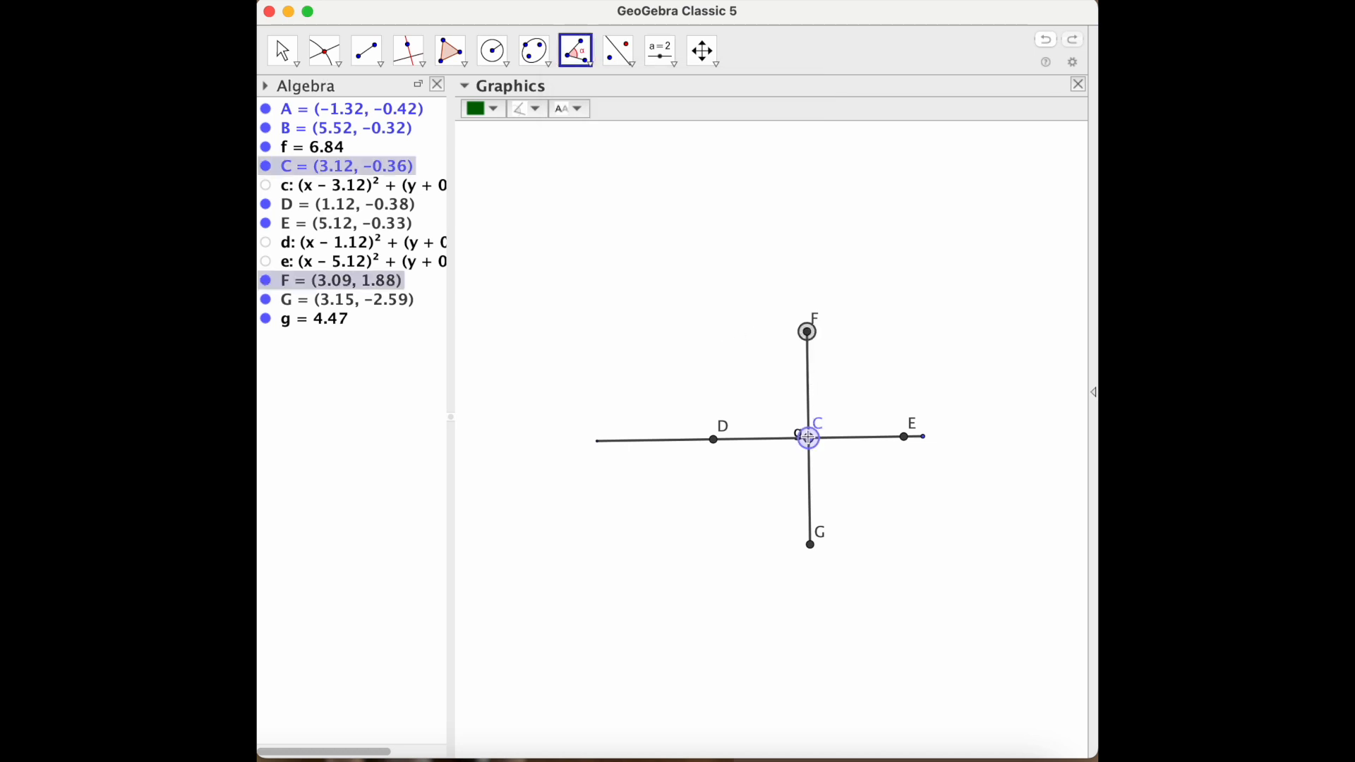
pyautogui.click(908, 435)
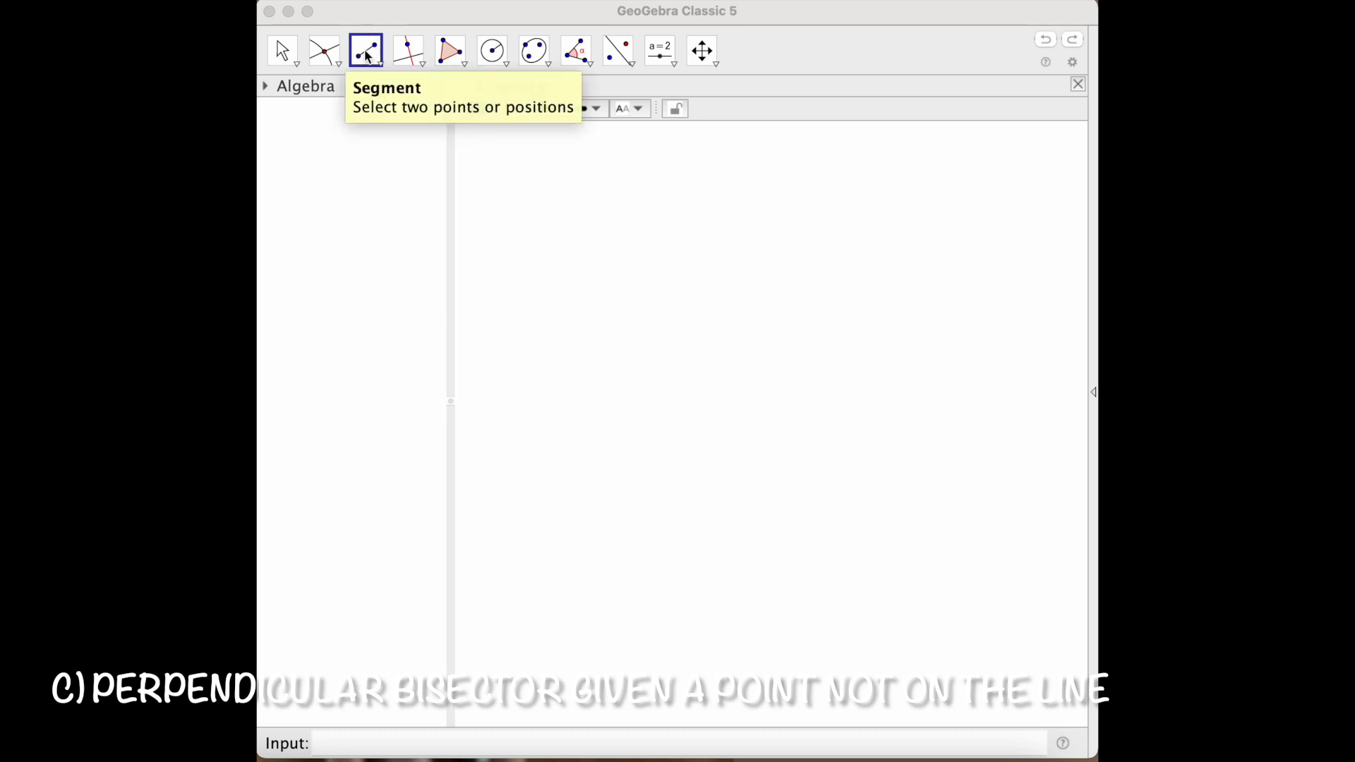
# - Draw a segment from about (-0.88, -0.14) to about (4.58, -0.08) in the empty construction, and move endpoint B to about (6.66, -0.64)
pyautogui.click(619, 428)
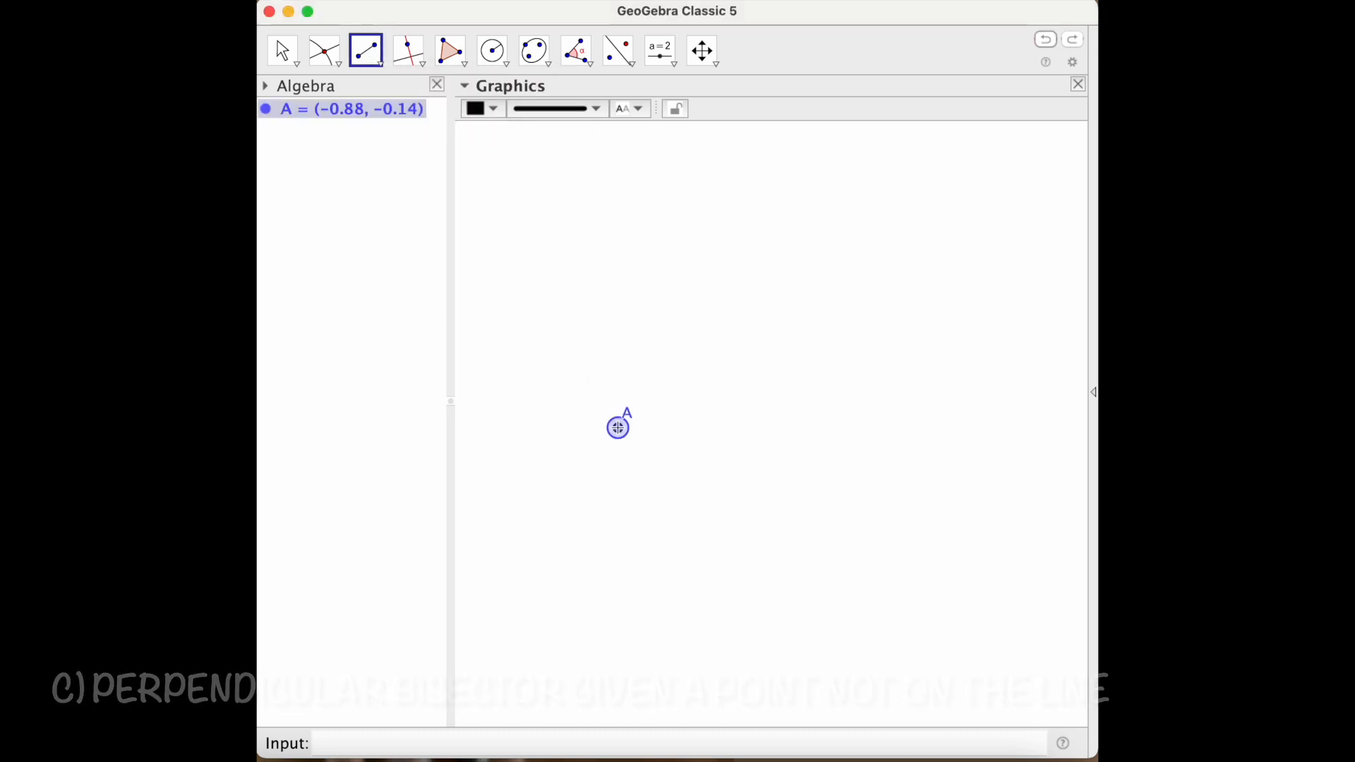
pyautogui.click(878, 425)
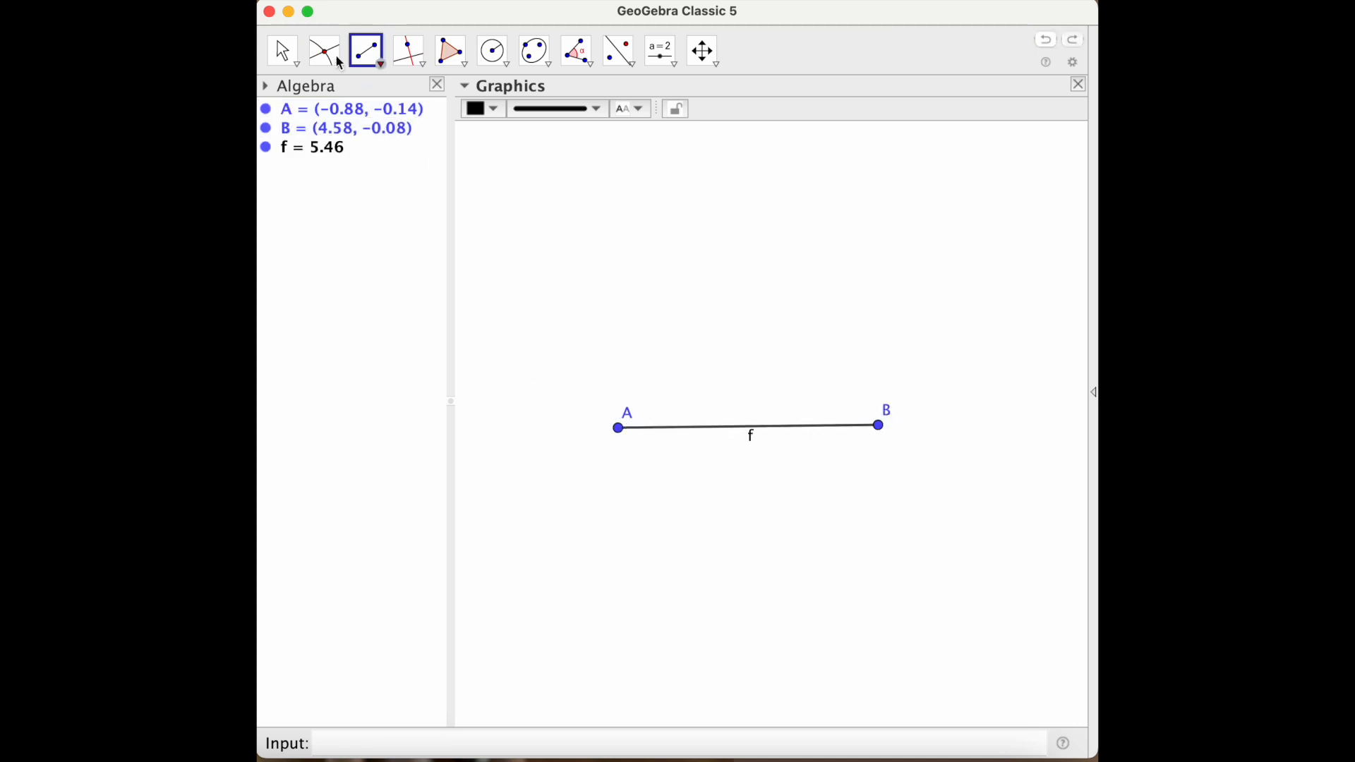
pyautogui.click(296, 62)
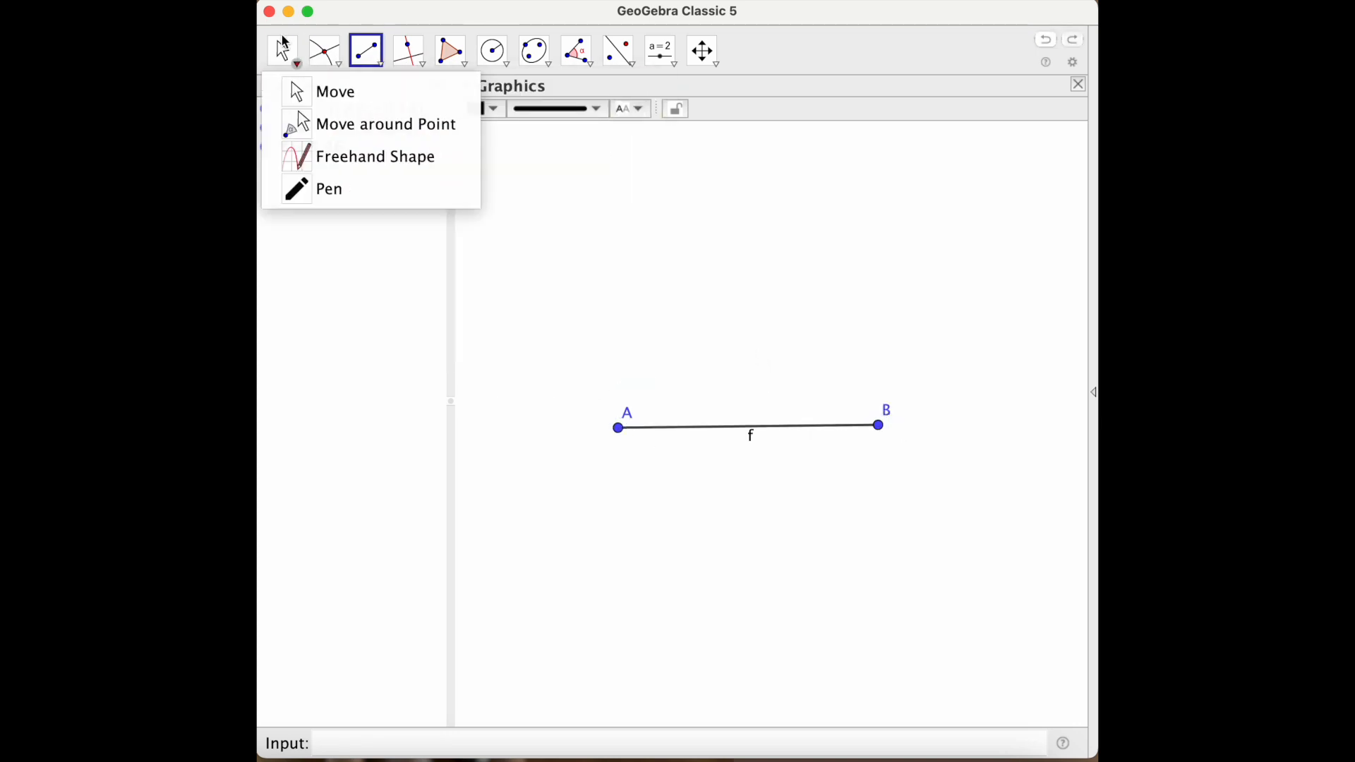
pyautogui.click(295, 96)
pyautogui.moveTo(880, 426); pyautogui.dragTo(978, 452)
# - Place a free point above segment AB at about (3.52, 1.58)
pyautogui.click(327, 57)
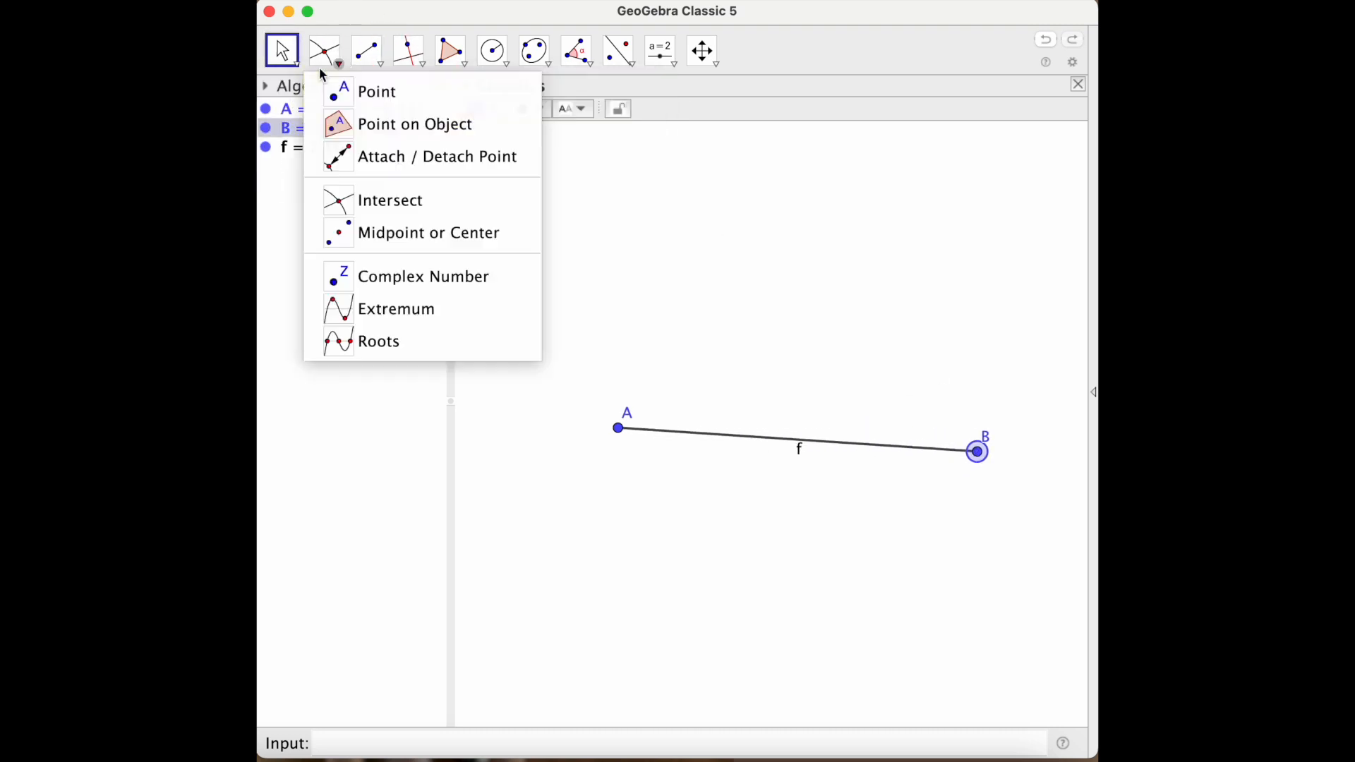
pyautogui.click(386, 85)
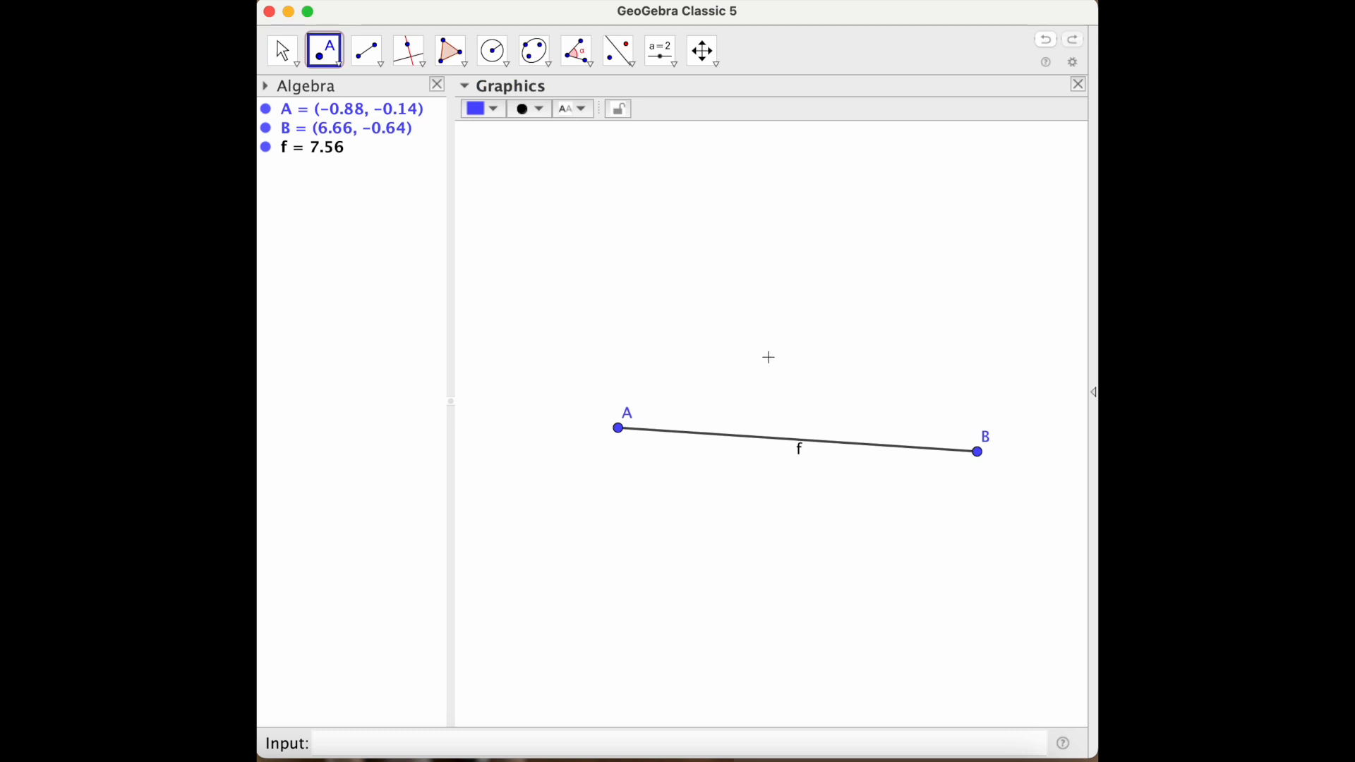
pyautogui.click(829, 347)
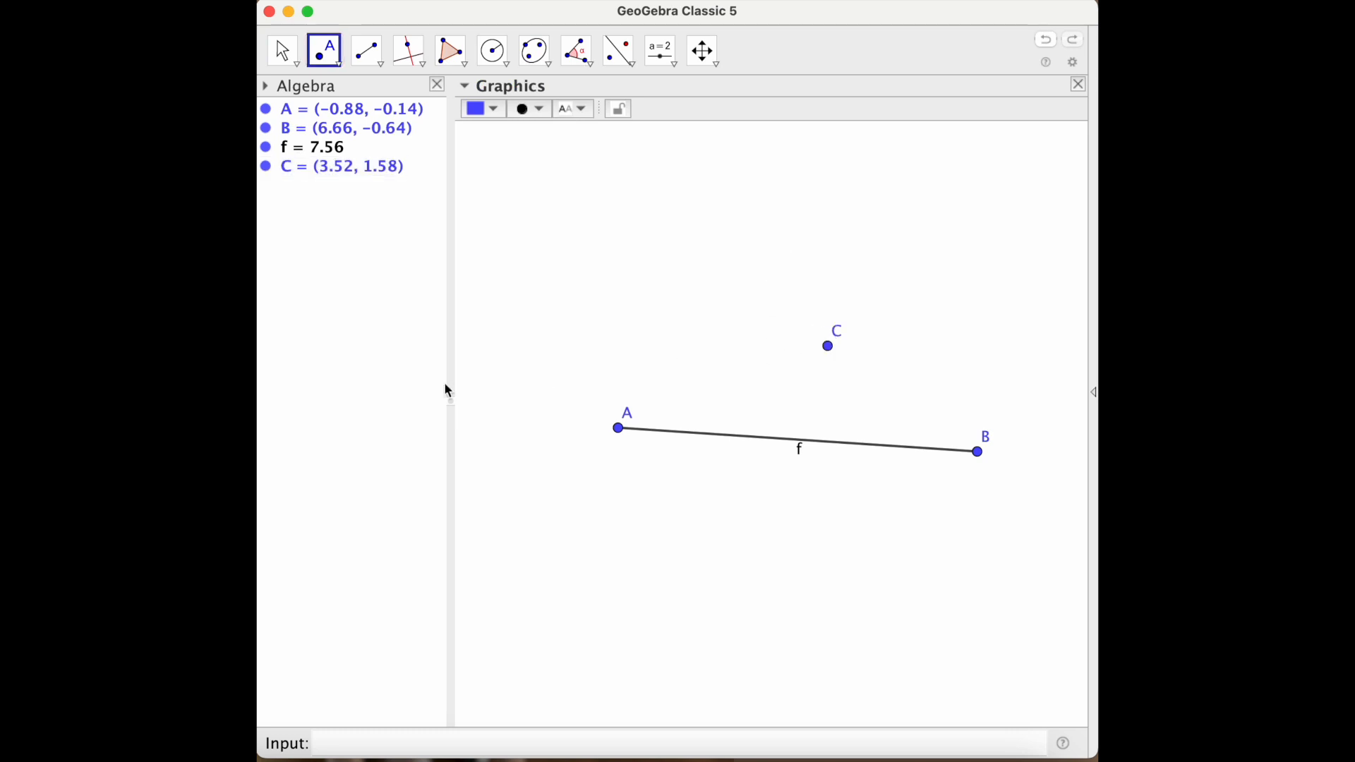
# - Draw a circle centred at C through a new point at about (1.3, 4.02), so that it crosses segment AB twice
pyautogui.click(503, 66)
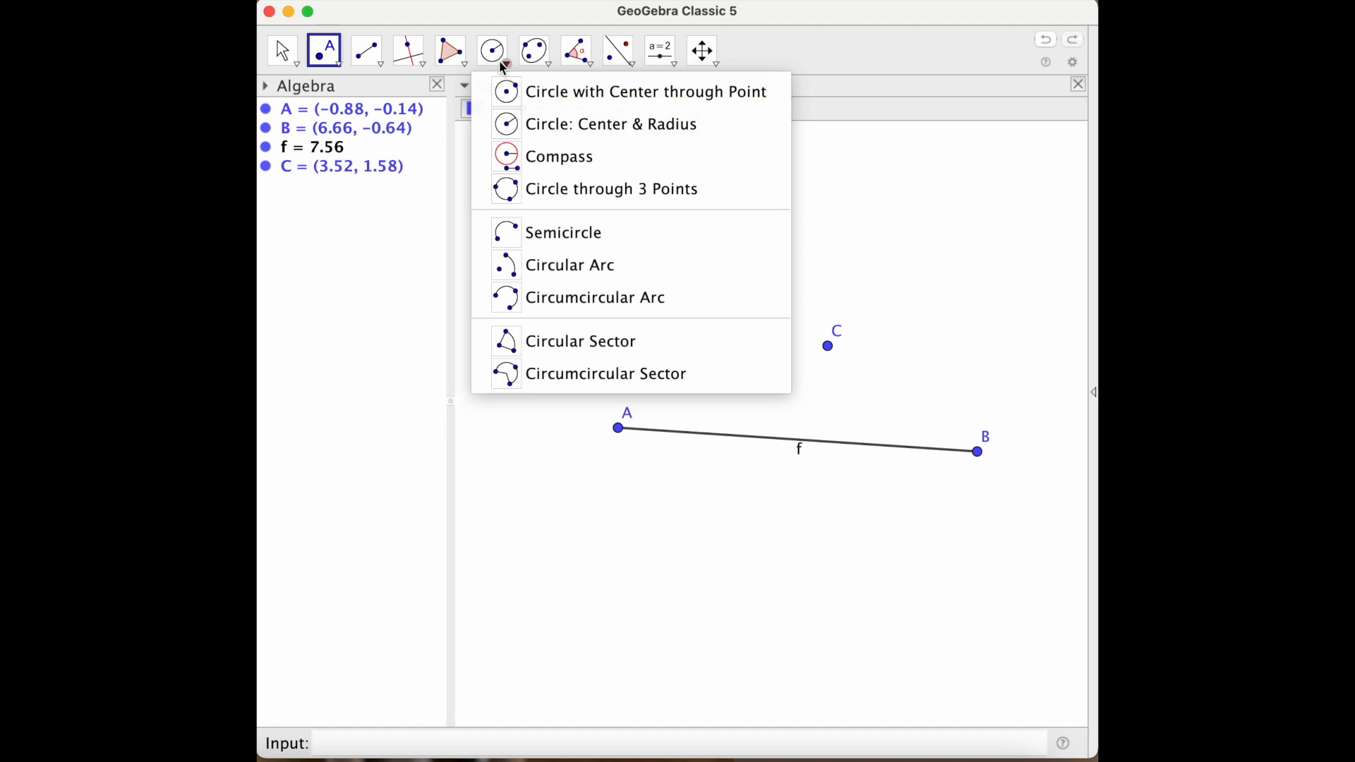
pyautogui.click(508, 96)
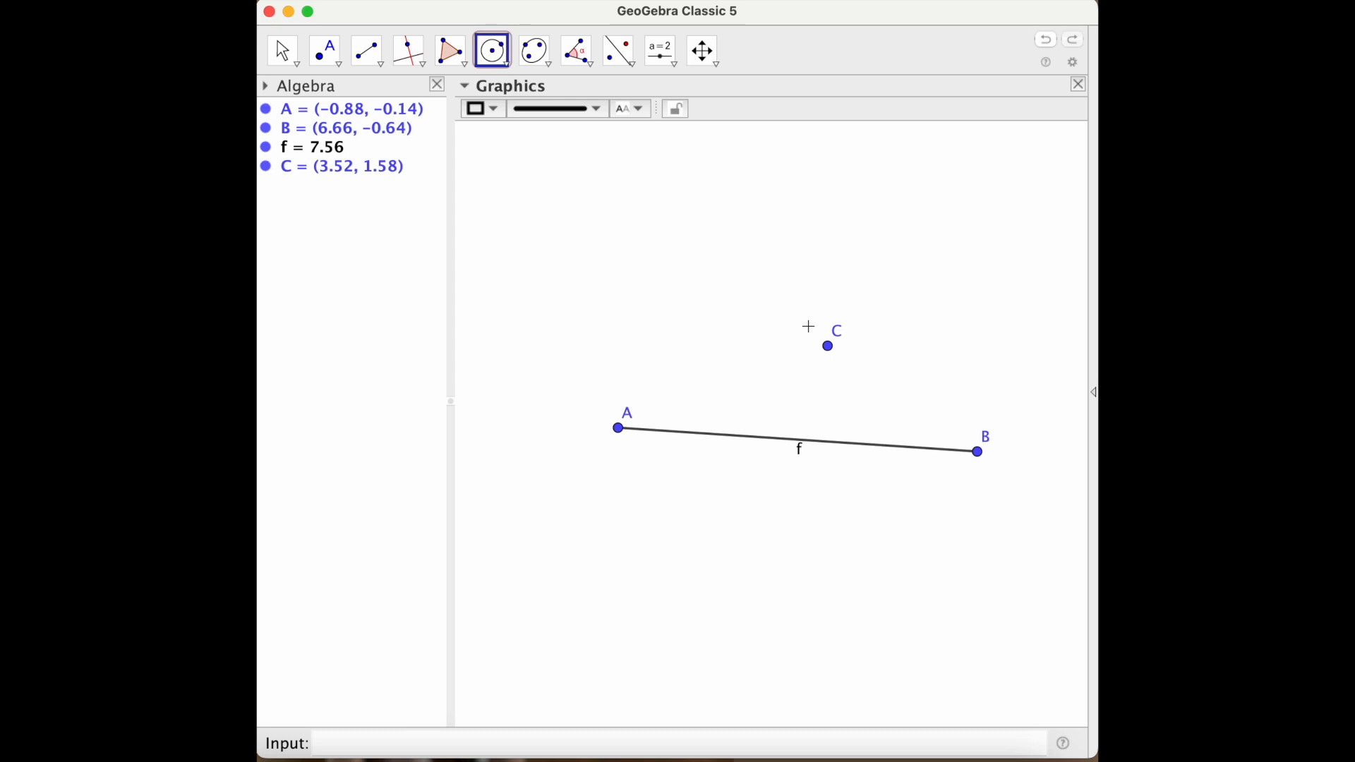
pyautogui.click(828, 345)
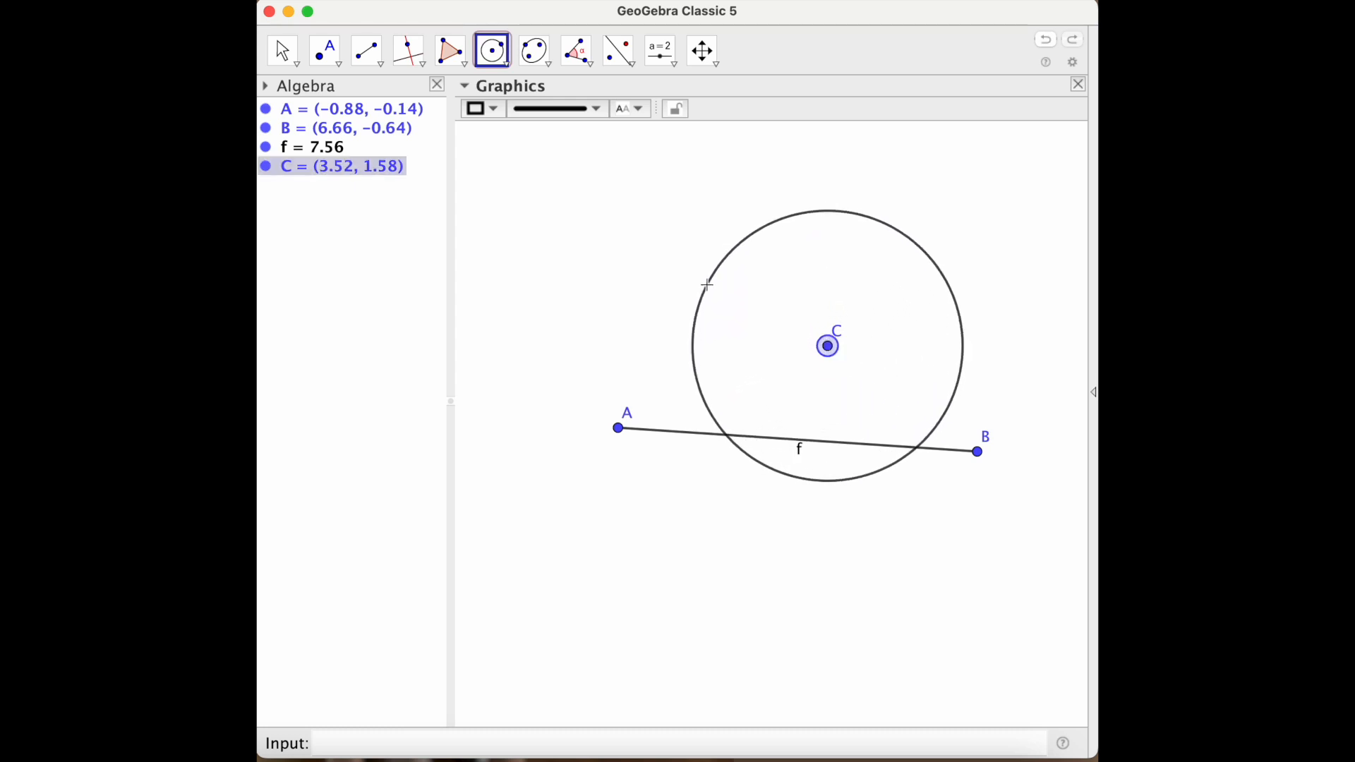
pyautogui.click(721, 230)
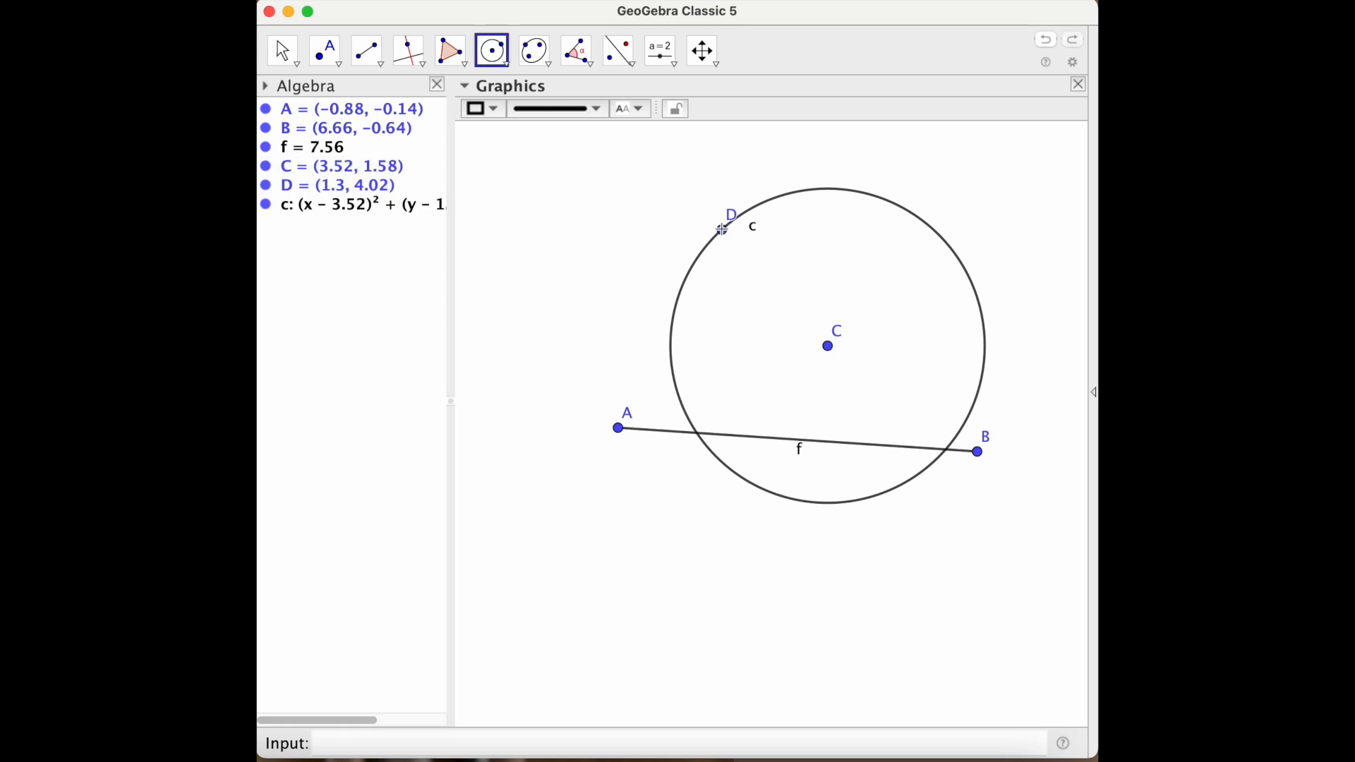
# - Mark both intersection points of the circle around C with segment AB
pyautogui.click(339, 68)
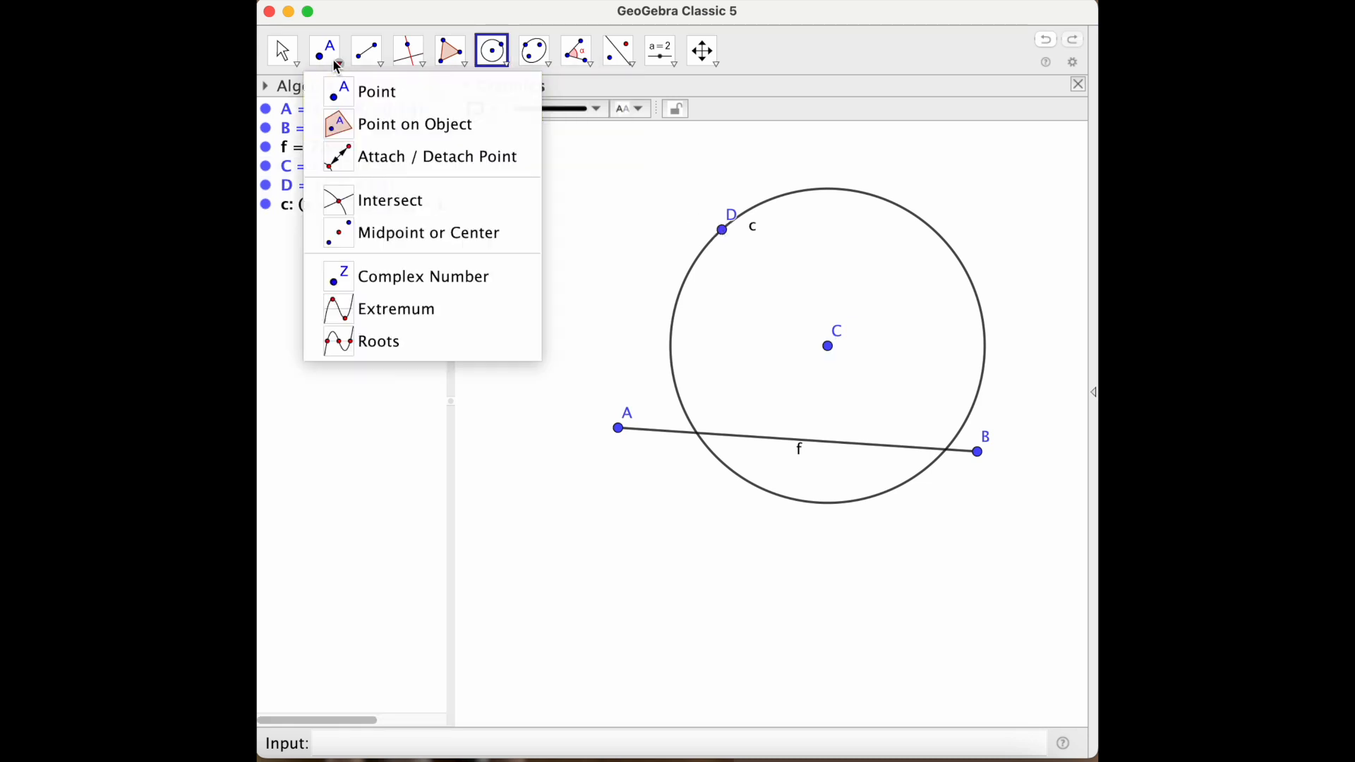
pyautogui.click(341, 205)
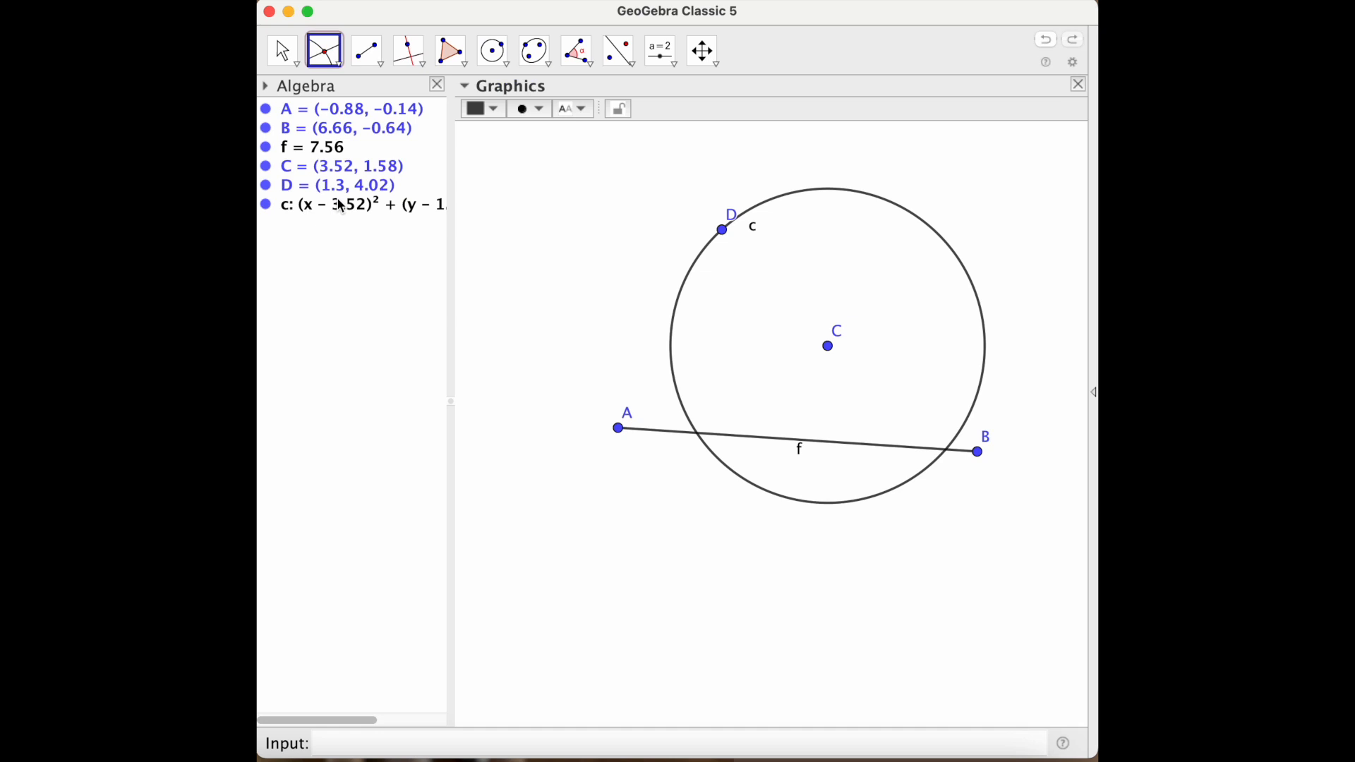
pyautogui.click(702, 439)
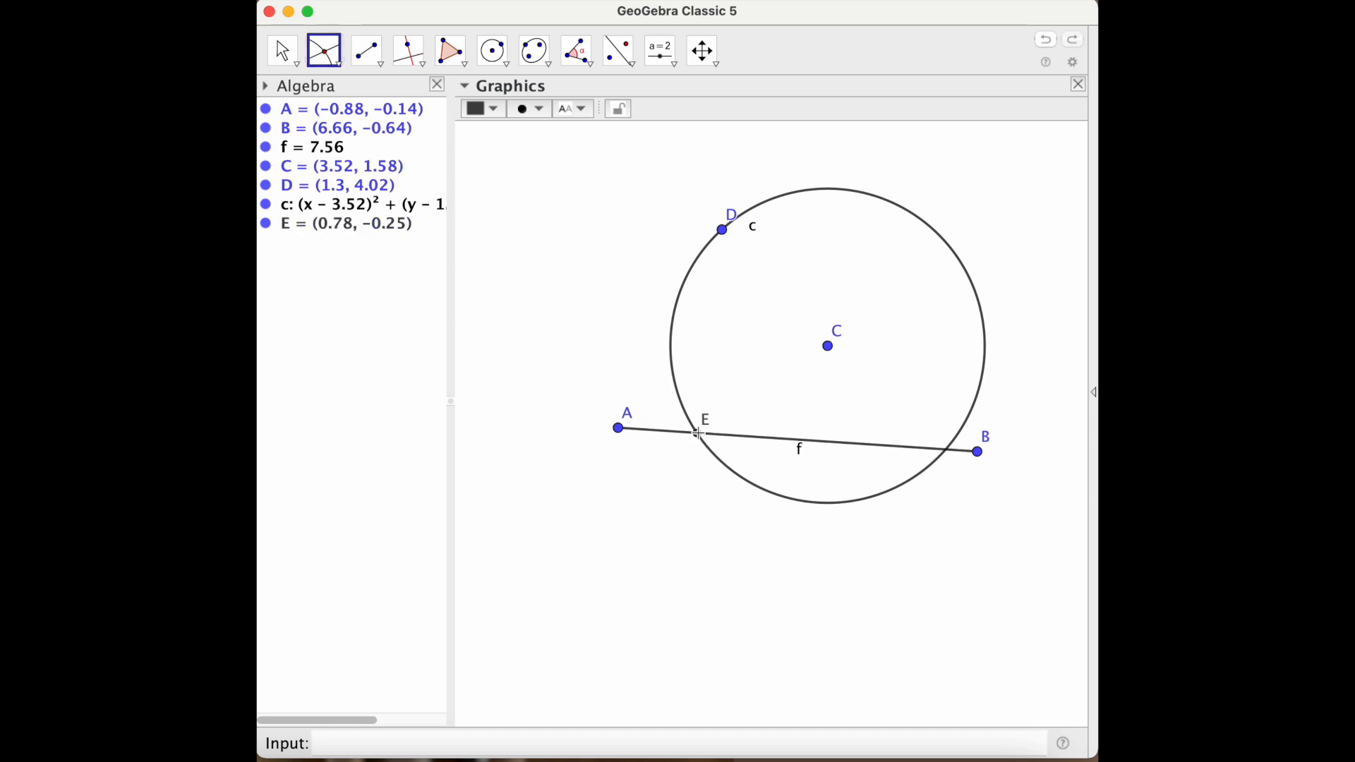
pyautogui.click(948, 449)
# - Draw two circles of radius 3, one centred at E and one centred at F
pyautogui.click(508, 58)
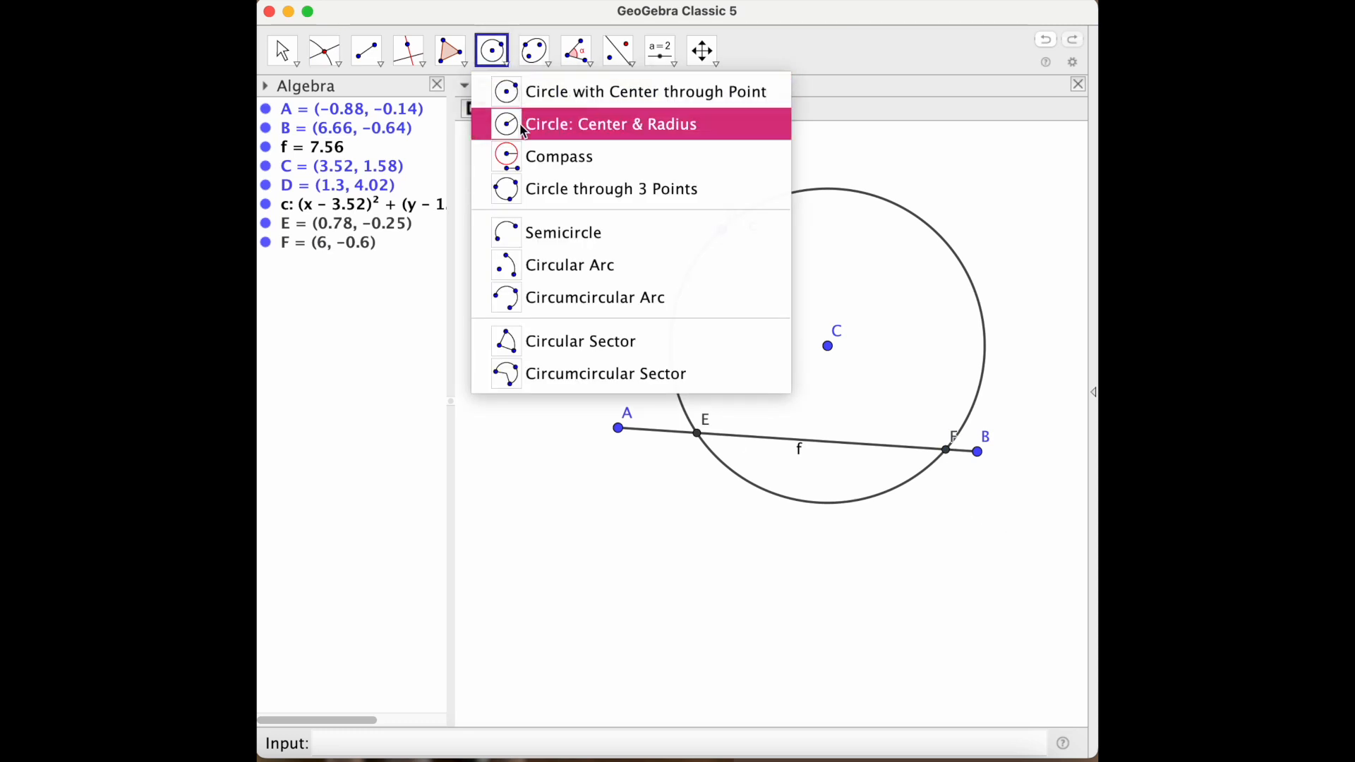
pyautogui.click(522, 127)
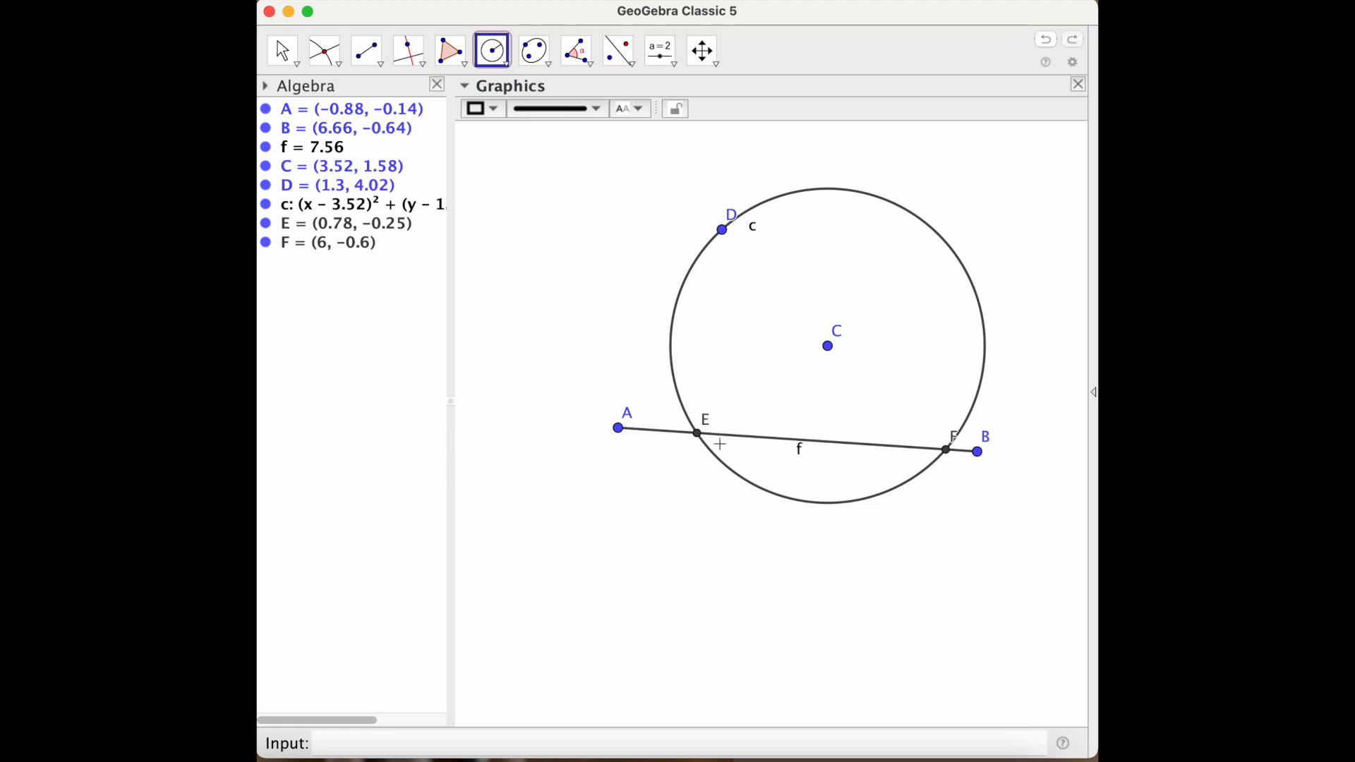
pyautogui.click(699, 435)
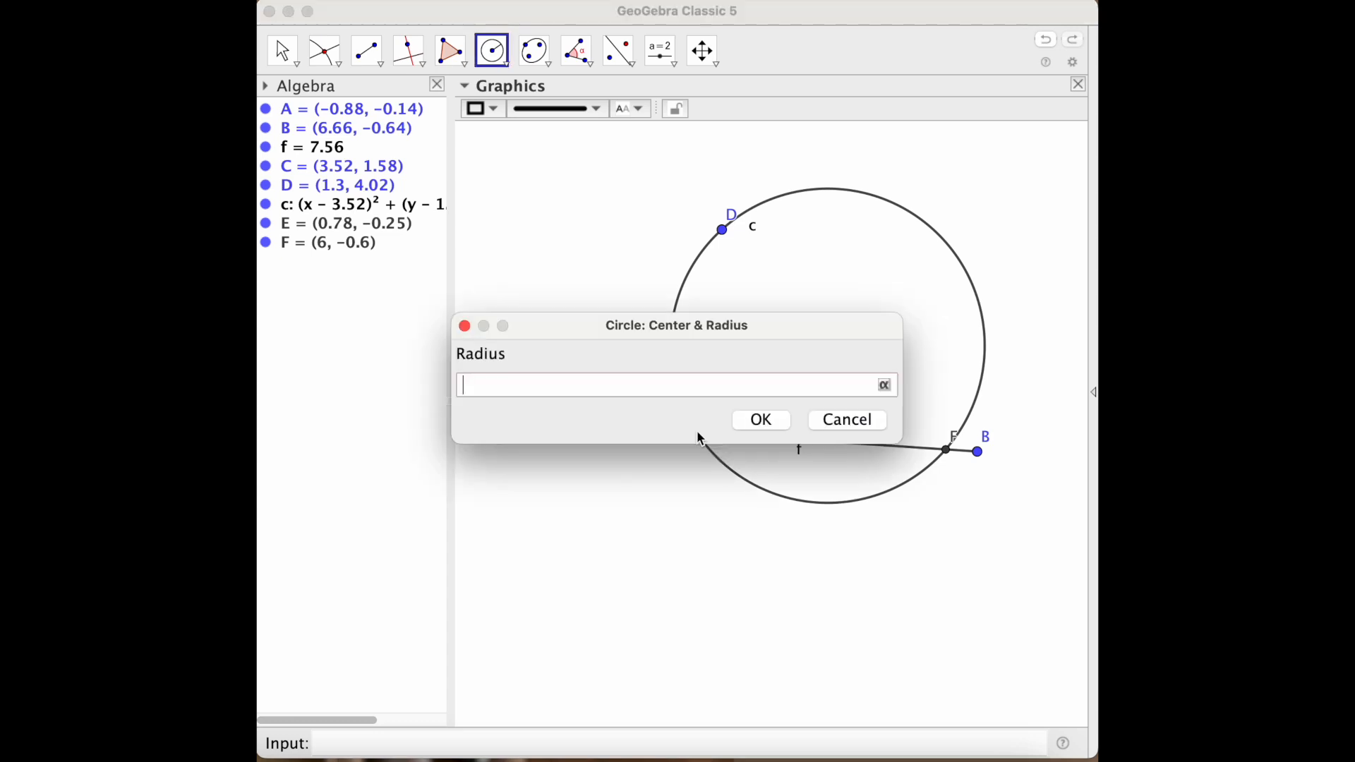
pyautogui.press('Return')
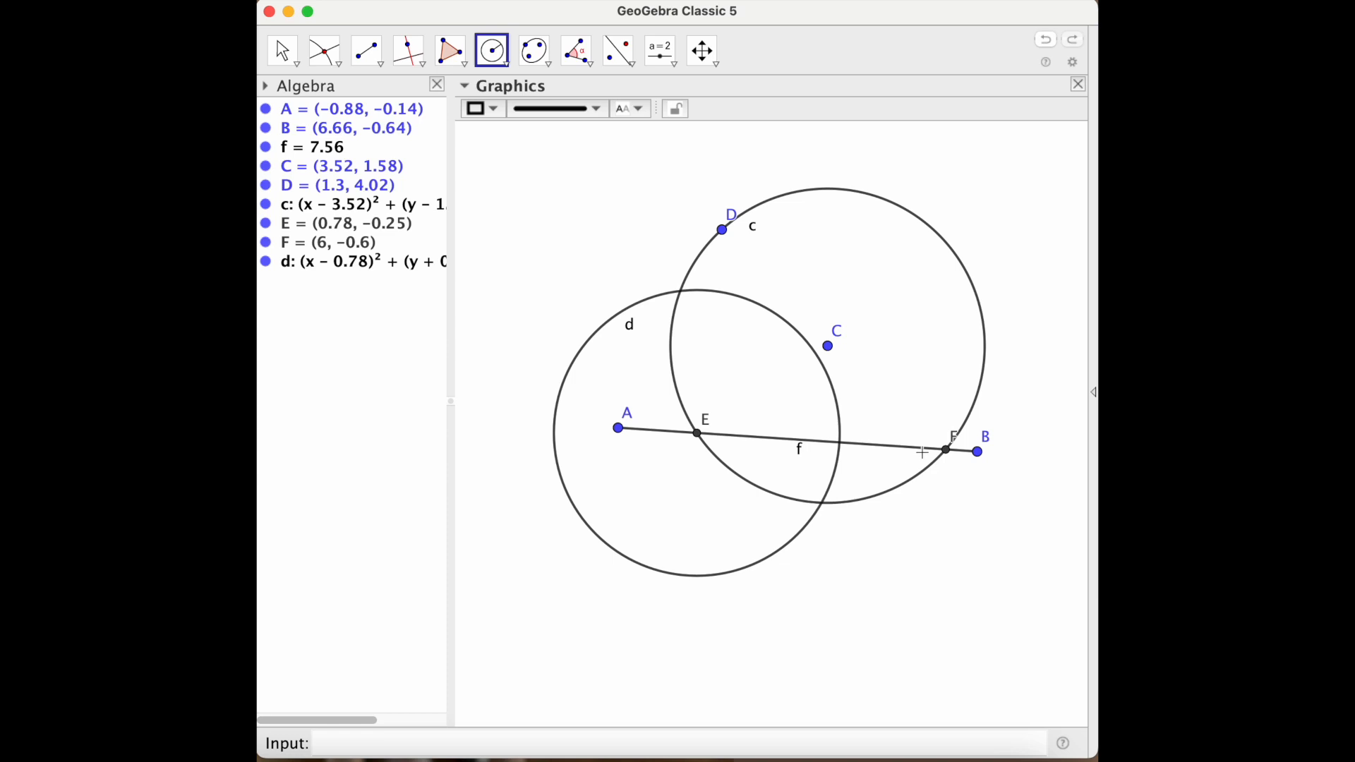
pyautogui.click(948, 450)
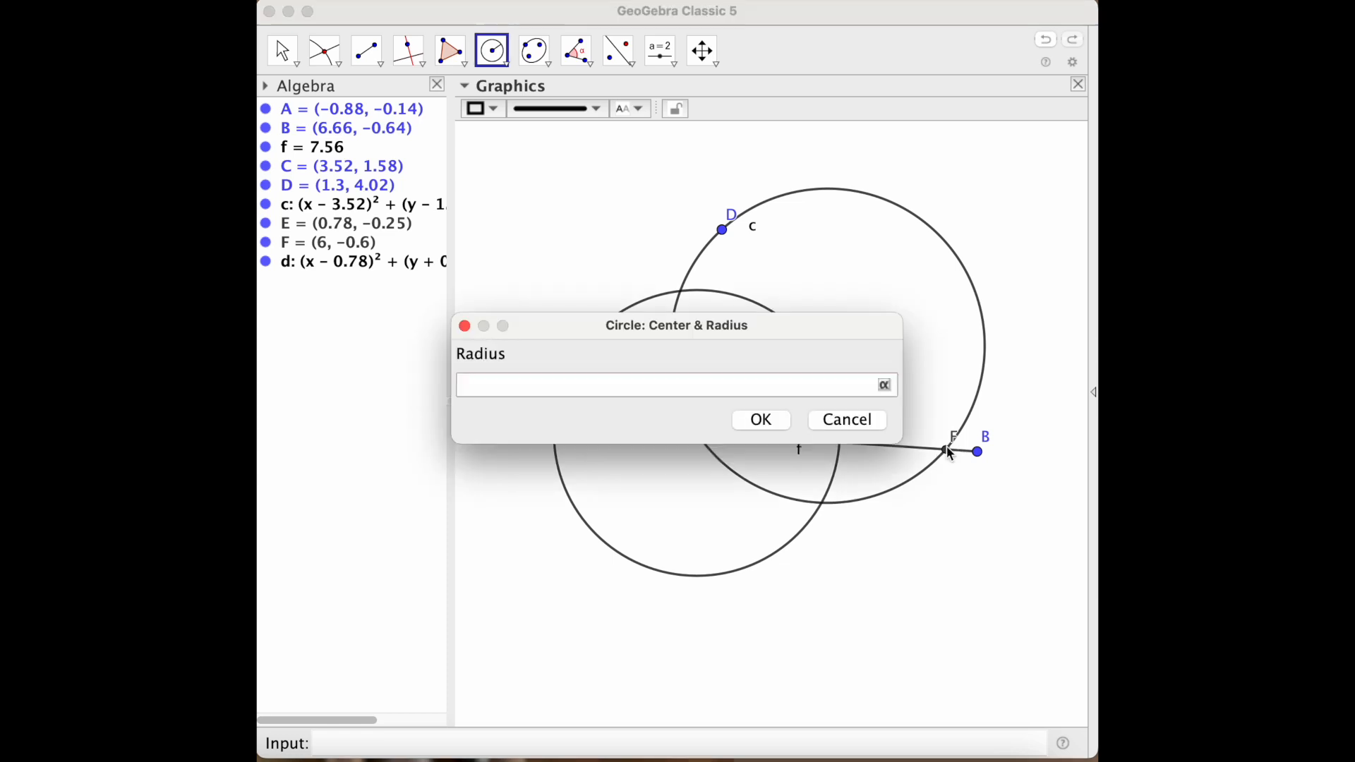
pyautogui.write('3')
pyautogui.press('Return')
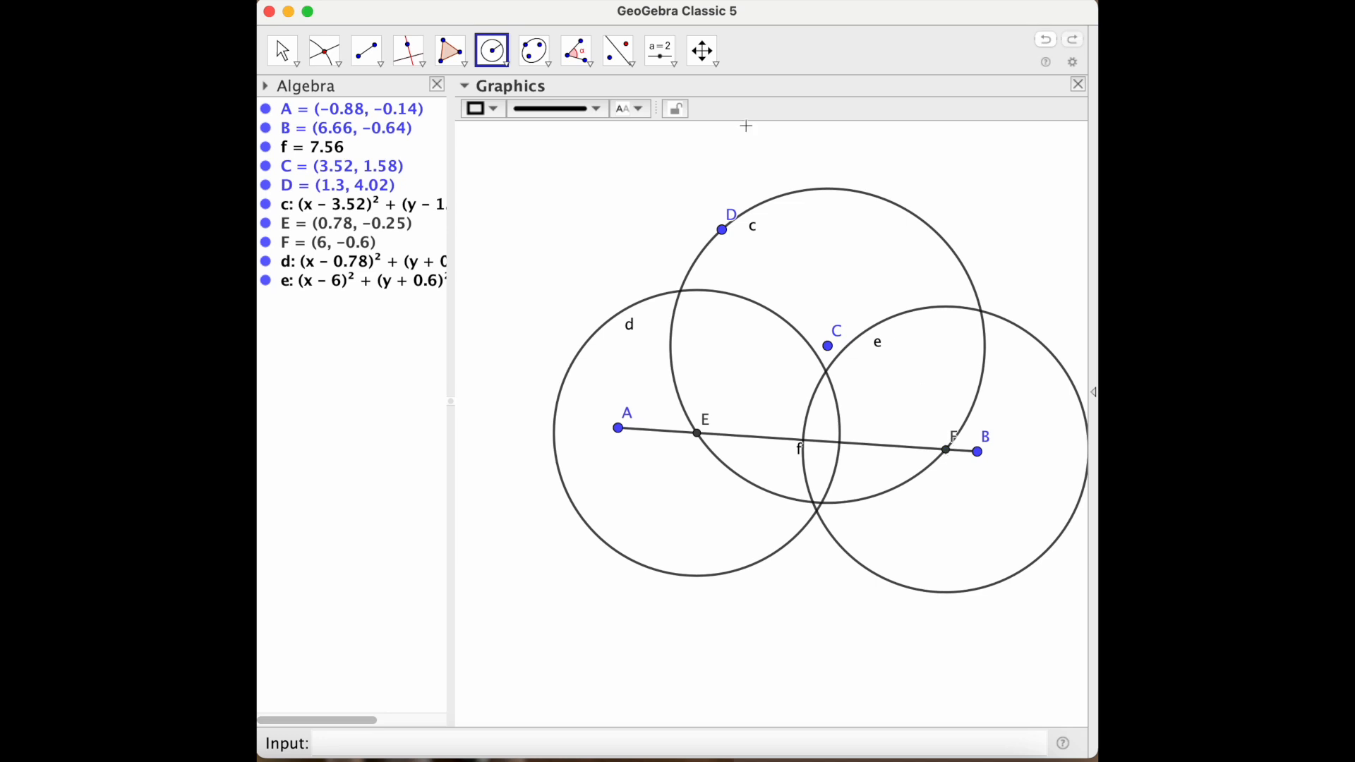
# - Mark the intersection point of circles d and e that lies below segment AB
pyautogui.click(333, 48)
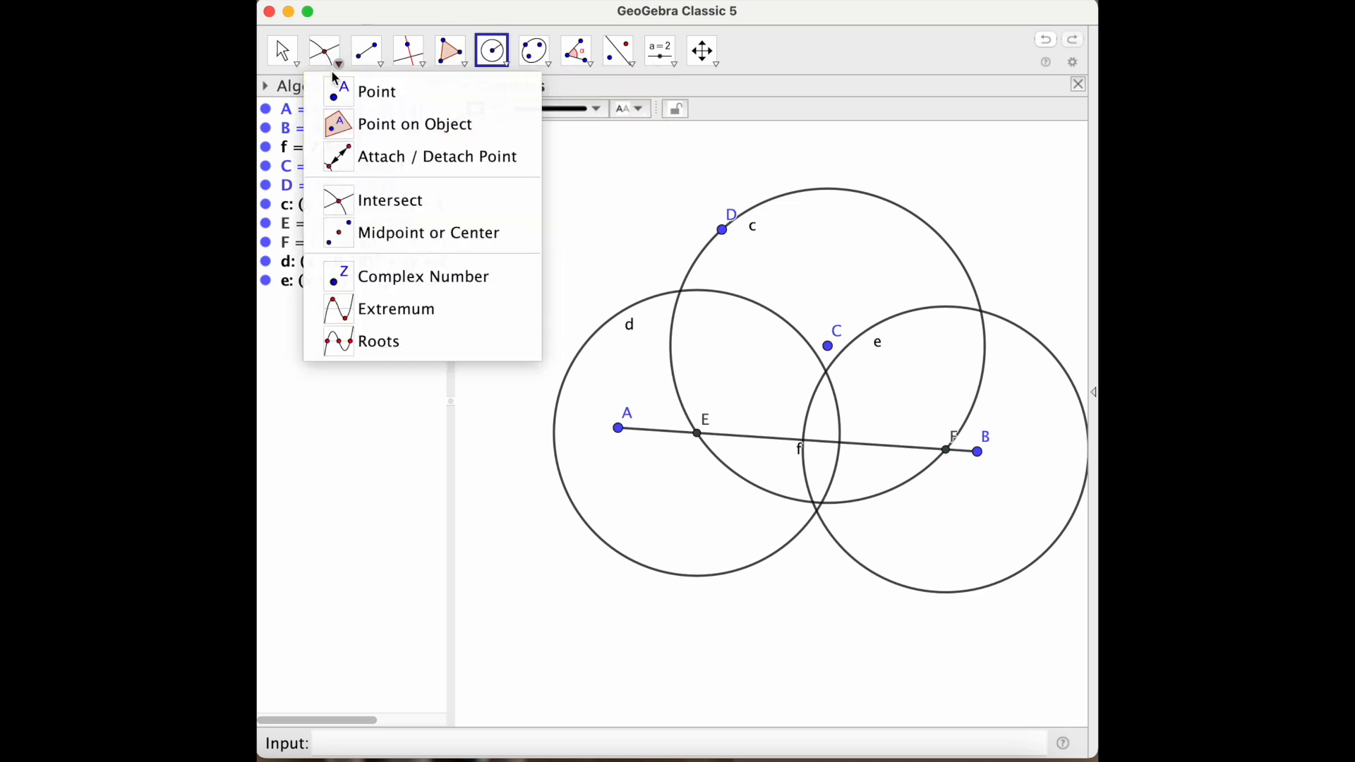
pyautogui.click(329, 213)
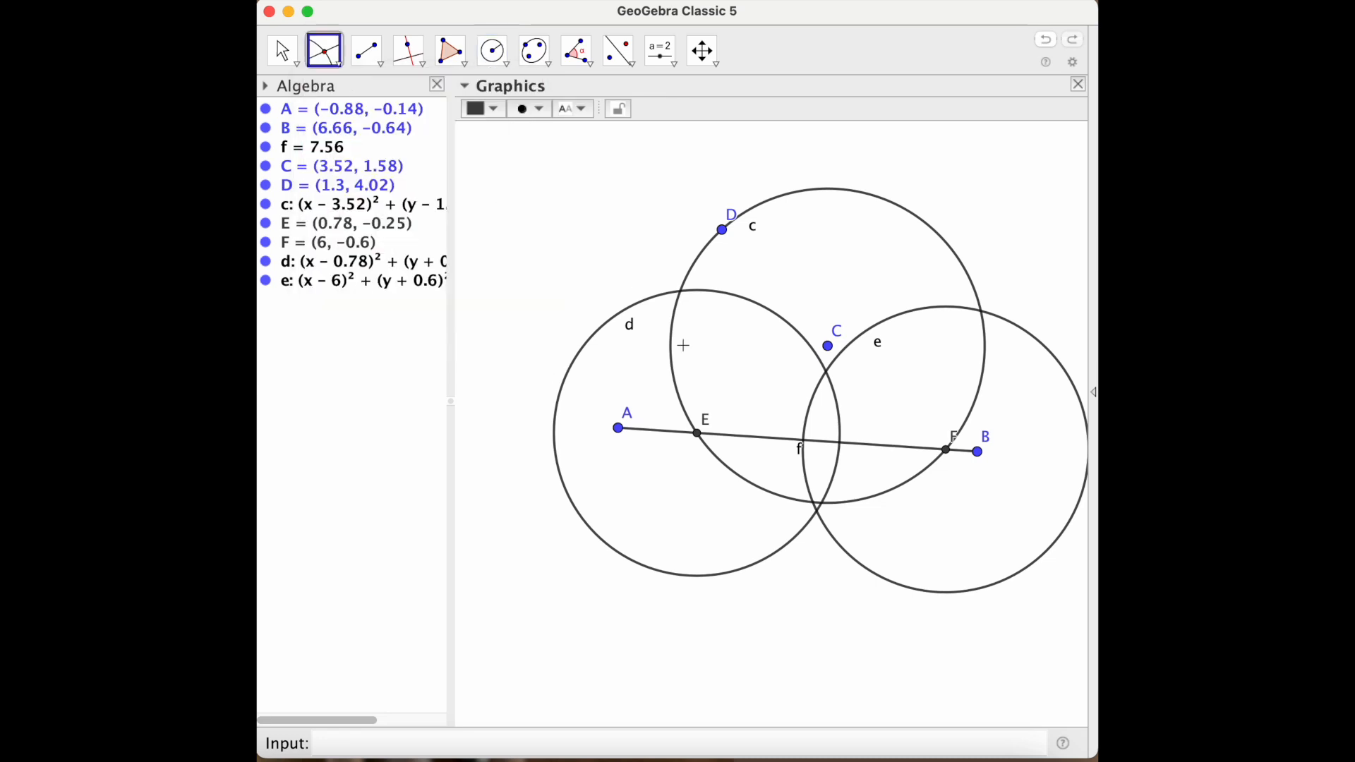
pyautogui.click(820, 519)
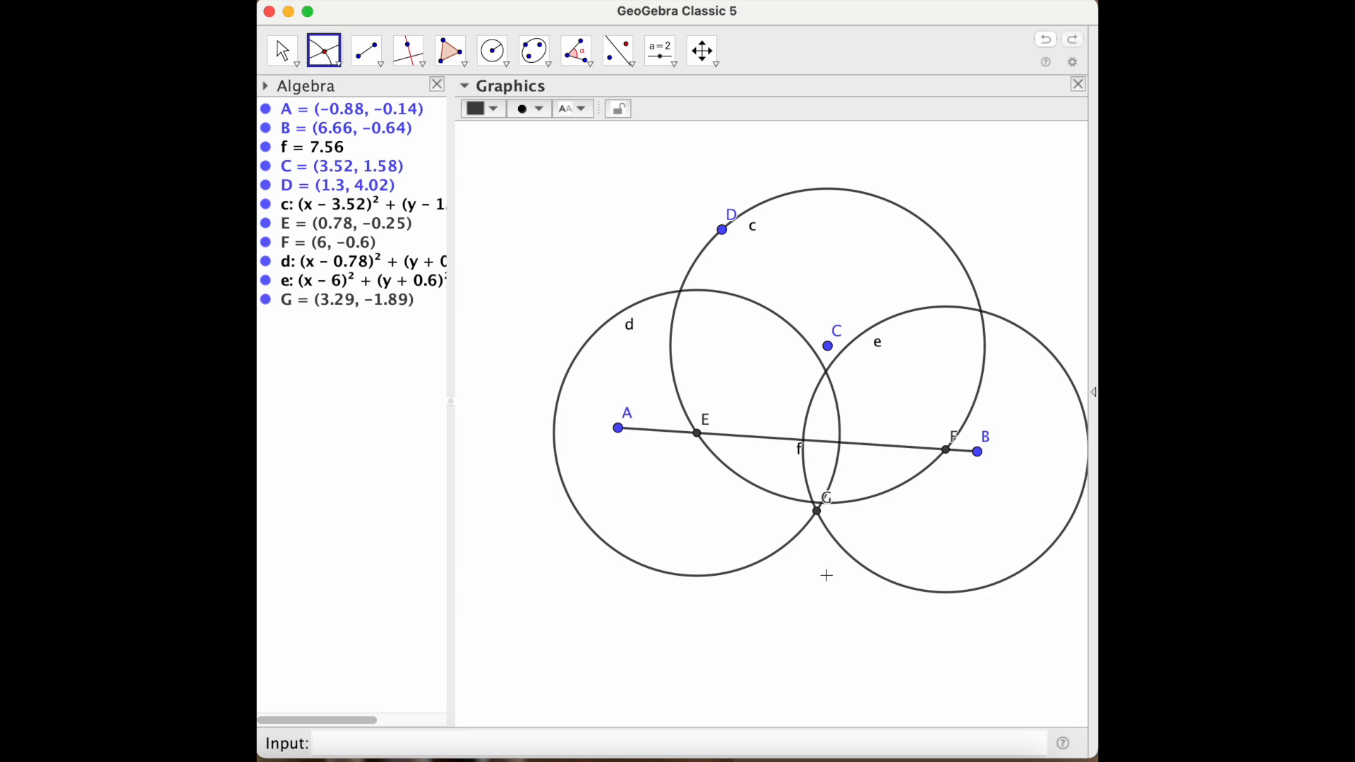
# - Draw a segment from C to G and mark its intersection with segment AB
pyautogui.click(373, 55)
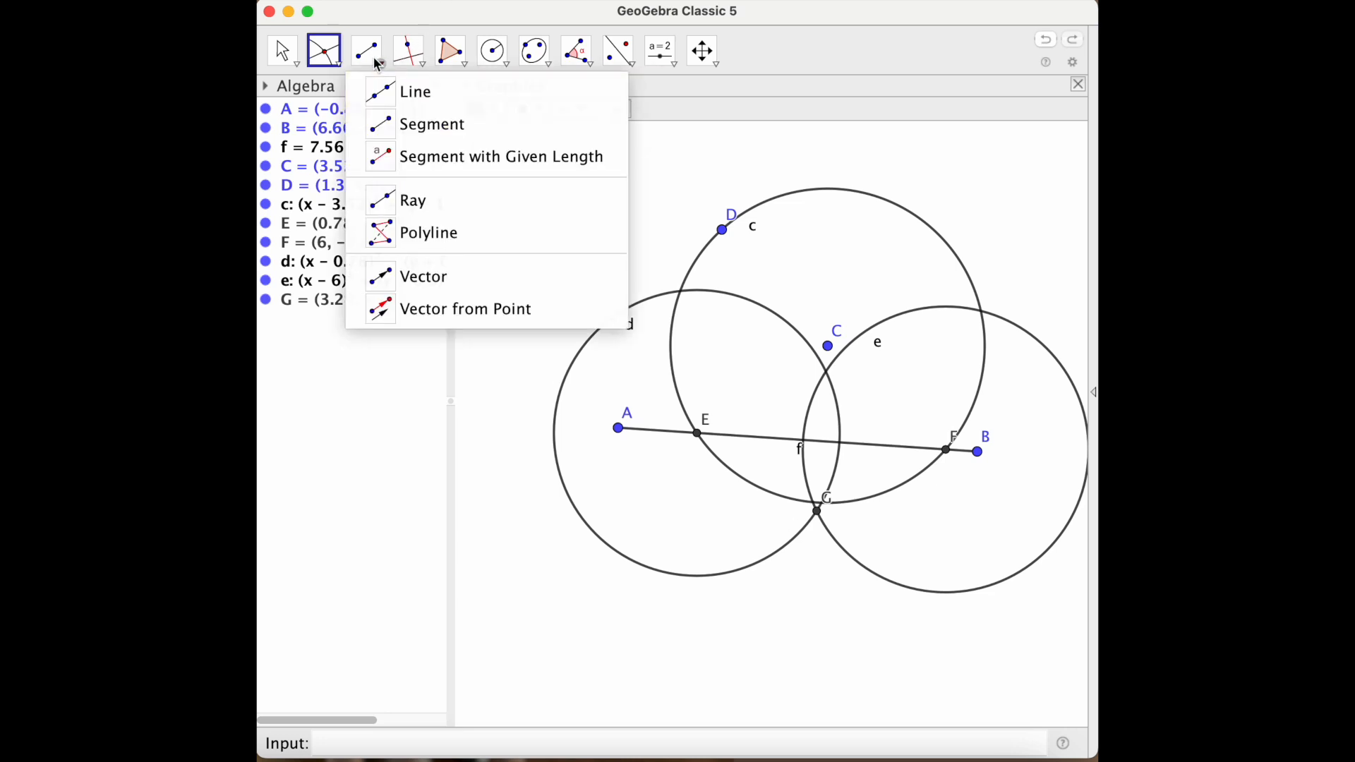
pyautogui.click(387, 118)
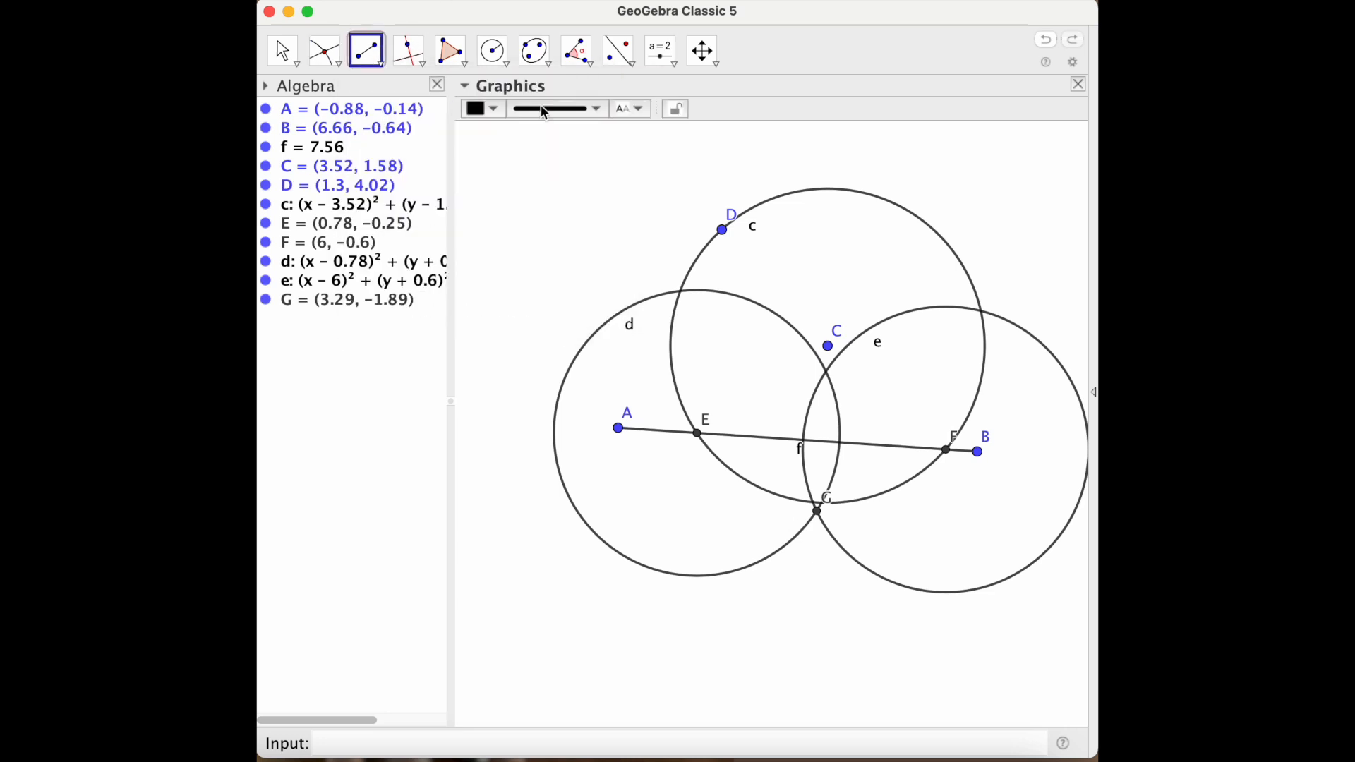
pyautogui.click(828, 347)
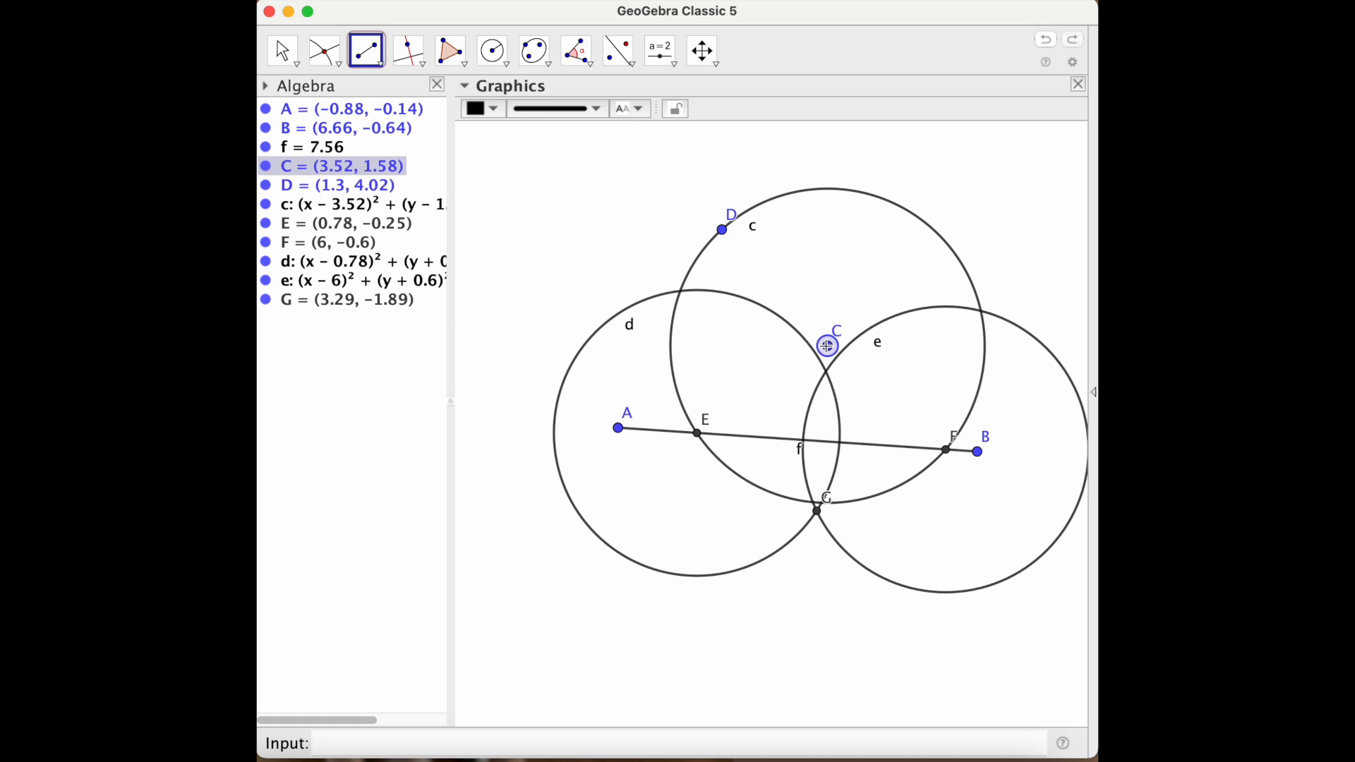
pyautogui.click(817, 510)
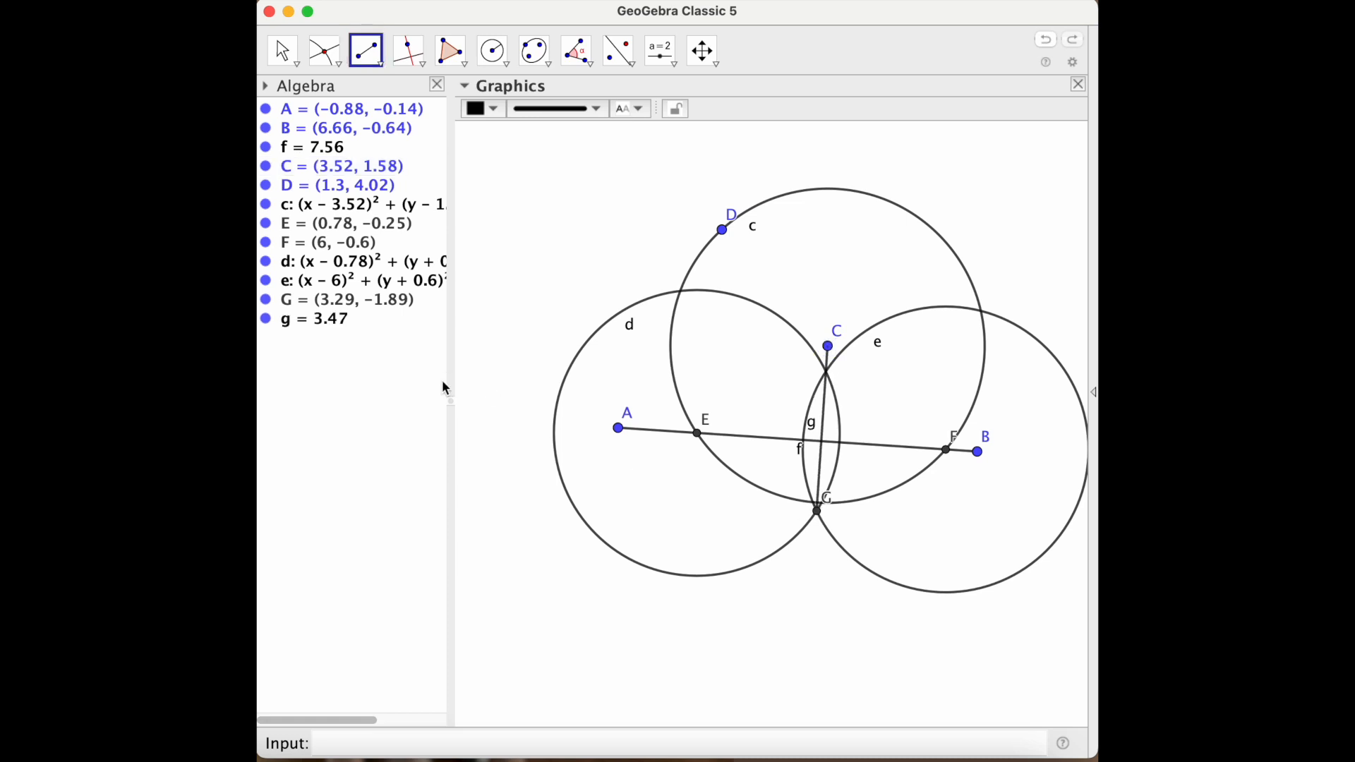
pyautogui.click(324, 51)
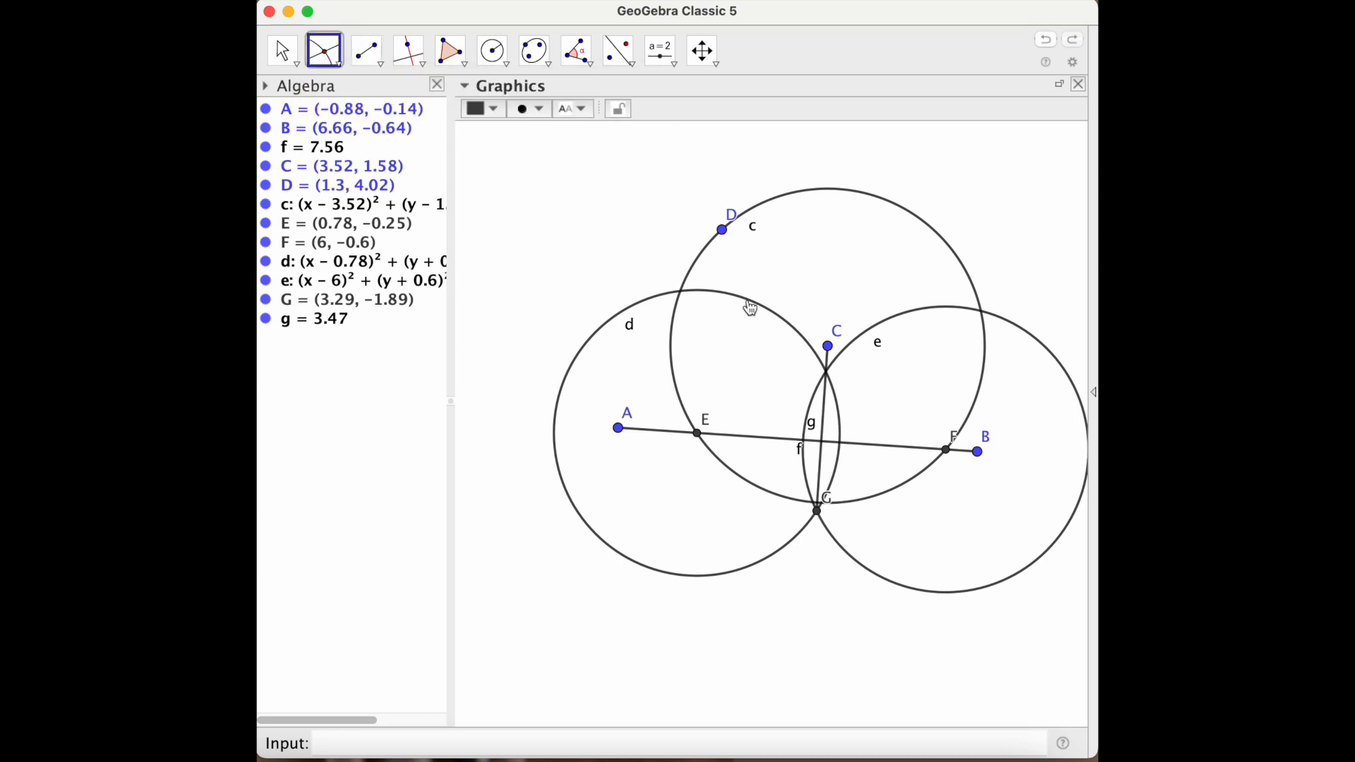
pyautogui.click(823, 445)
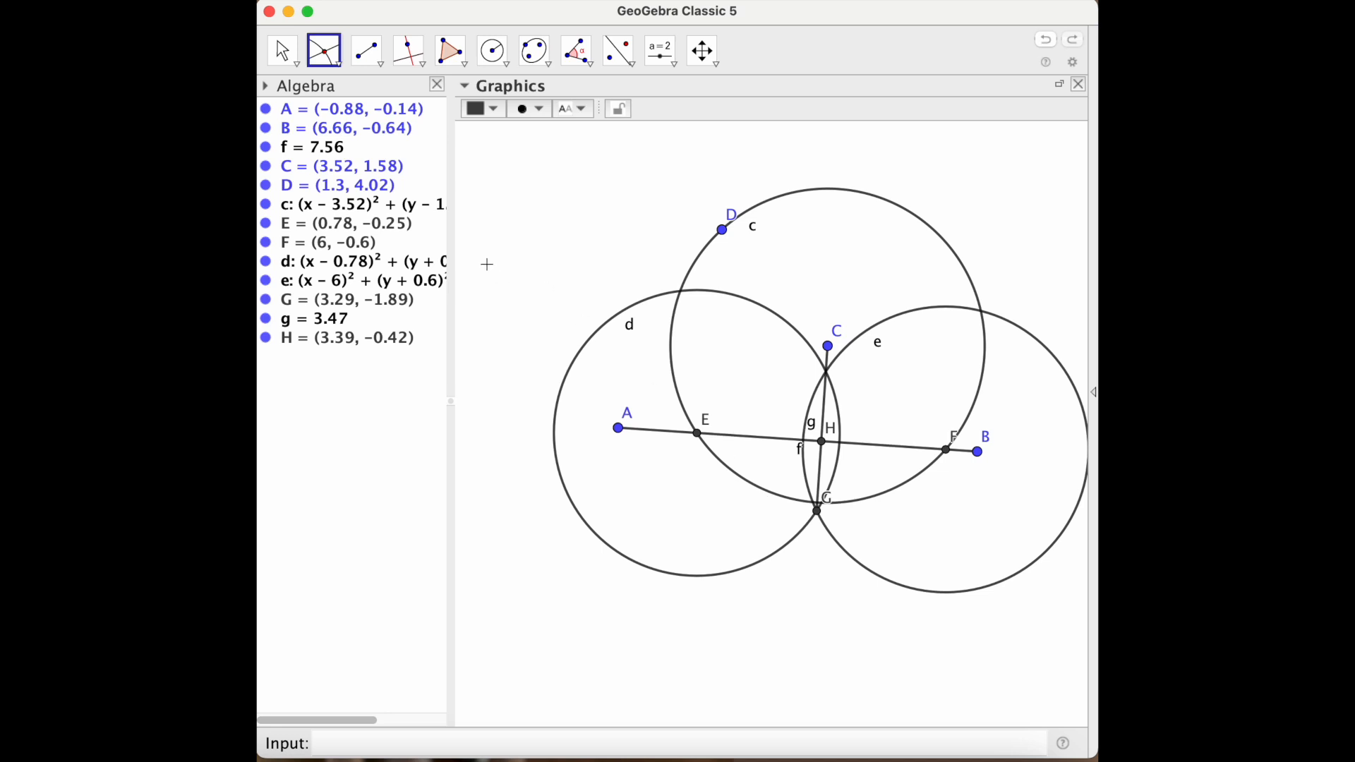
# - Hide the construction circles c, e and d together with point D
pyautogui.click(268, 207)
pyautogui.click(266, 187)
pyautogui.click(266, 281)
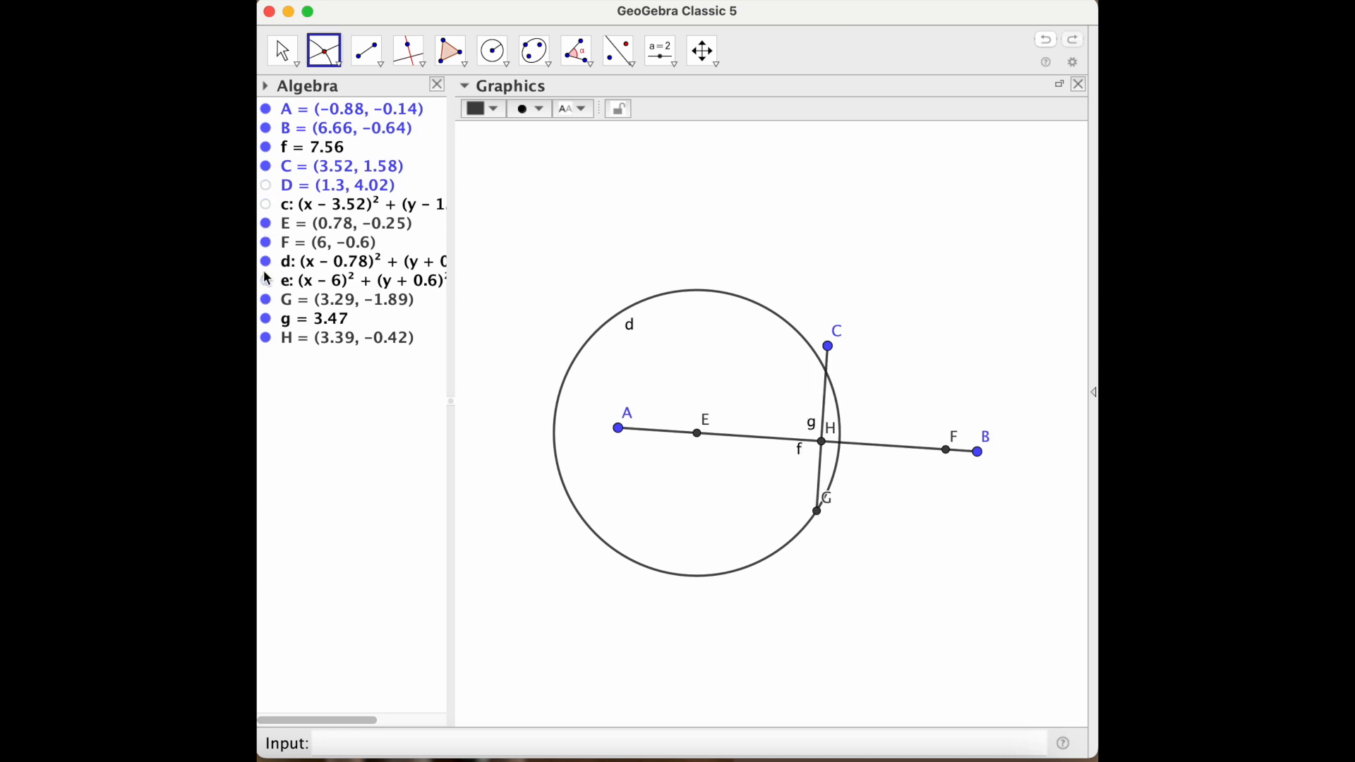
pyautogui.click(265, 263)
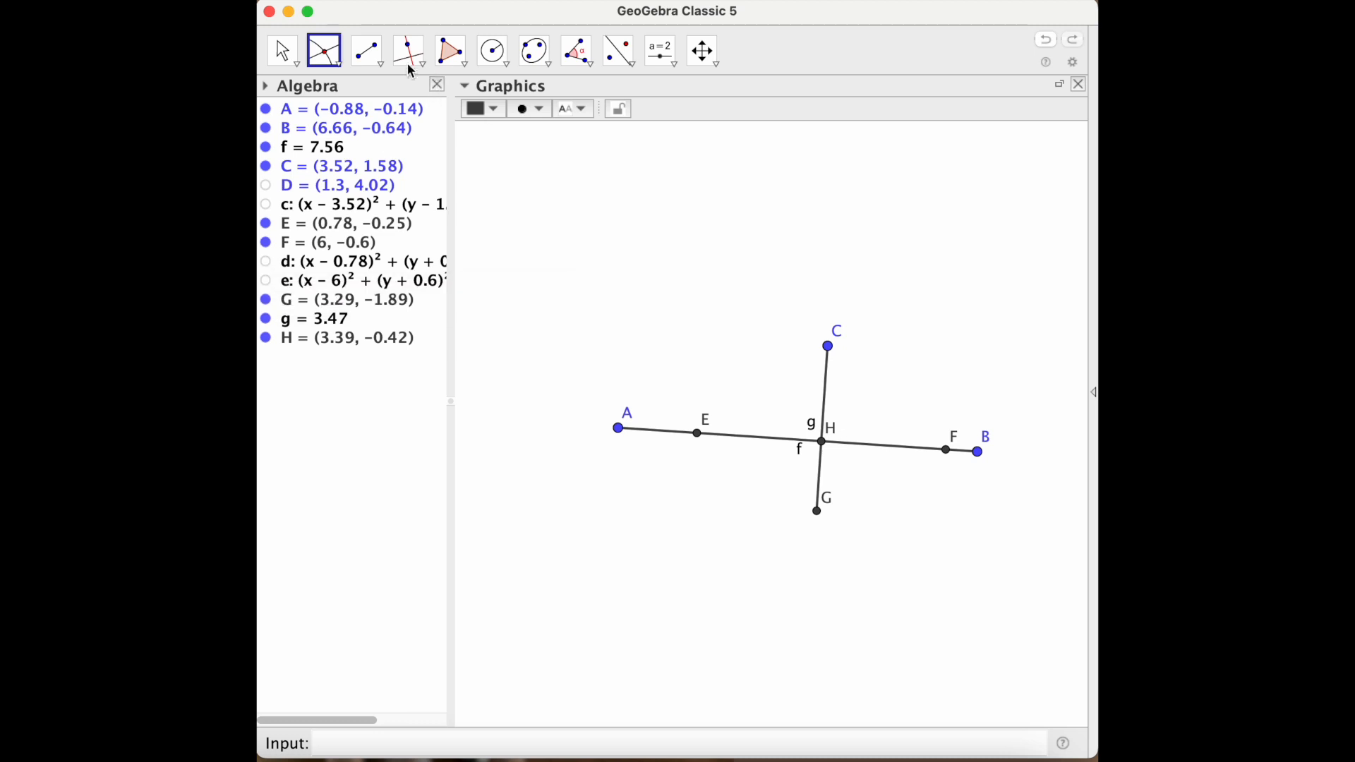
# - Measure the angle at H using points C, H and B
pyautogui.click(577, 50)
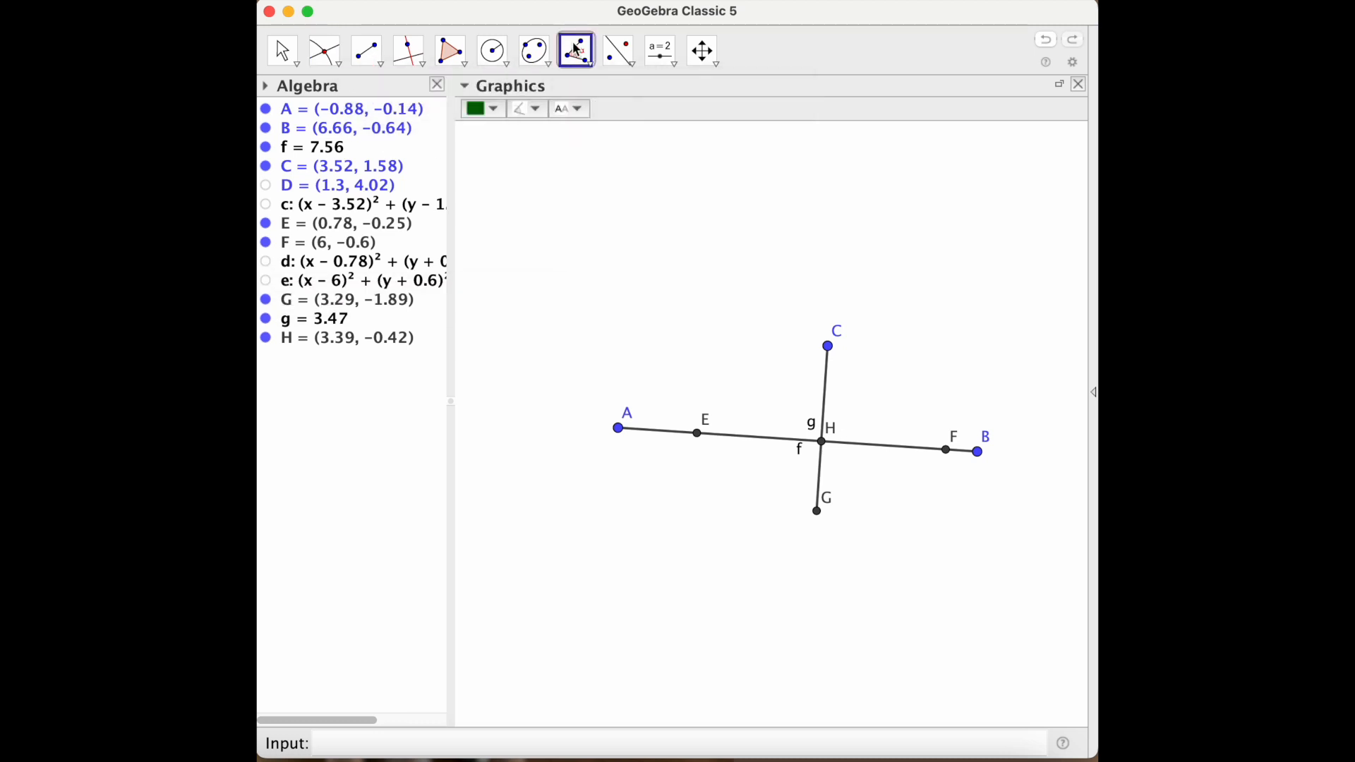
pyautogui.click(576, 50)
pyautogui.moveTo(642, 41)
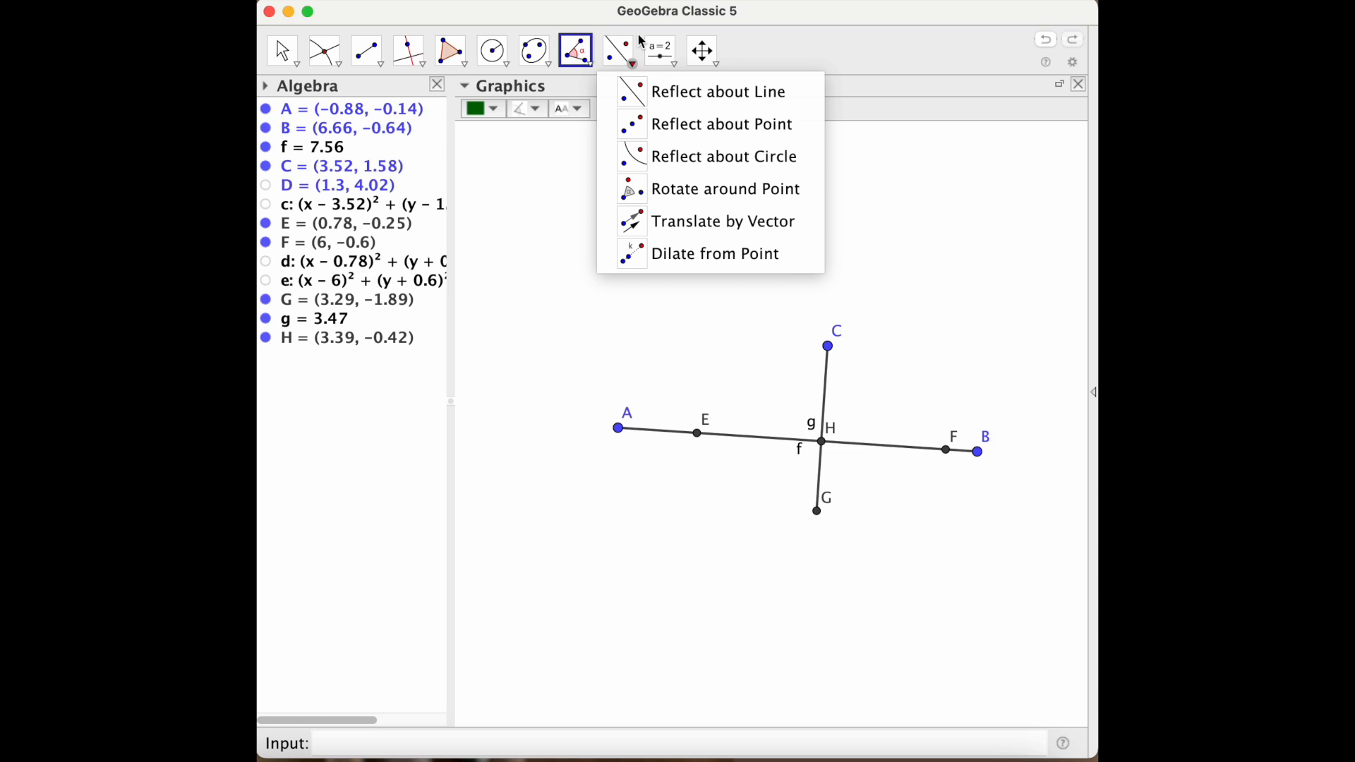
pyautogui.click(829, 348)
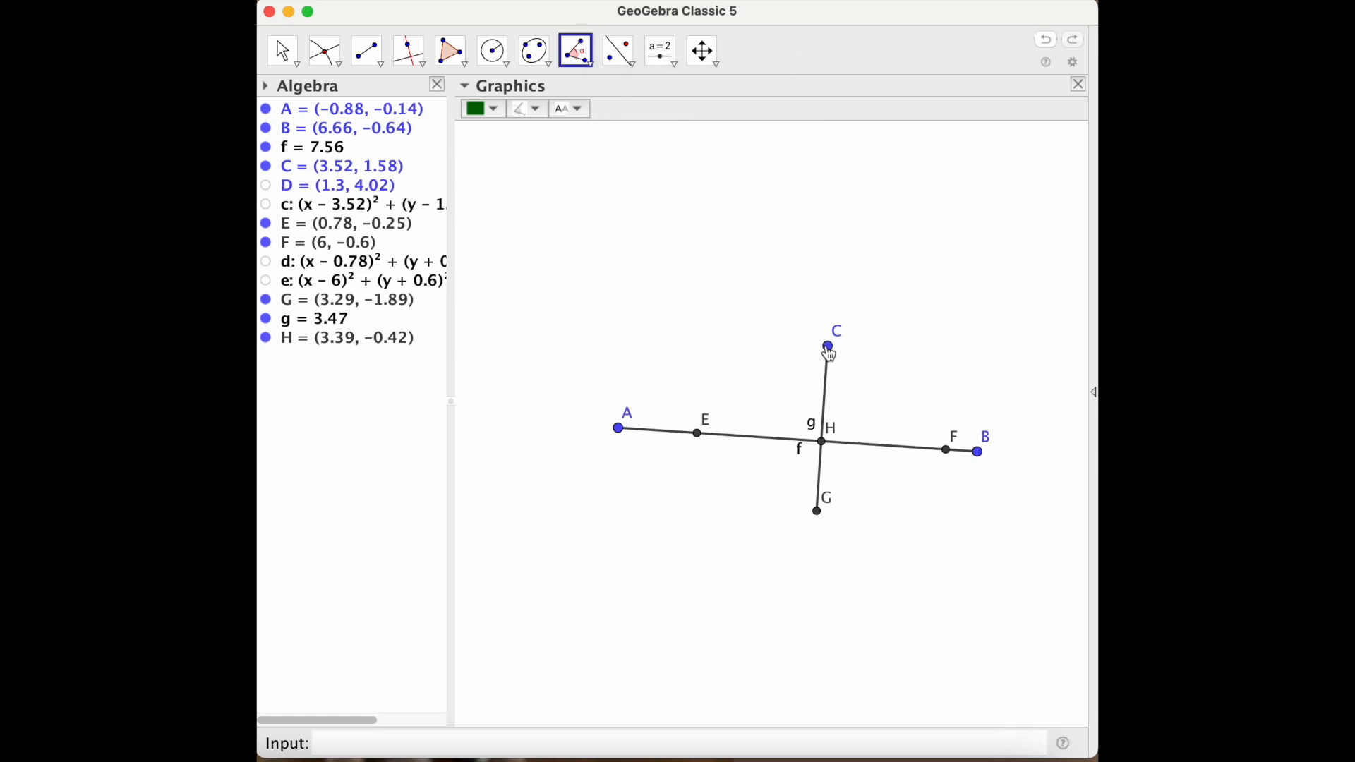
pyautogui.click(823, 442)
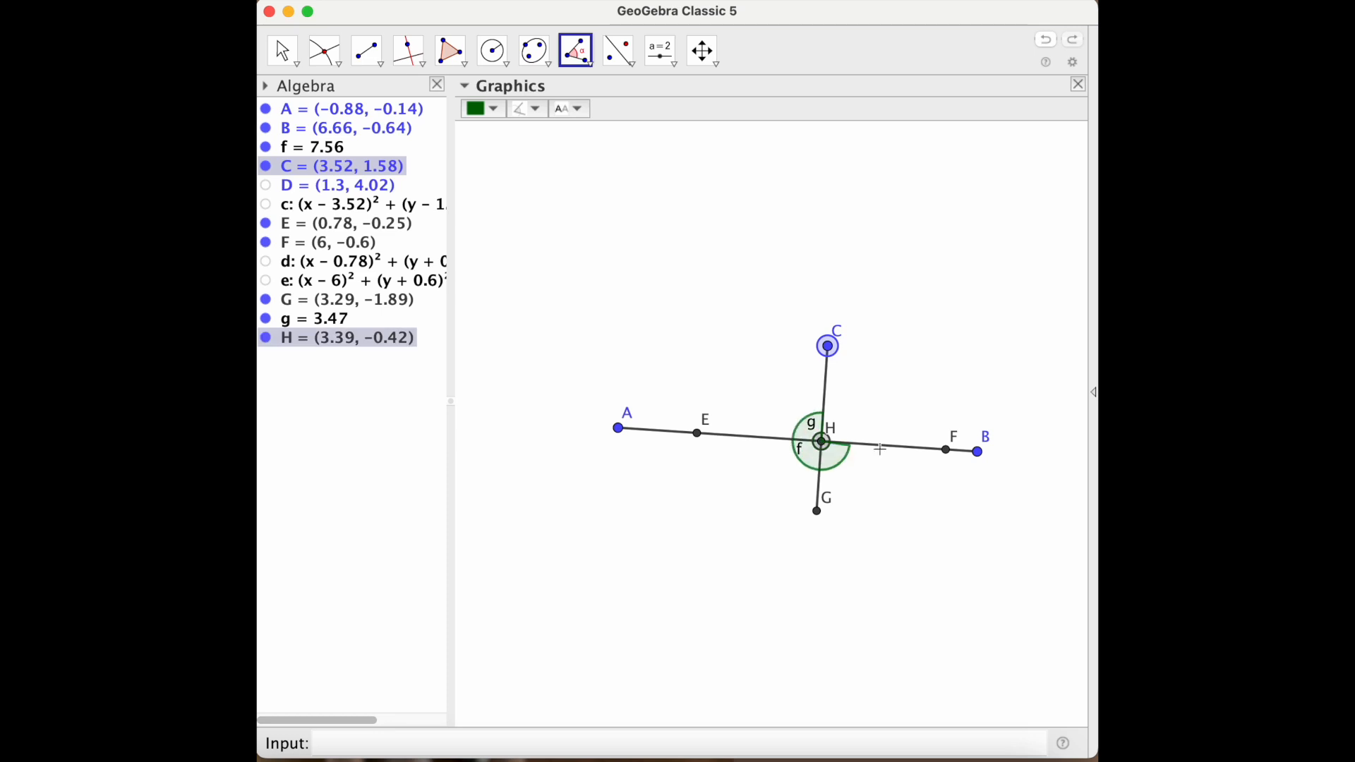
pyautogui.click(979, 455)
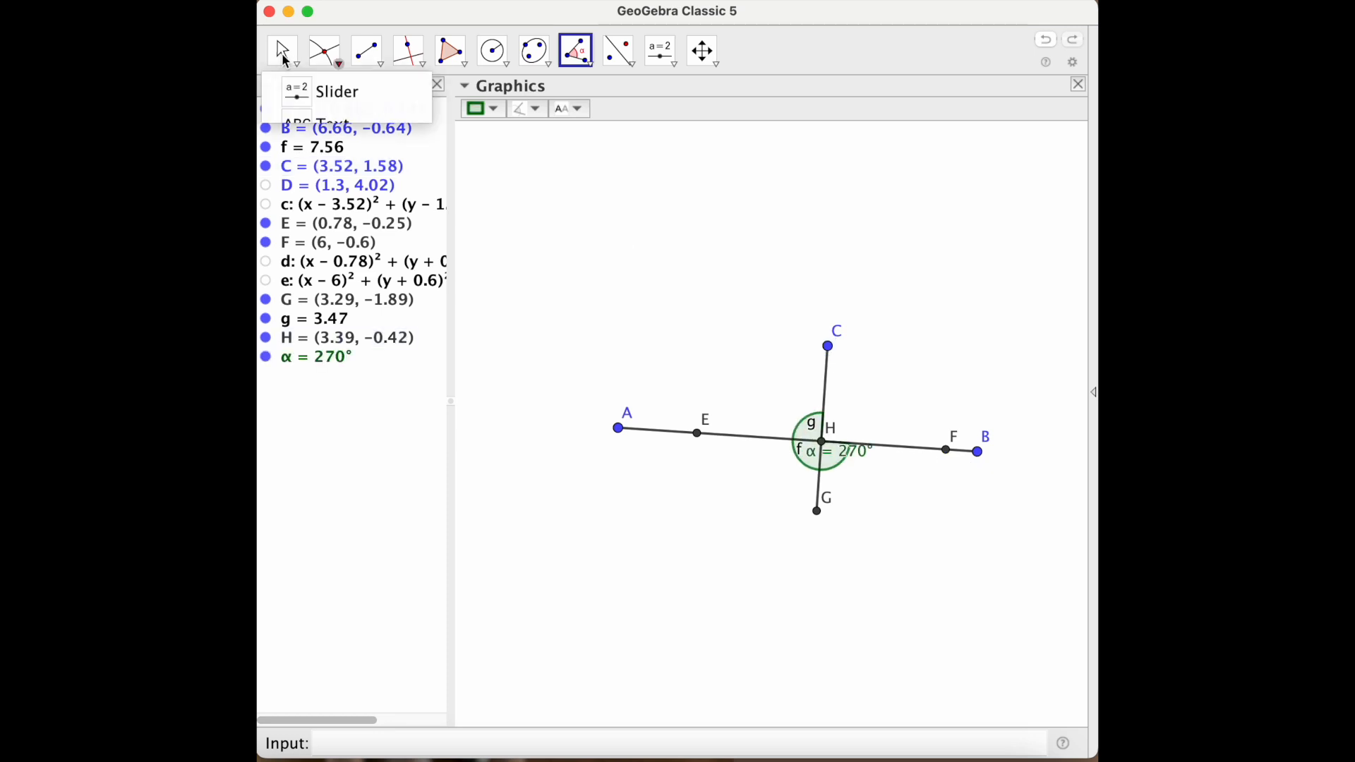
# - Select the angle marked at H and change its angle range setting
pyautogui.click(284, 52)
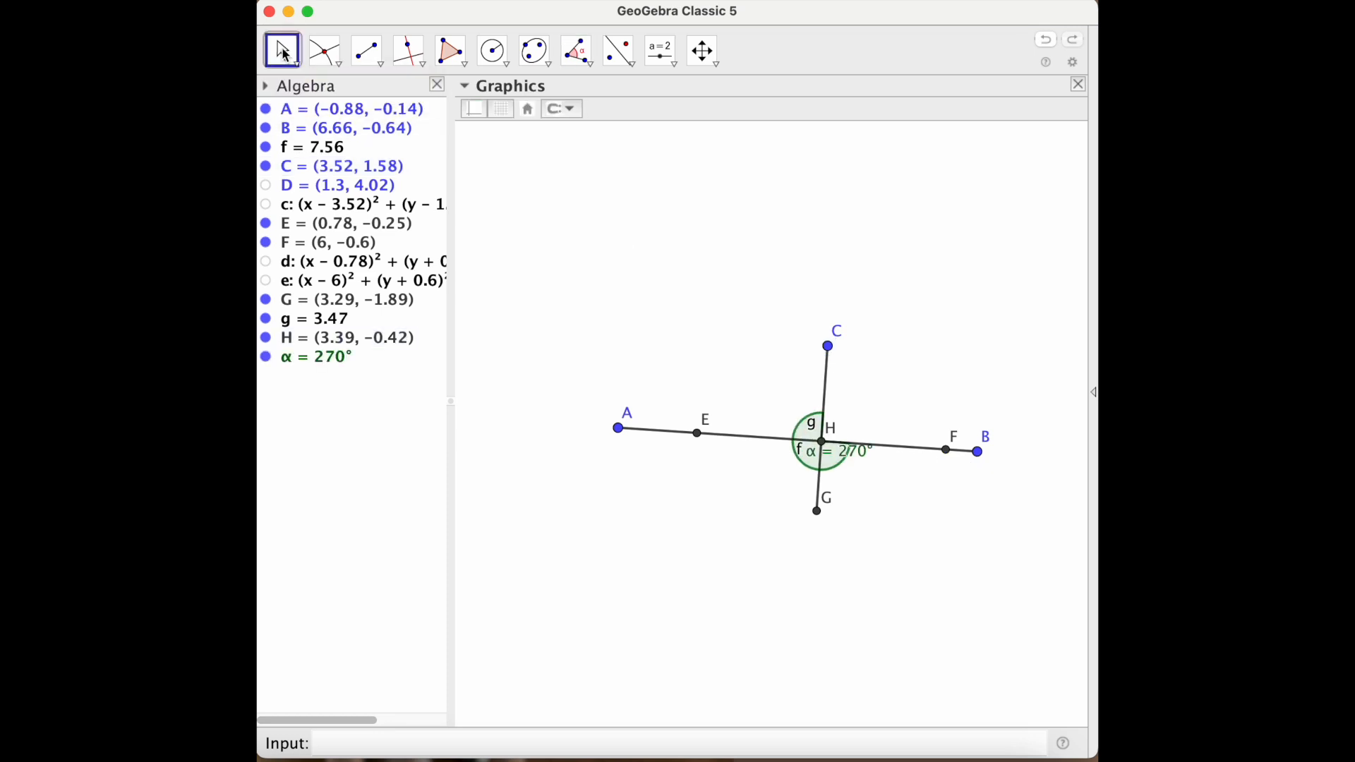
pyautogui.click(819, 464)
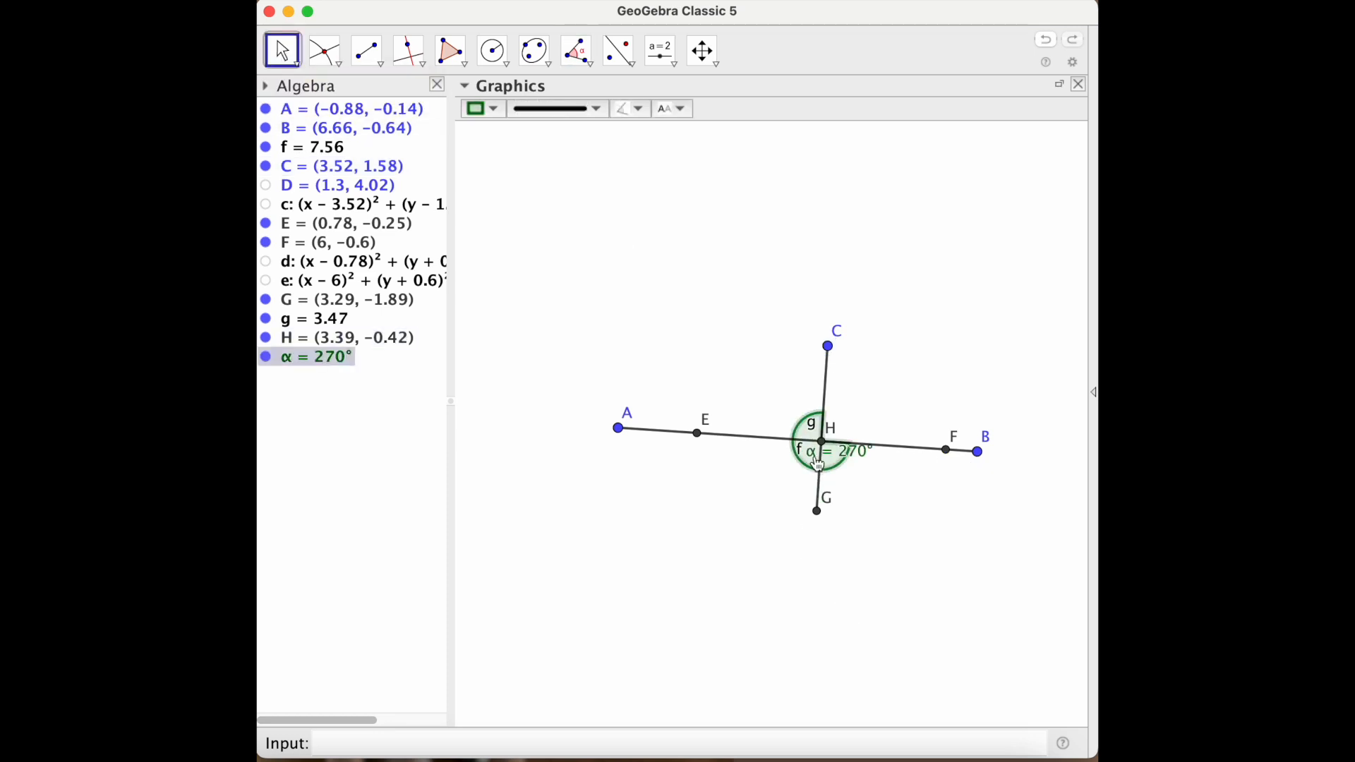
pyautogui.click(643, 111)
pyautogui.click(643, 155)
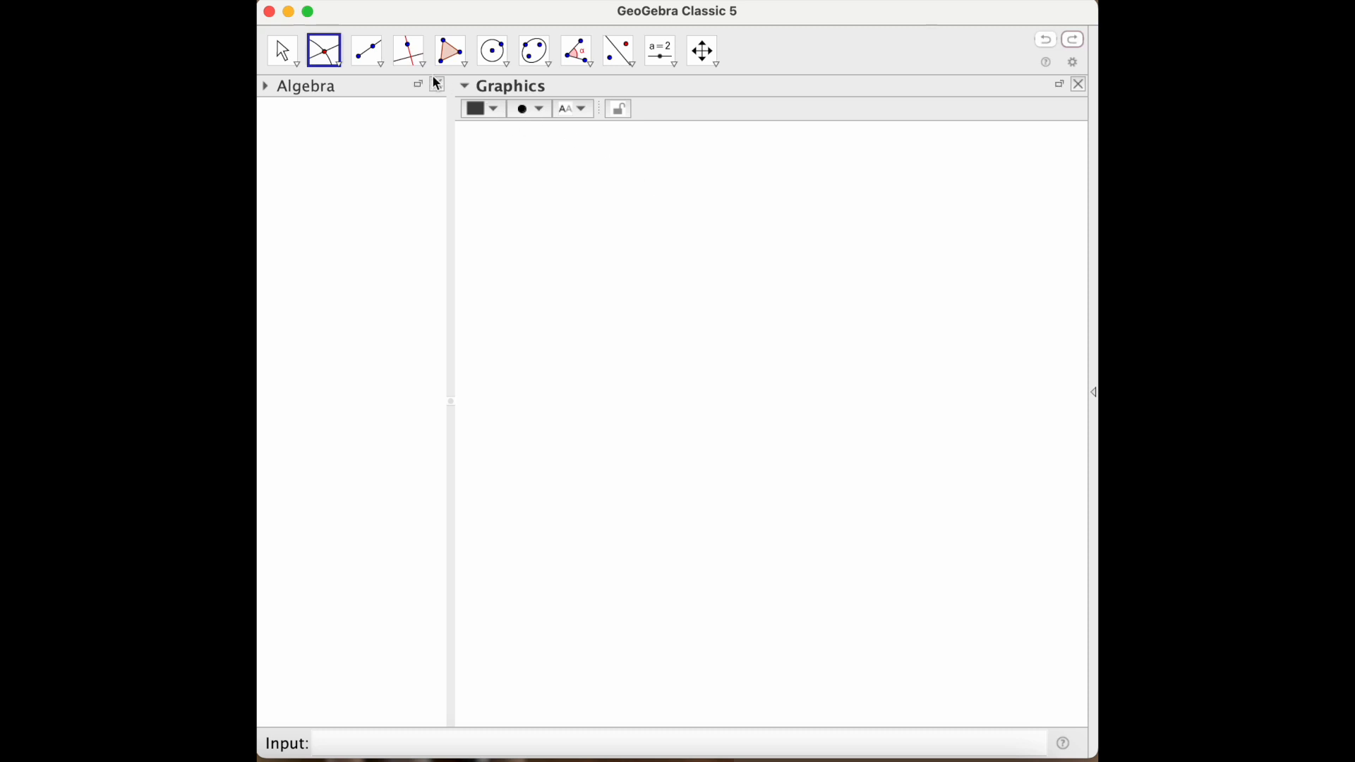
# - Draw a slightly sloping segment about 7.33 units long across the middle of the empty drawing area
pyautogui.click(372, 61)
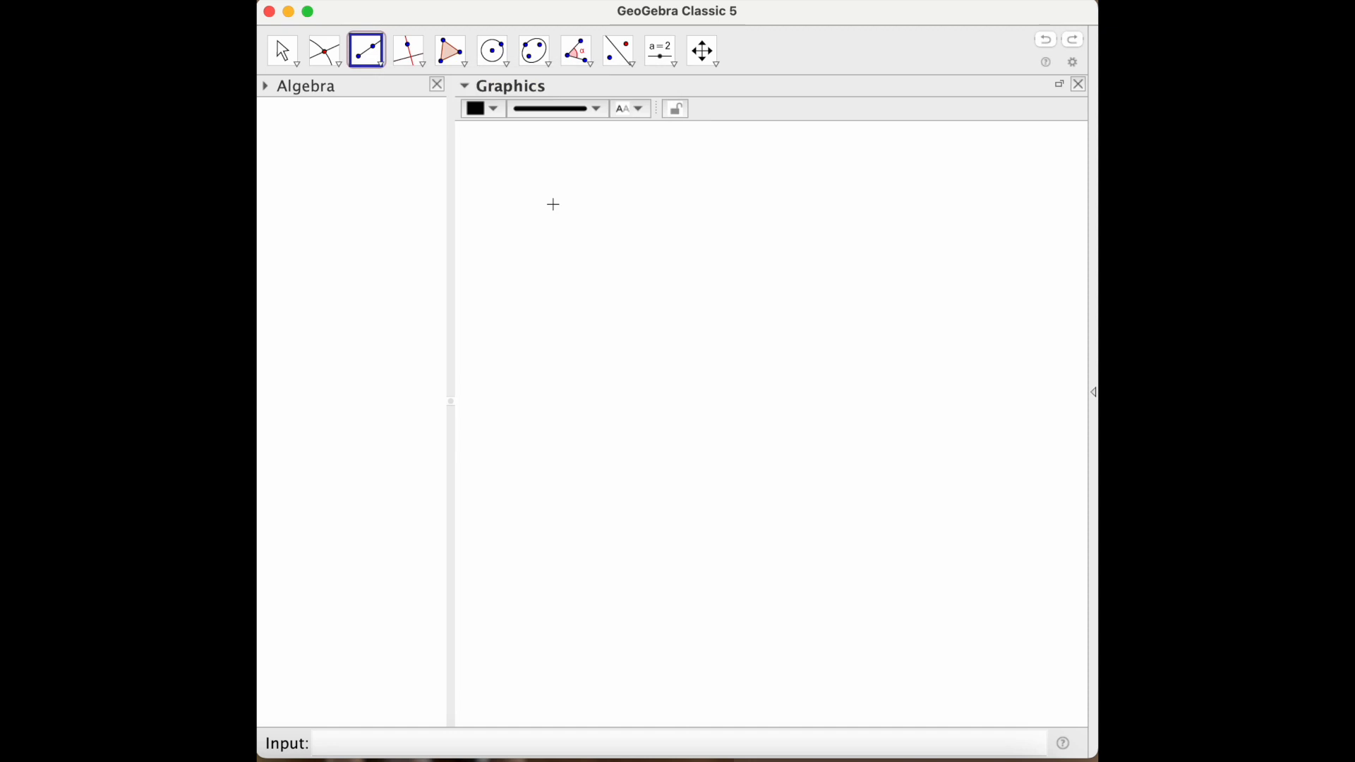
pyautogui.click(370, 59)
pyautogui.click(394, 127)
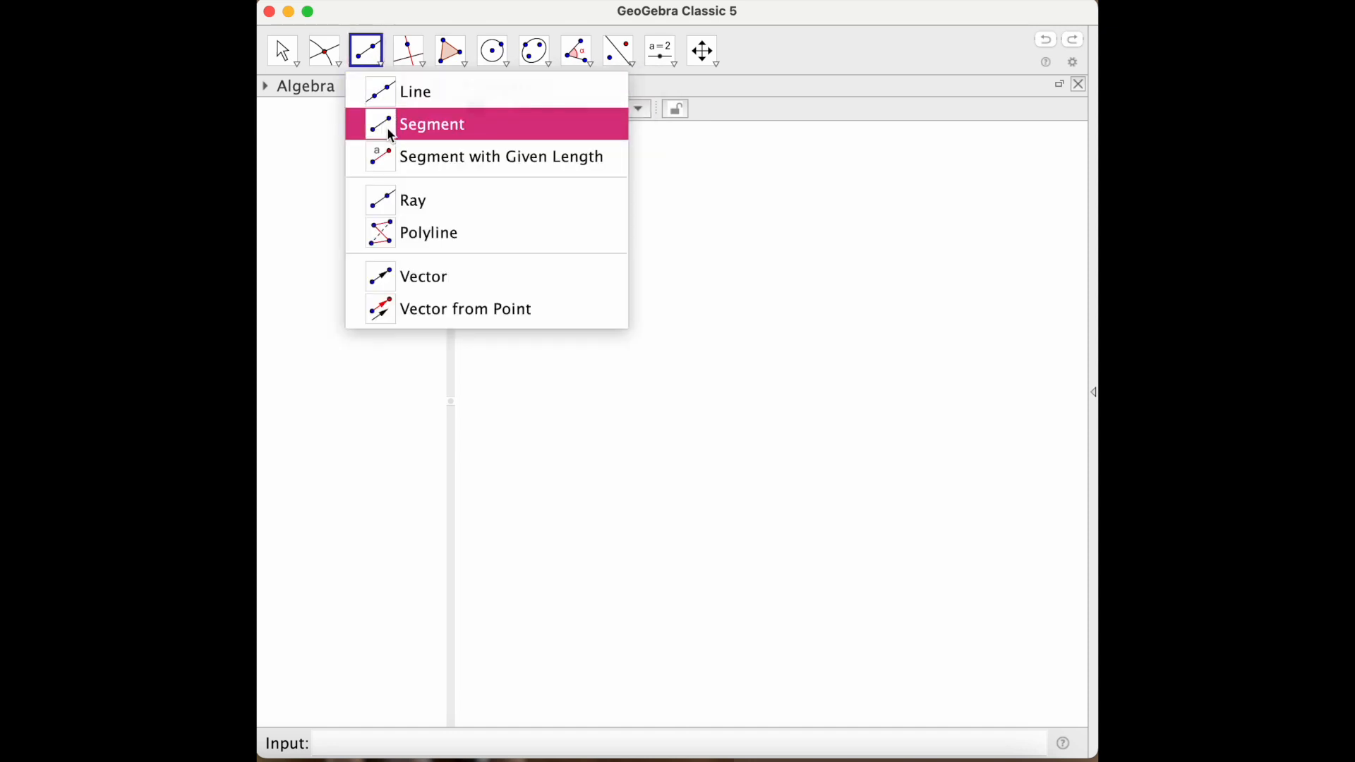
pyautogui.click(587, 432)
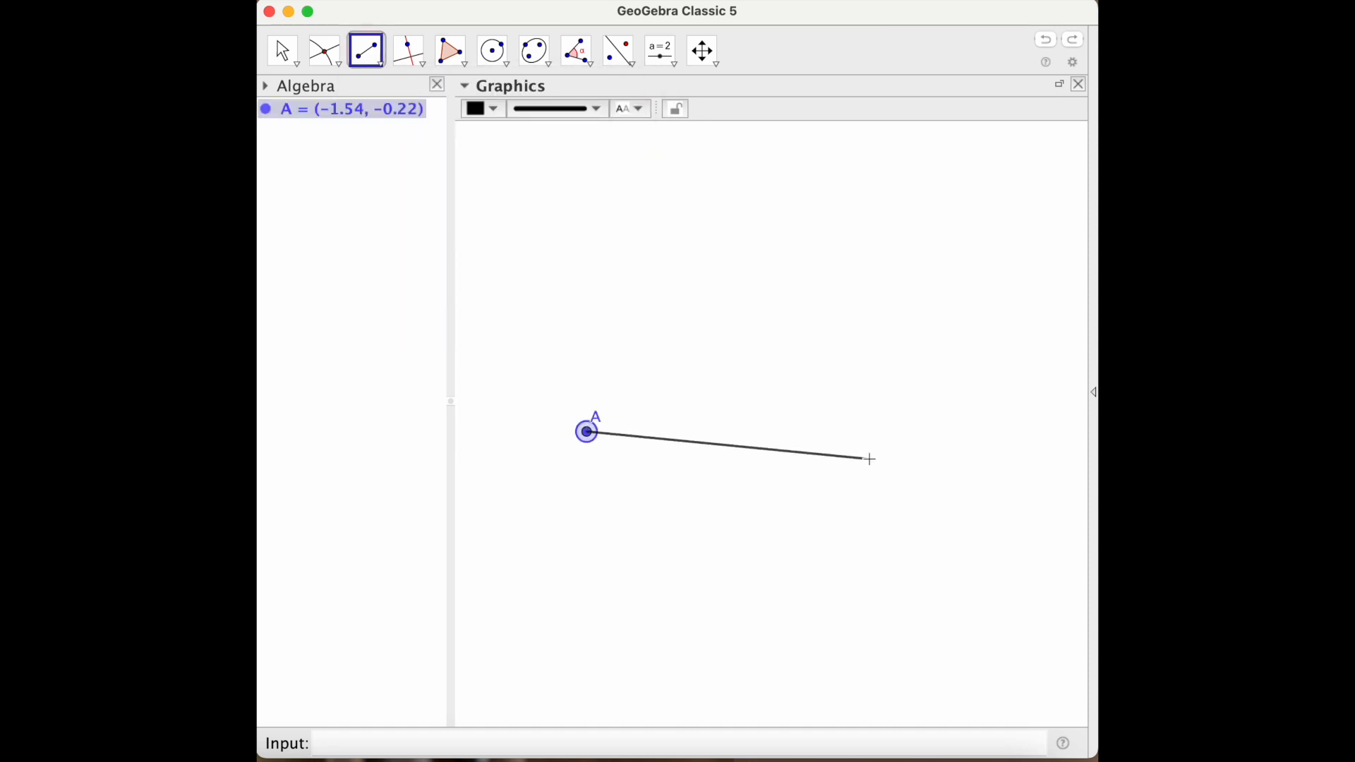
pyautogui.click(937, 449)
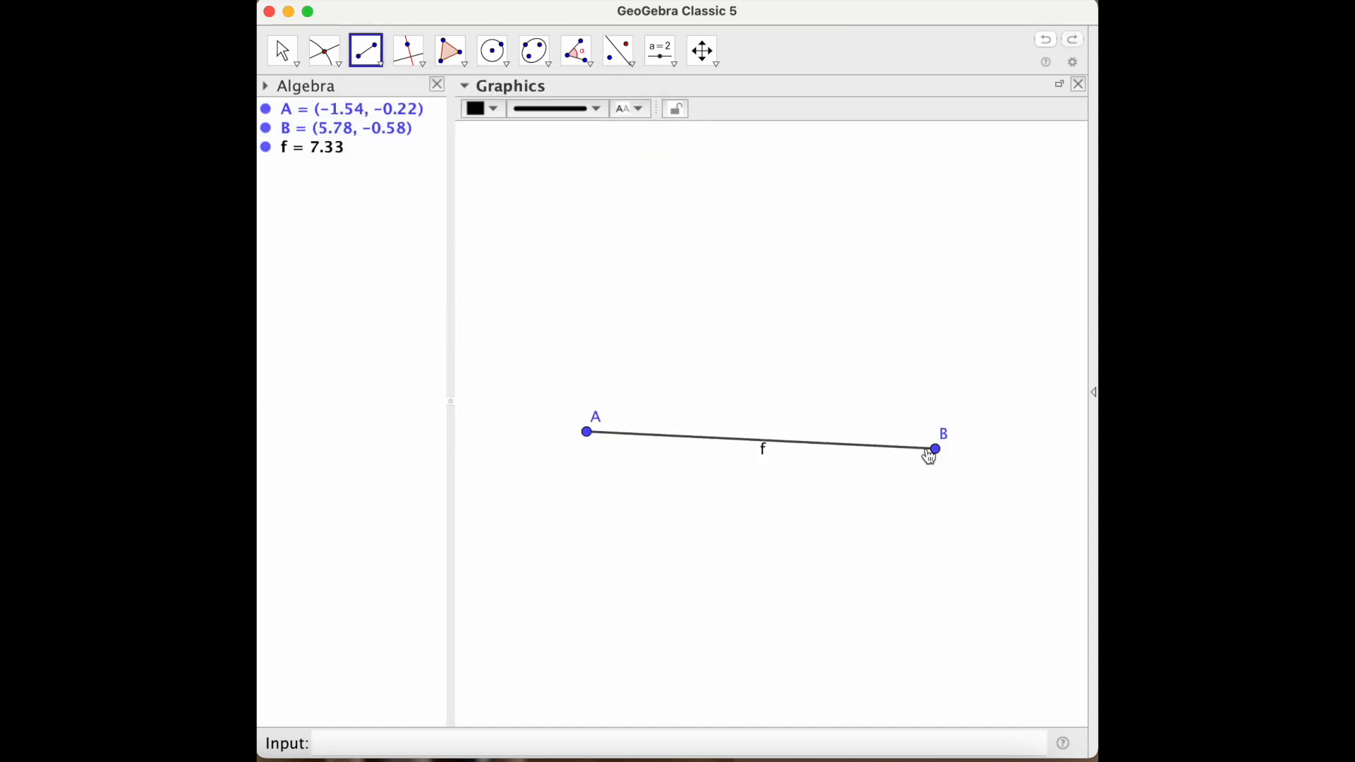
# - Place a free point above segment AB near A, at about (-0.14, 3)
pyautogui.click(374, 63)
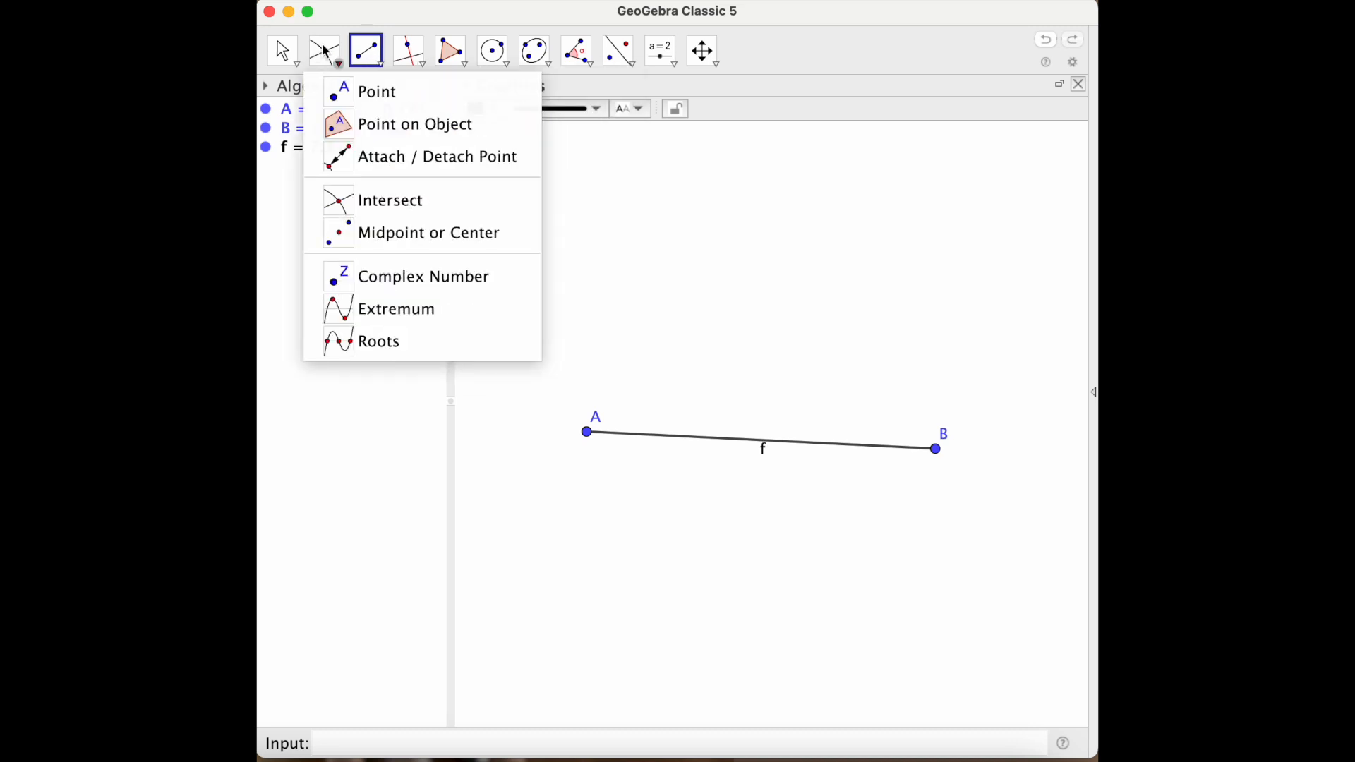
pyautogui.click(340, 69)
pyautogui.click(360, 91)
pyautogui.click(653, 279)
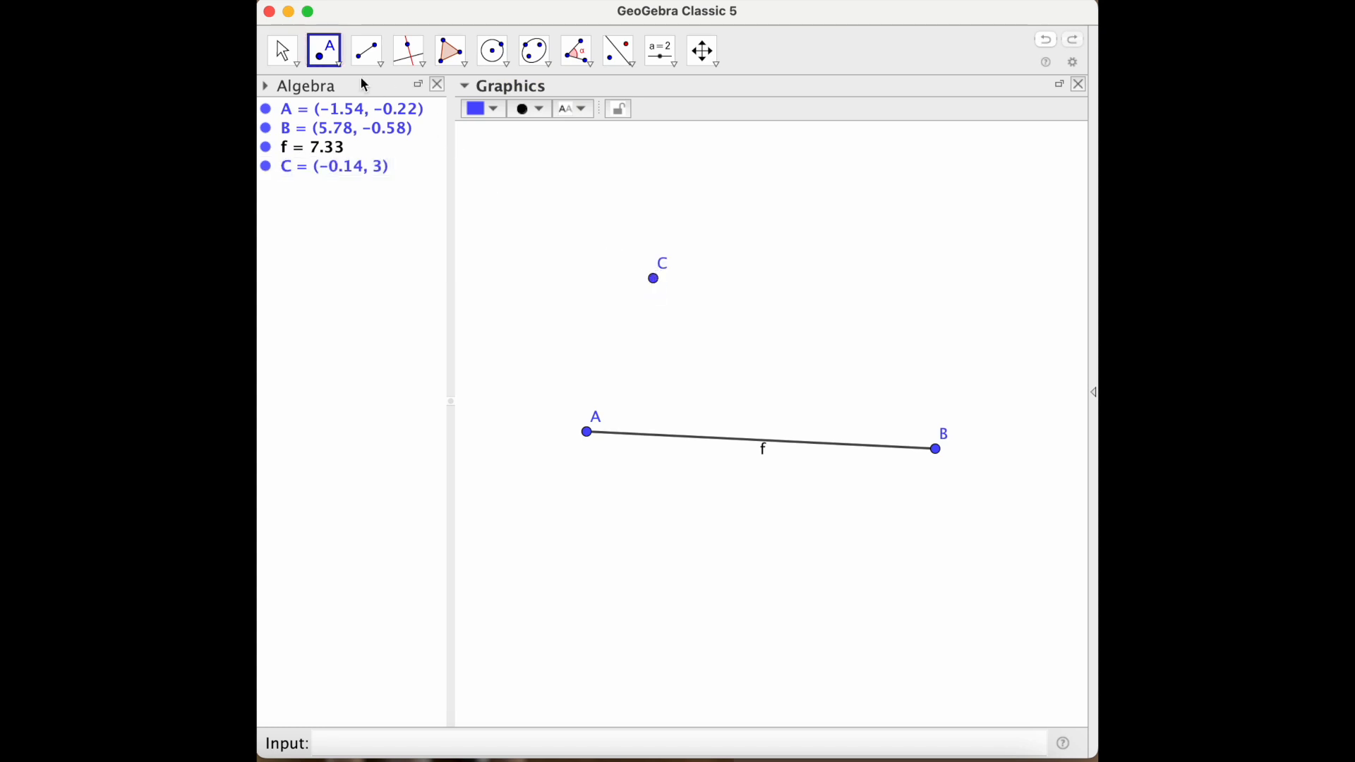
# - Draw a ray starting at A and passing through C
pyautogui.click(381, 62)
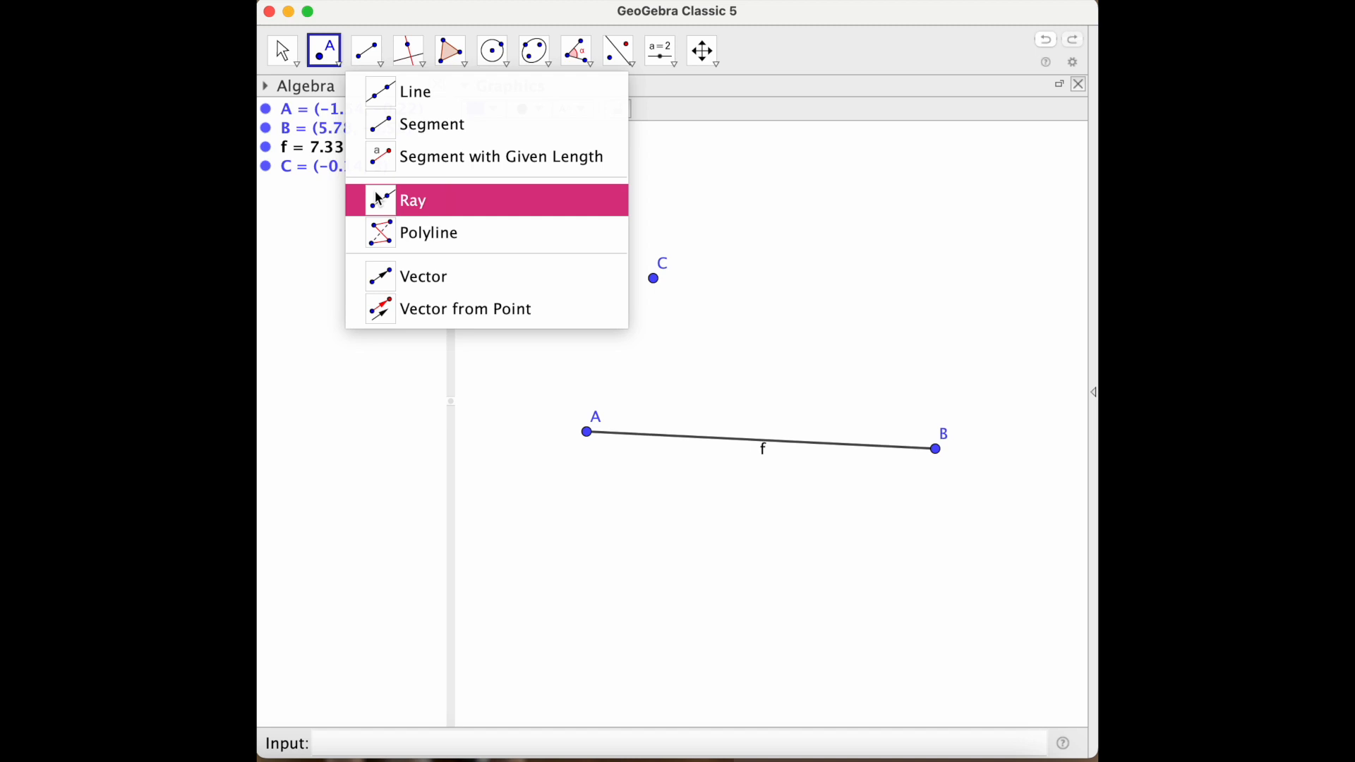
pyautogui.click(381, 201)
pyautogui.click(589, 432)
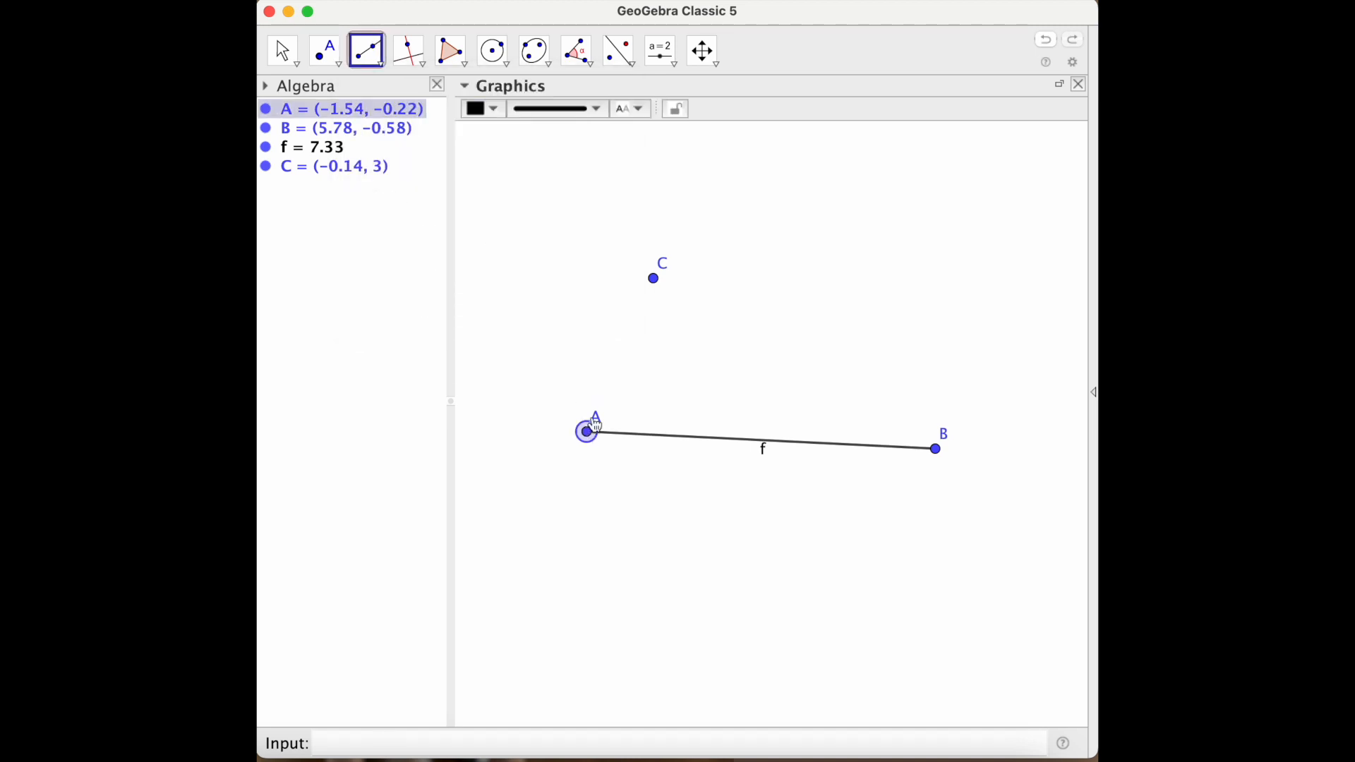
pyautogui.click(655, 279)
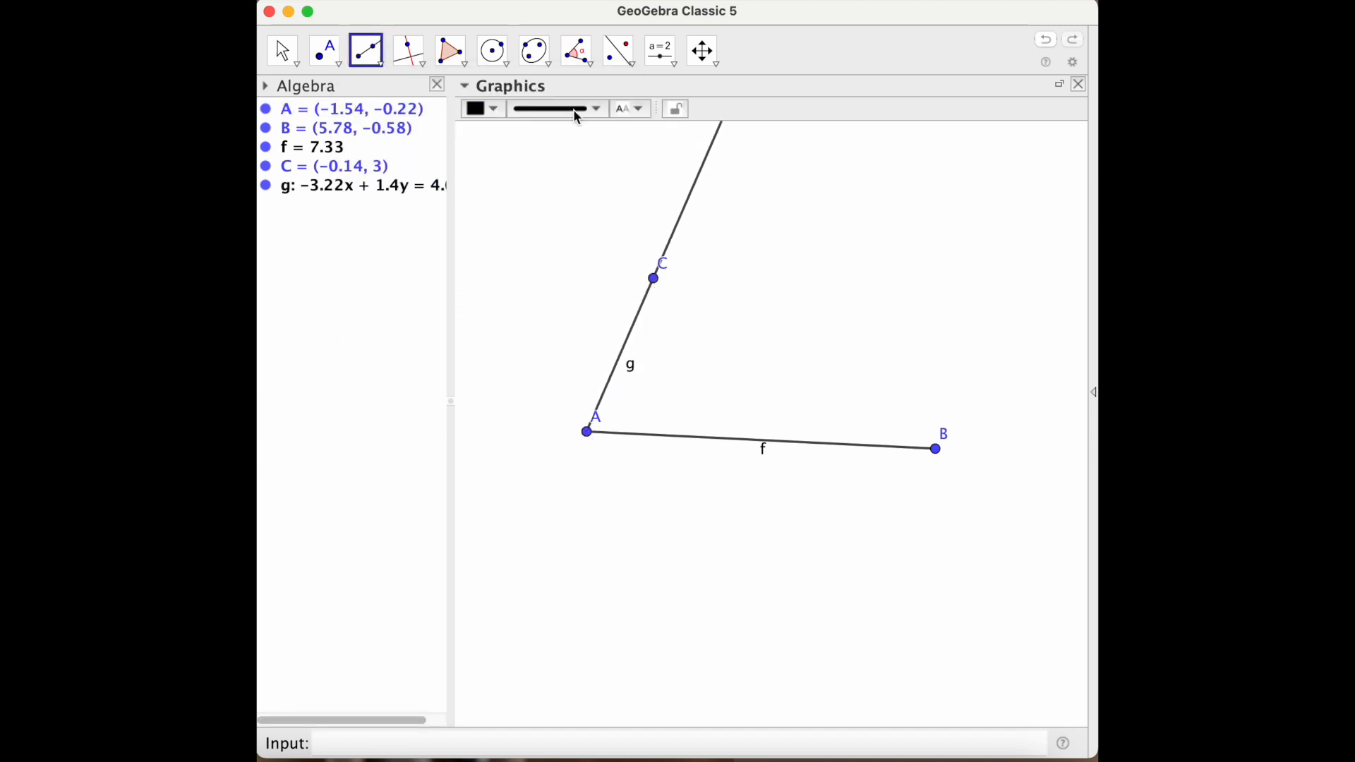
# - Draw a circle centred at A with radius 2
pyautogui.click(494, 55)
pyautogui.click(499, 70)
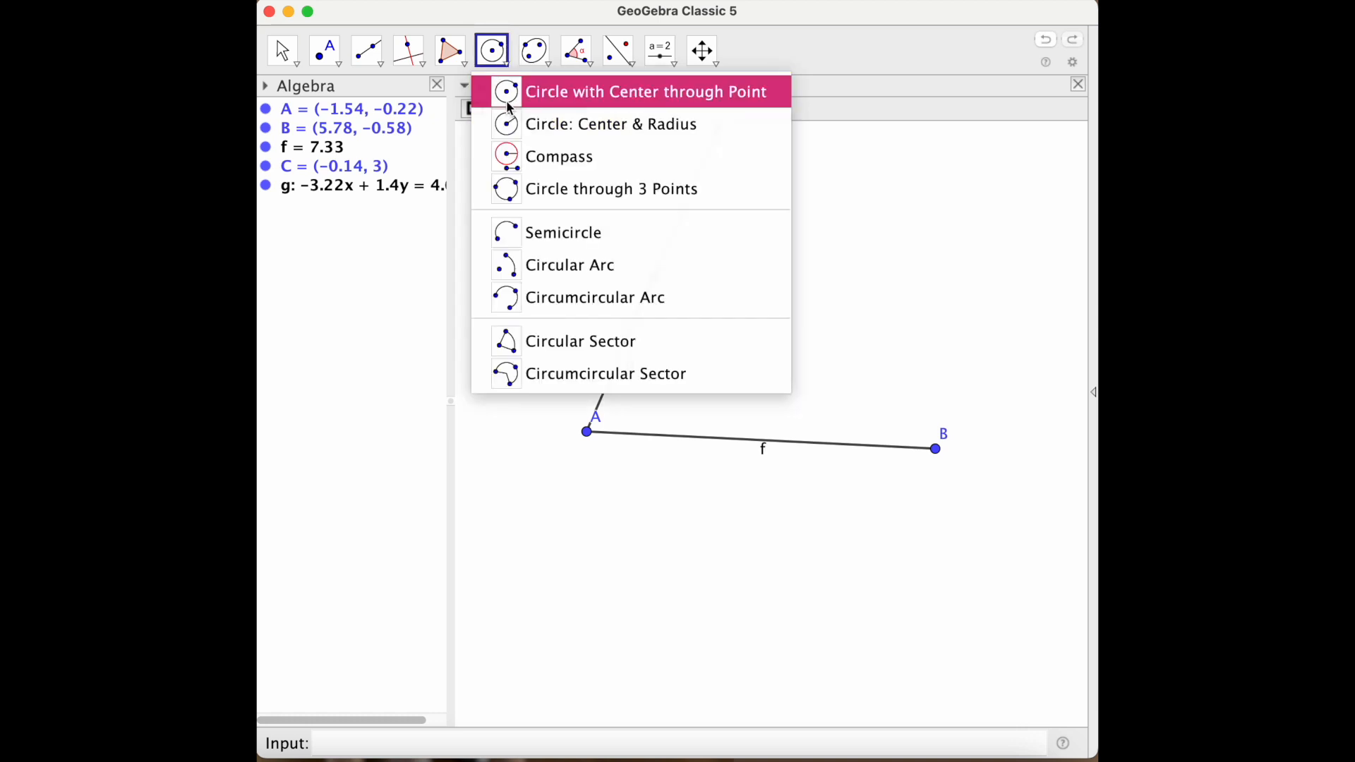
pyautogui.click(509, 124)
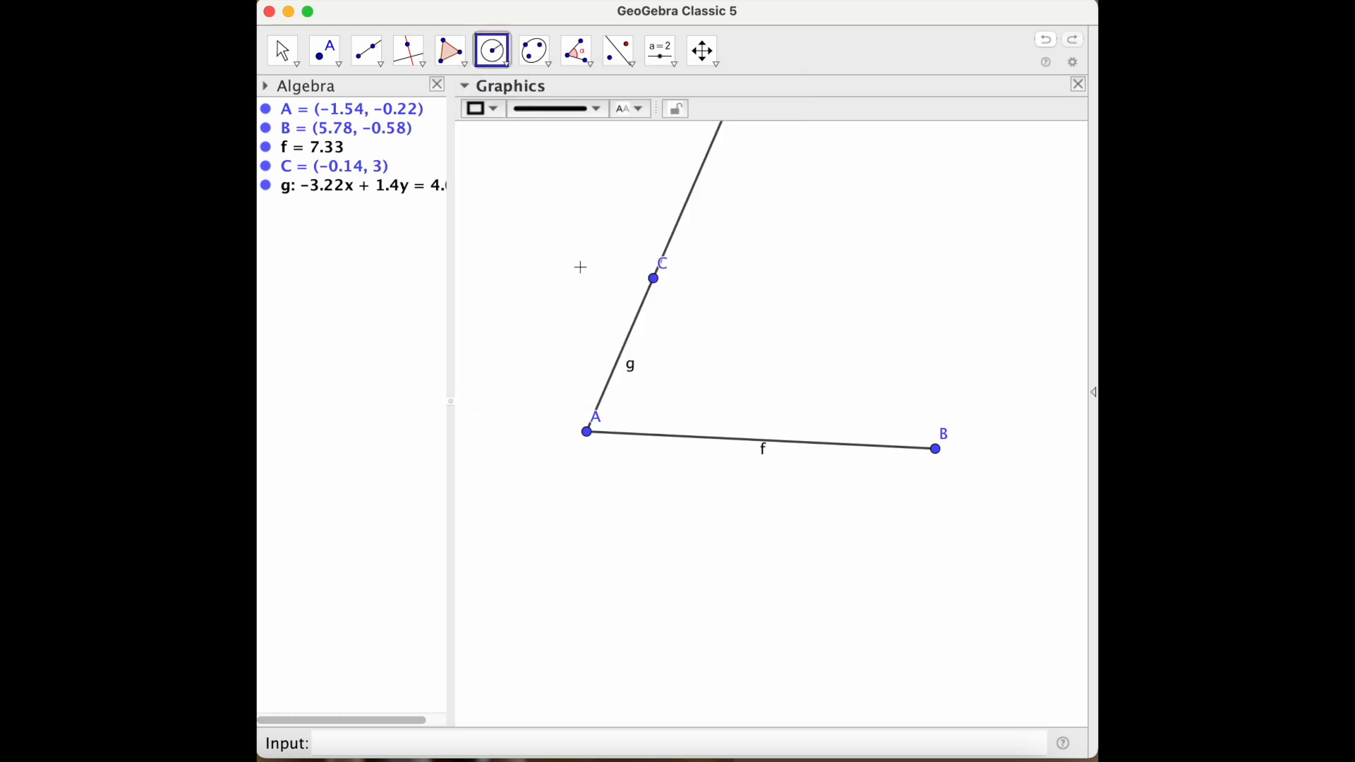
pyautogui.click(587, 433)
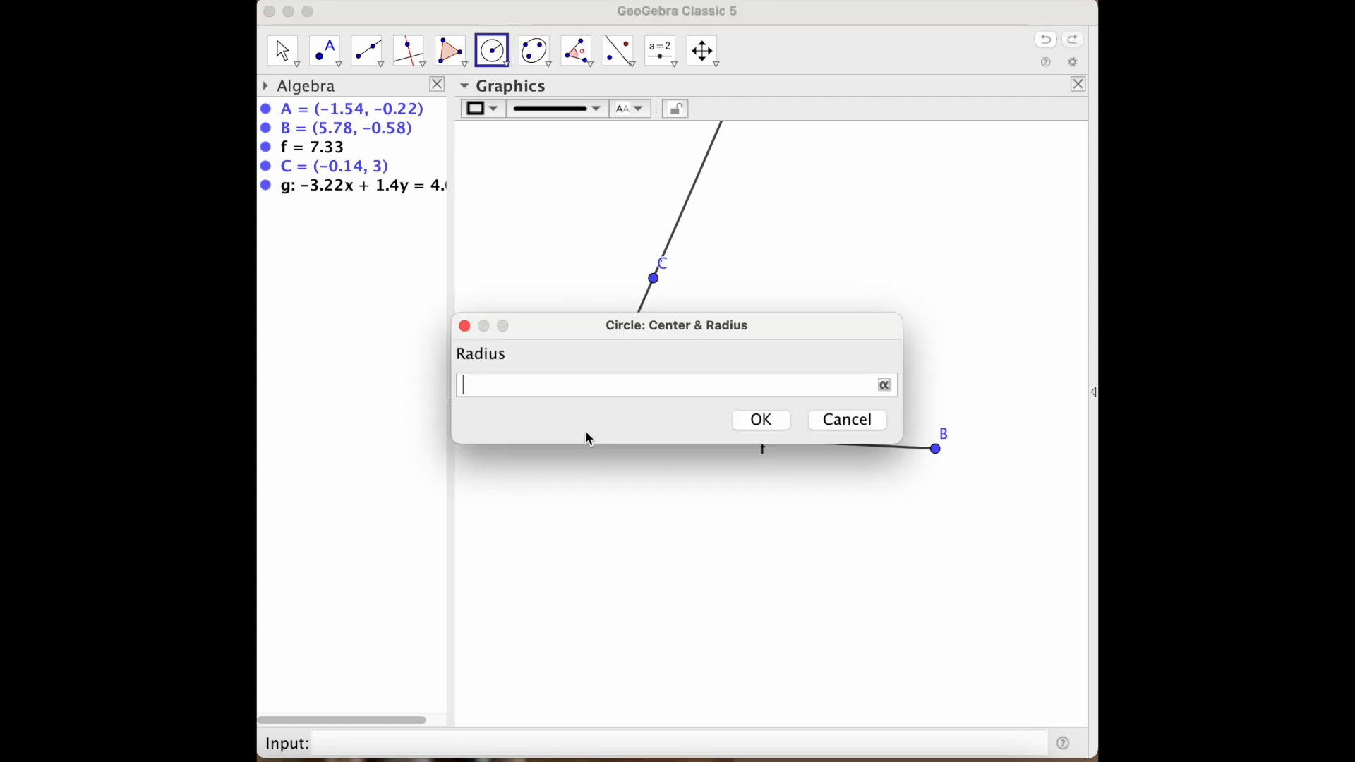
pyautogui.write('2')
pyautogui.press('Return')
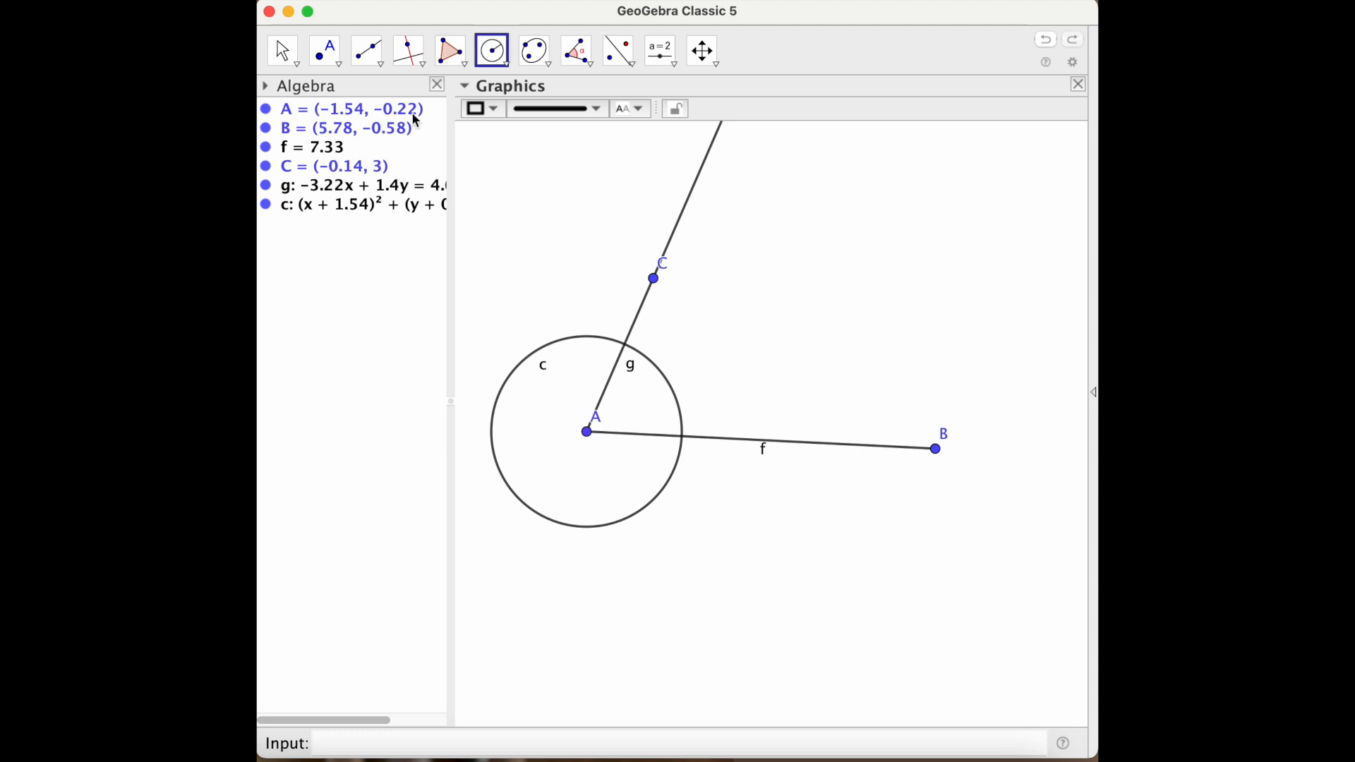
# - Mark the intersections of the circle around A with ray AC and with segment AB
pyautogui.click(413, 64)
pyautogui.click(365, 56)
pyautogui.click(379, 63)
pyautogui.click(326, 56)
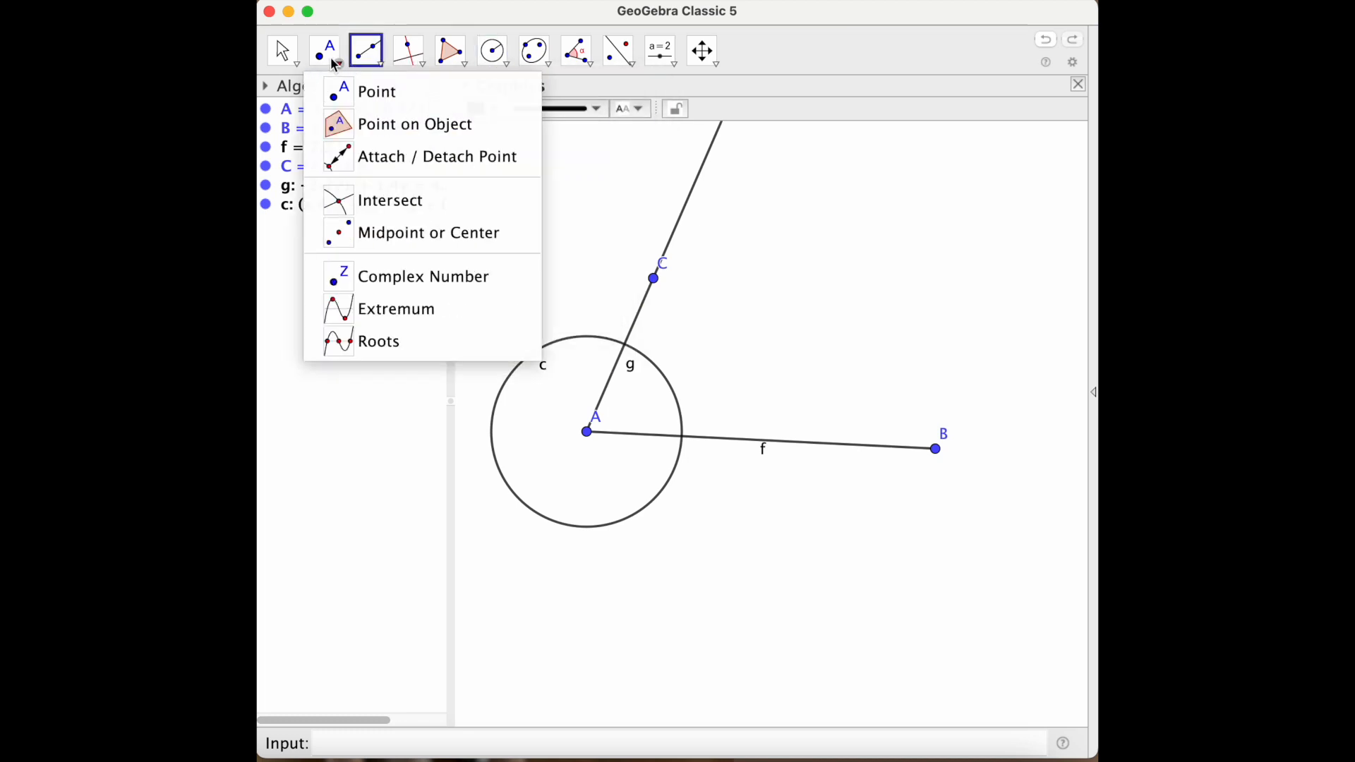
pyautogui.click(349, 200)
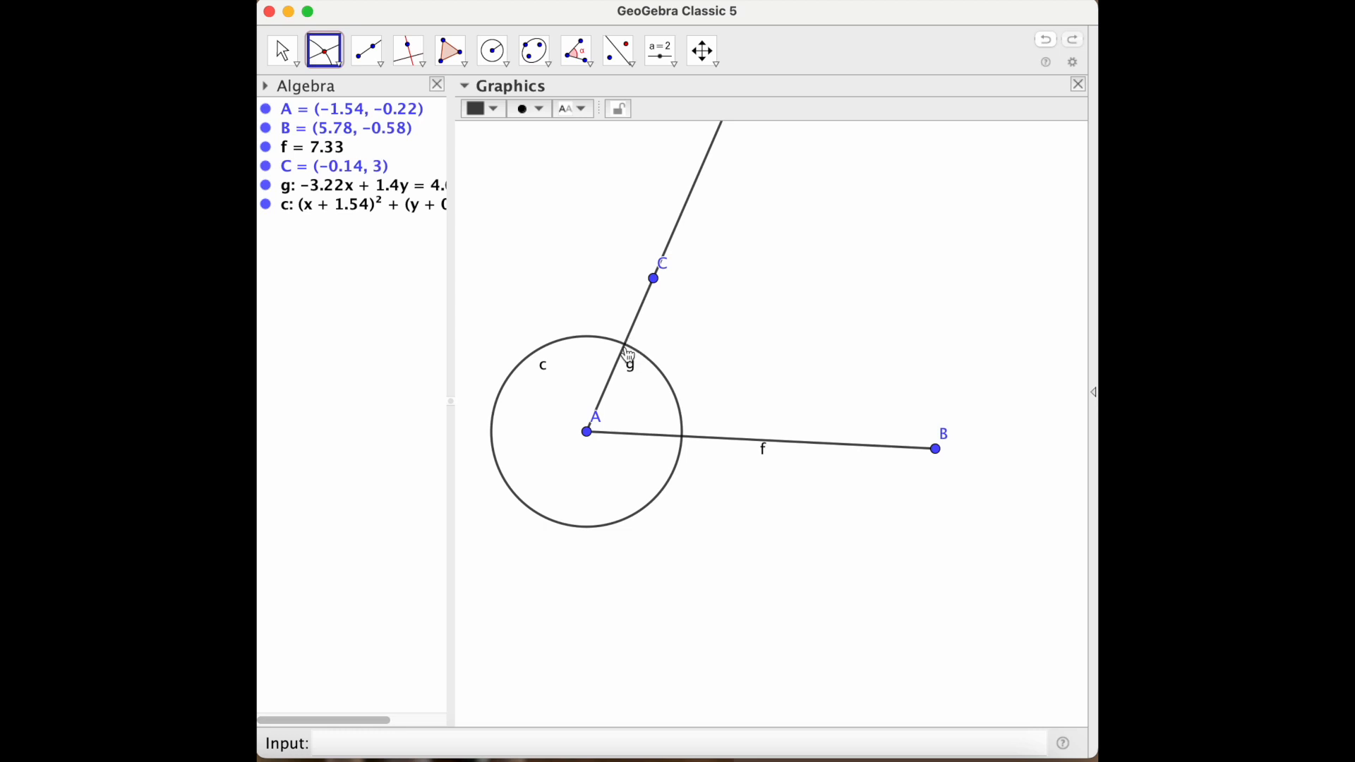
pyautogui.click(626, 349)
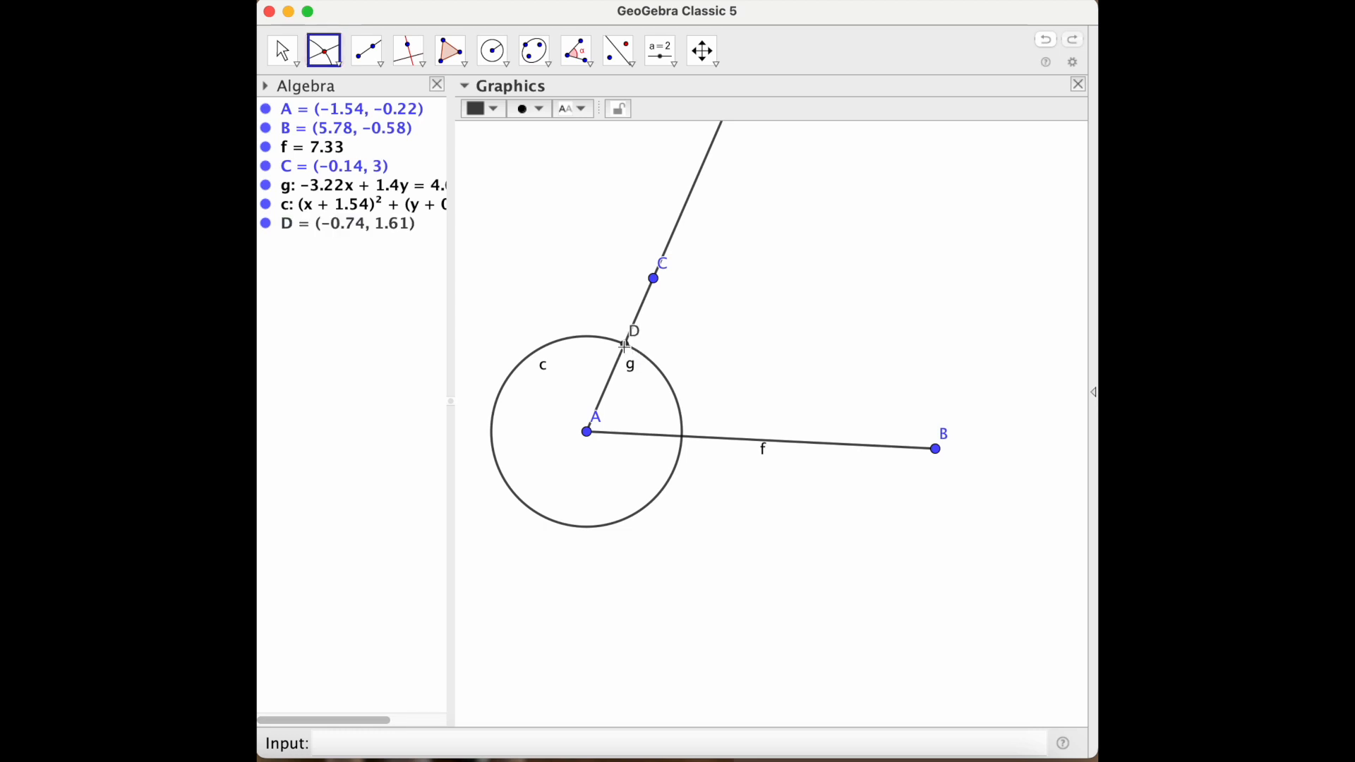
pyautogui.click(685, 441)
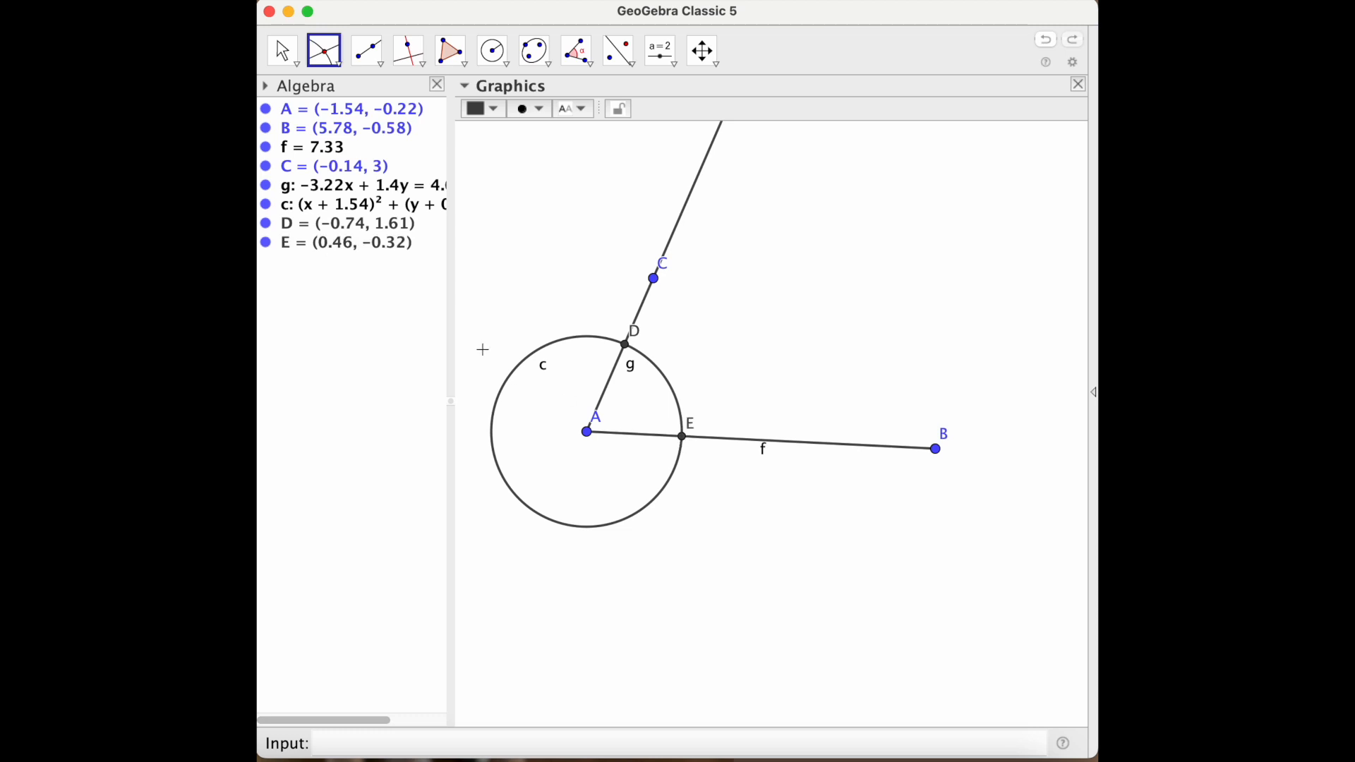
# - Draw a circle of radius 2 centred at C and mark its intersection with ray AC beyond C
pyautogui.click(501, 55)
pyautogui.click(503, 63)
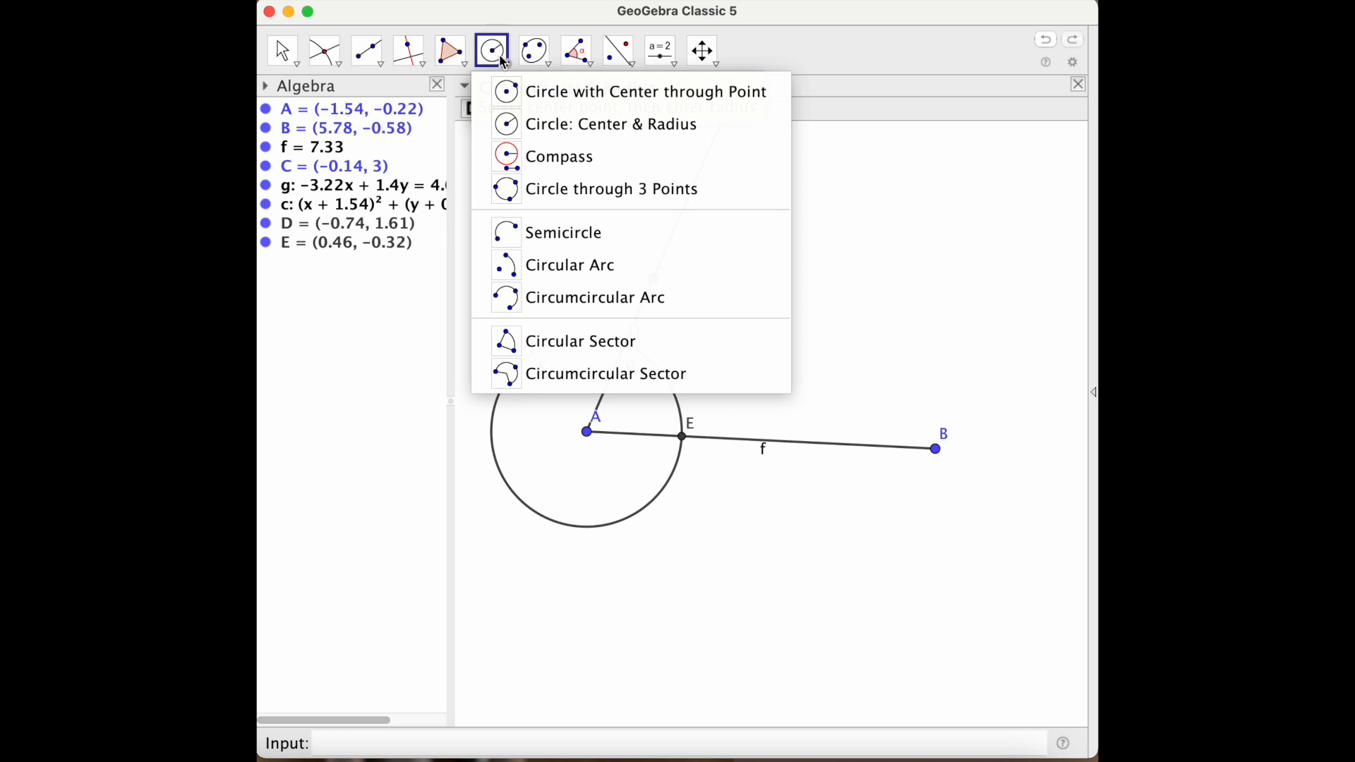
pyautogui.click(520, 130)
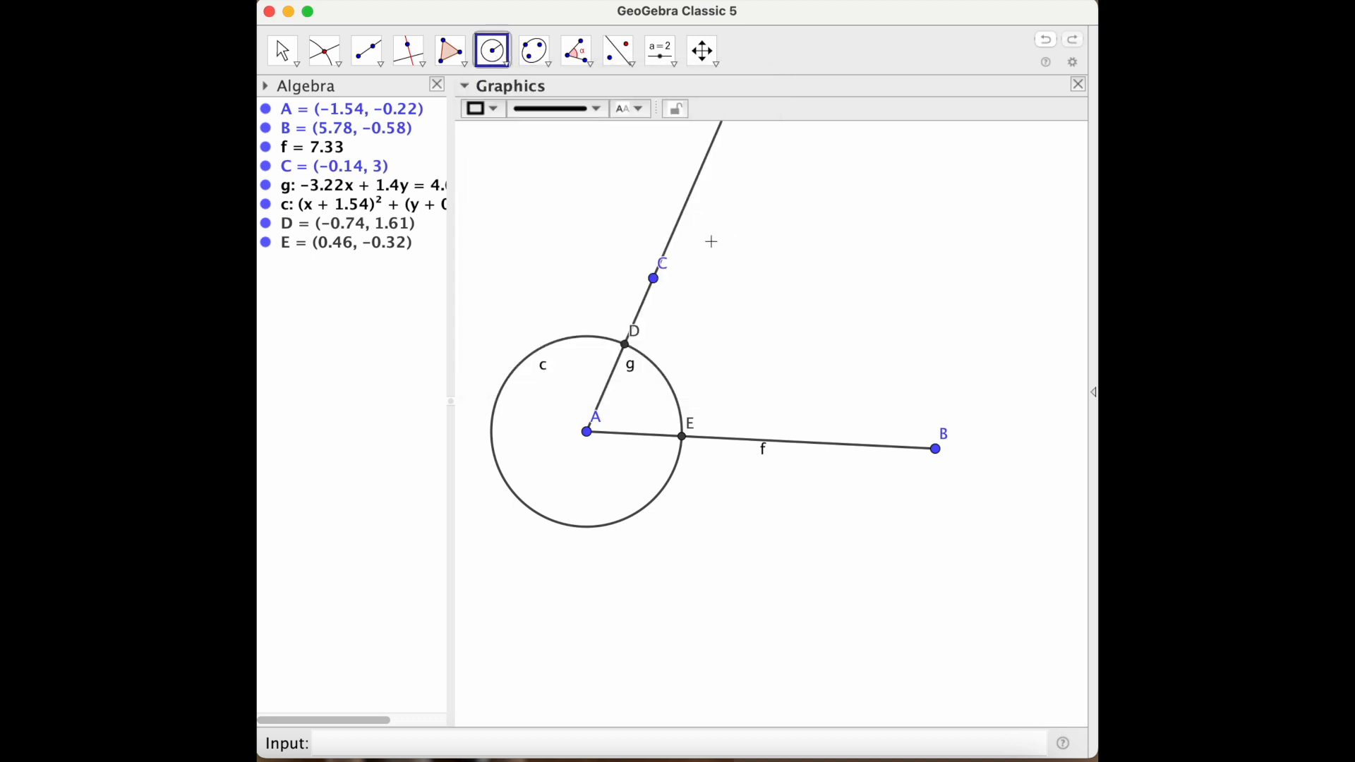
pyautogui.click(654, 276)
pyautogui.write('2')
pyautogui.press('Return')
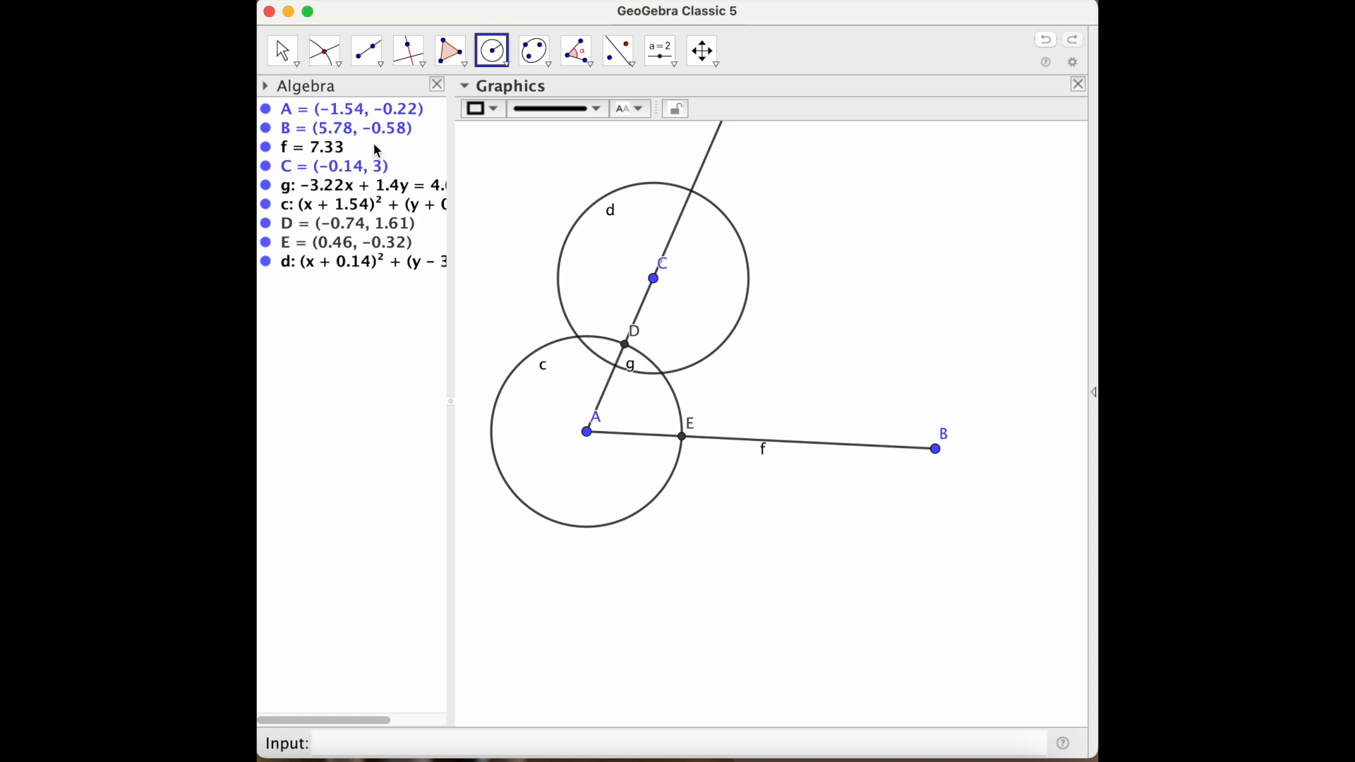
pyautogui.click(325, 51)
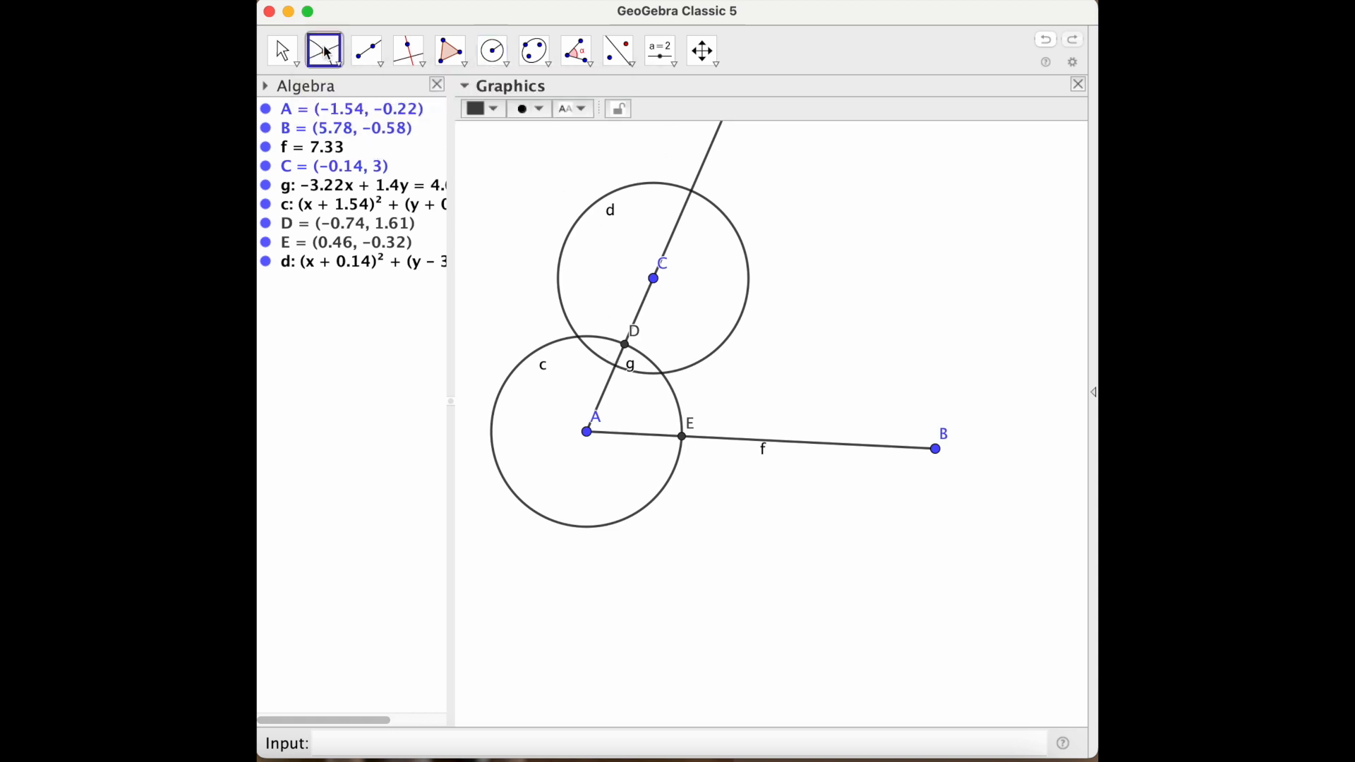
pyautogui.click(694, 195)
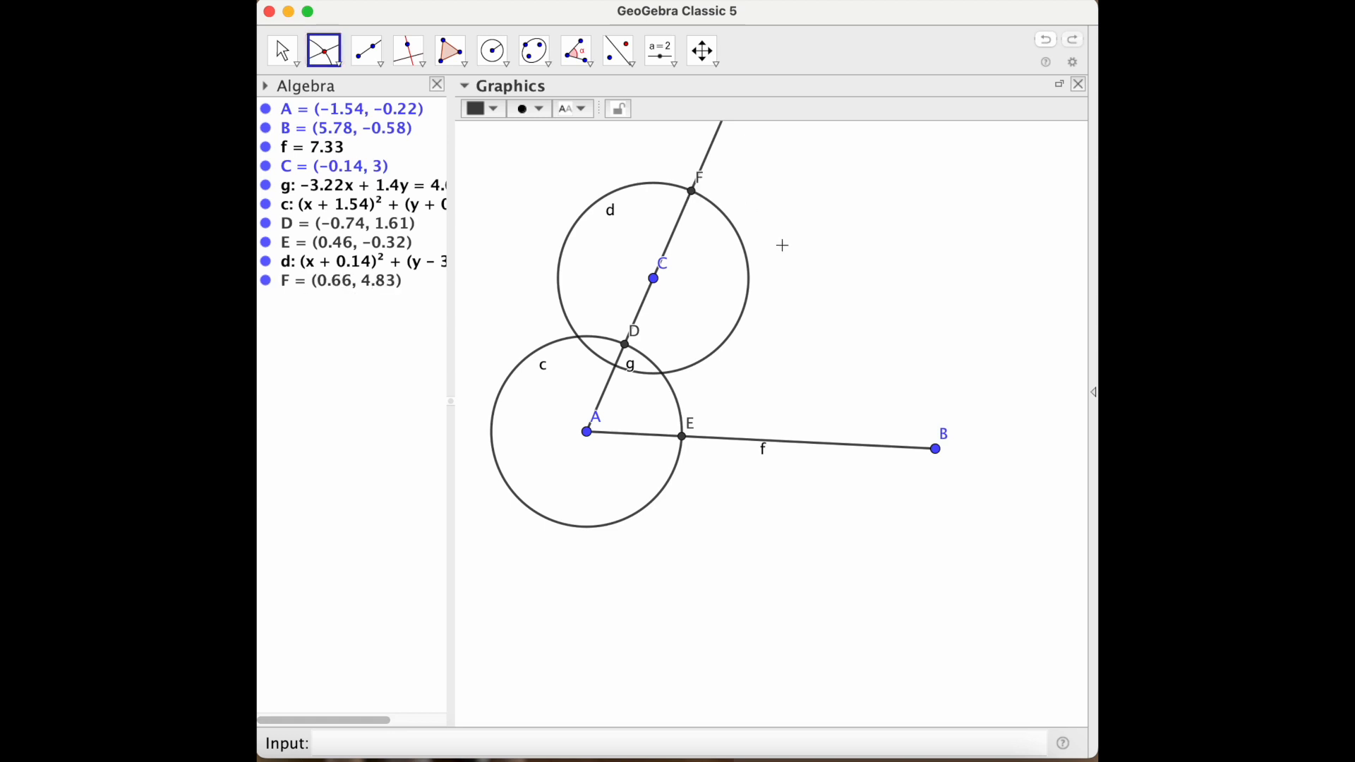
# - Use the Compass to draw a circle centred at F with radius DE, and mark its intersection with circle d on B's side of the ray
pyautogui.click(502, 52)
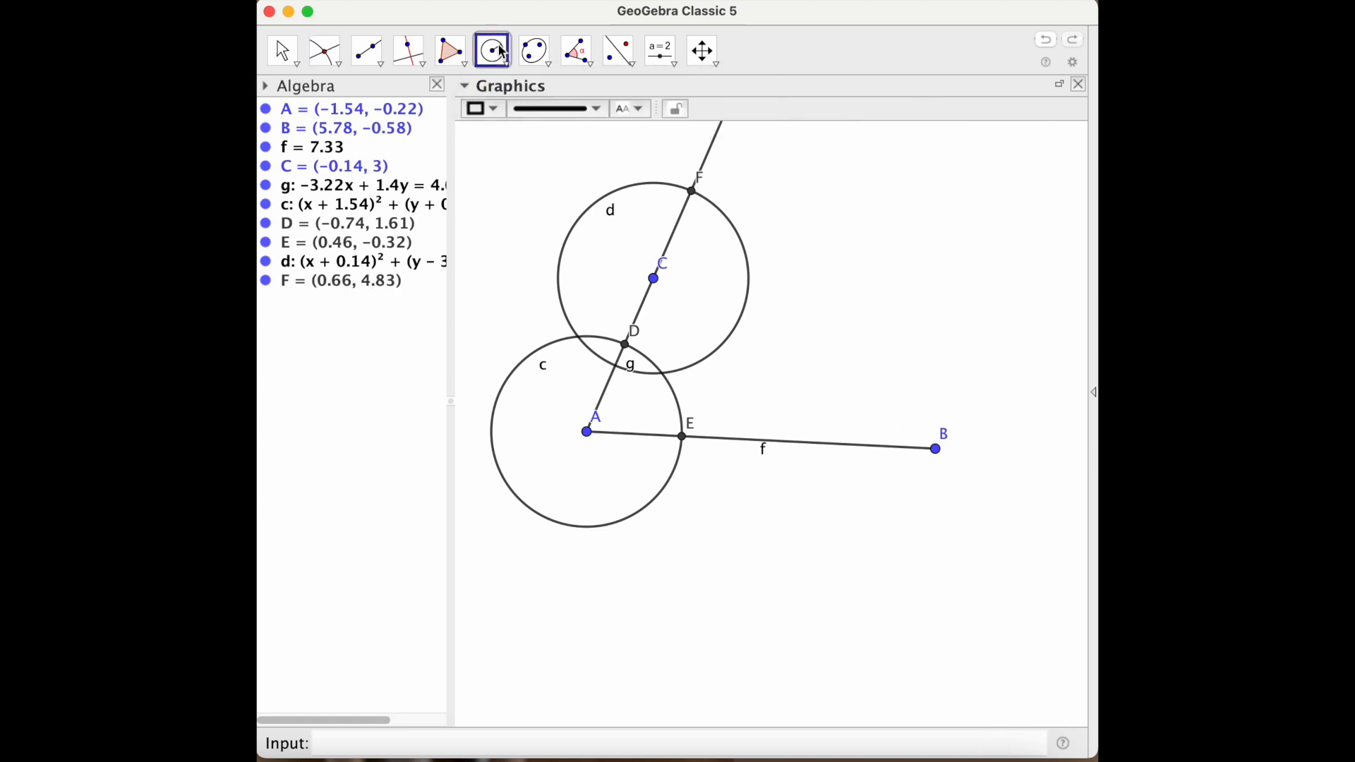
pyautogui.click(502, 53)
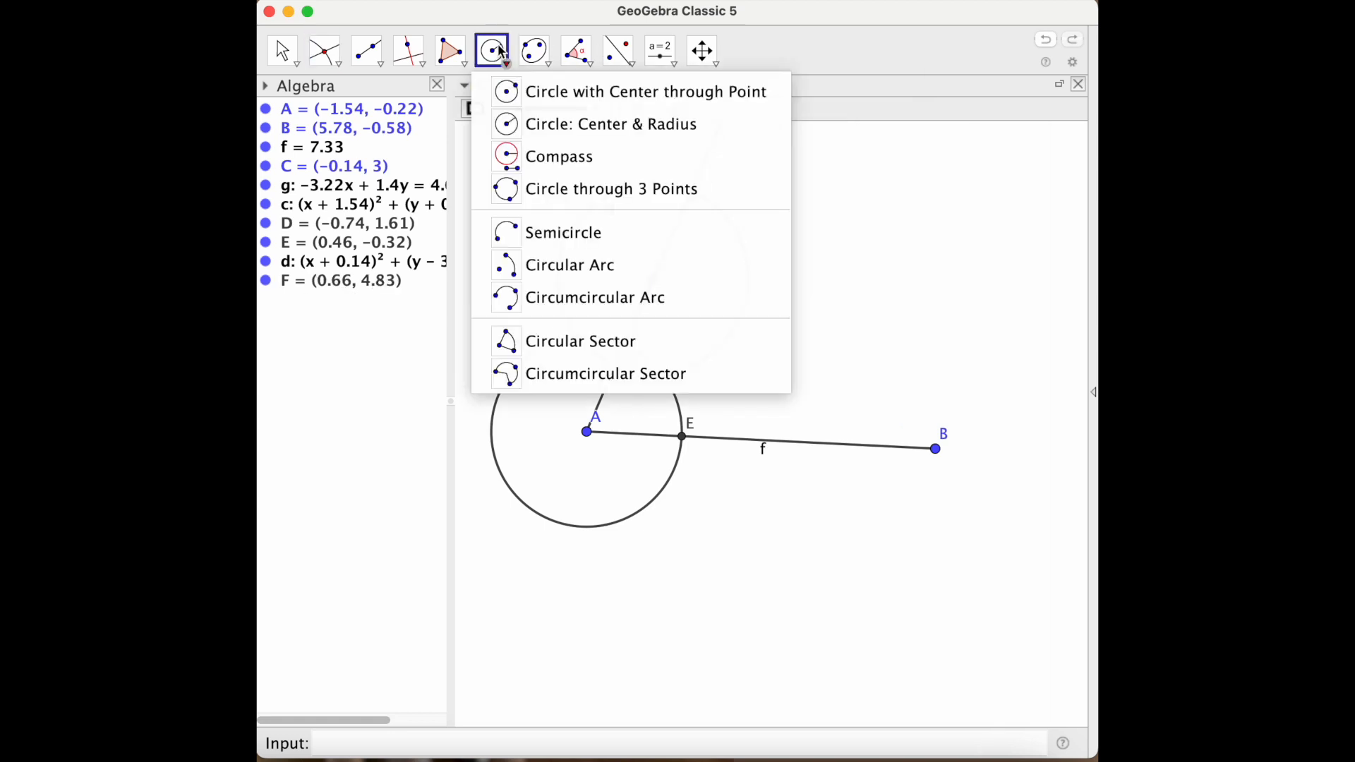
pyautogui.click(506, 151)
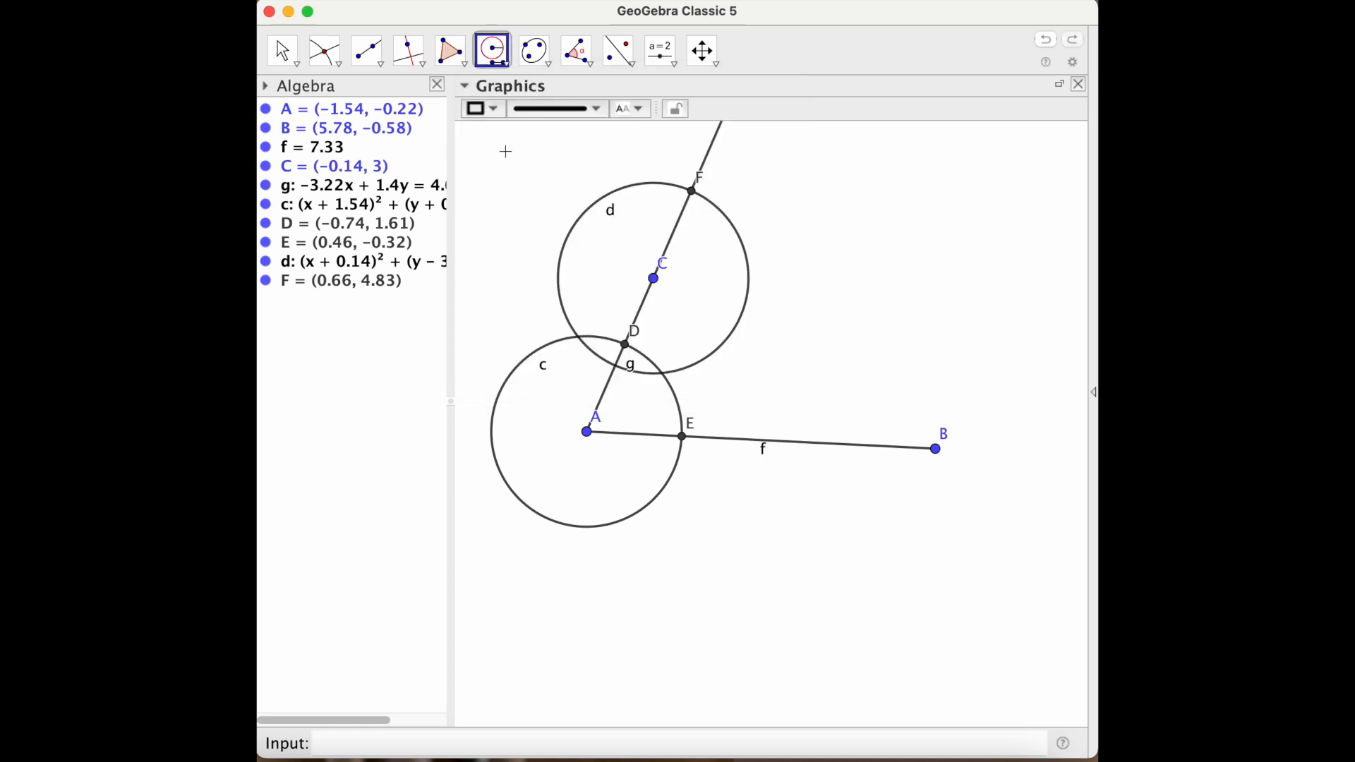
pyautogui.click(626, 346)
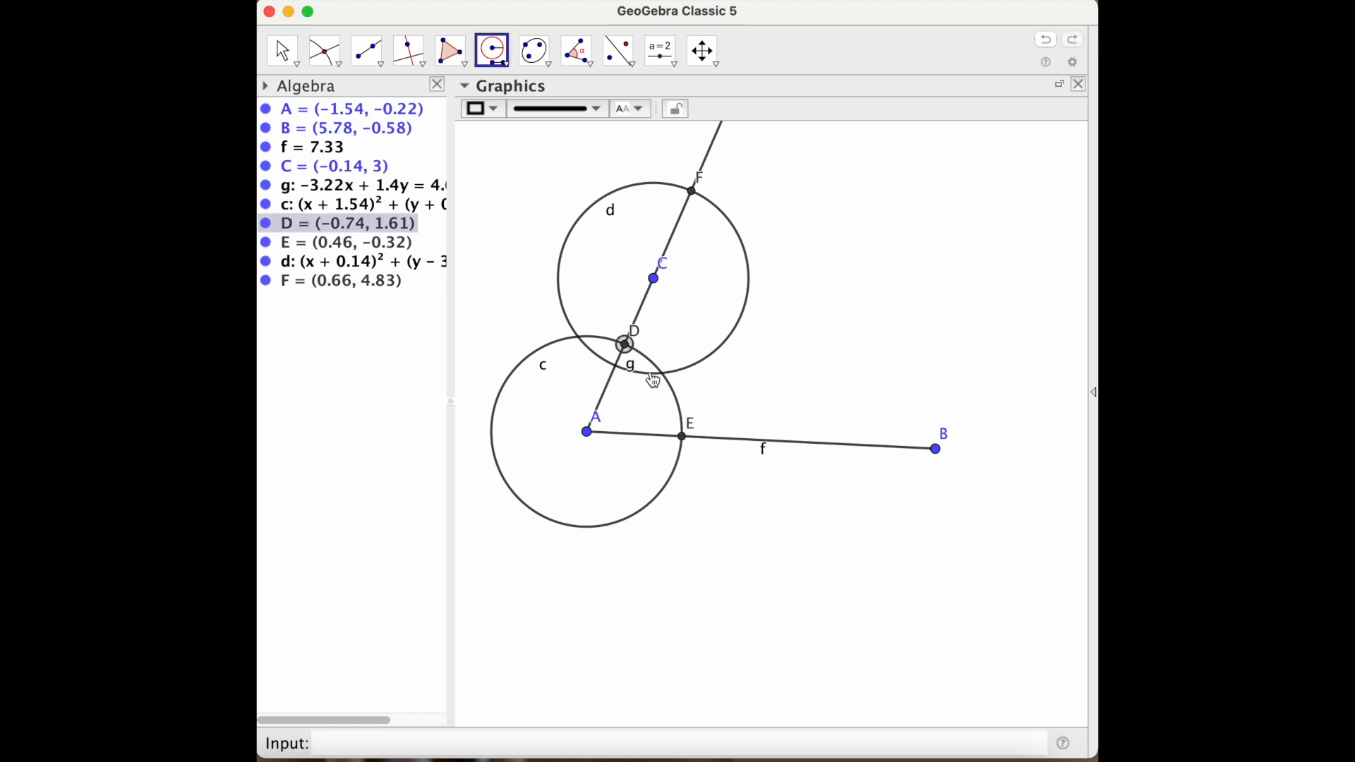
pyautogui.click(684, 438)
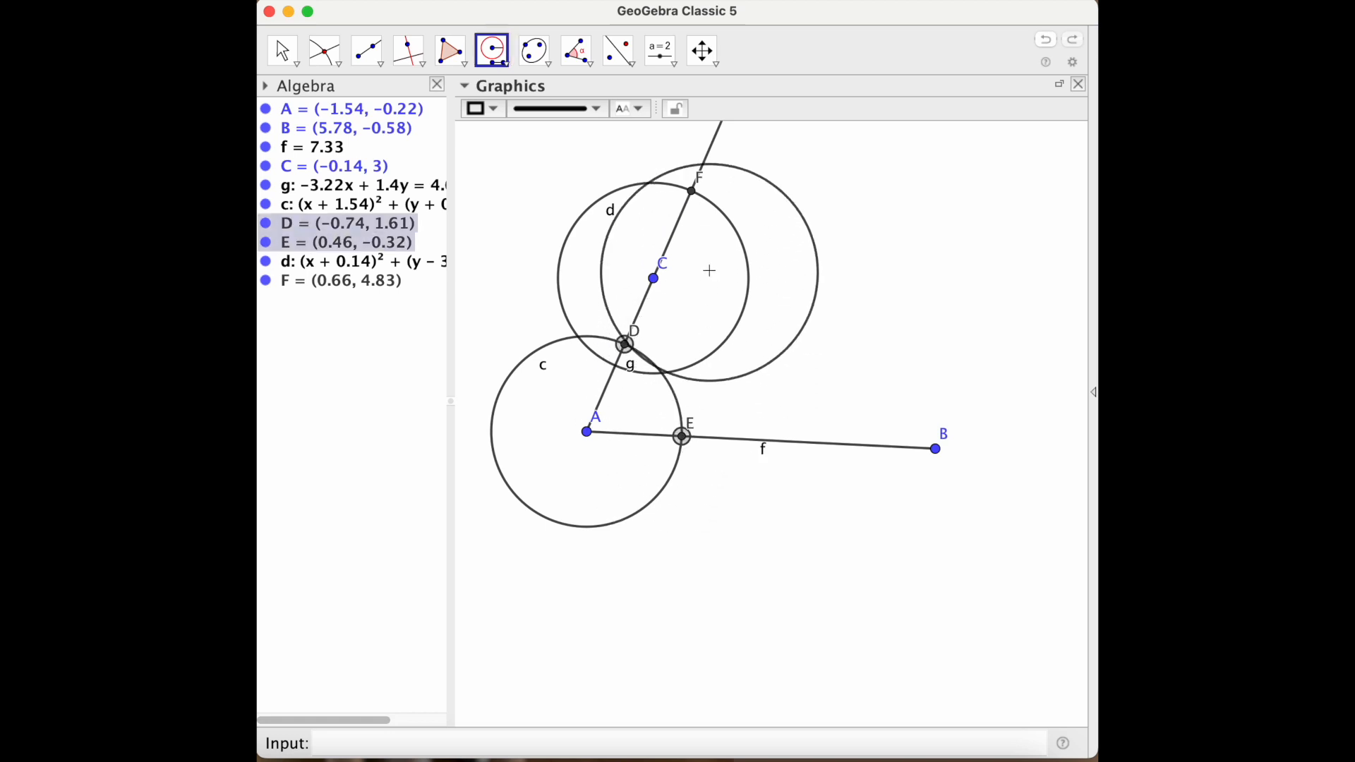
pyautogui.click(692, 191)
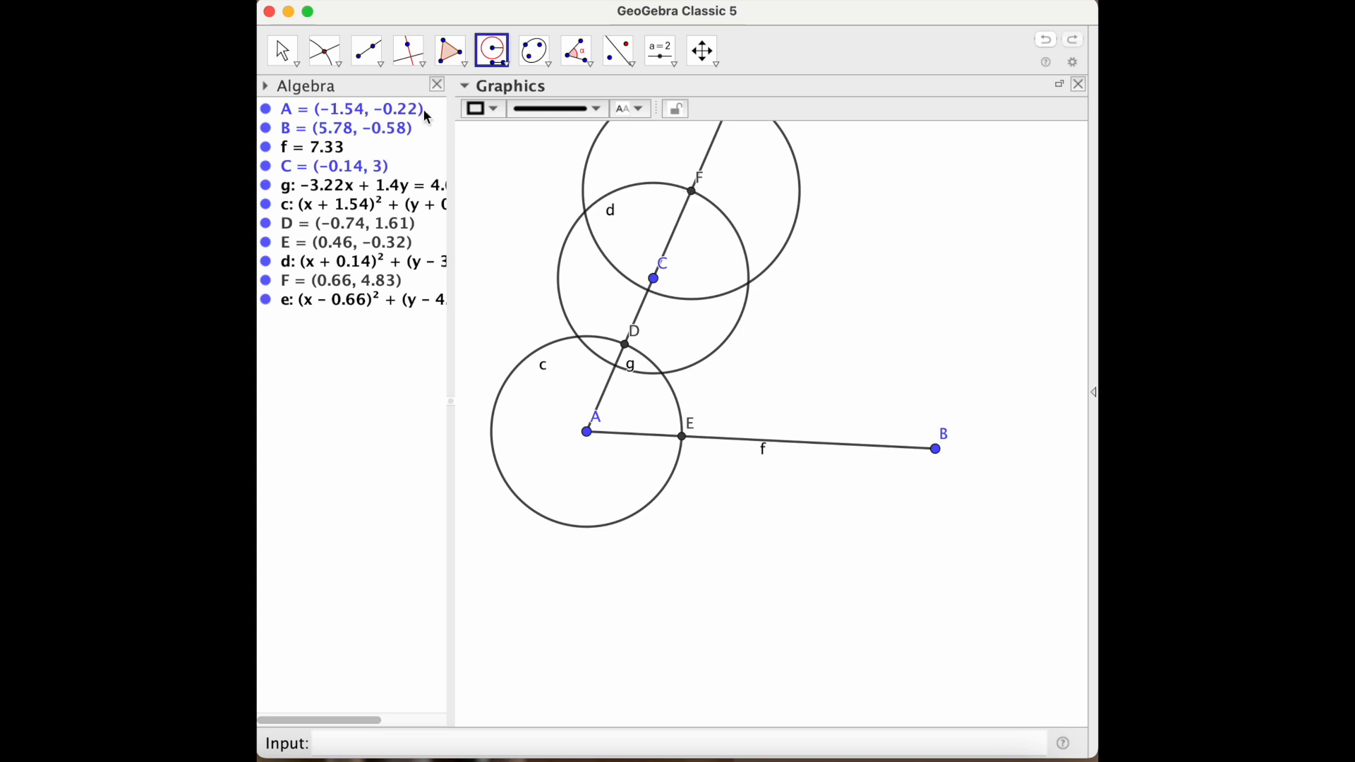
pyautogui.click(326, 56)
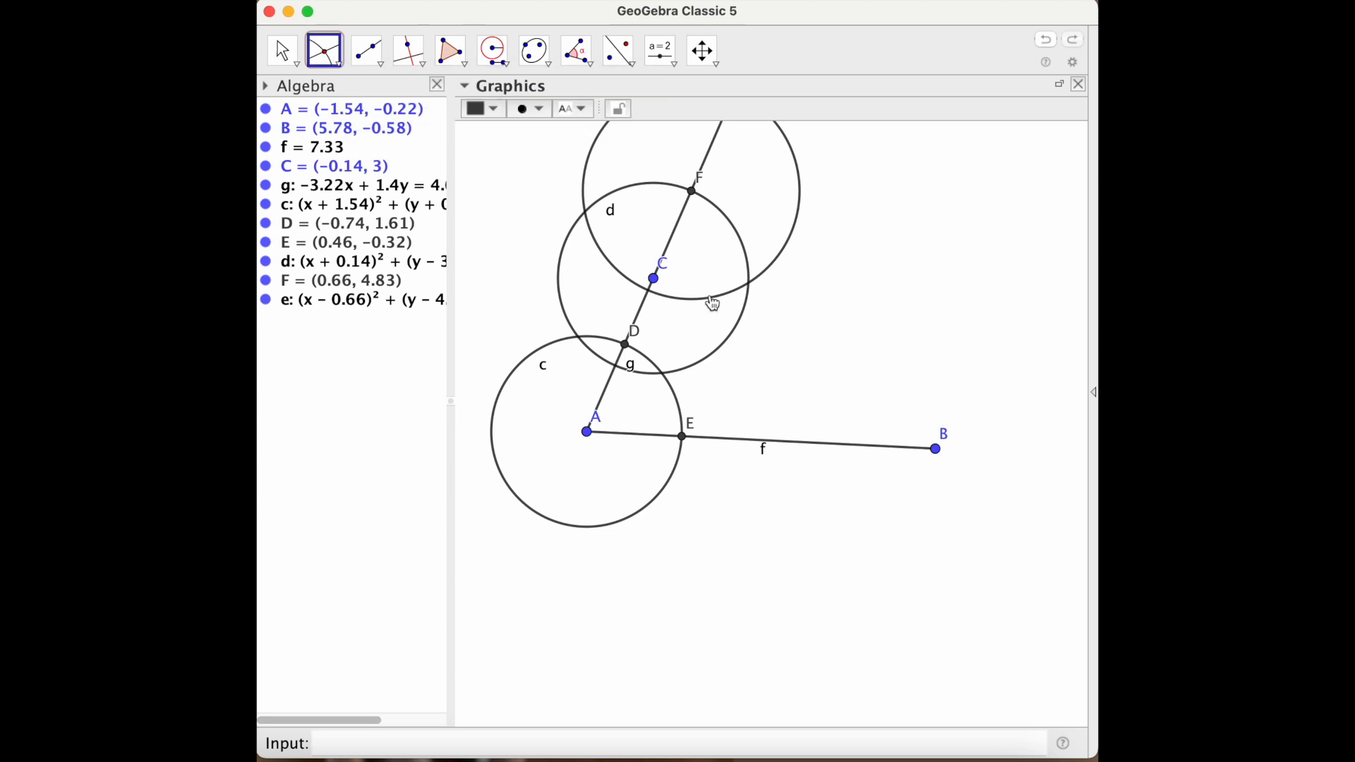
pyautogui.click(747, 285)
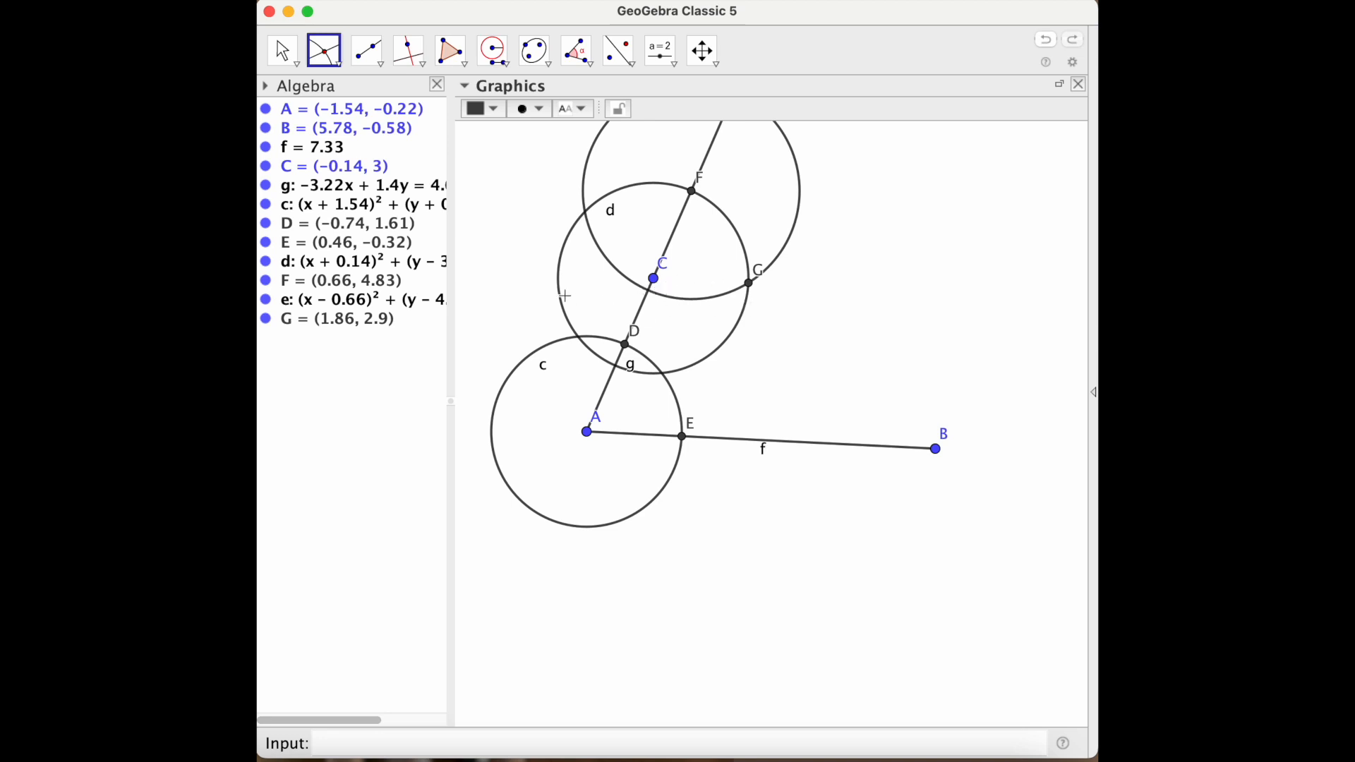
# - Draw a line through points C and G as the parallel to segment AB
pyautogui.click(380, 59)
pyautogui.click(379, 58)
pyautogui.click(390, 66)
pyautogui.click(373, 60)
pyautogui.click(376, 90)
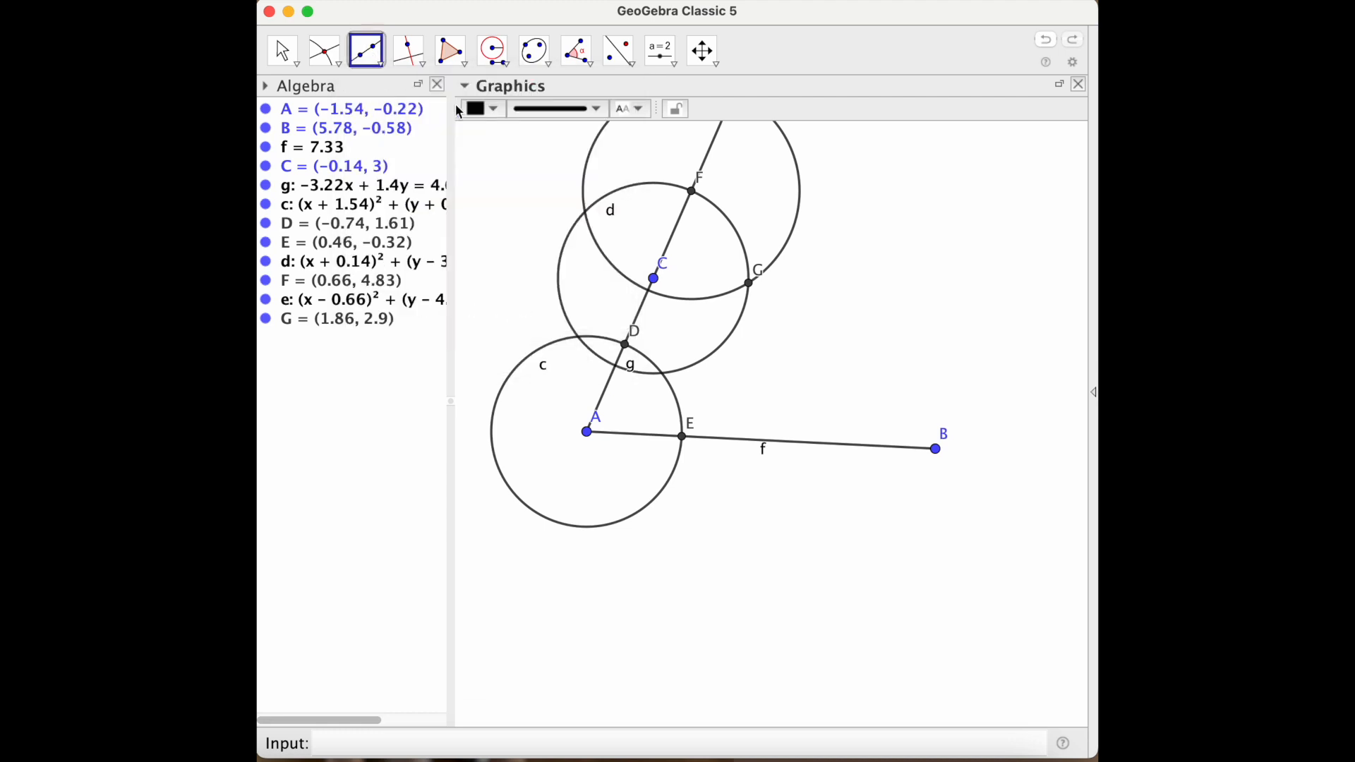
pyautogui.click(653, 279)
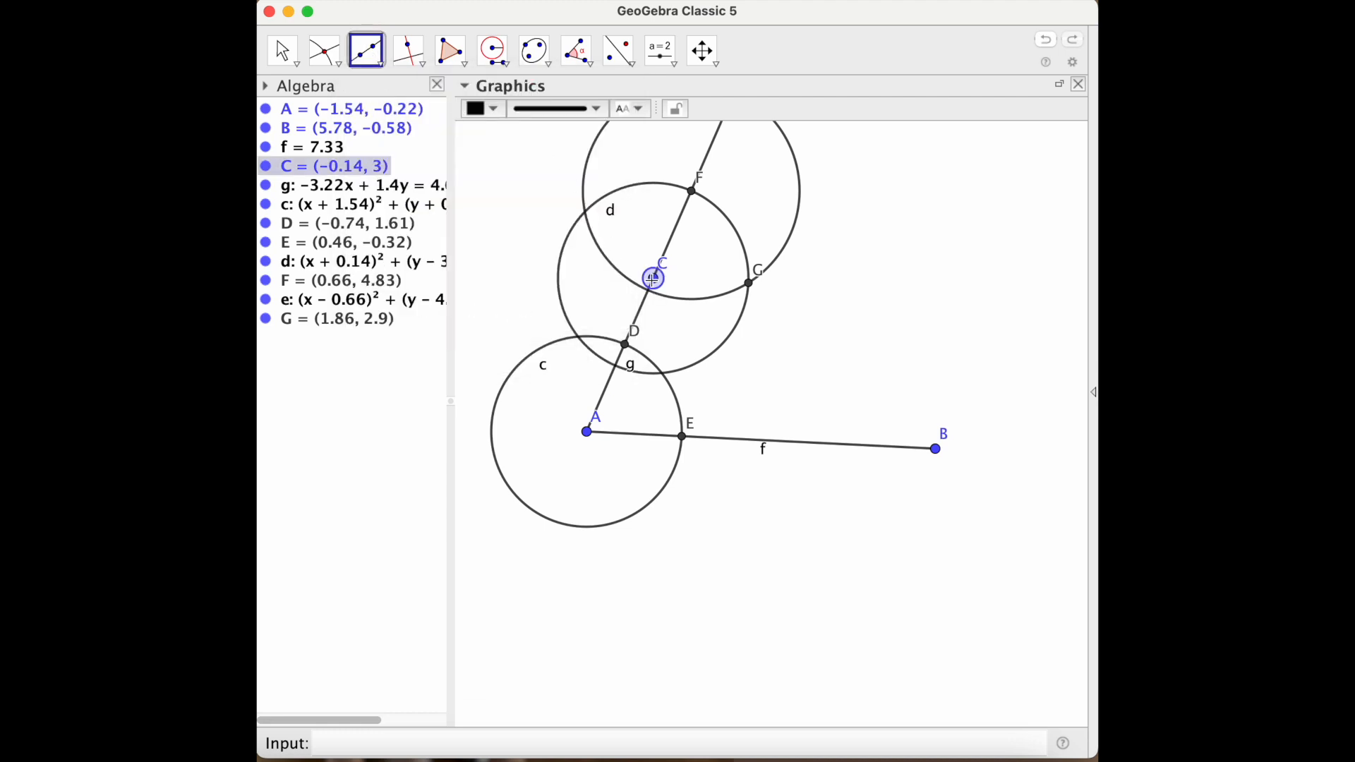
pyautogui.click(748, 283)
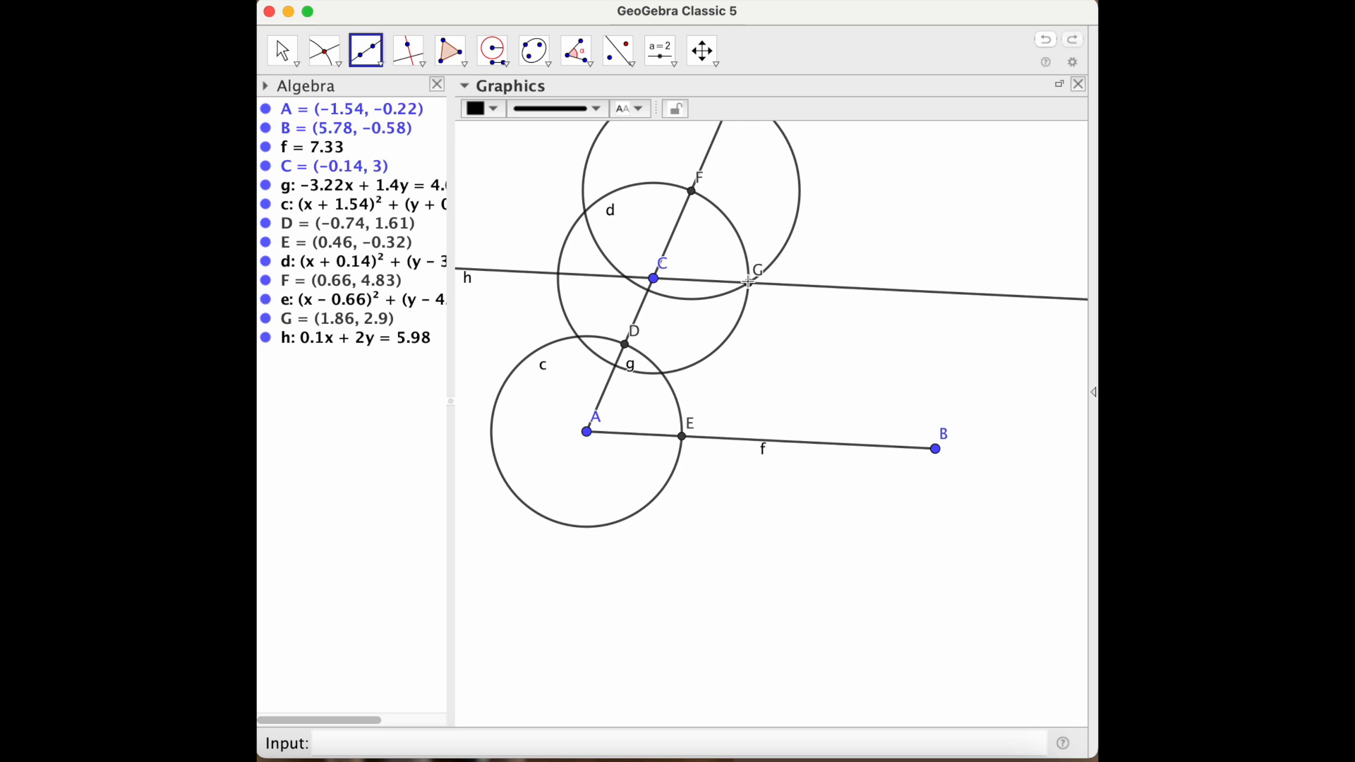
# - Hide the construction circles d, c and e
pyautogui.click(266, 262)
pyautogui.click(266, 205)
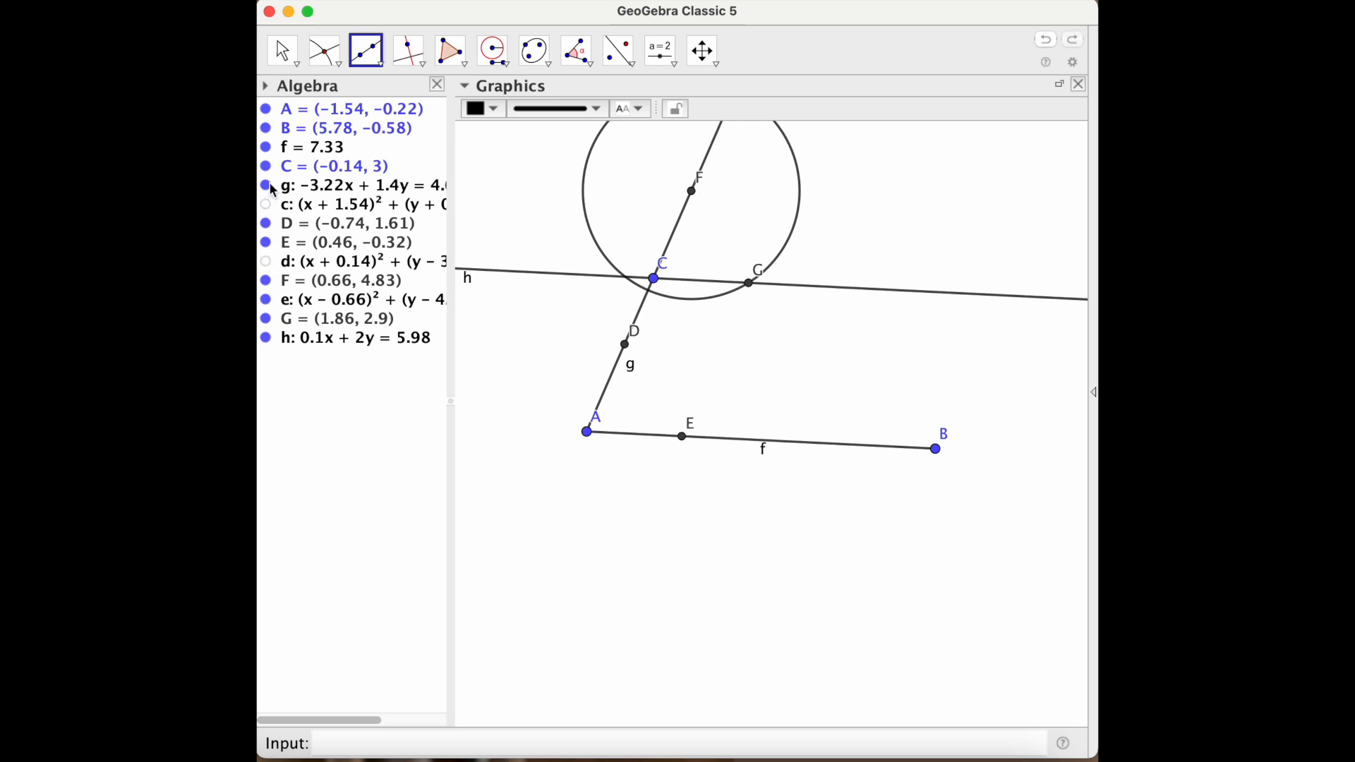
pyautogui.click(265, 300)
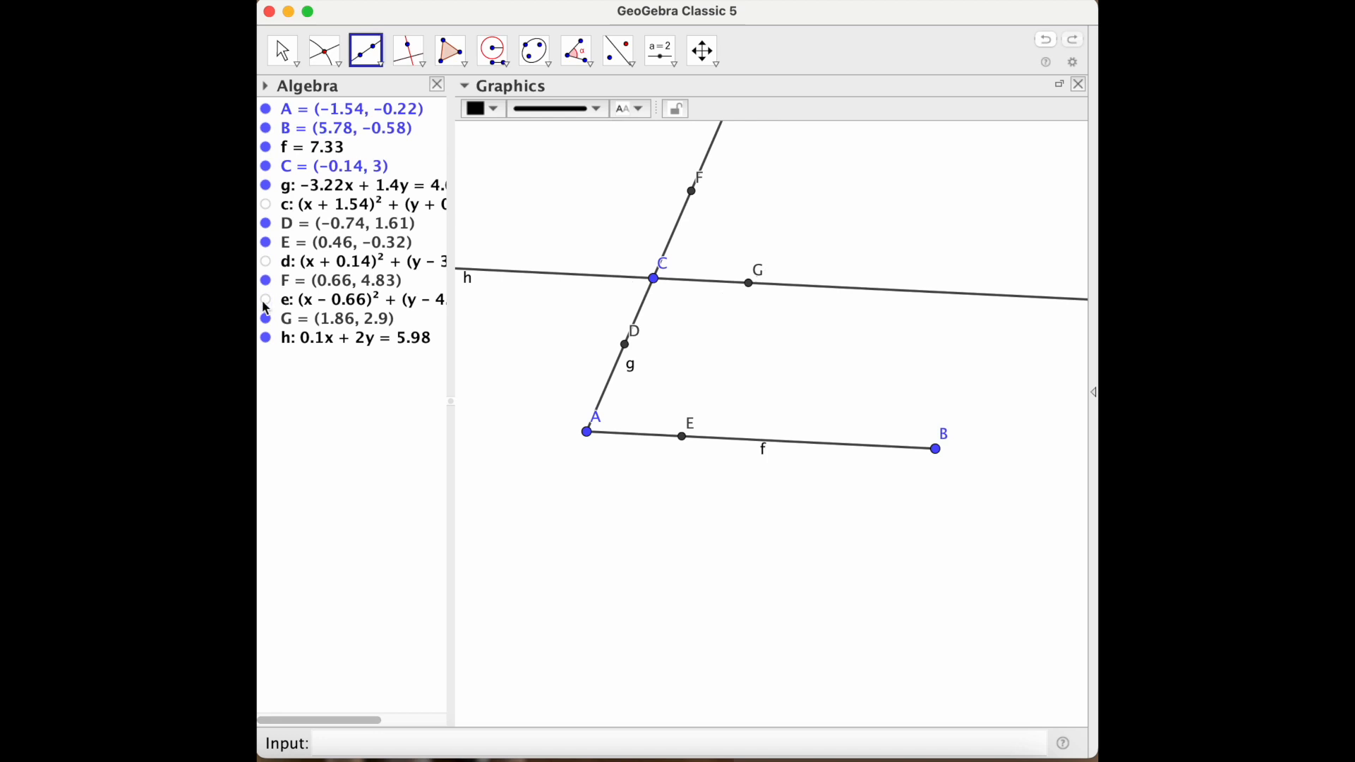
# - Hide ray AC and use the Parallel Line tool to construct the parallel to AB through point C
pyautogui.click(266, 187)
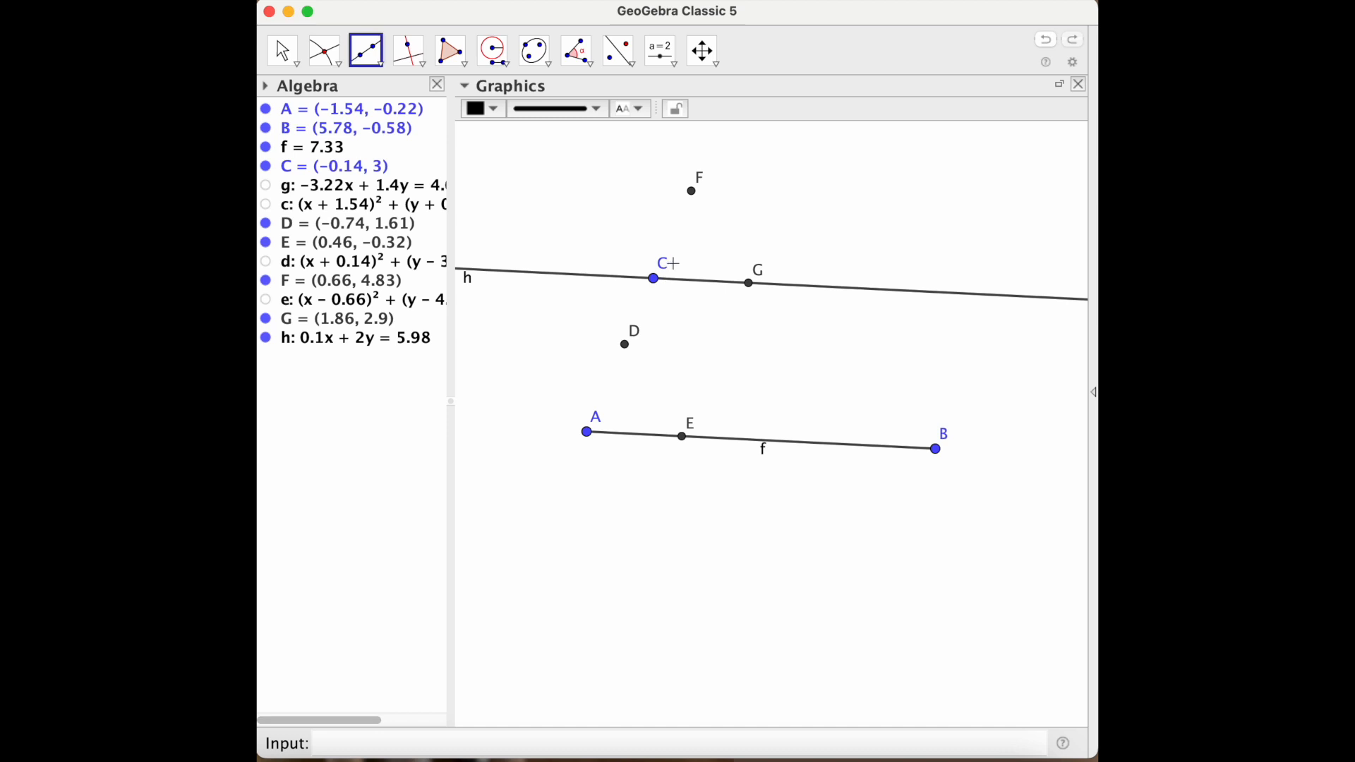
pyautogui.click(421, 62)
pyautogui.click(431, 137)
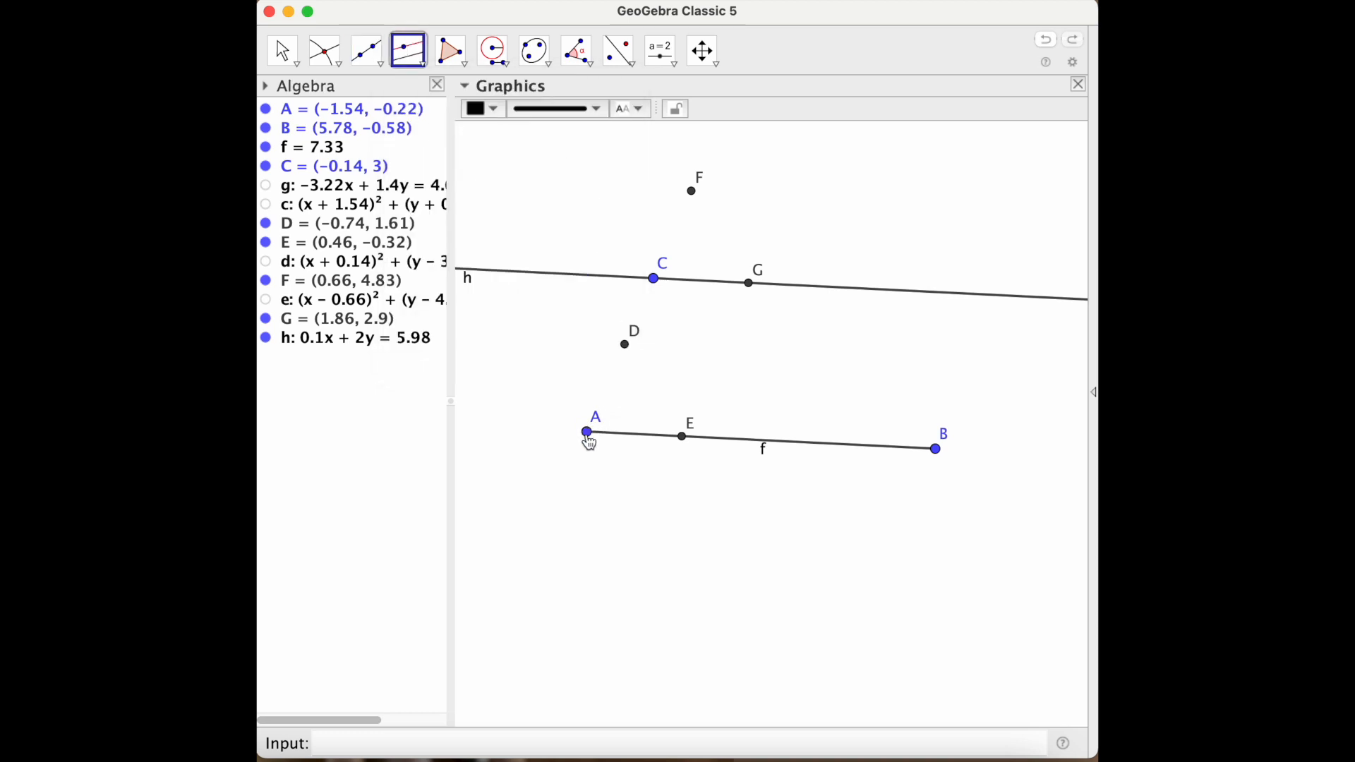
pyautogui.click(588, 431)
pyautogui.click(936, 458)
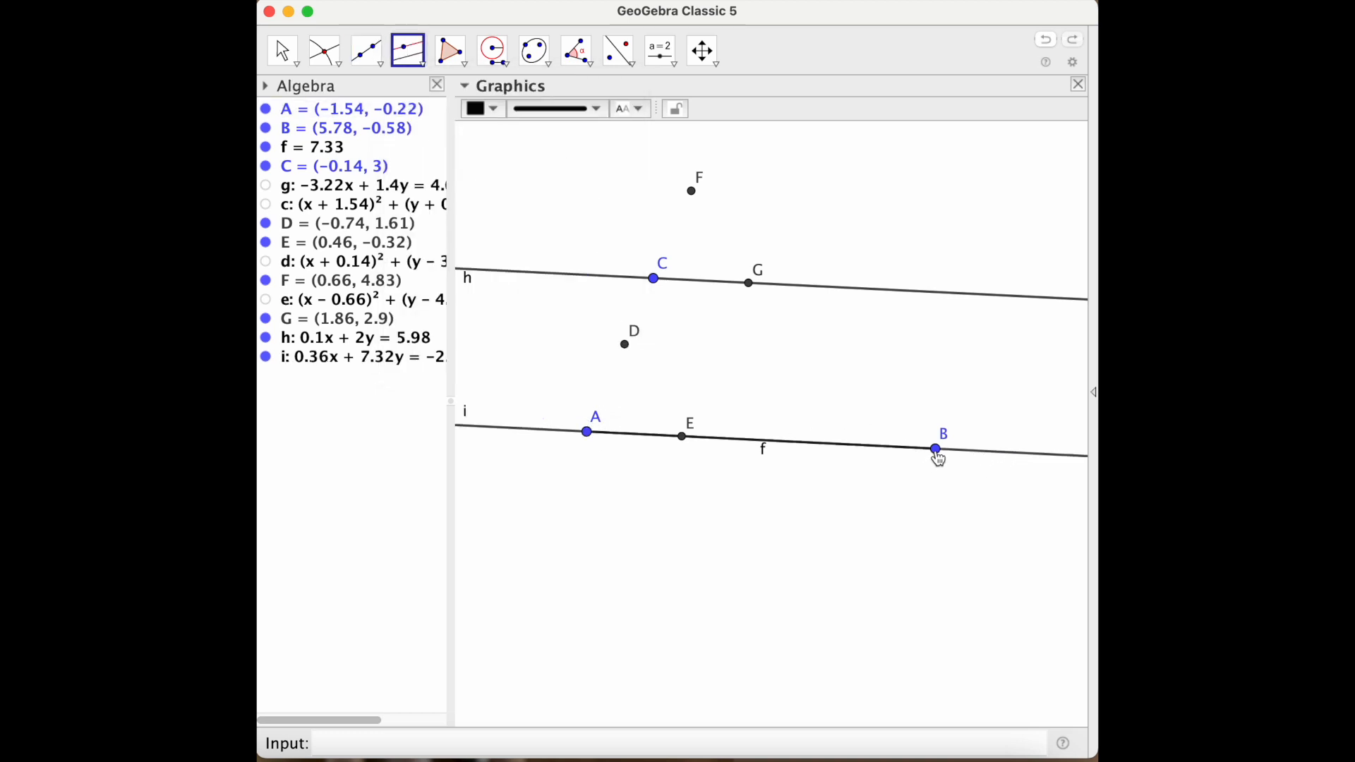
pyautogui.click(654, 279)
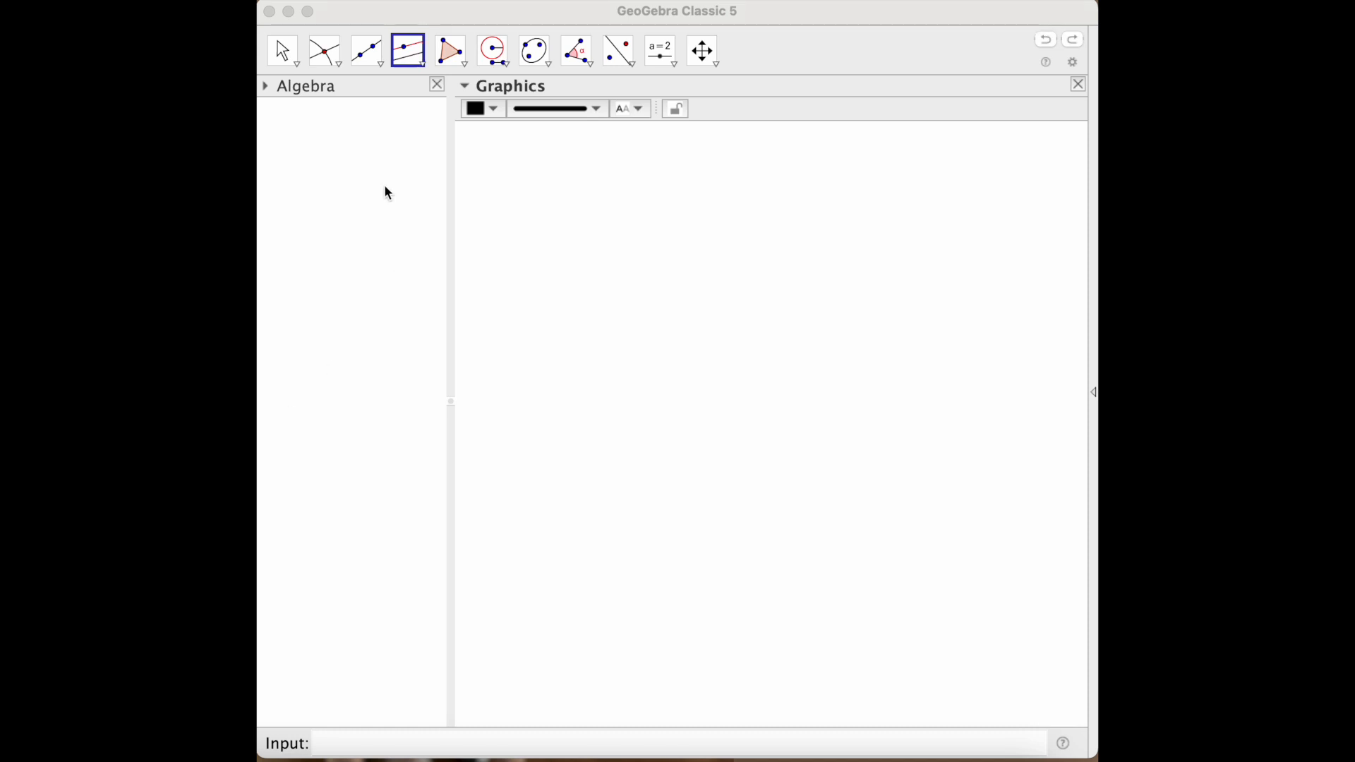
# - Draw a horizontal segment AB of given length 5, starting at about (-1.36, -2.1)
pyautogui.click(375, 69)
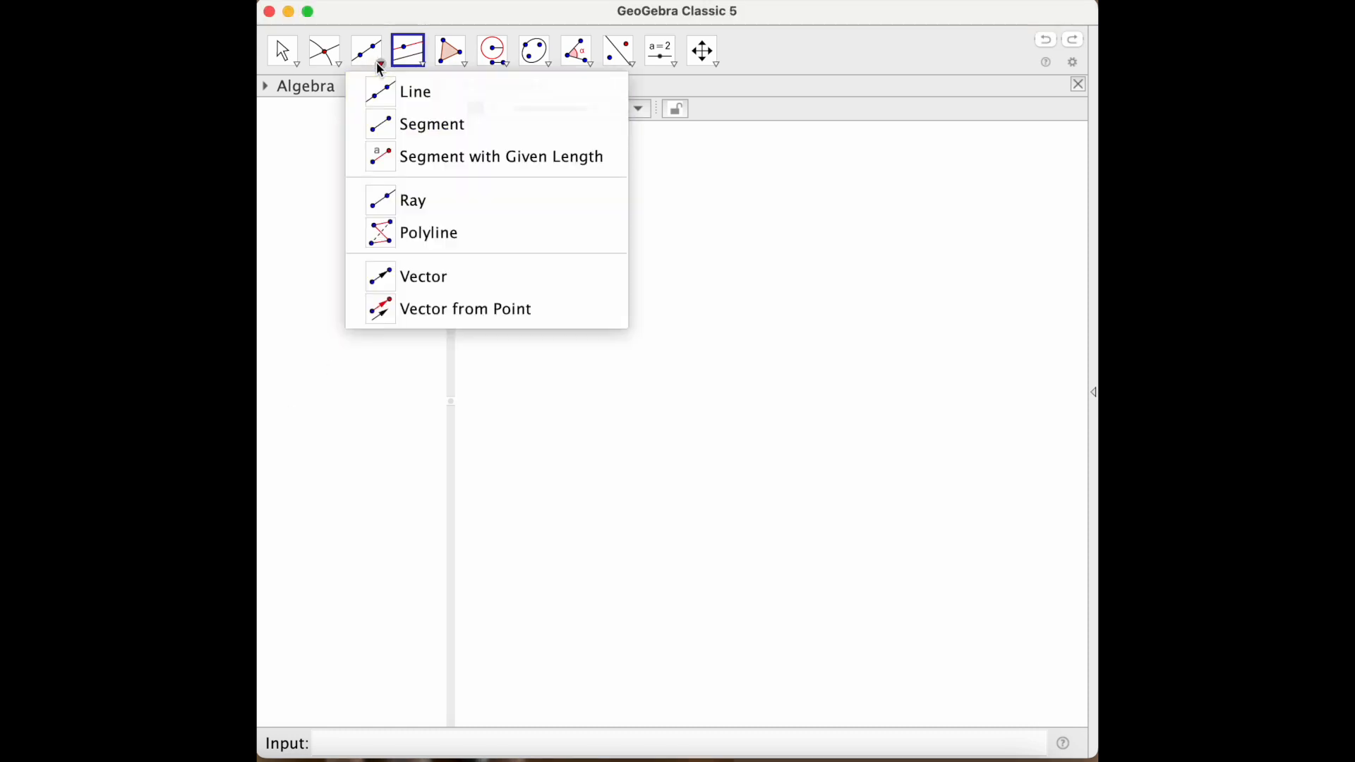
pyautogui.click(400, 158)
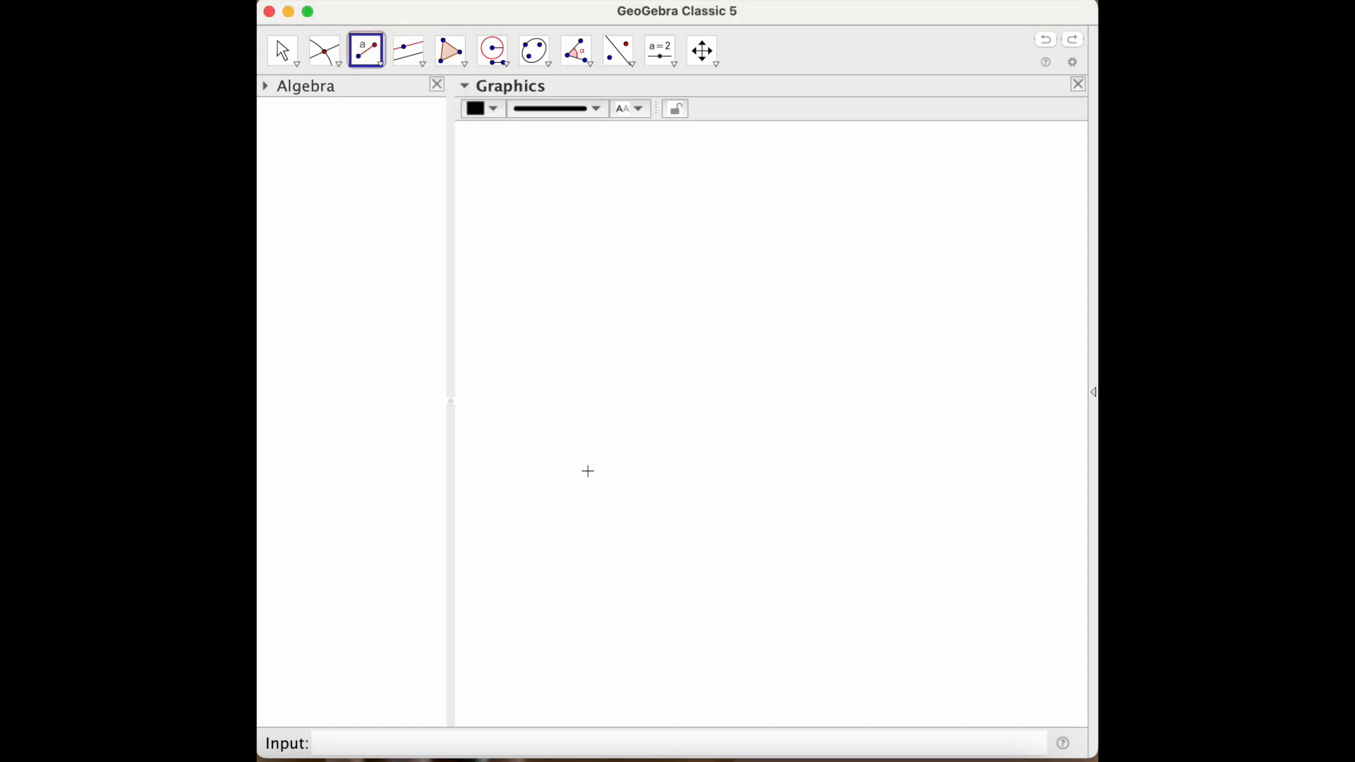
pyautogui.click(596, 523)
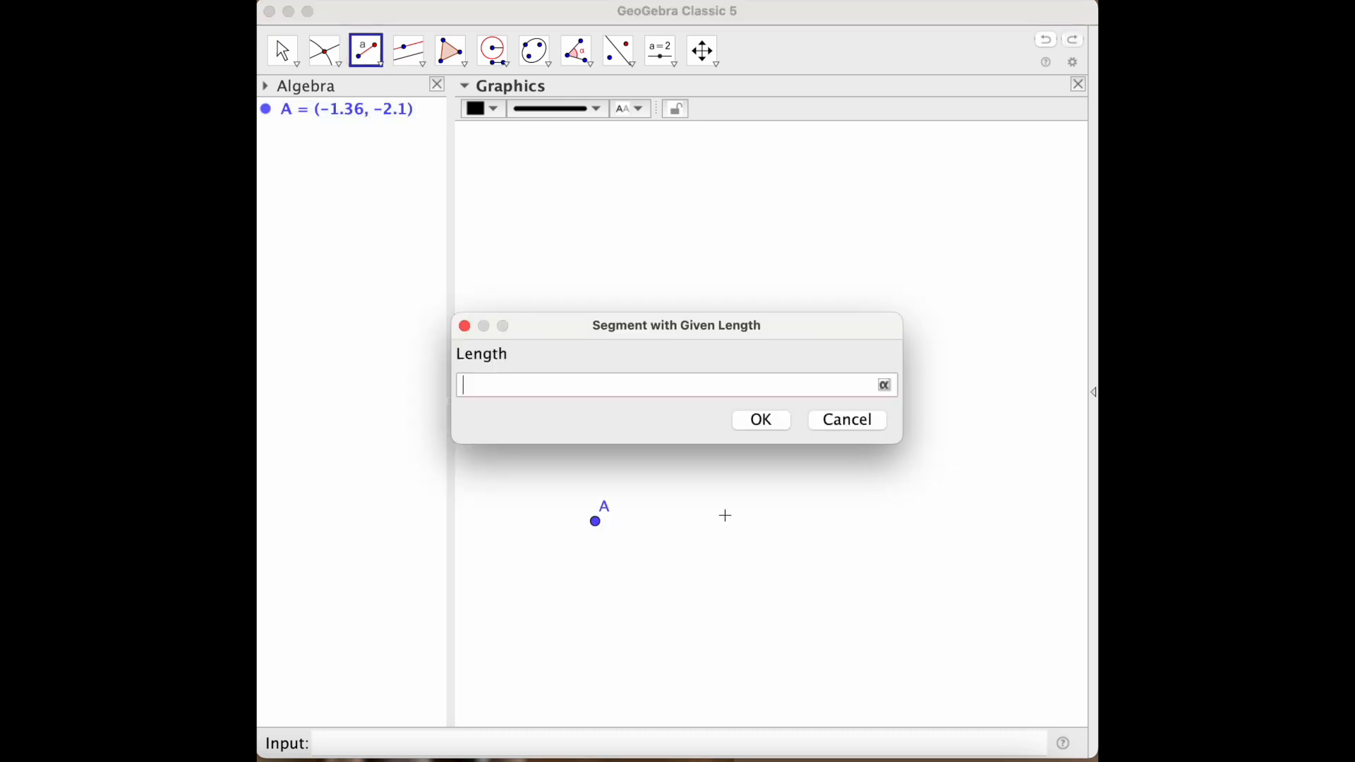
pyautogui.write('5')
pyautogui.press('Return')
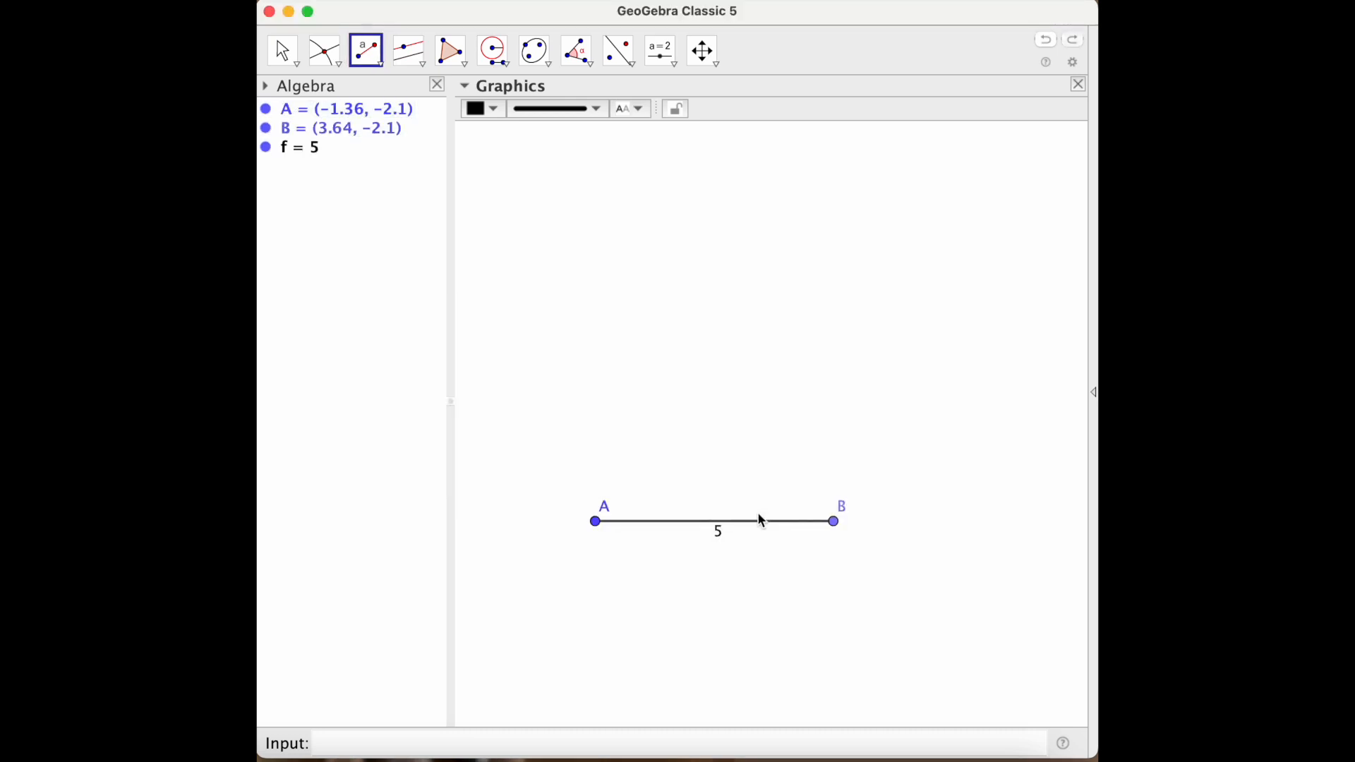
# - Place a point C at about (-0.4, 0.6) above segment AB and draw a ray from A through it
pyautogui.click(336, 57)
pyautogui.click(337, 87)
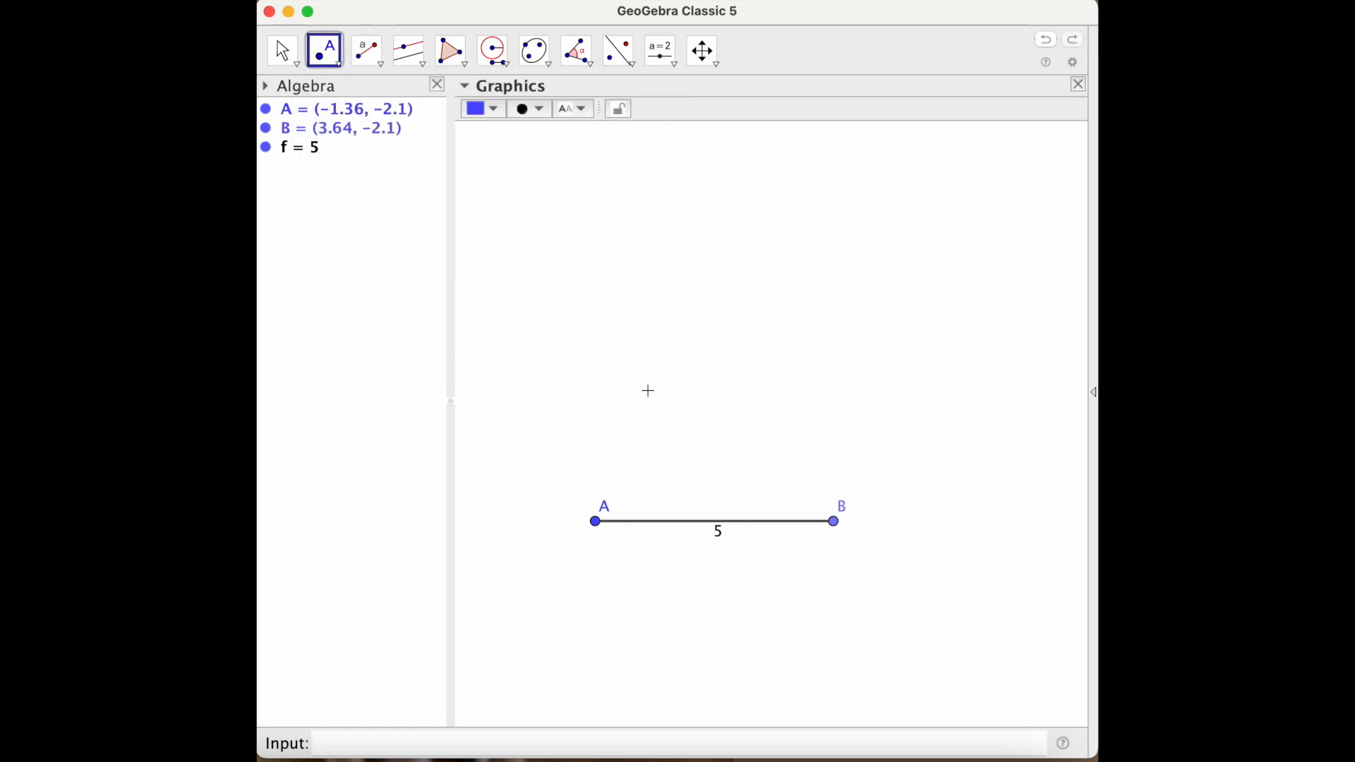
pyautogui.click(641, 393)
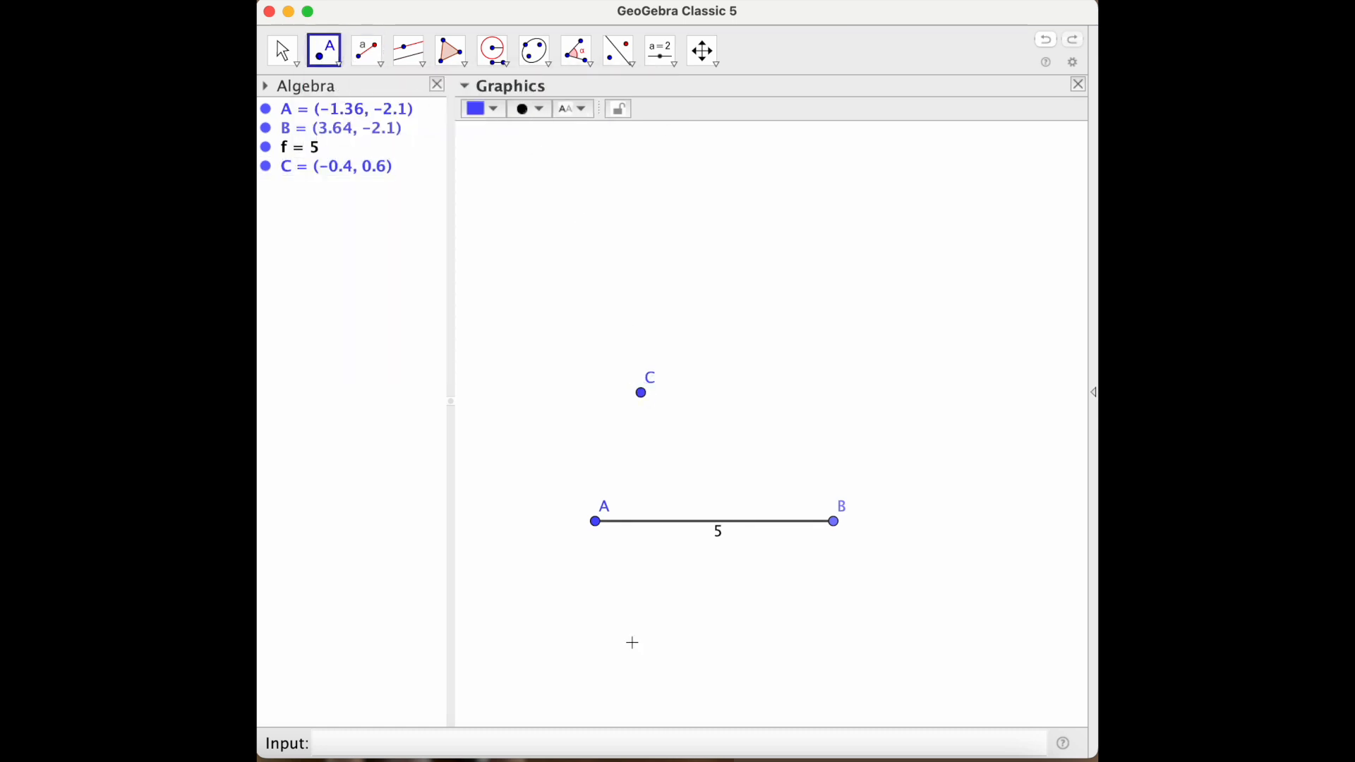
pyautogui.click(379, 70)
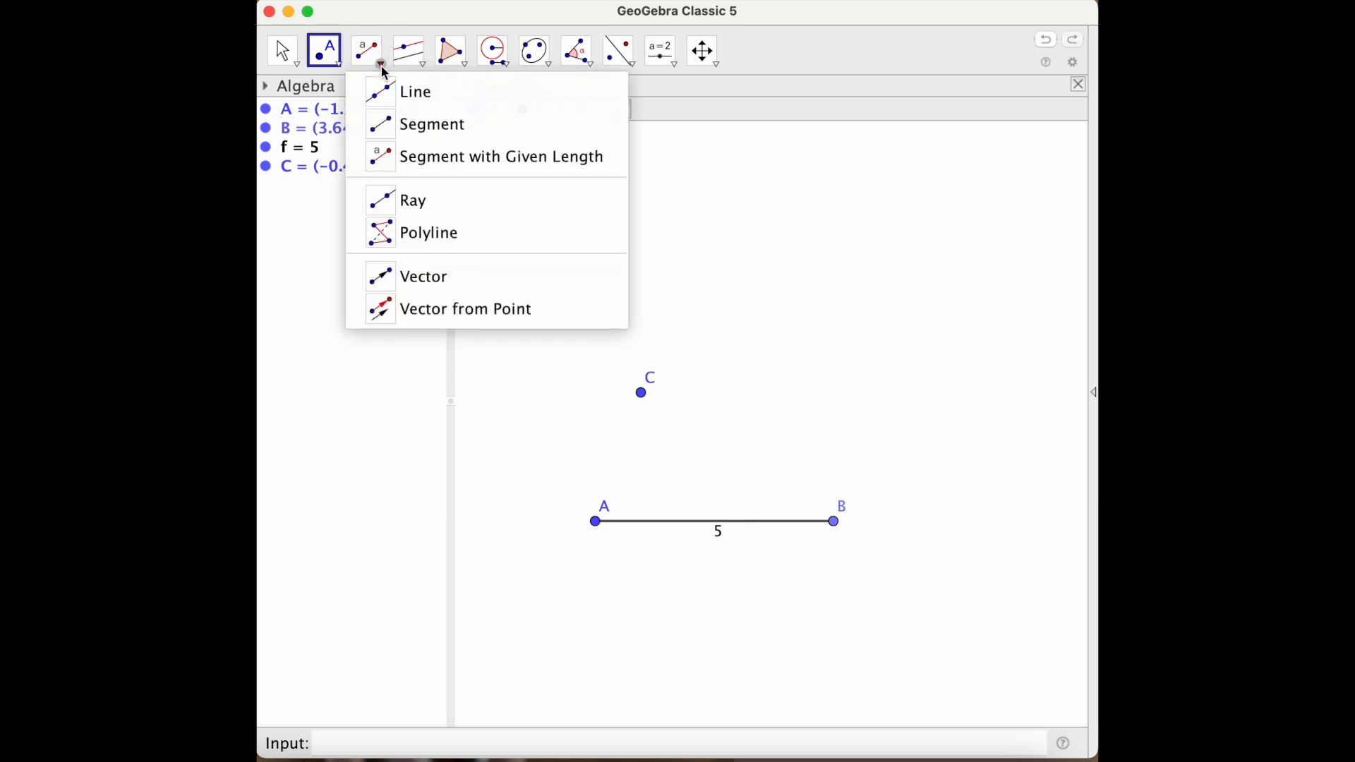
pyautogui.click(397, 209)
pyautogui.click(595, 522)
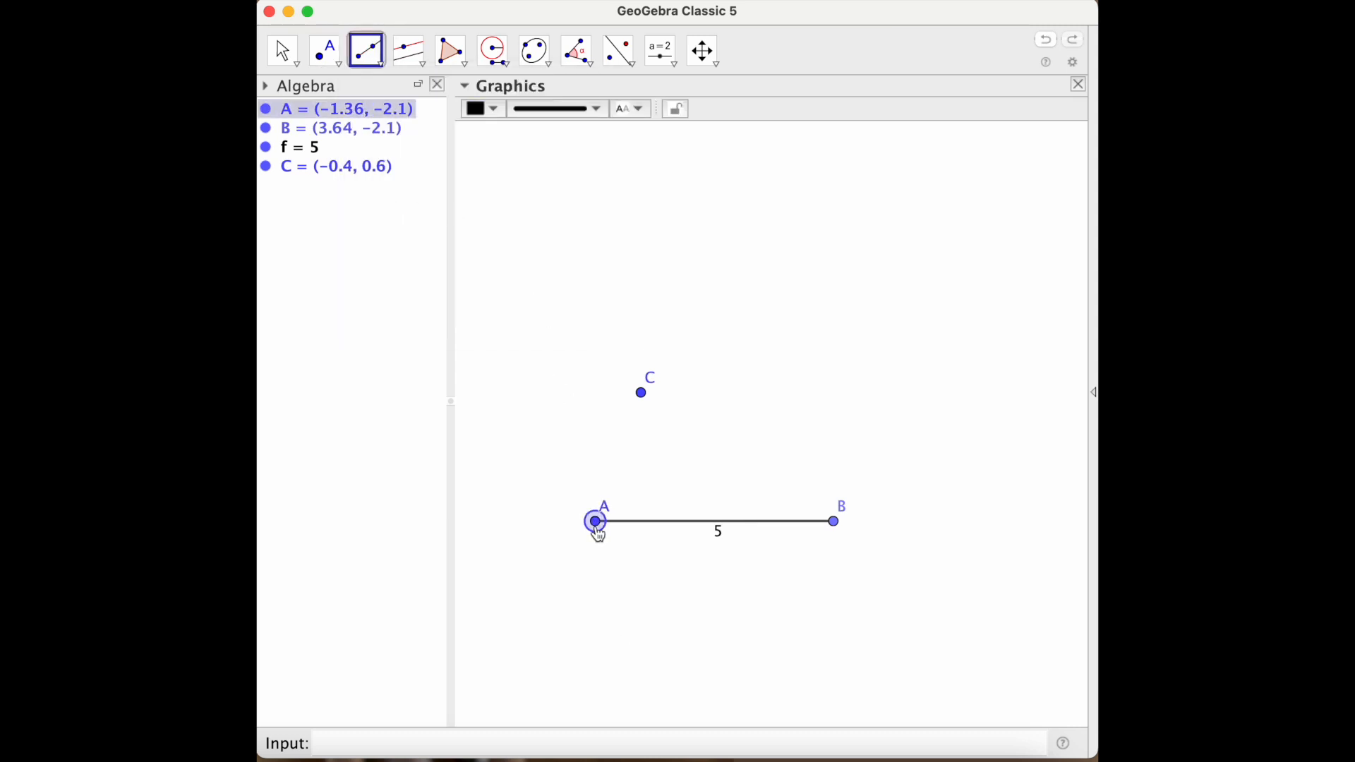
pyautogui.click(641, 393)
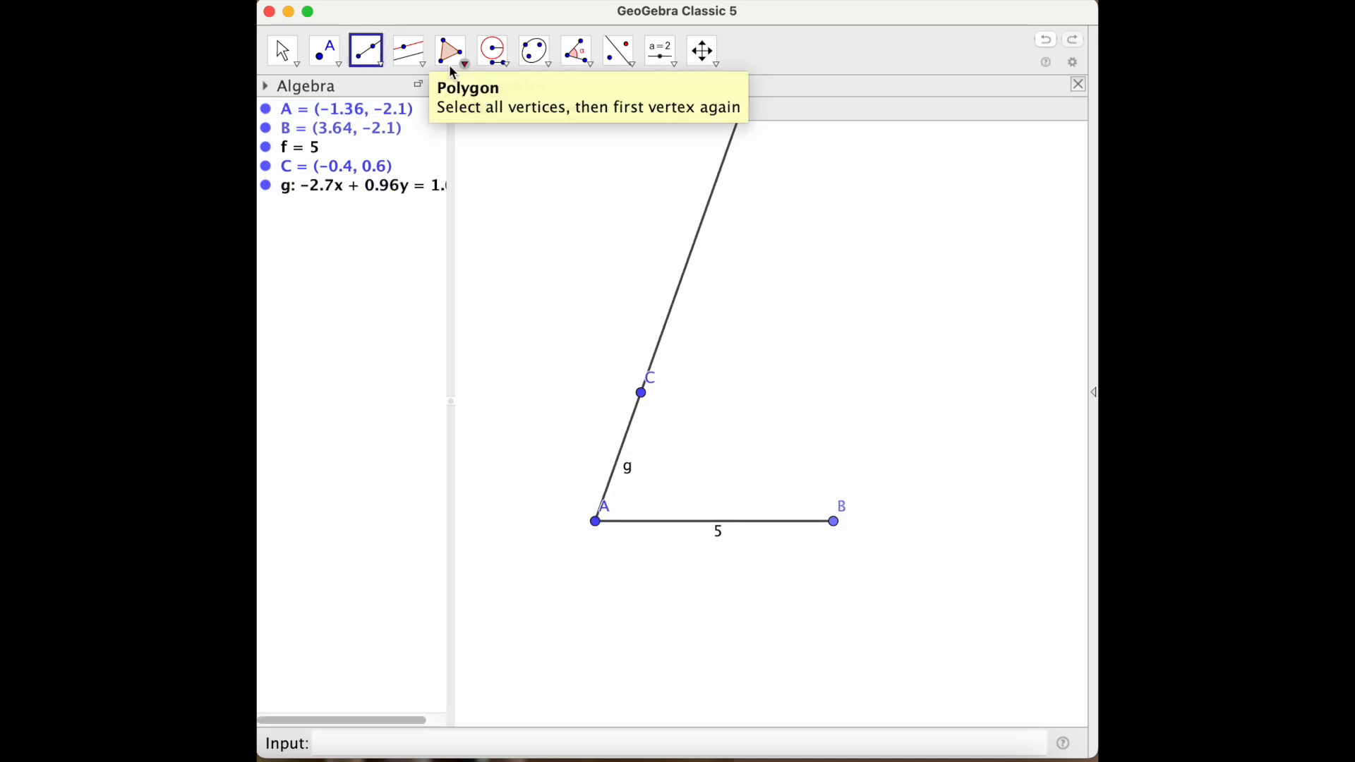
# - Draw a circle of radius 2 centred at A
pyautogui.click(510, 65)
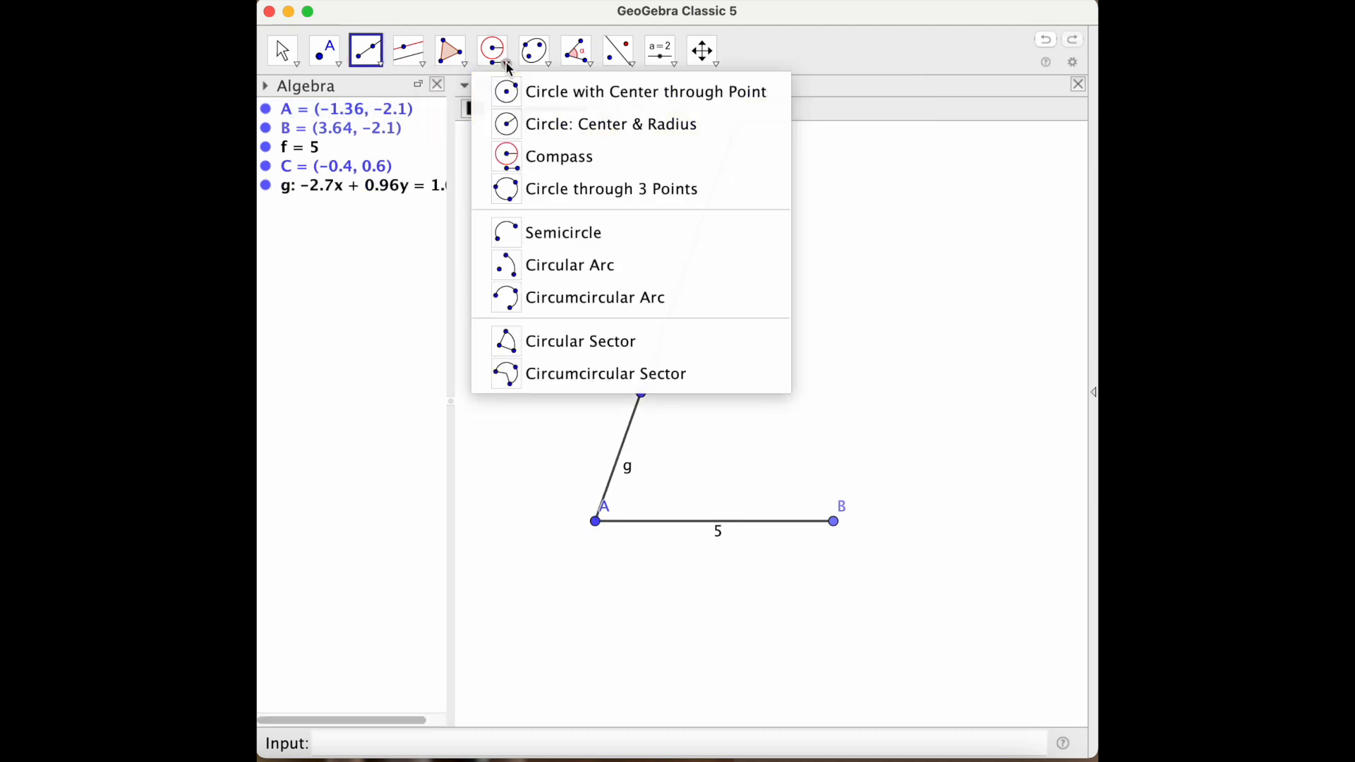
pyautogui.click(607, 124)
pyautogui.click(597, 523)
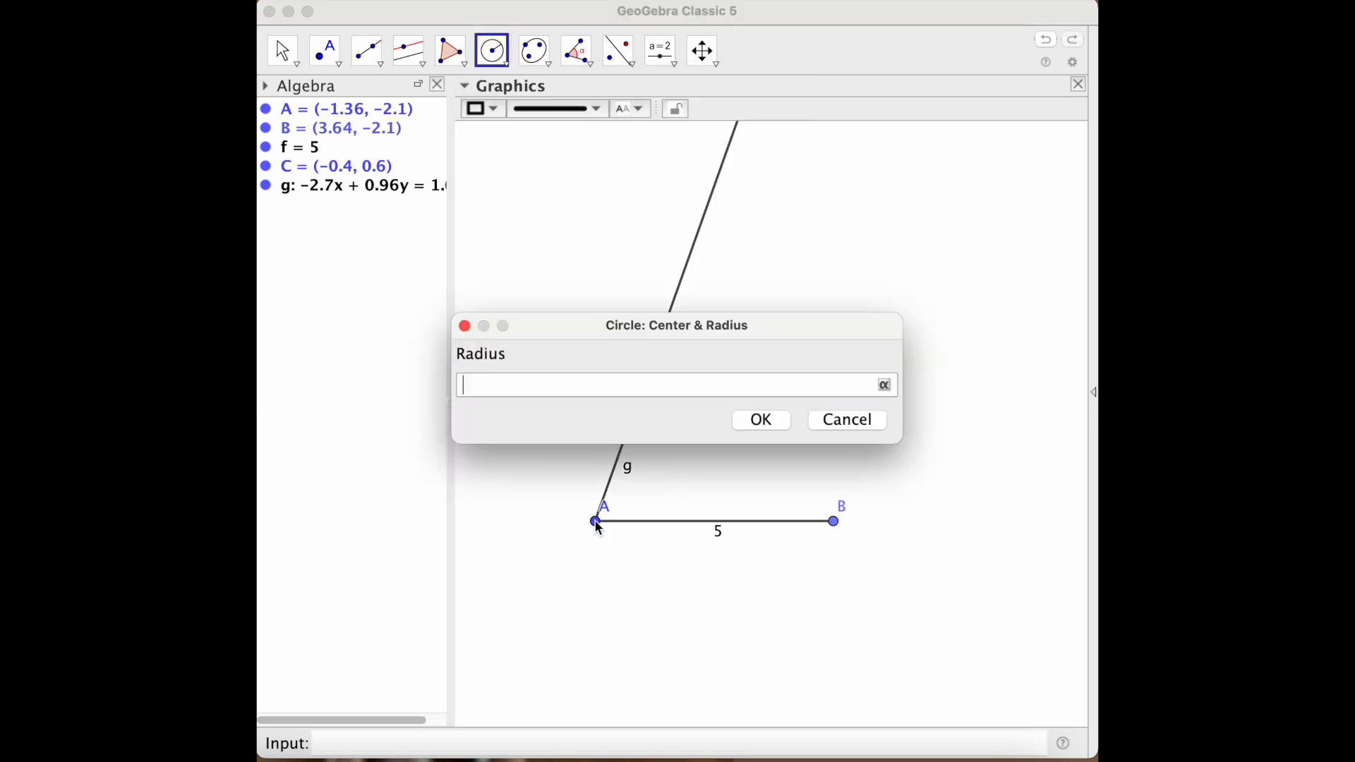
pyautogui.write('2')
pyautogui.press('Return')
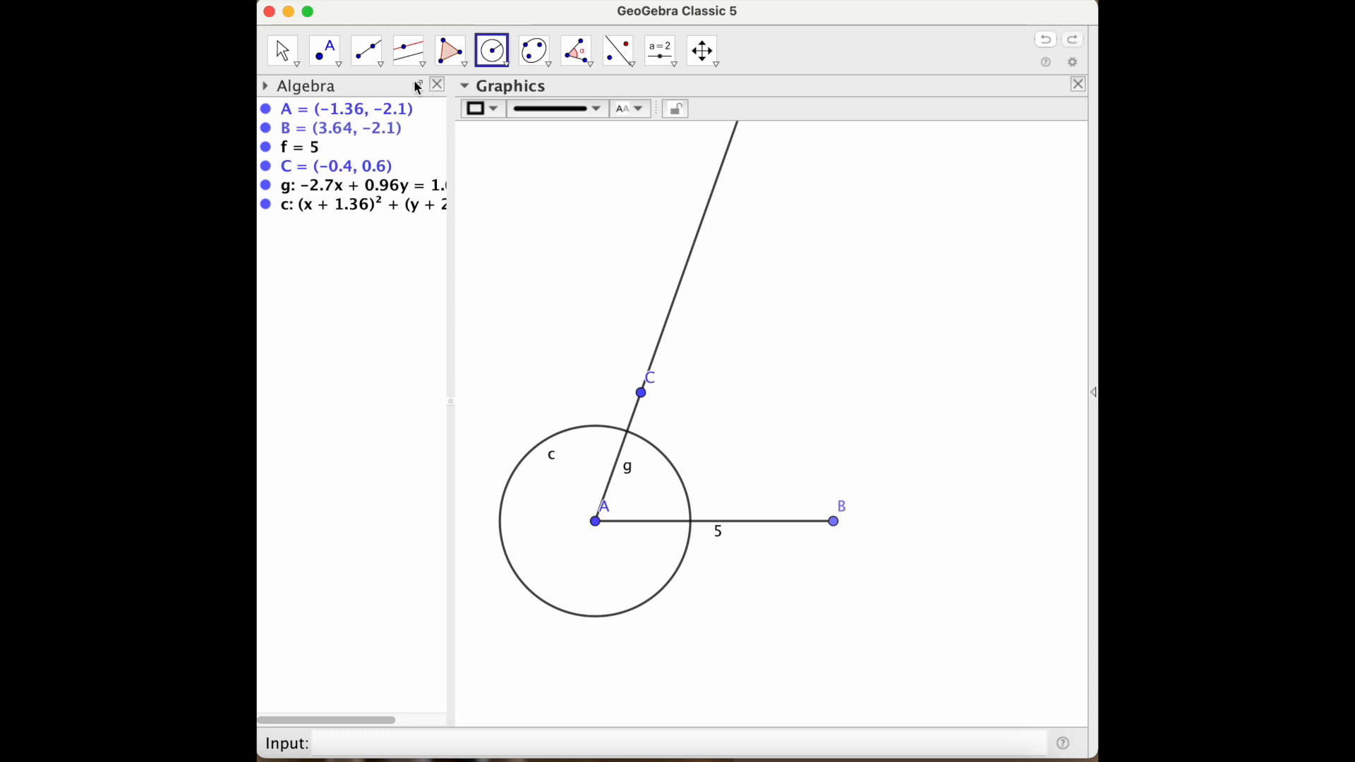
# - Mark the intersections of the circle around A with ray AC and with segment AB
pyautogui.click(382, 64)
pyautogui.click(328, 62)
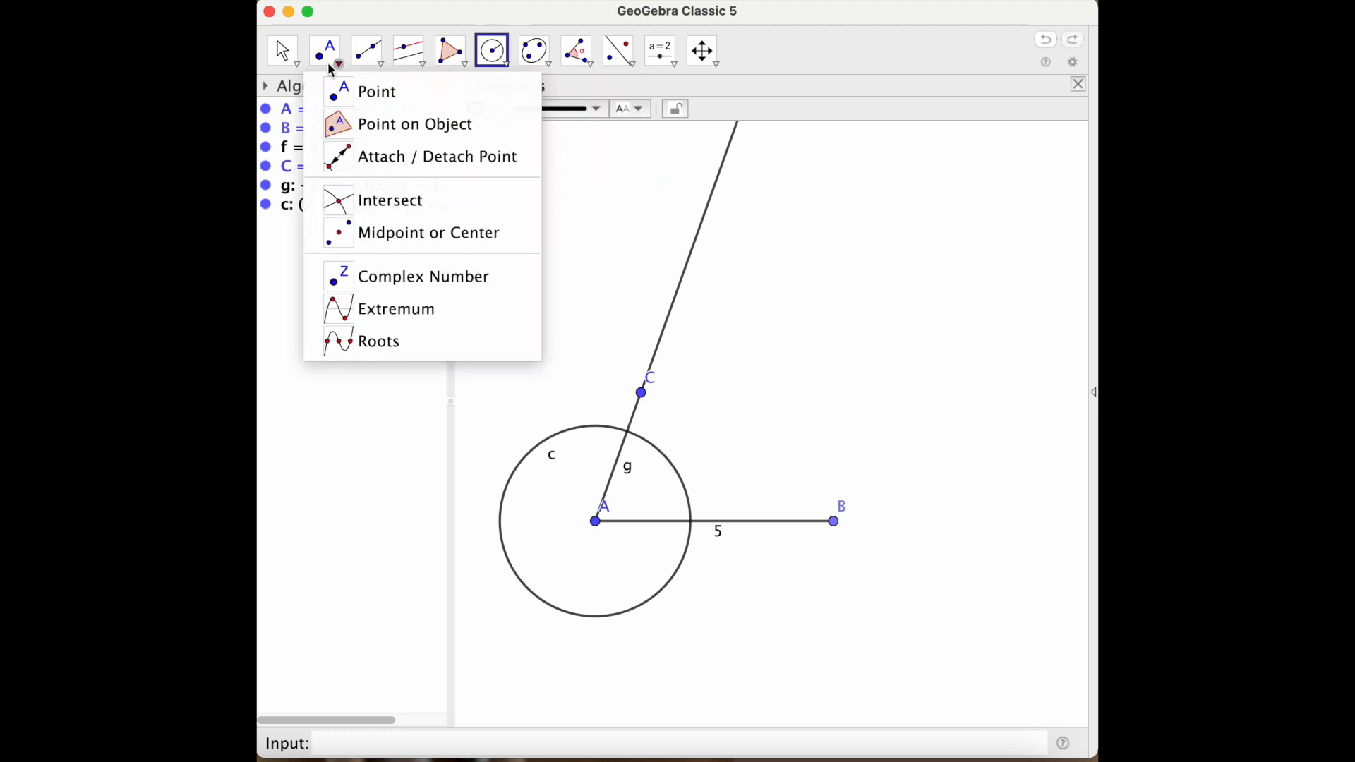
pyautogui.click(338, 199)
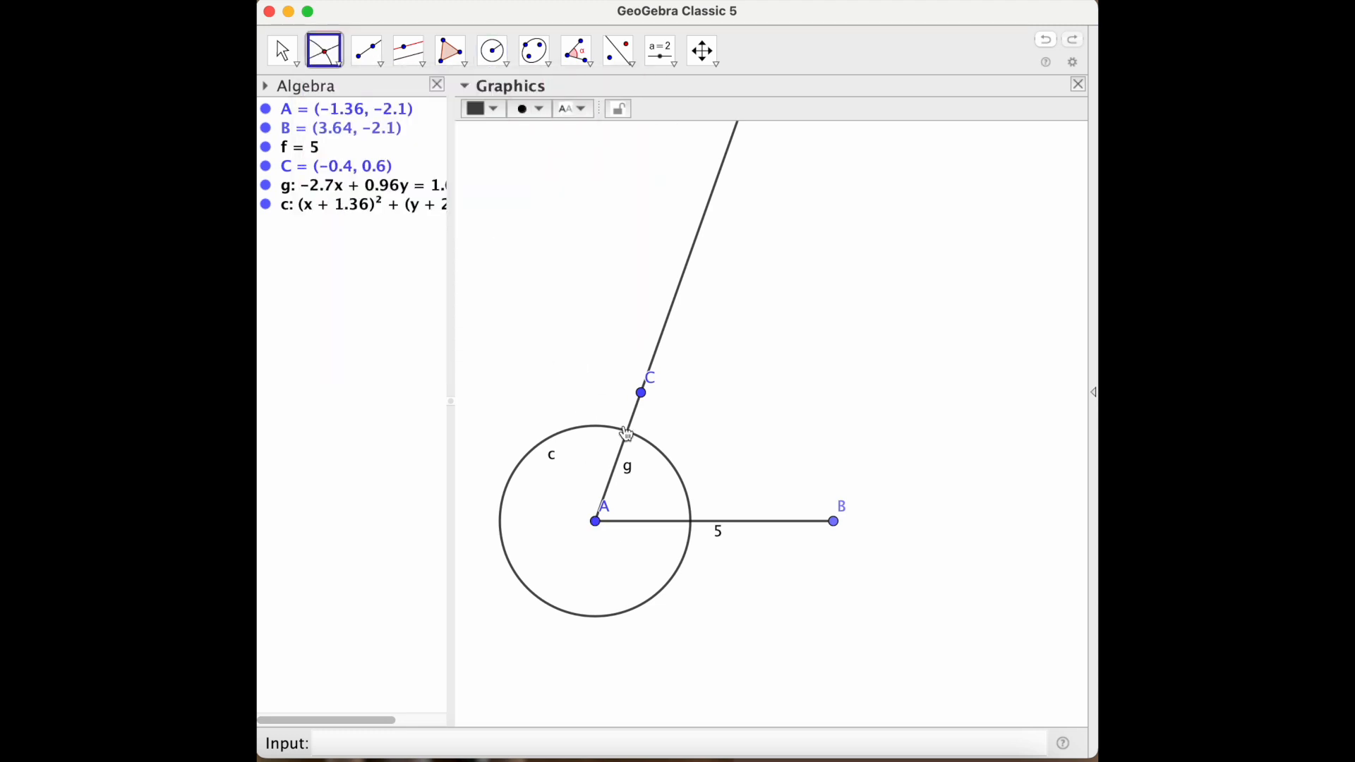
pyautogui.click(628, 431)
pyautogui.click(690, 523)
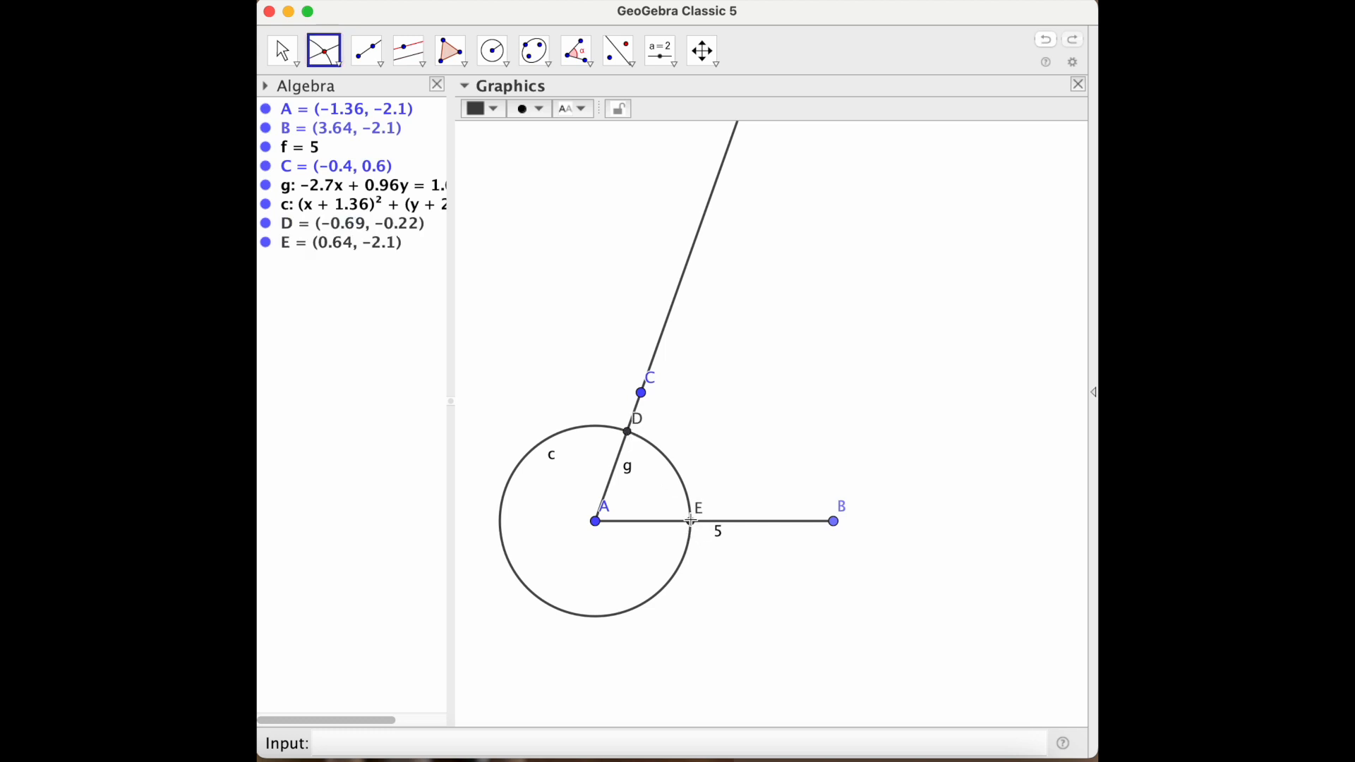
# - Draw a circle of radius 2 centred at C and mark where it crosses ray AC beyond C
pyautogui.click(493, 51)
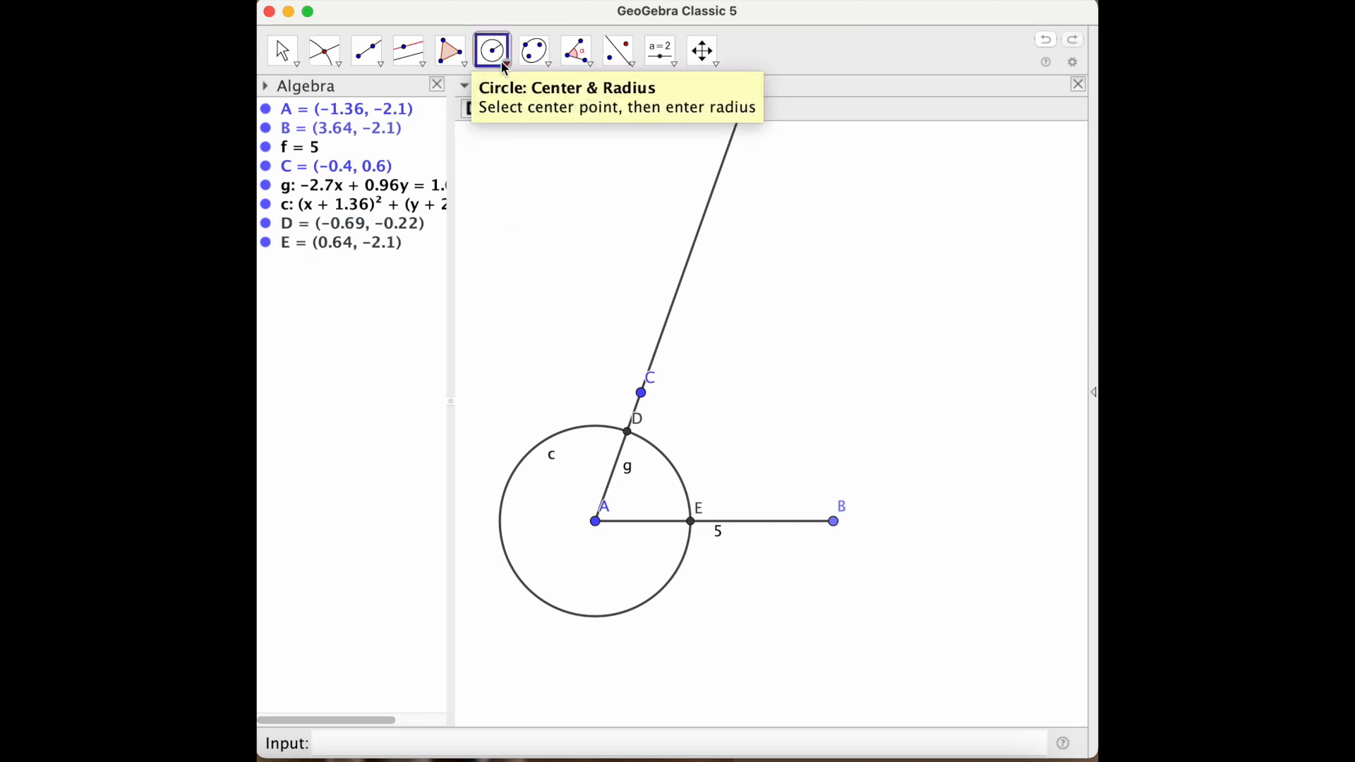
pyautogui.click(647, 400)
pyautogui.write('2')
pyautogui.press('Return')
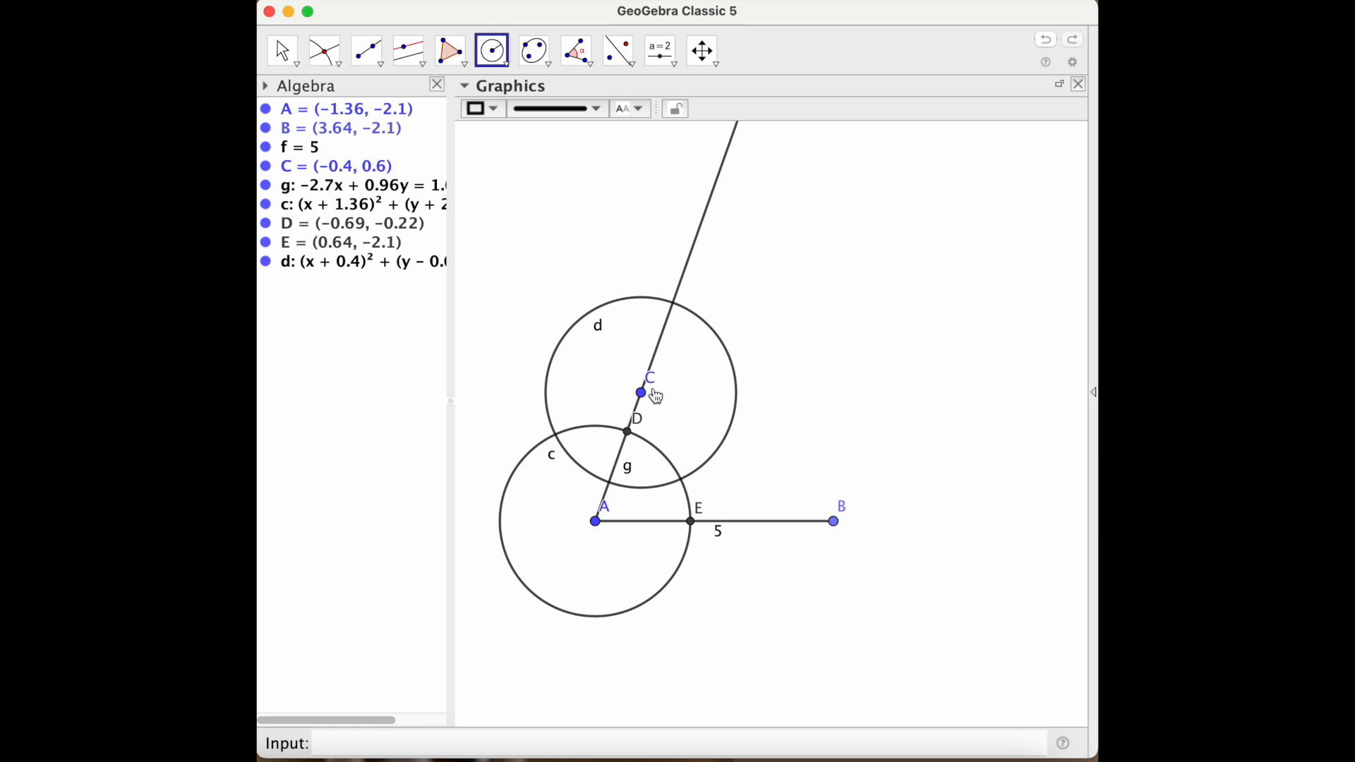
pyautogui.click(339, 60)
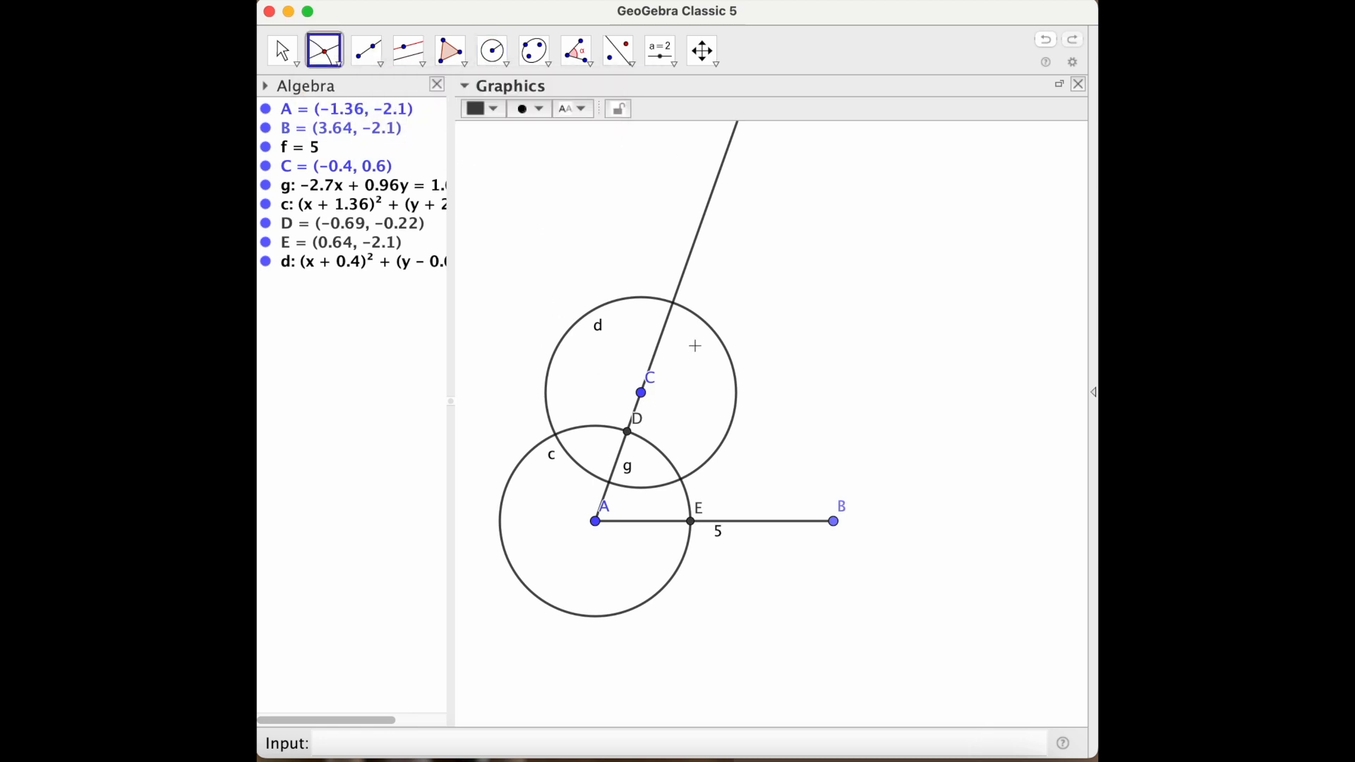
pyautogui.click(674, 304)
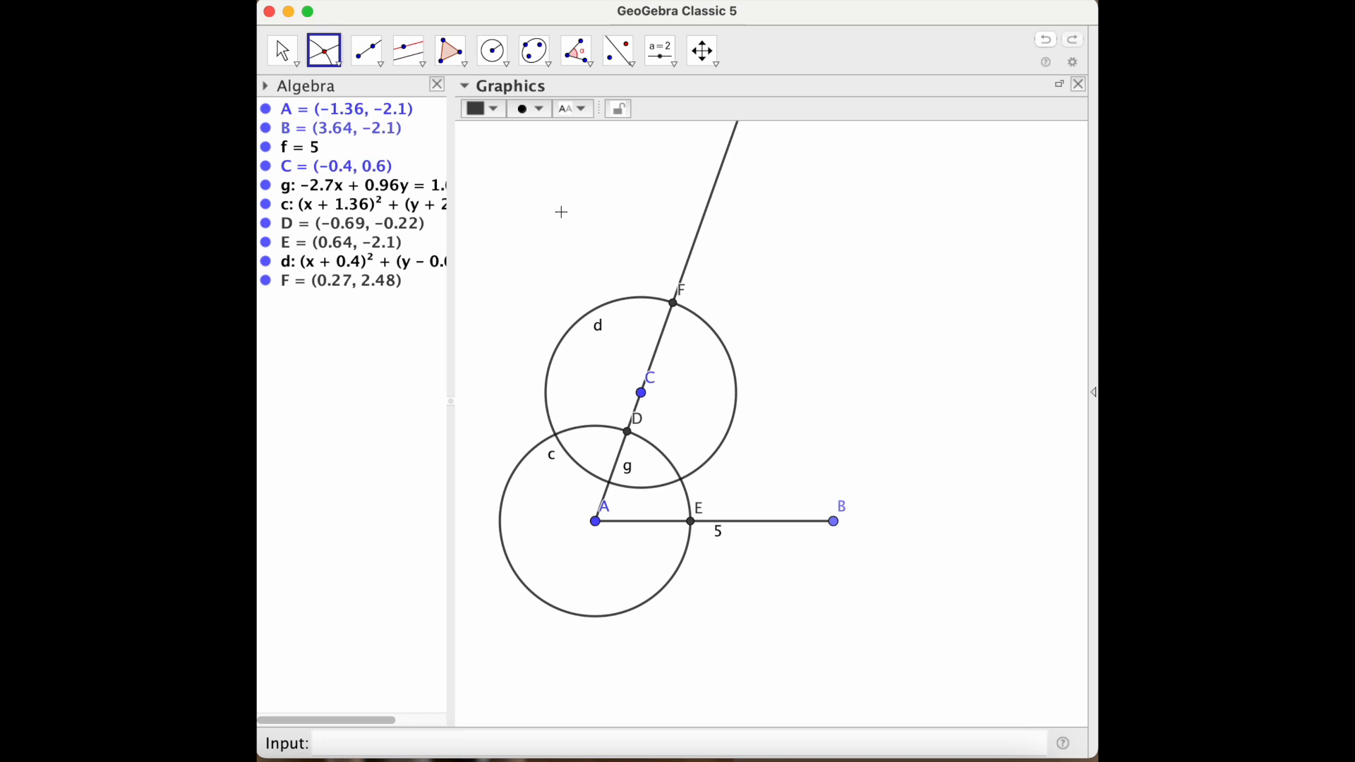
# - Use the Compass to draw a circle with radius DE centred at F, and mark its intersection with circle d on B's side of the ray
pyautogui.click(504, 61)
pyautogui.click(517, 164)
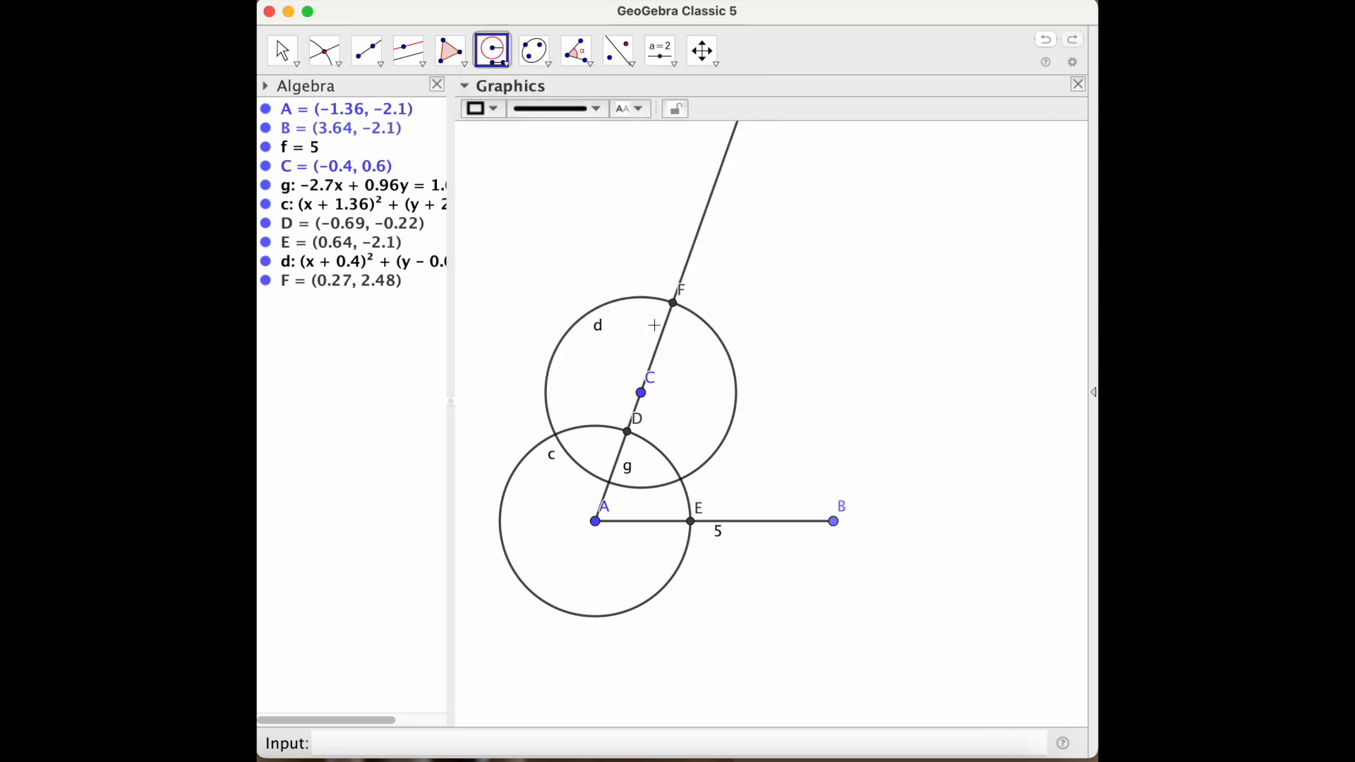
pyautogui.click(629, 432)
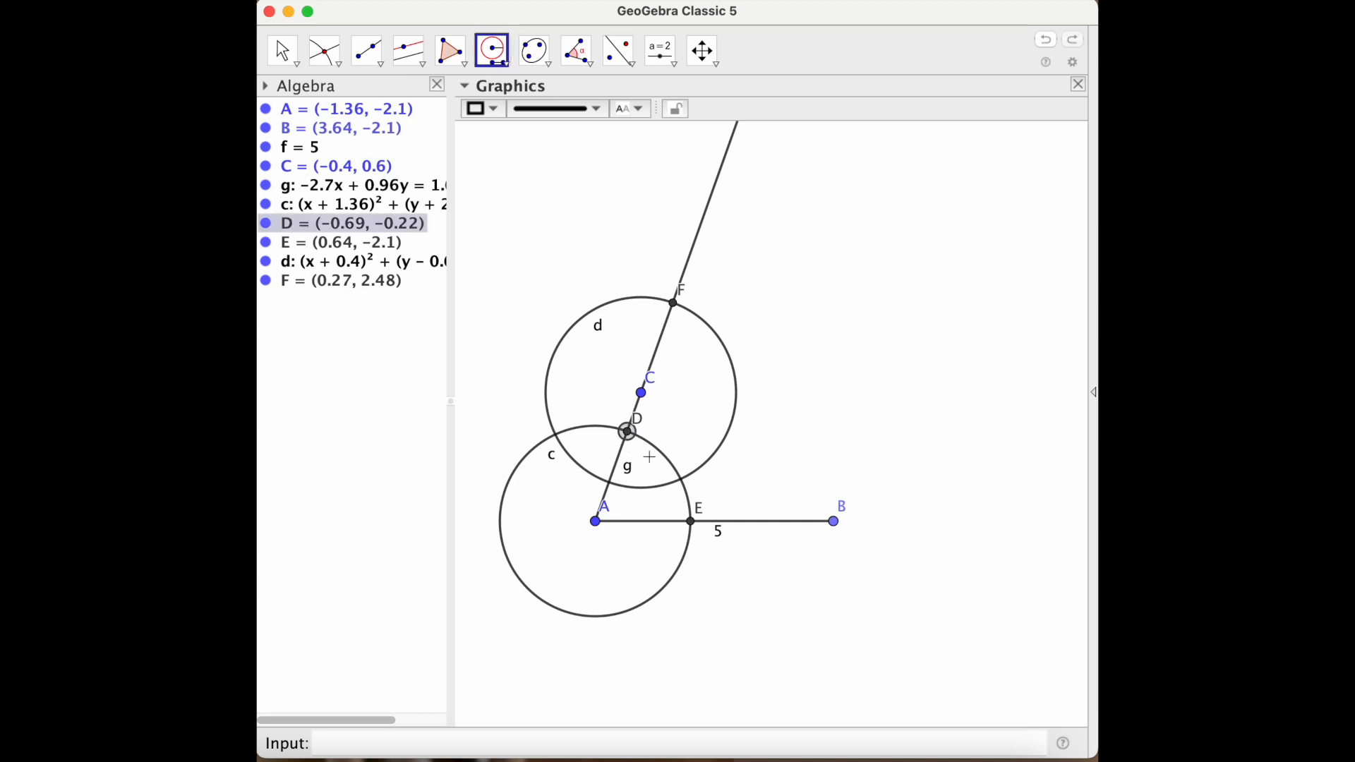
pyautogui.click(691, 523)
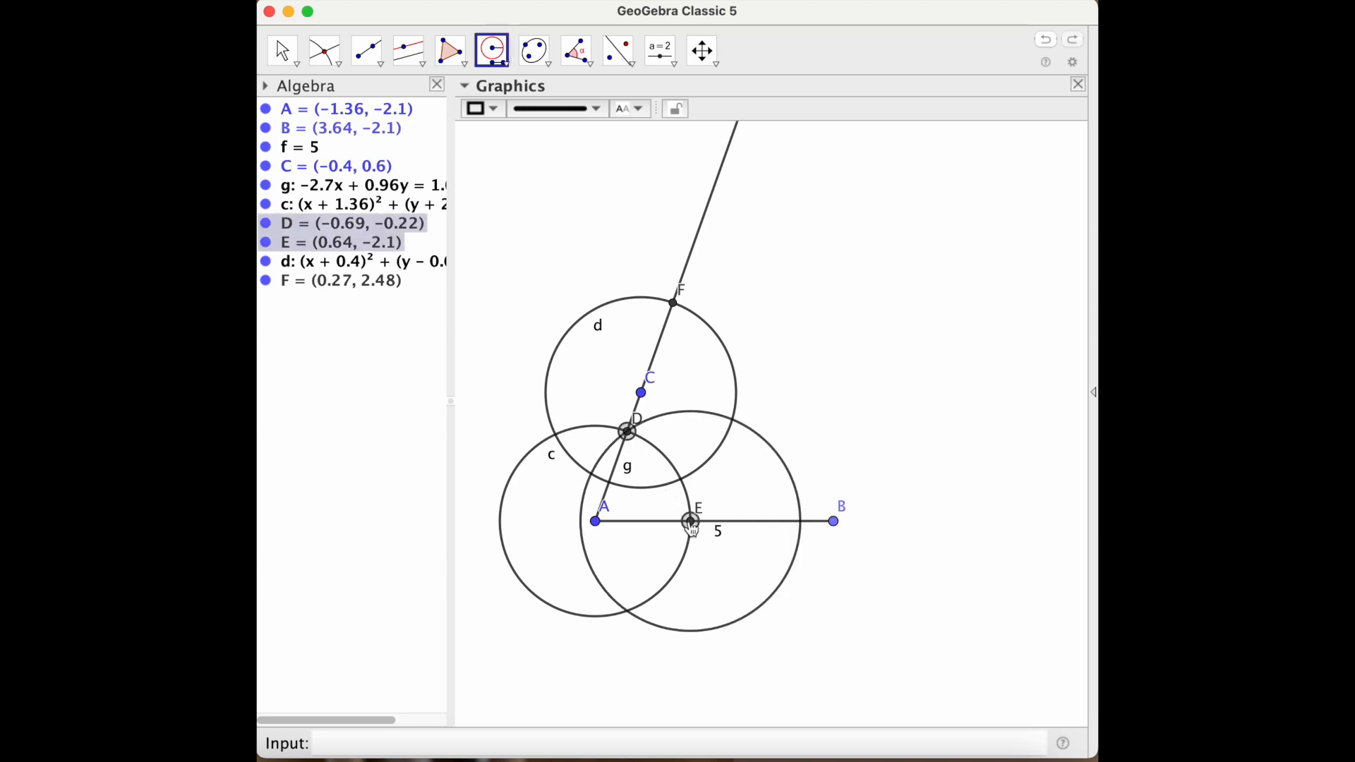
pyautogui.click(674, 302)
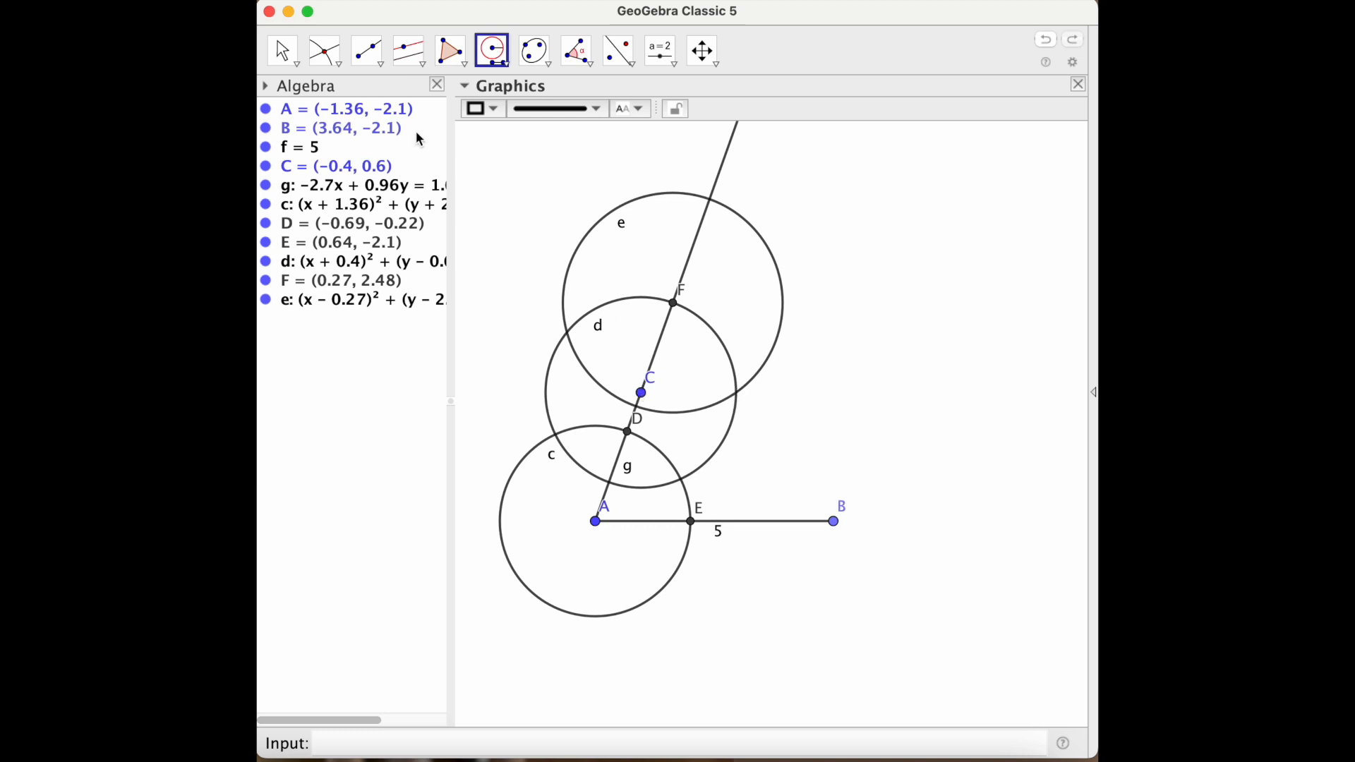
pyautogui.click(324, 51)
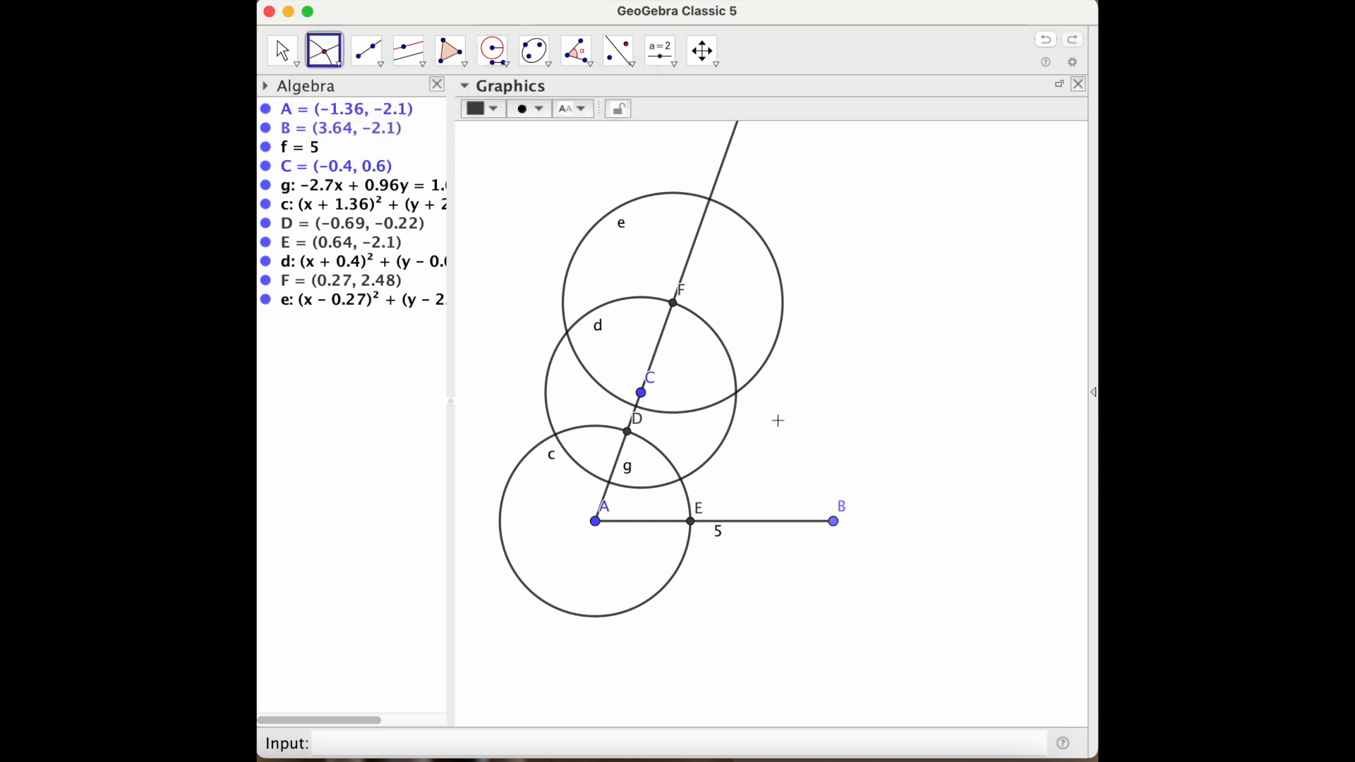
pyautogui.click(737, 395)
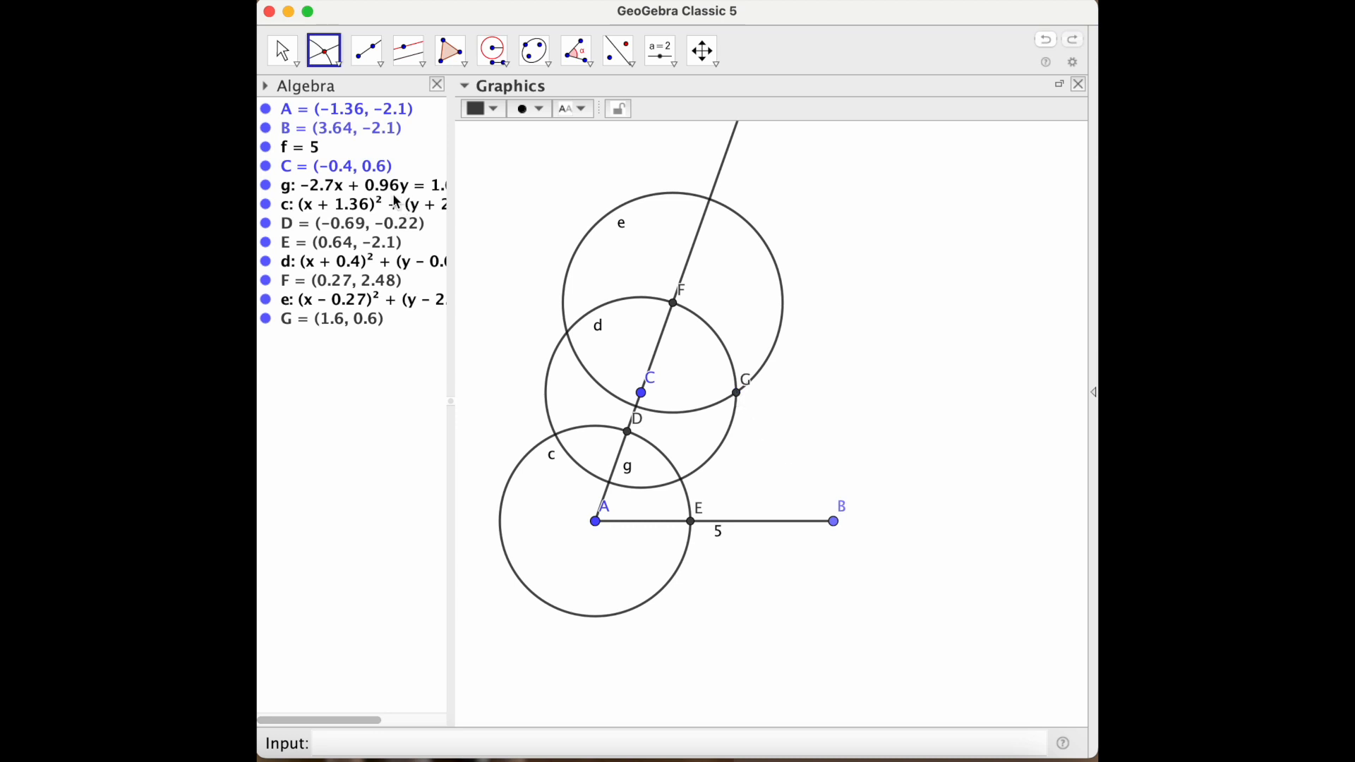
# - Draw a line through C and G as the parallel to segment AB
pyautogui.click(381, 65)
pyautogui.click(382, 92)
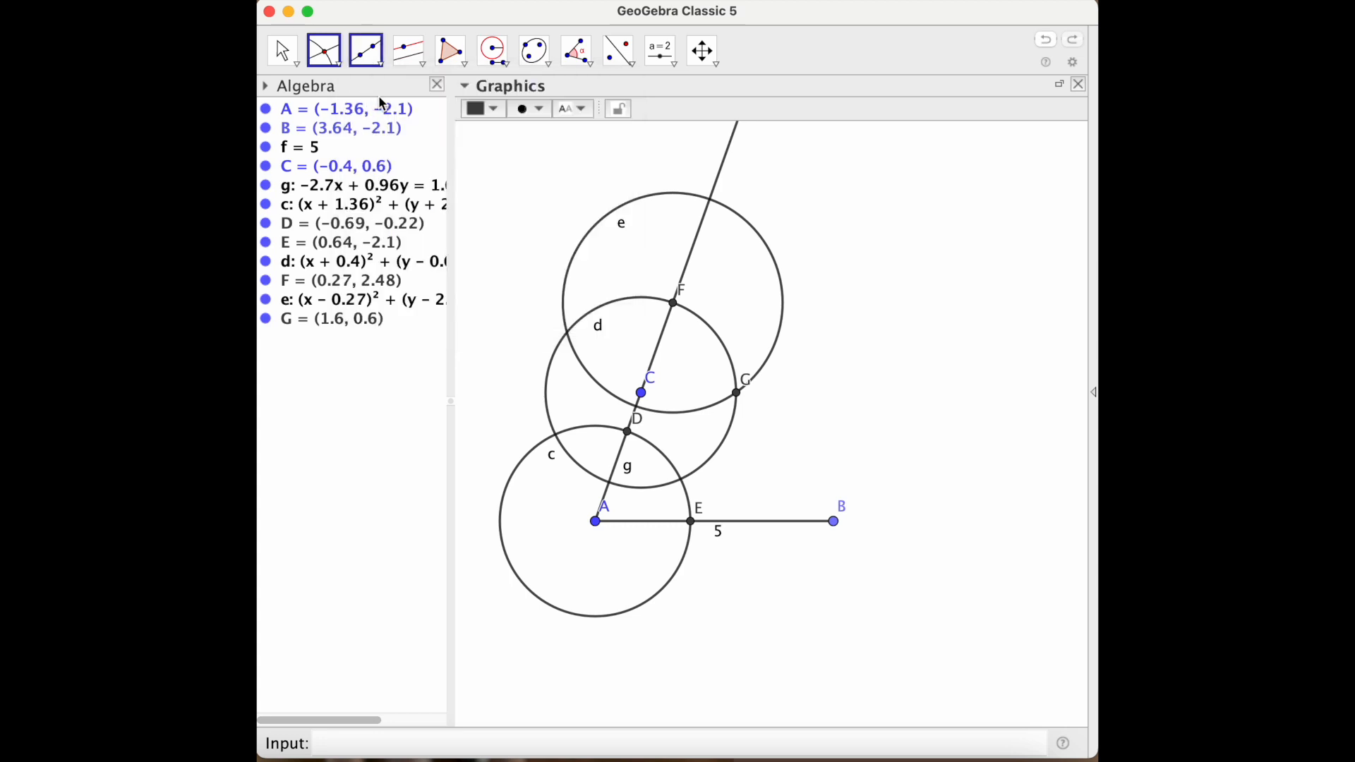
pyautogui.click(641, 393)
pyautogui.click(737, 393)
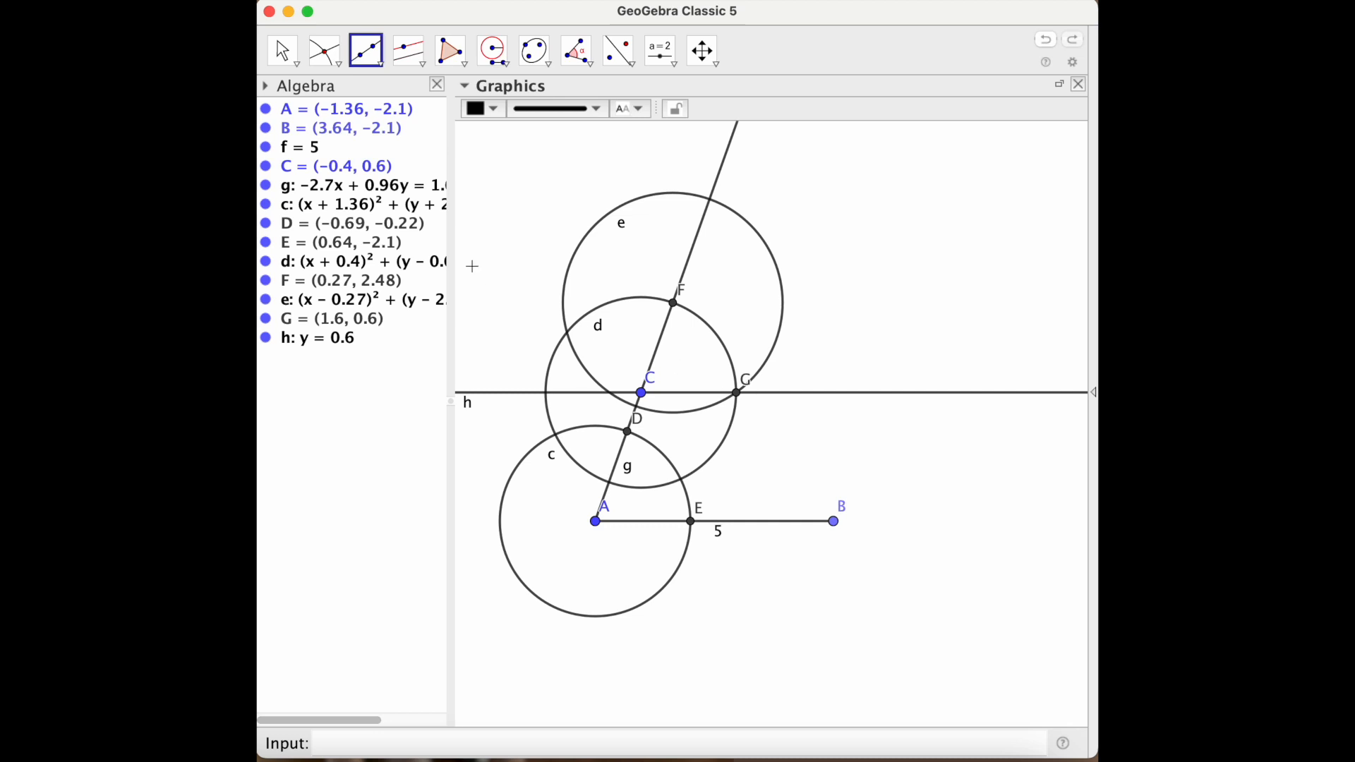
# - Hide ray g, construction circles c, d and e, and points D, E and F
pyautogui.click(267, 186)
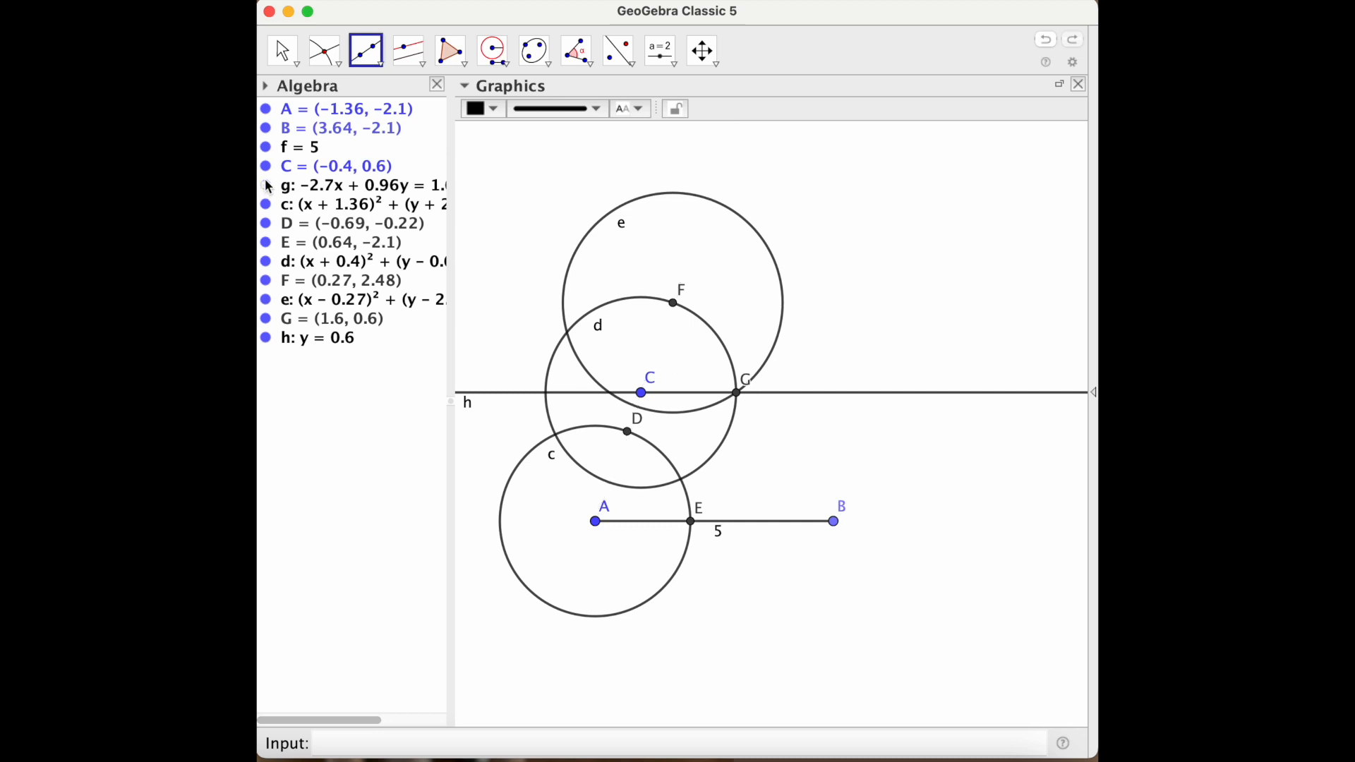
pyautogui.click(267, 186)
pyautogui.click(267, 186)
pyautogui.click(267, 206)
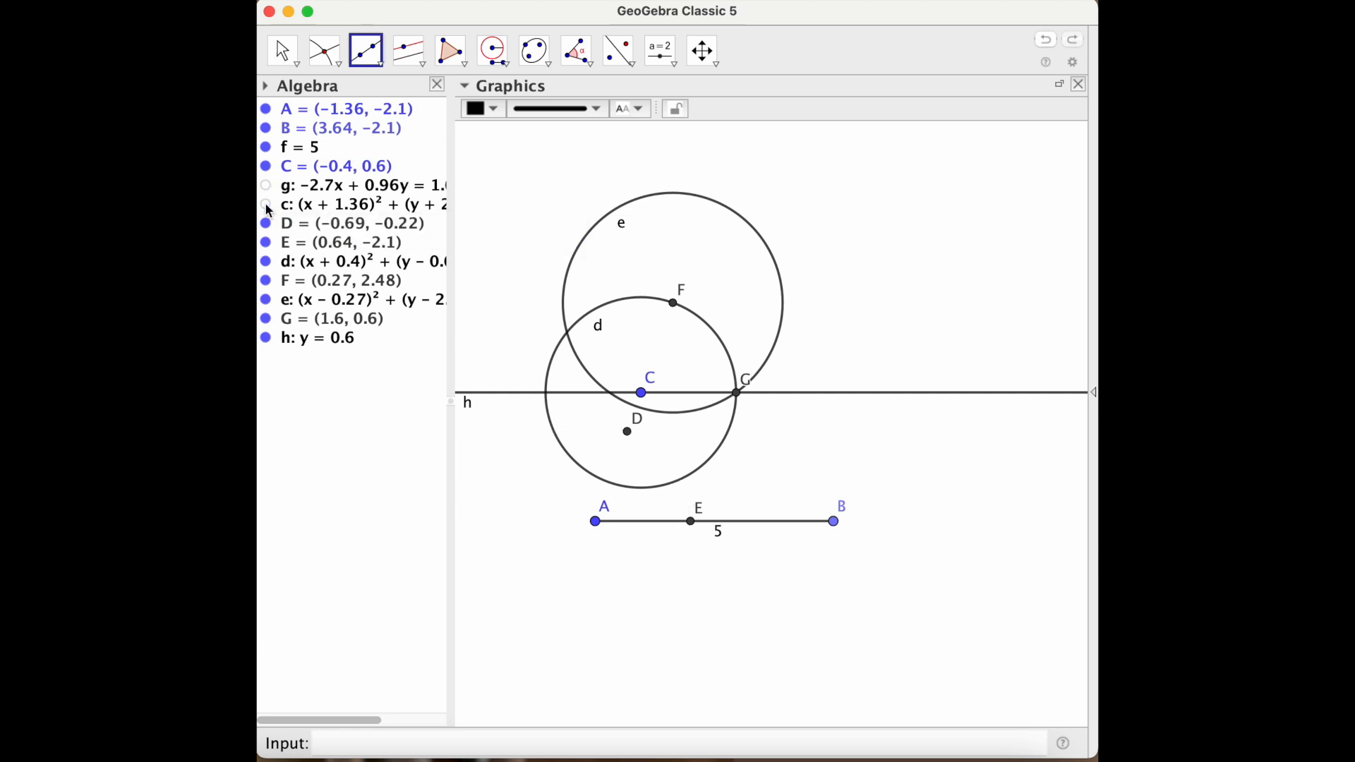
pyautogui.click(267, 224)
pyautogui.click(267, 244)
pyautogui.click(267, 263)
pyautogui.click(267, 301)
pyautogui.click(267, 284)
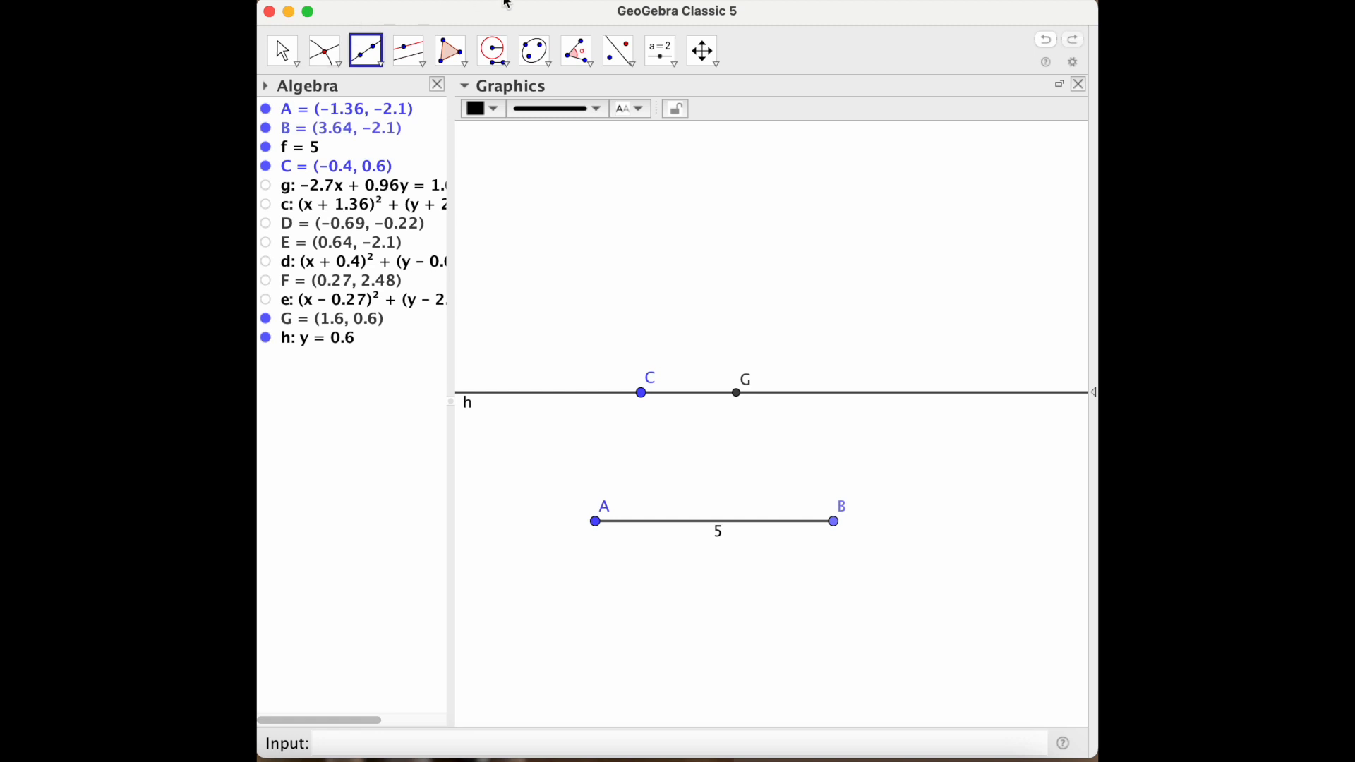
# - Draw a circle centred at A through a new point below it at about (-1.54, -5.32), so it crosses line h twice
pyautogui.click(505, 60)
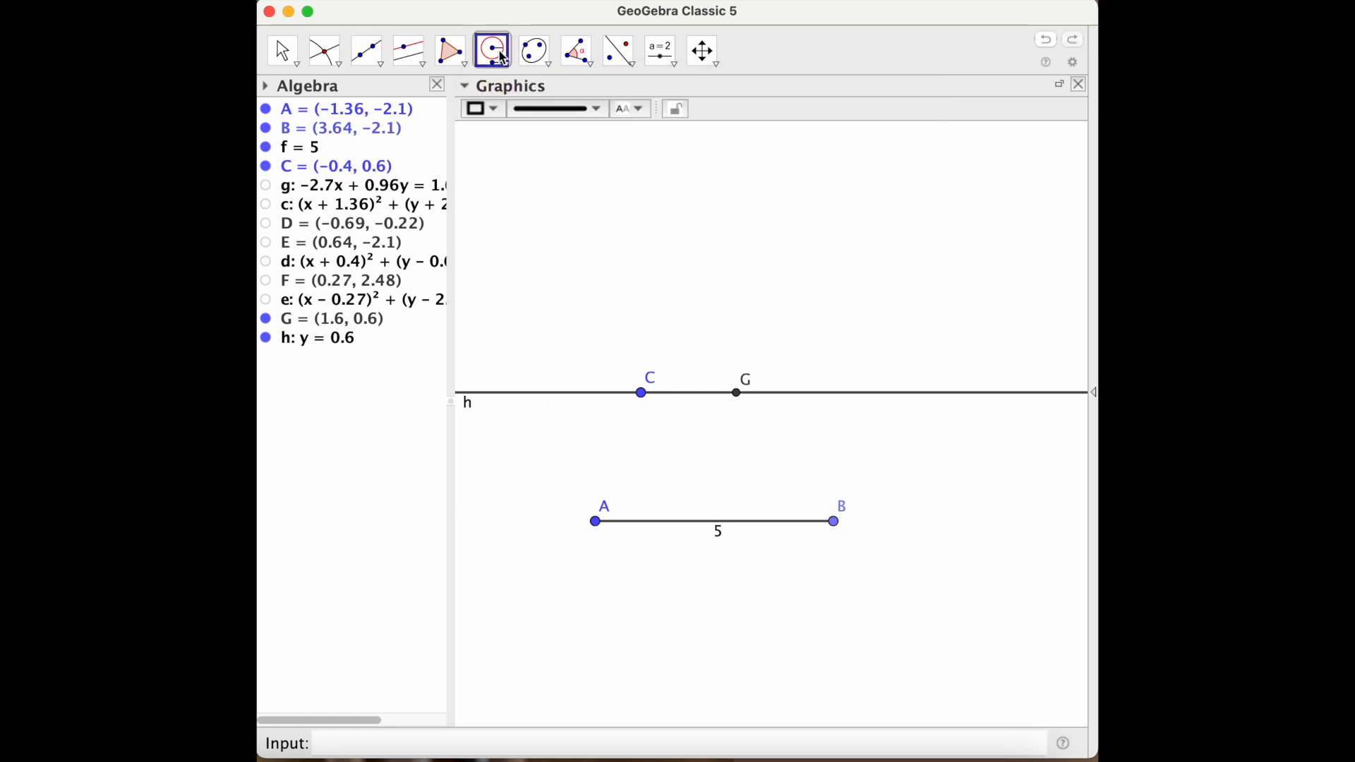
pyautogui.click(506, 58)
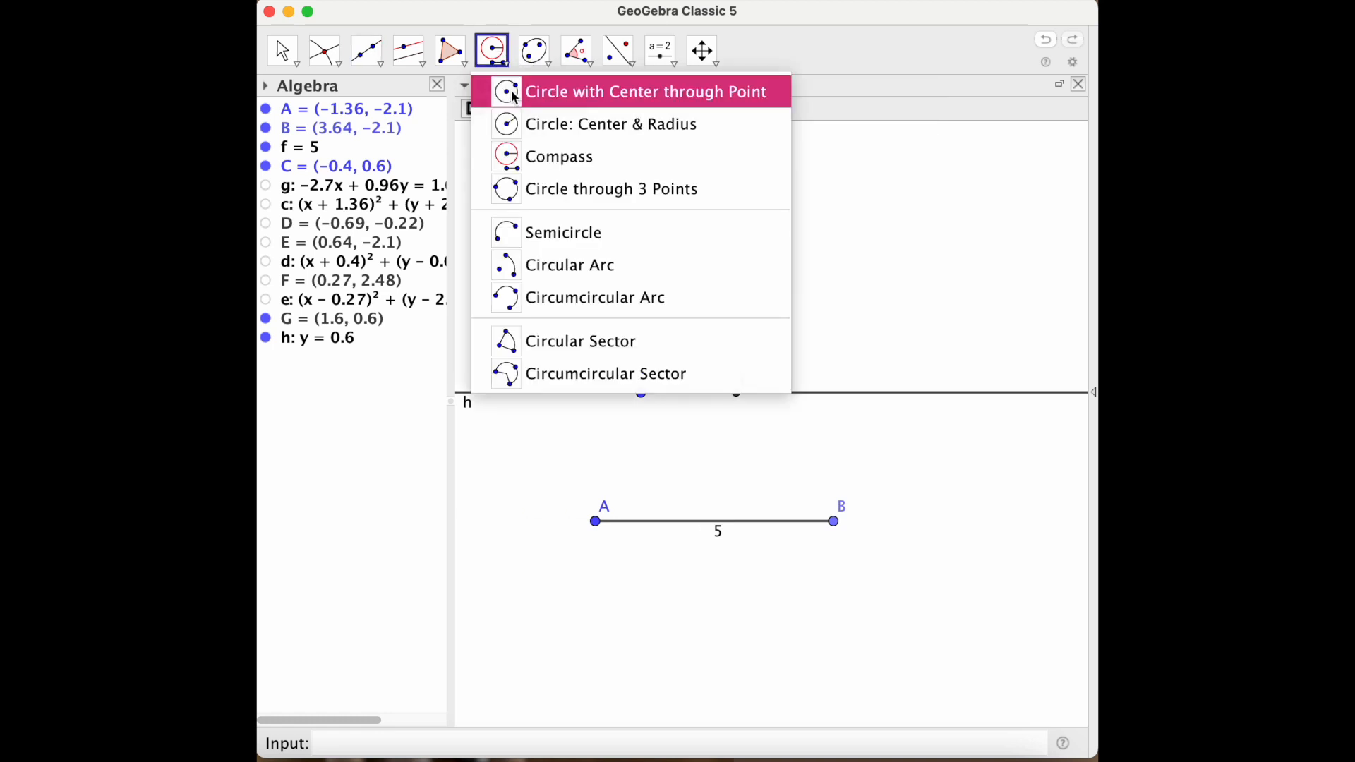
pyautogui.click(516, 92)
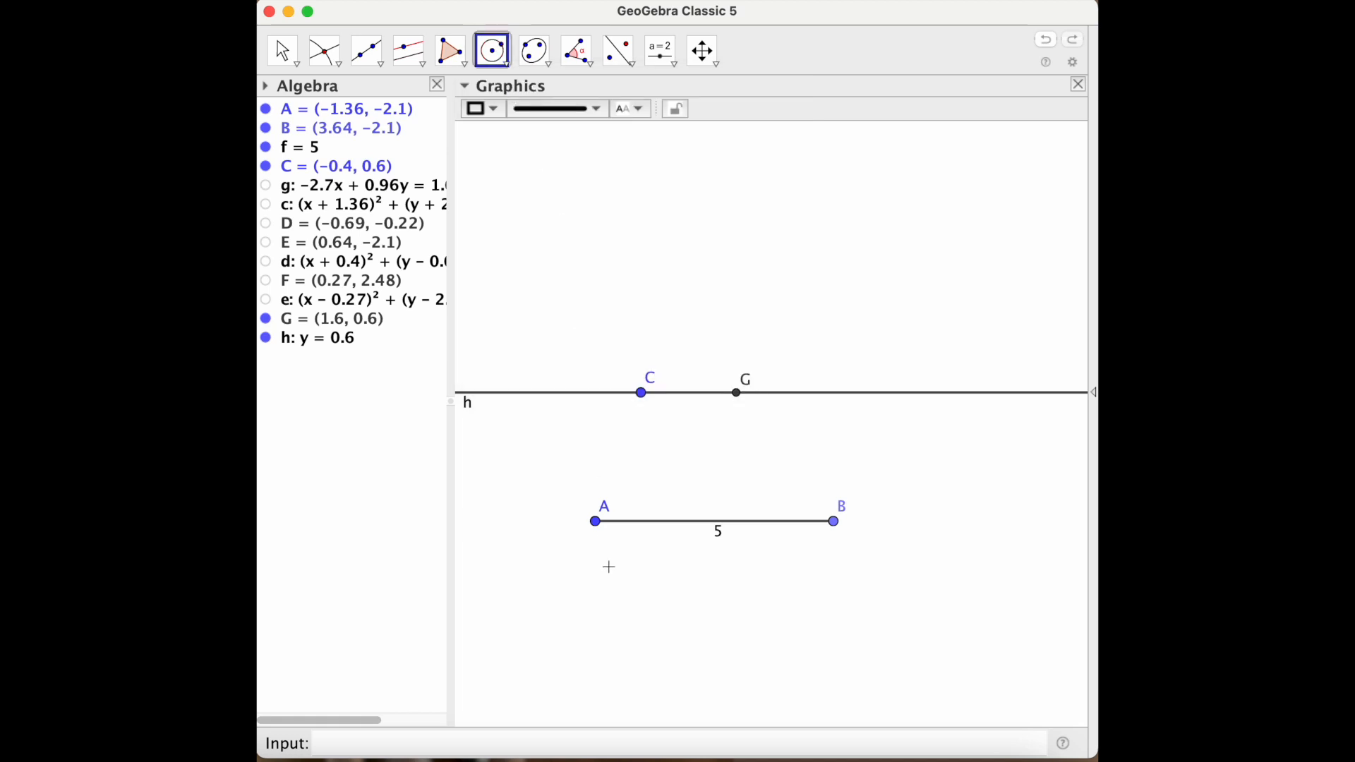
pyautogui.click(597, 523)
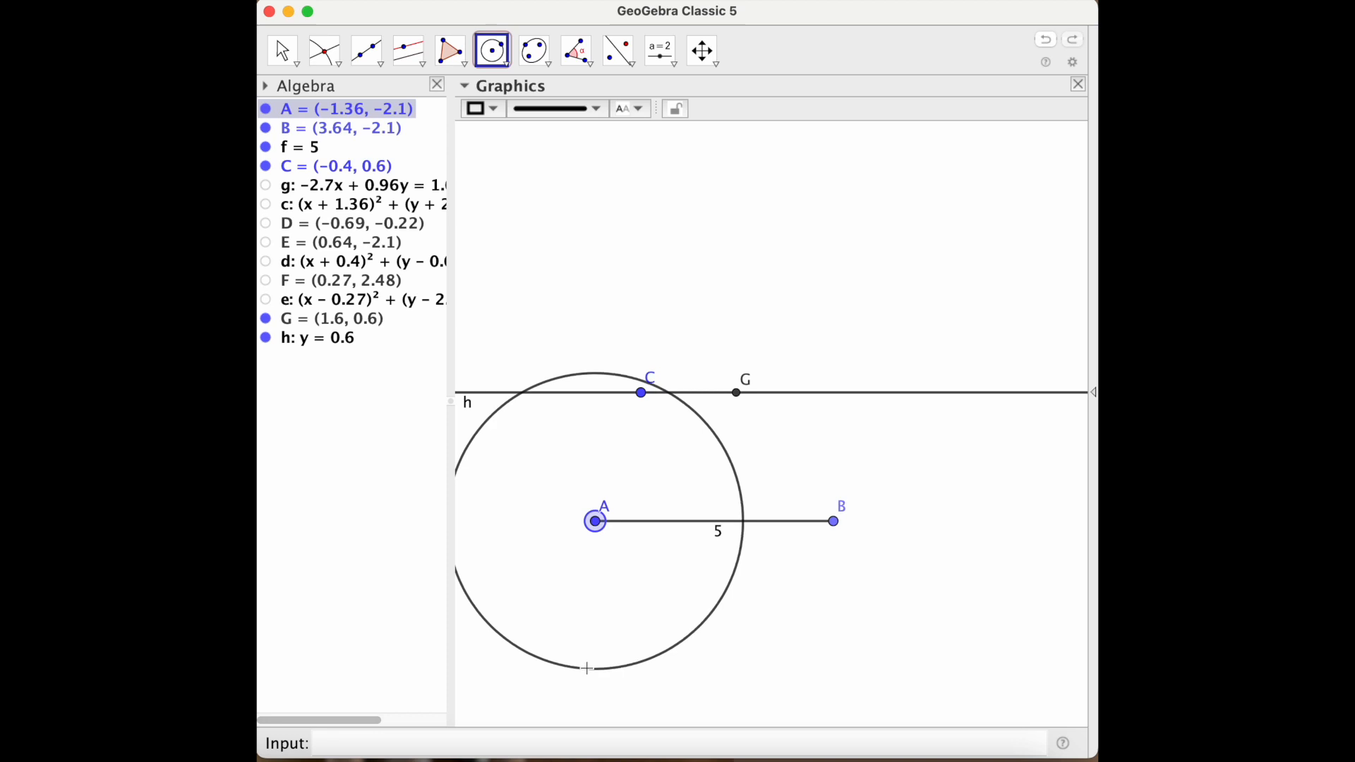
pyautogui.click(586, 675)
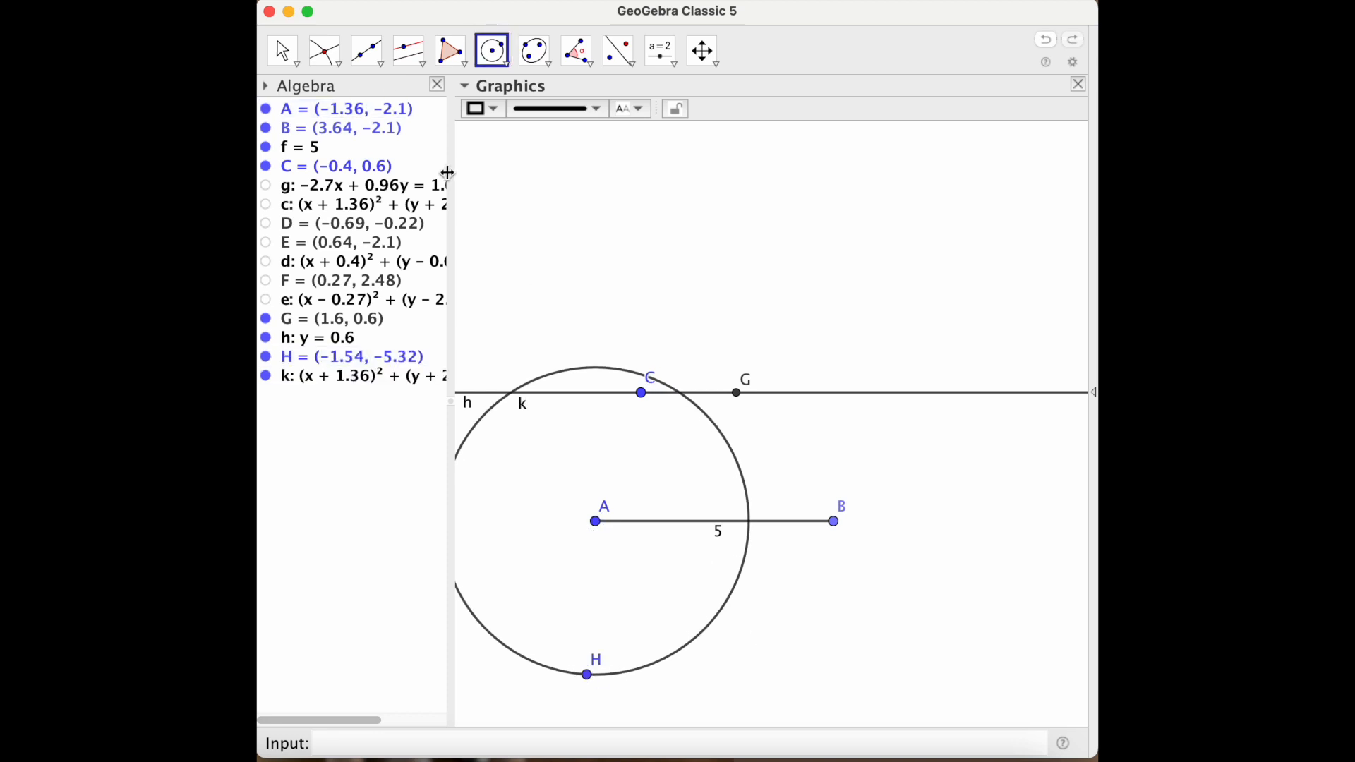
# - Mark both intersections of circle k with line h using the Intersect tool
pyautogui.click(324, 50)
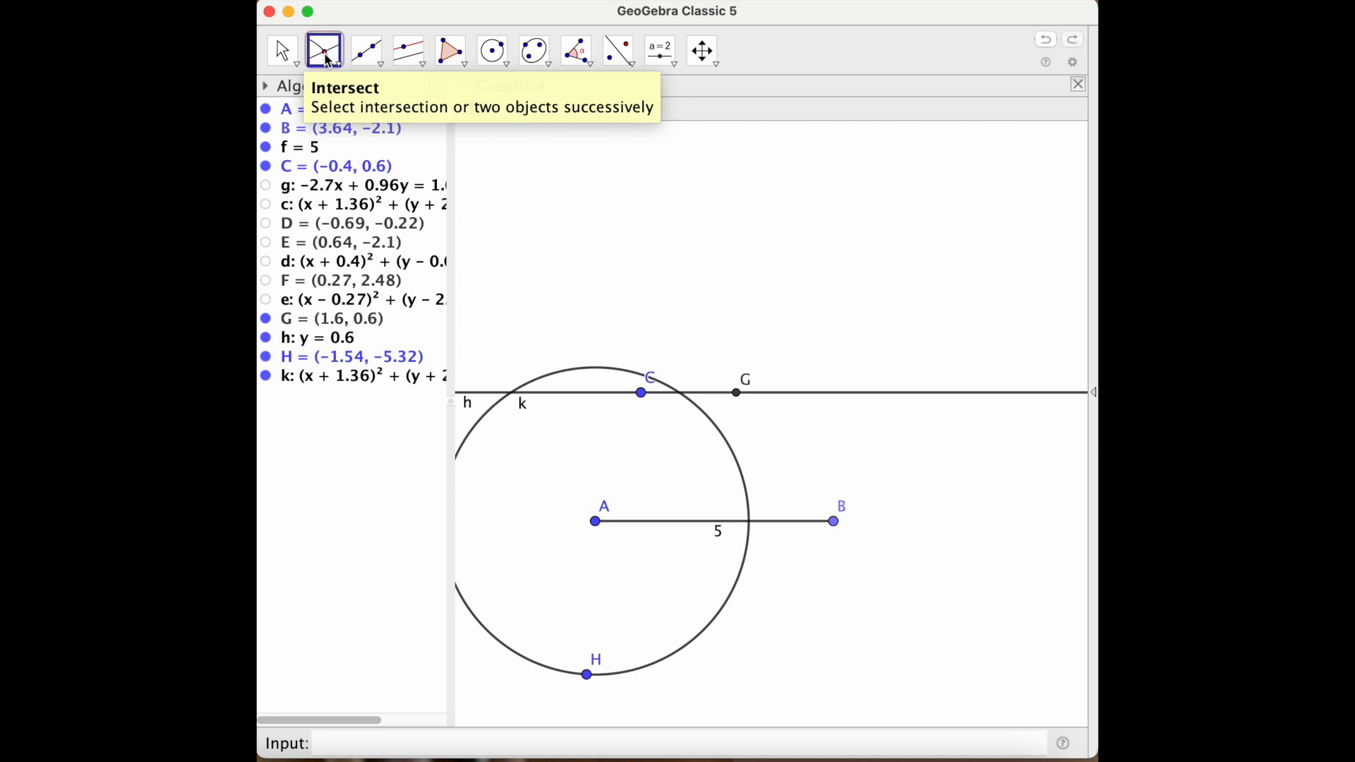
pyautogui.click(513, 393)
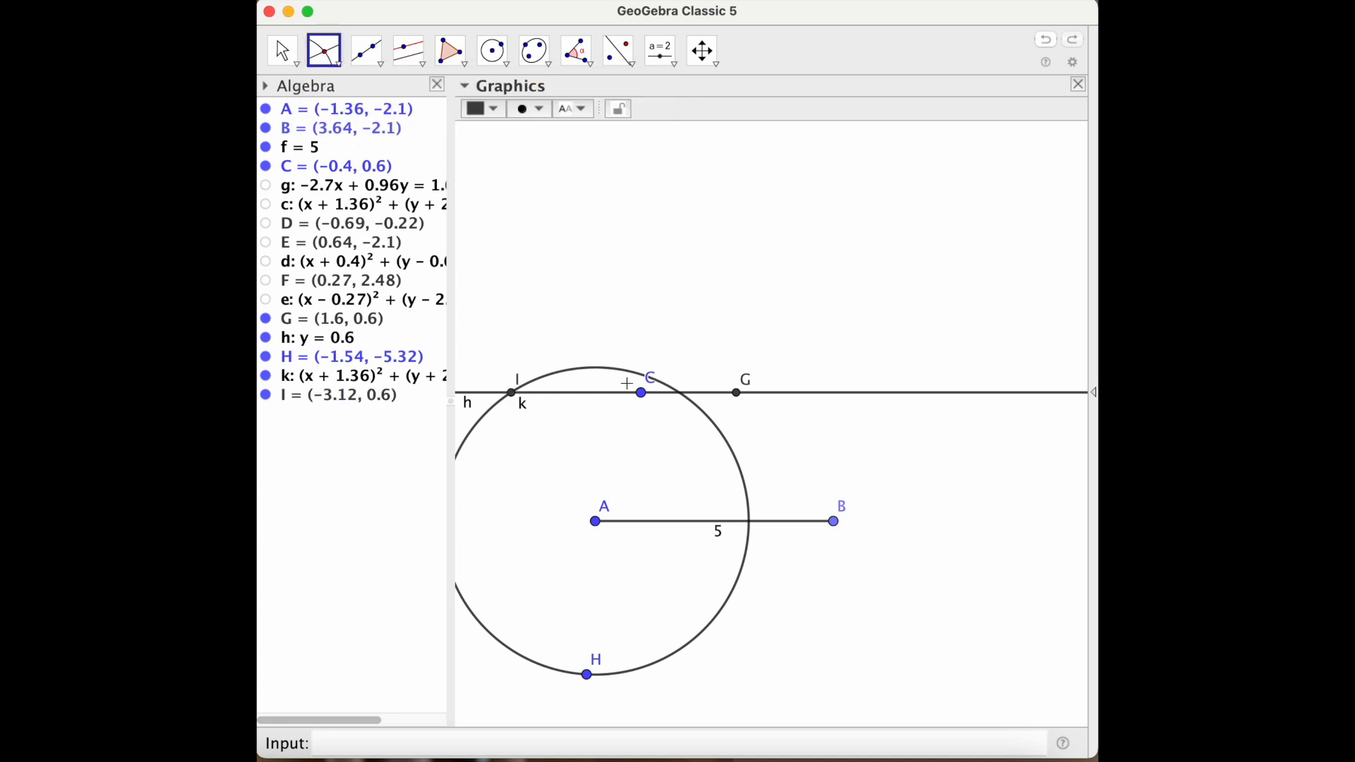
pyautogui.click(680, 393)
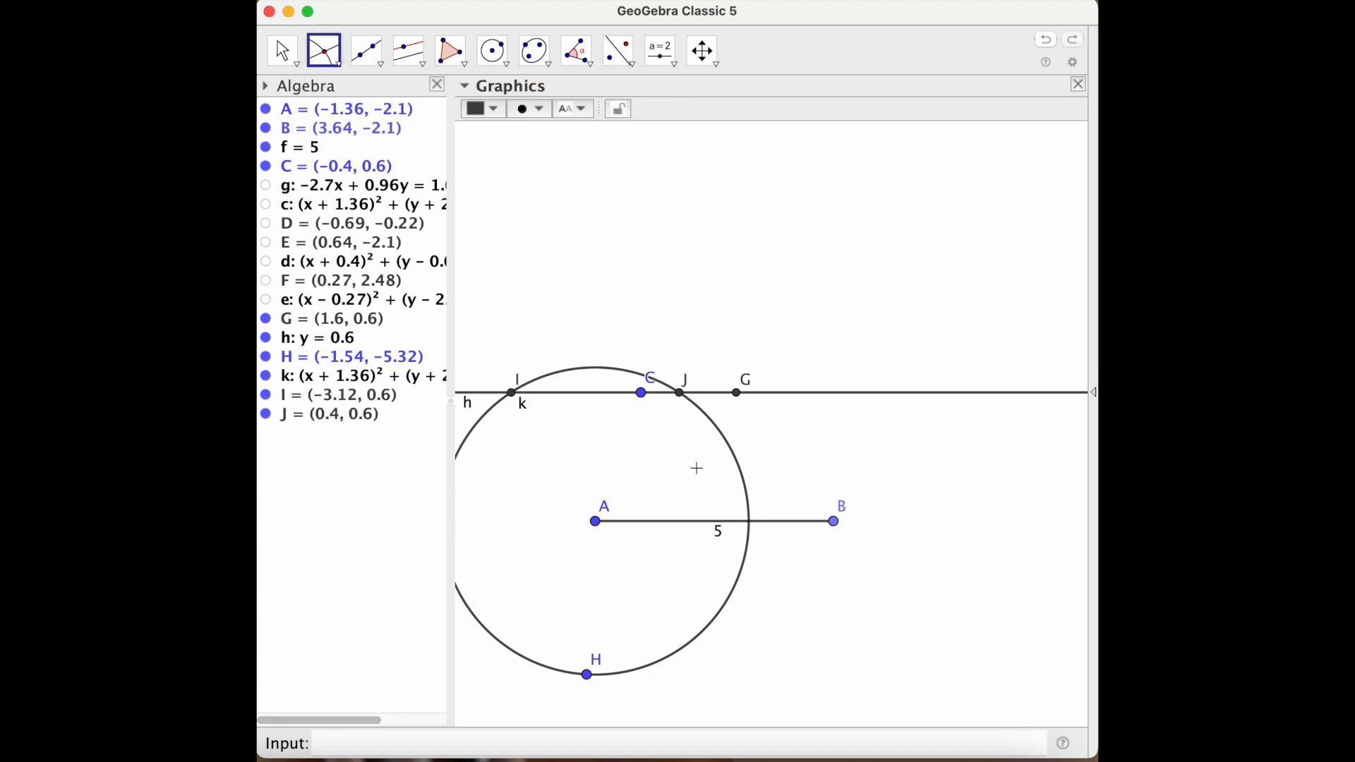
pyautogui.click(509, 65)
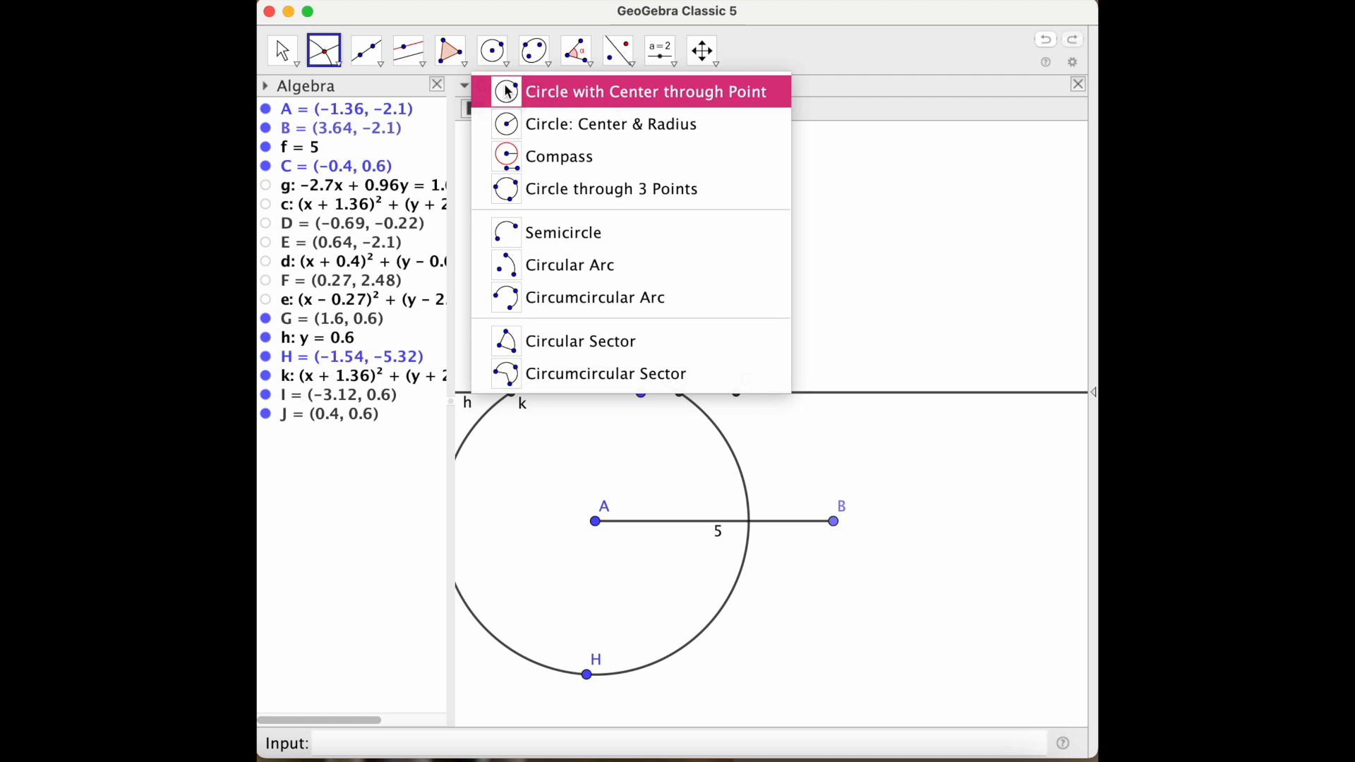
pyautogui.click(509, 92)
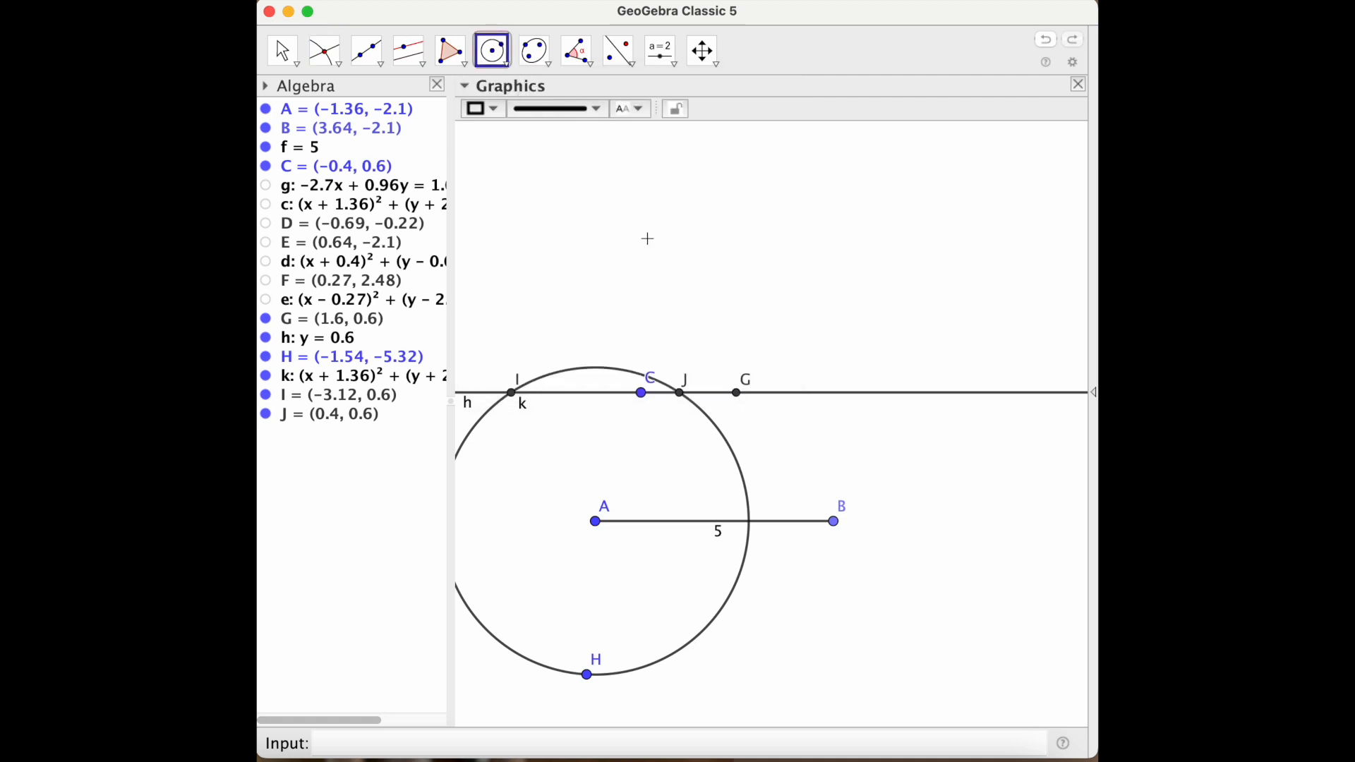
pyautogui.click(679, 394)
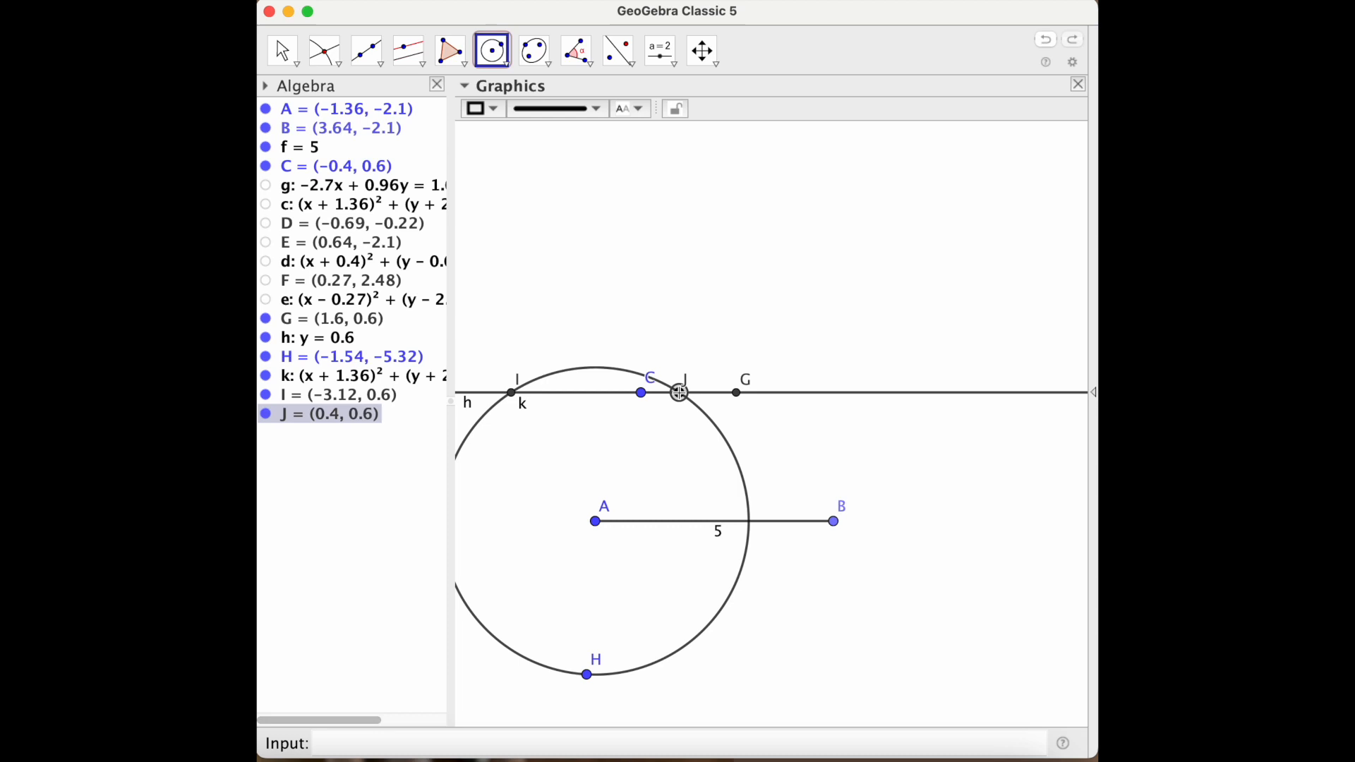
# - Try a circle of radius 2 centred at the marked intersection between C and G, and undo it
pyautogui.click(493, 51)
pyautogui.click(510, 127)
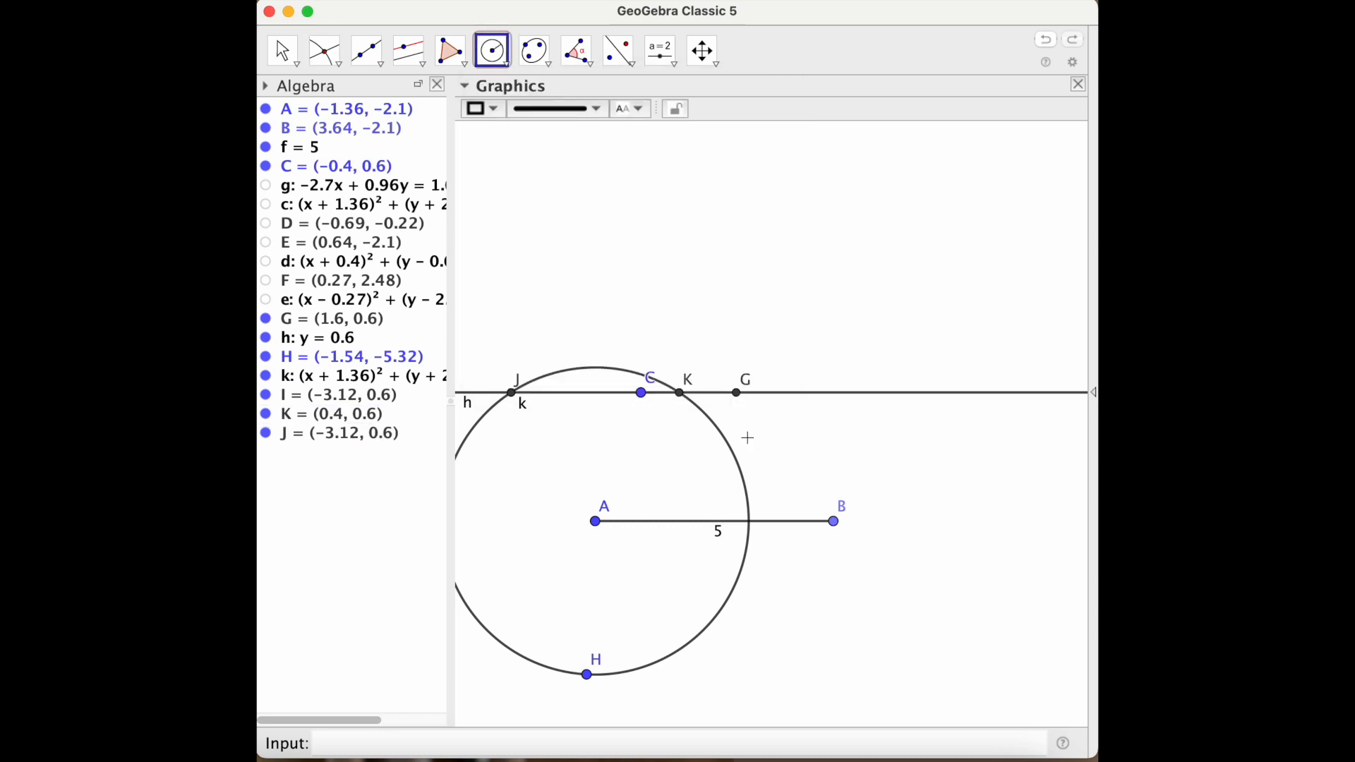
pyautogui.click(680, 393)
pyautogui.write('2')
pyautogui.press('Return')
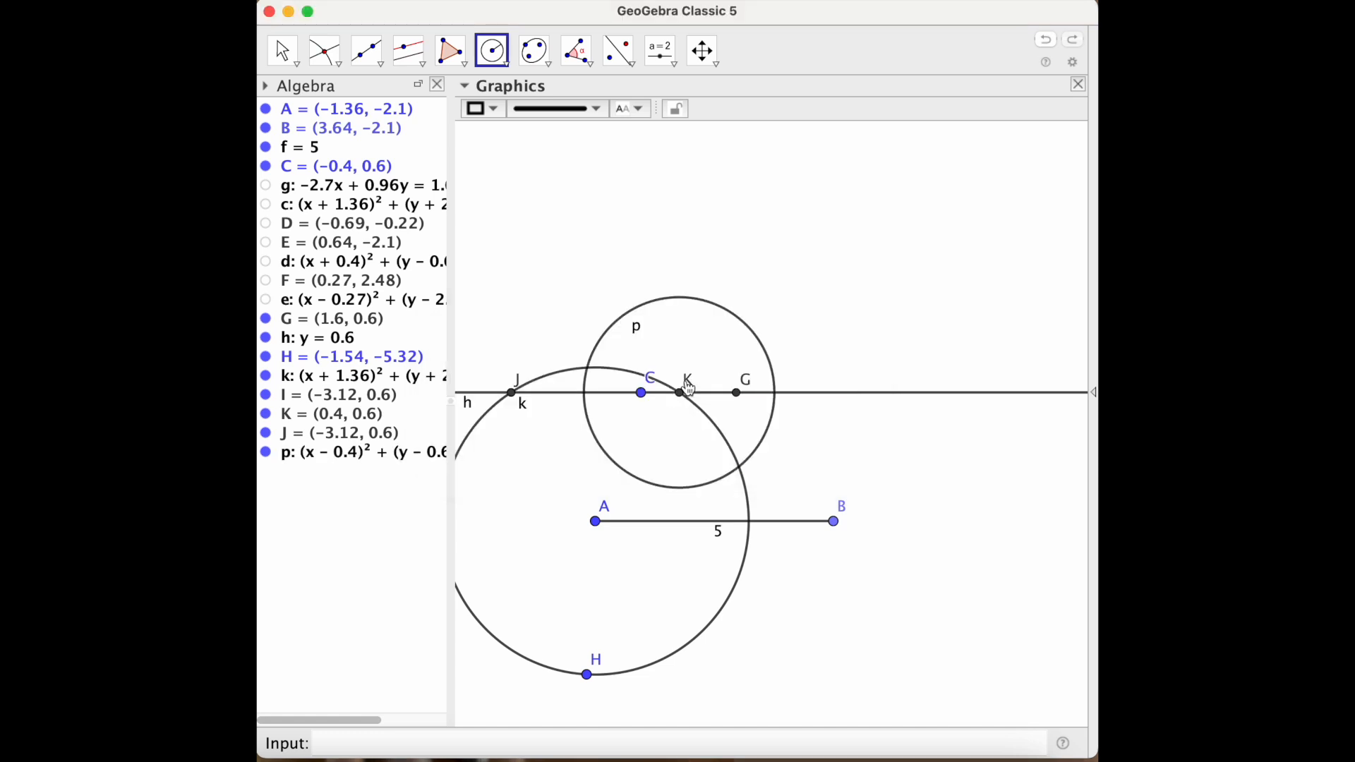
pyautogui.click(1046, 41)
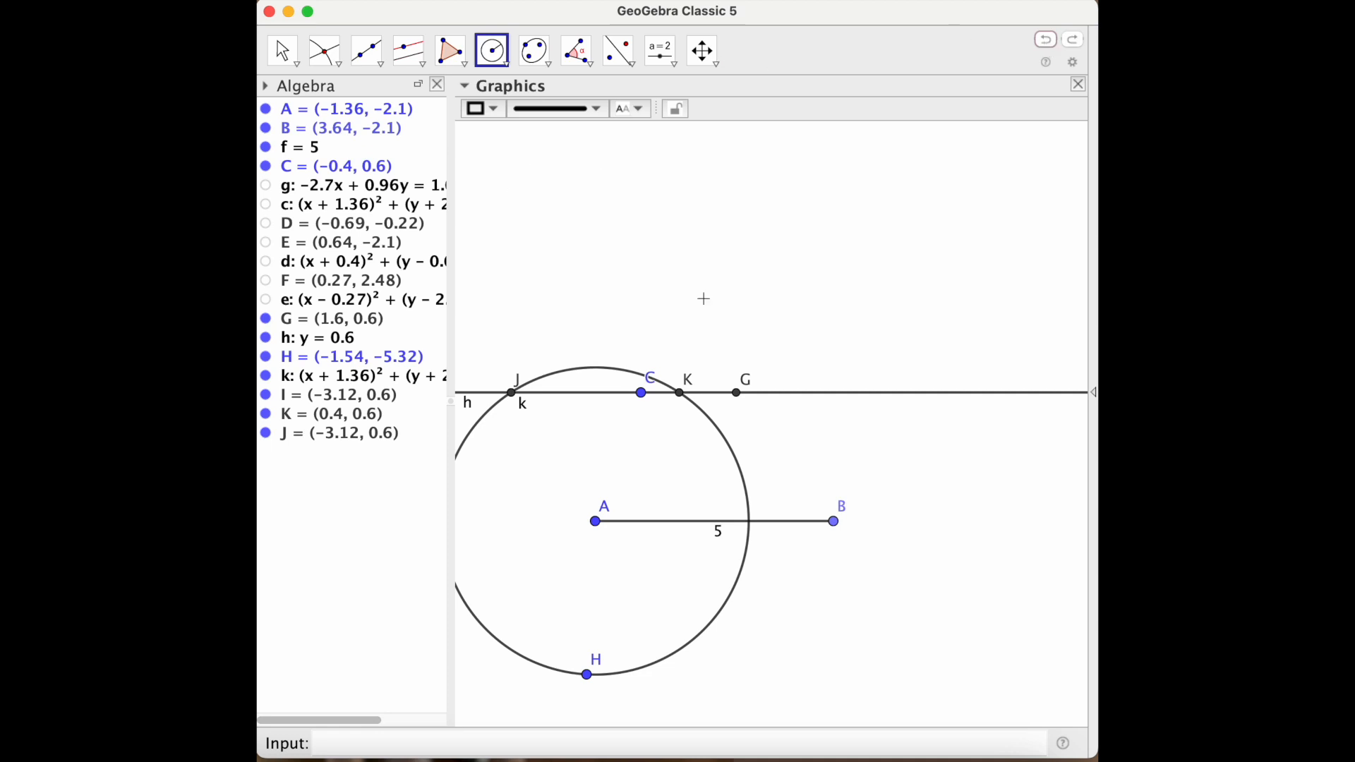
# - Draw circles of radius 2.5 centred at K and at J
pyautogui.click(679, 393)
pyautogui.write('2.5')
pyautogui.press('Return')
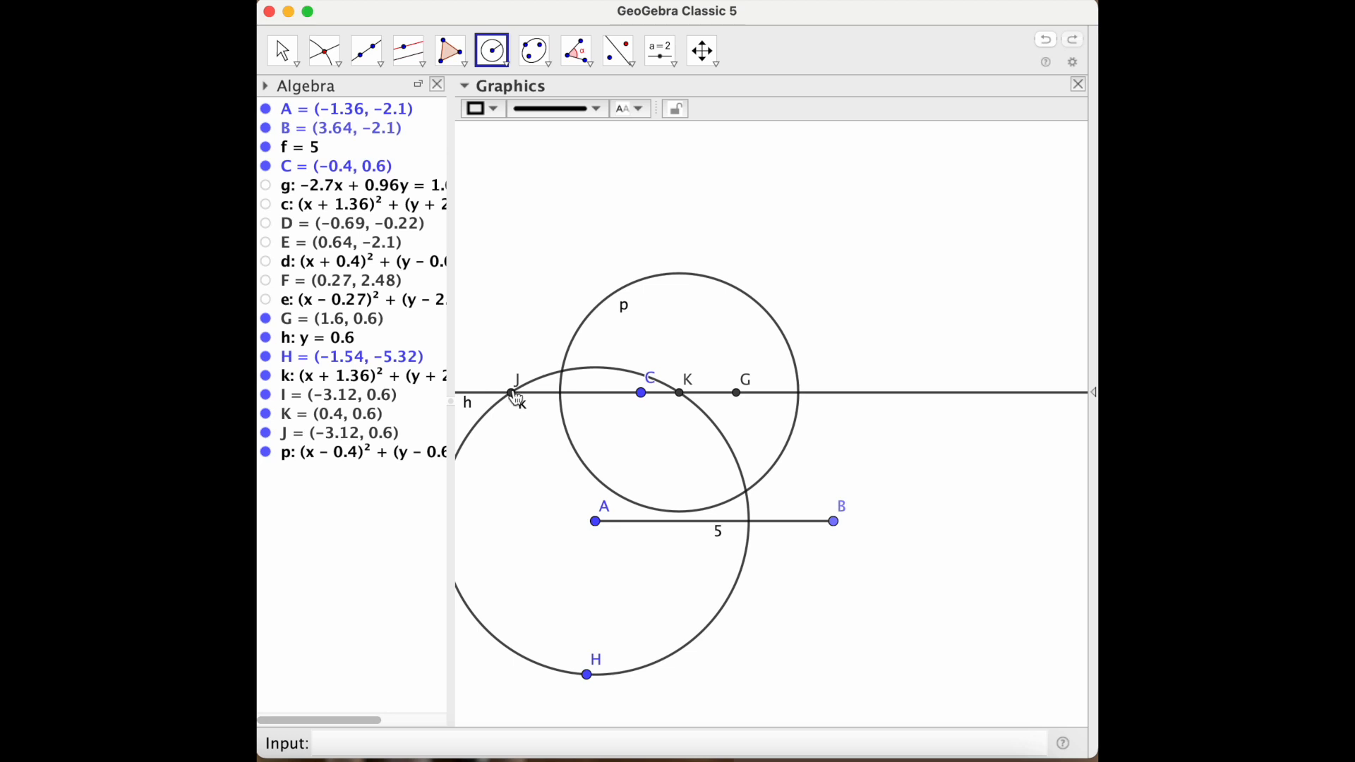
pyautogui.click(512, 394)
pyautogui.write('2.5')
pyautogui.press('Return')
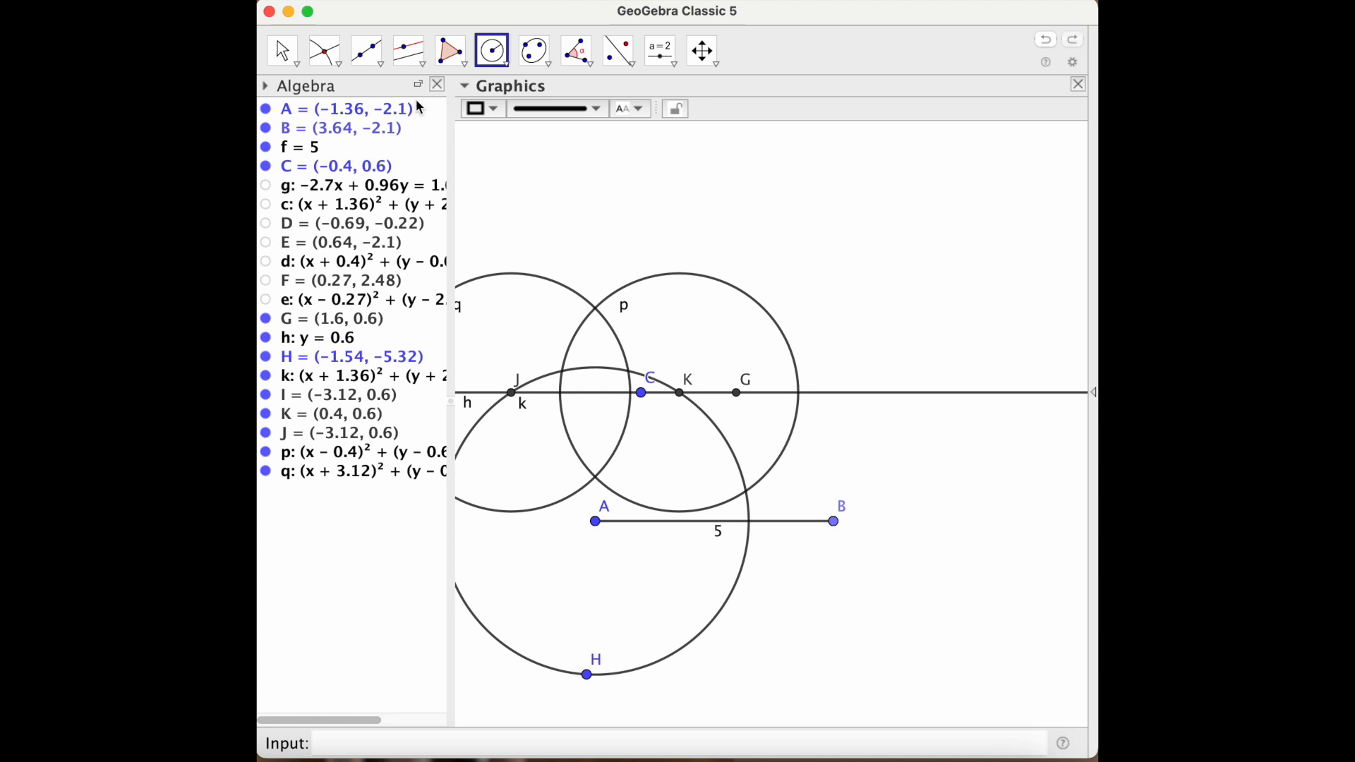
# - Mark the upper intersection of circles p and q and join it to A with a segment
pyautogui.click(339, 49)
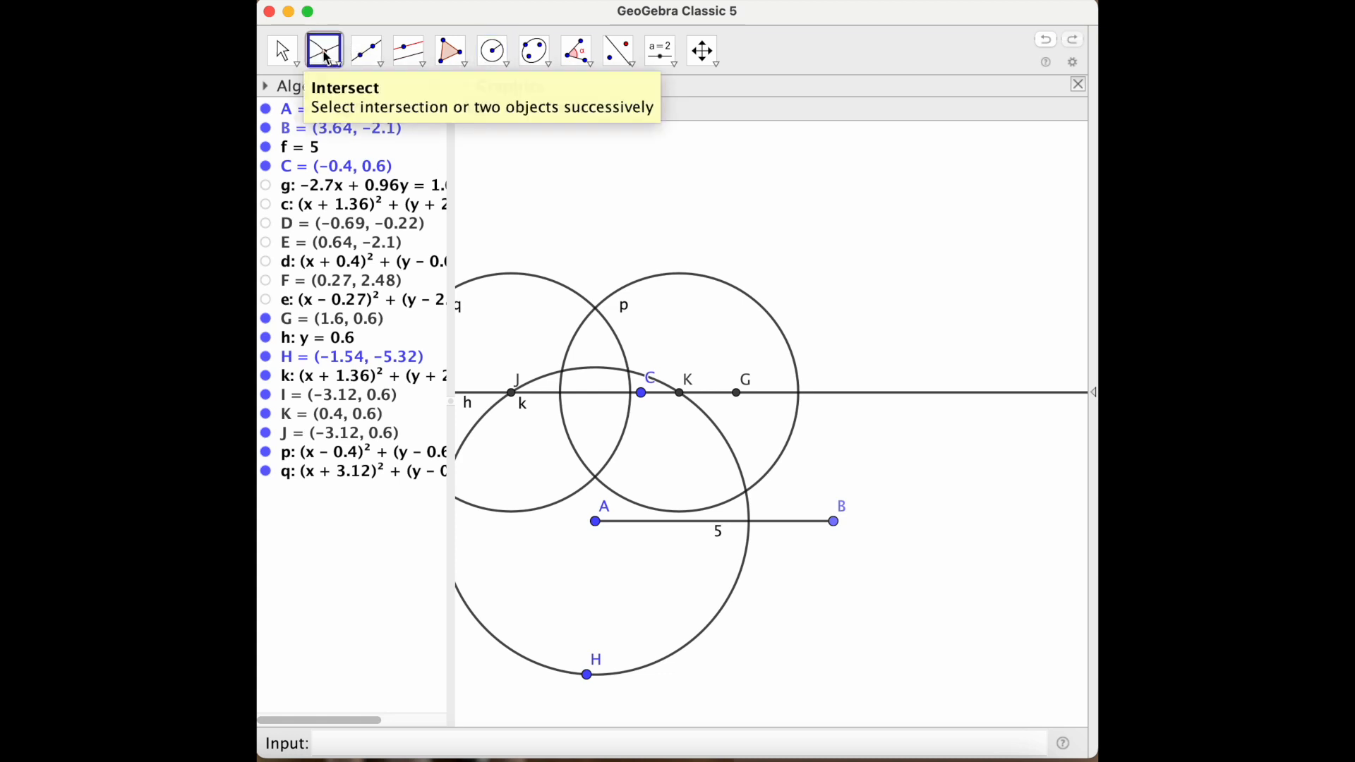
pyautogui.click(597, 312)
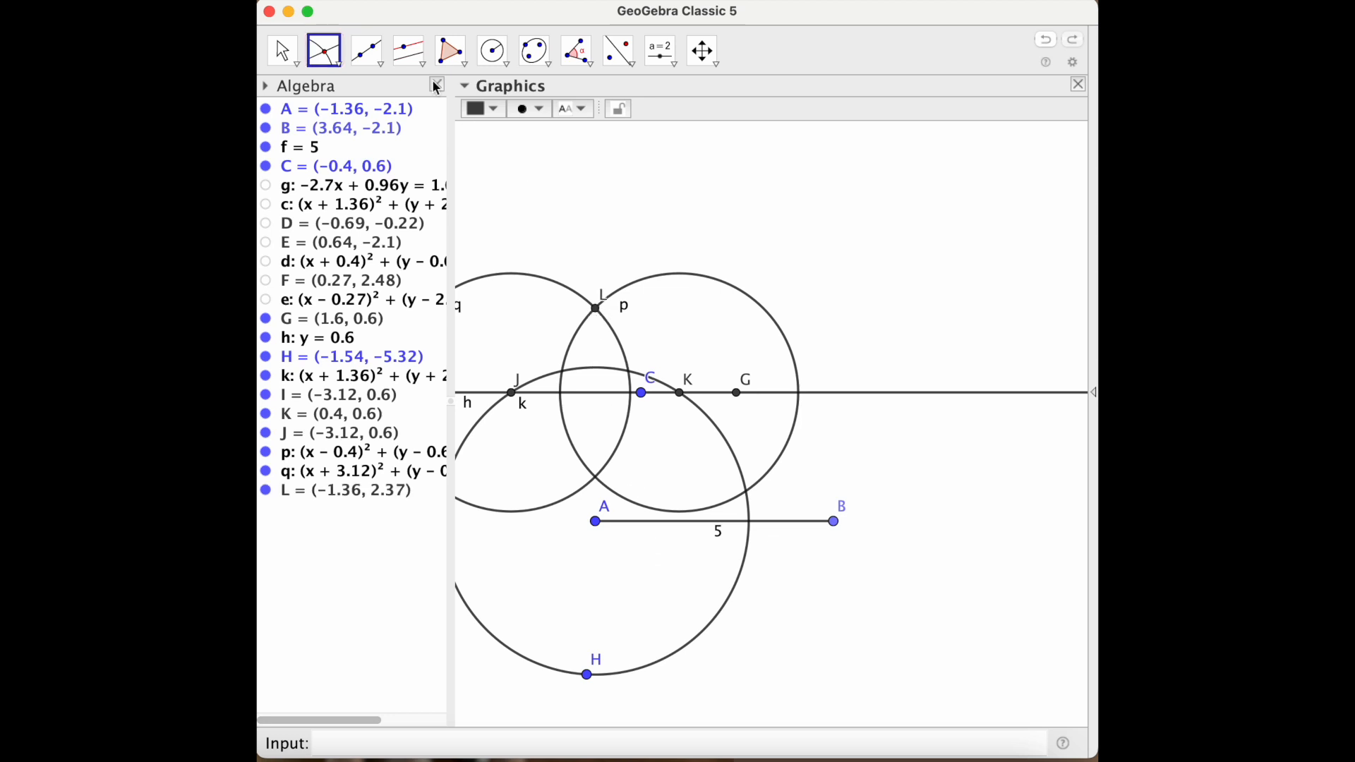
pyautogui.click(379, 63)
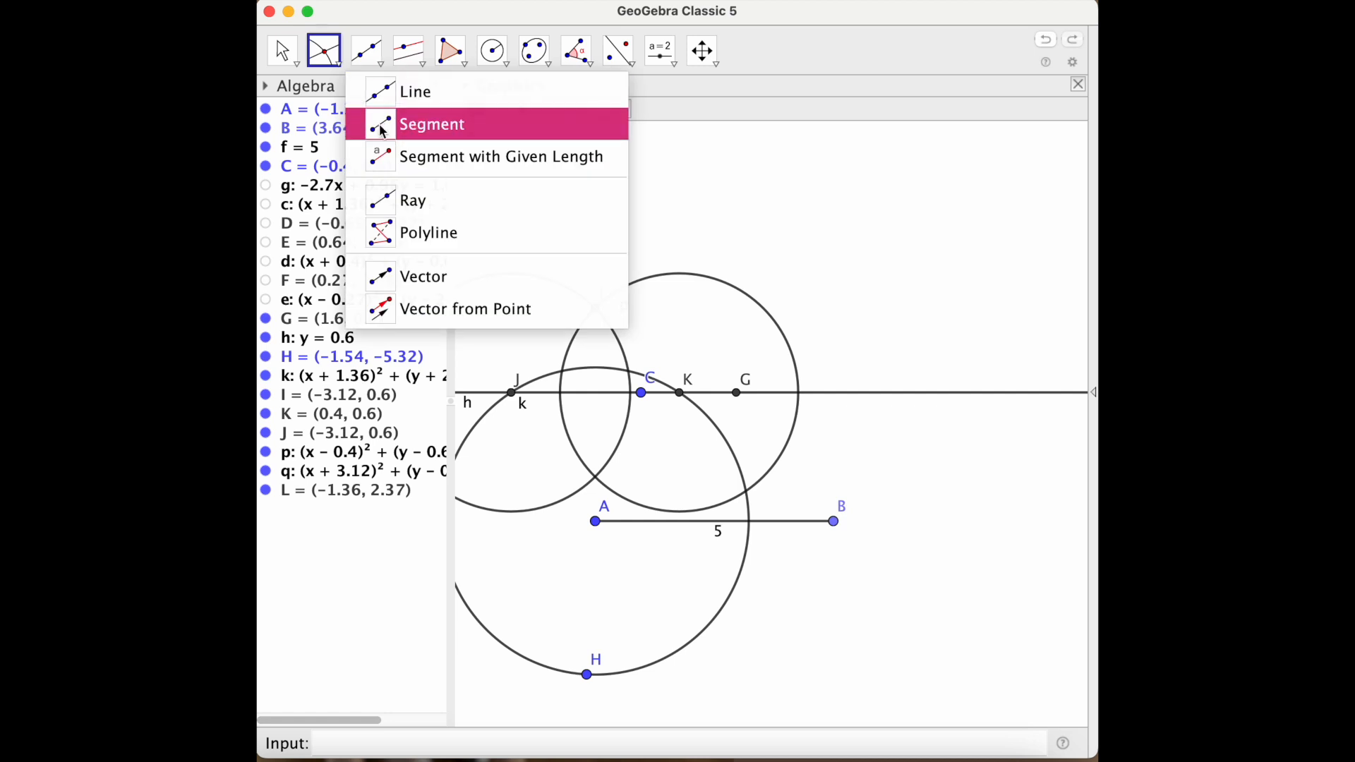
pyautogui.click(409, 124)
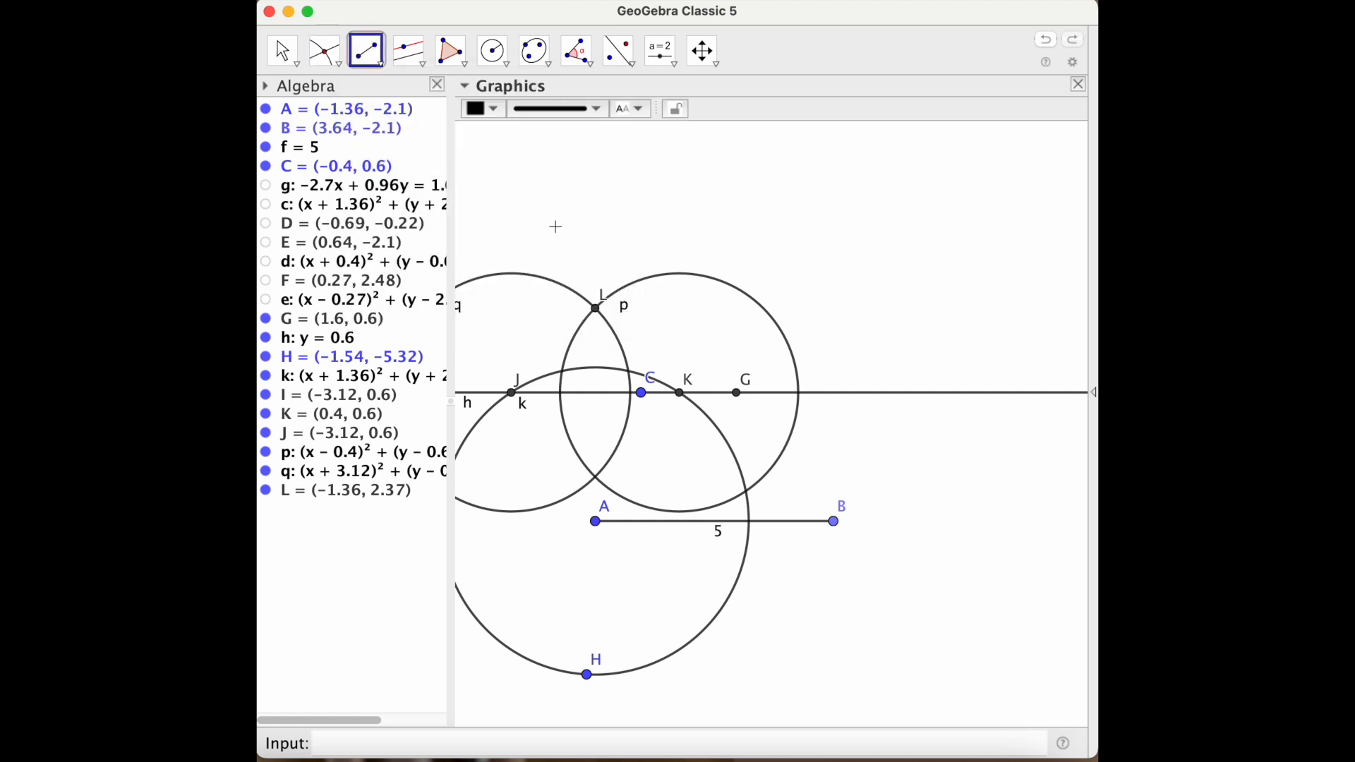
pyautogui.click(595, 522)
pyautogui.click(596, 309)
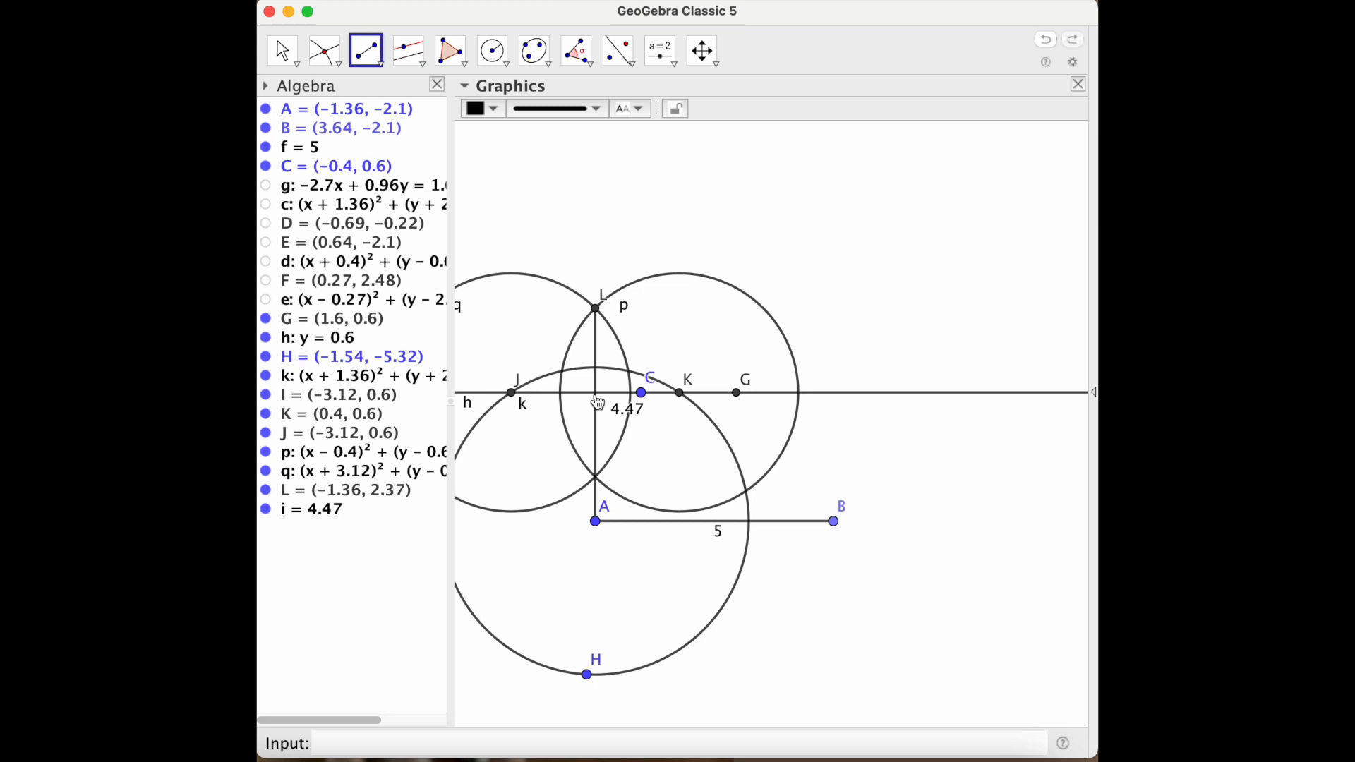
# - Mark where segment AL crosses line h and hide that segment
pyautogui.click(323, 48)
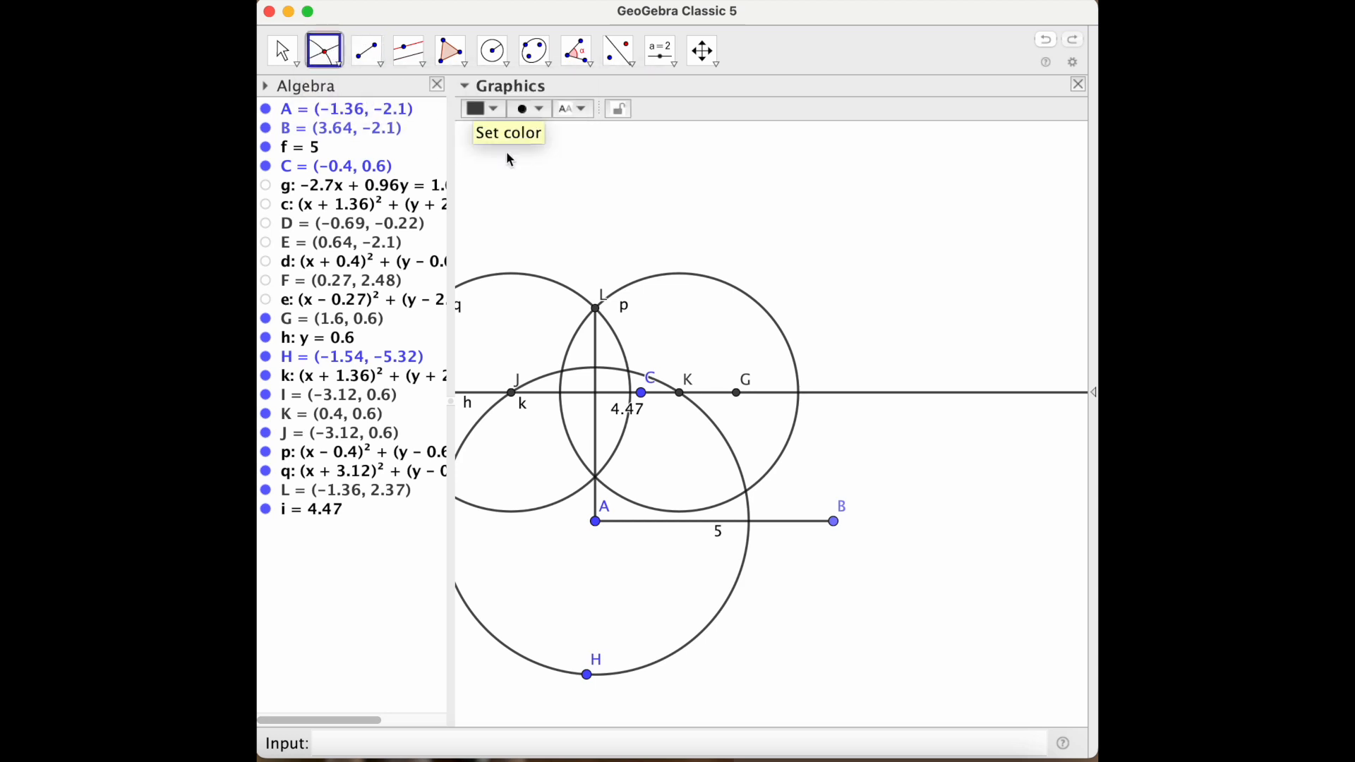
pyautogui.click(596, 397)
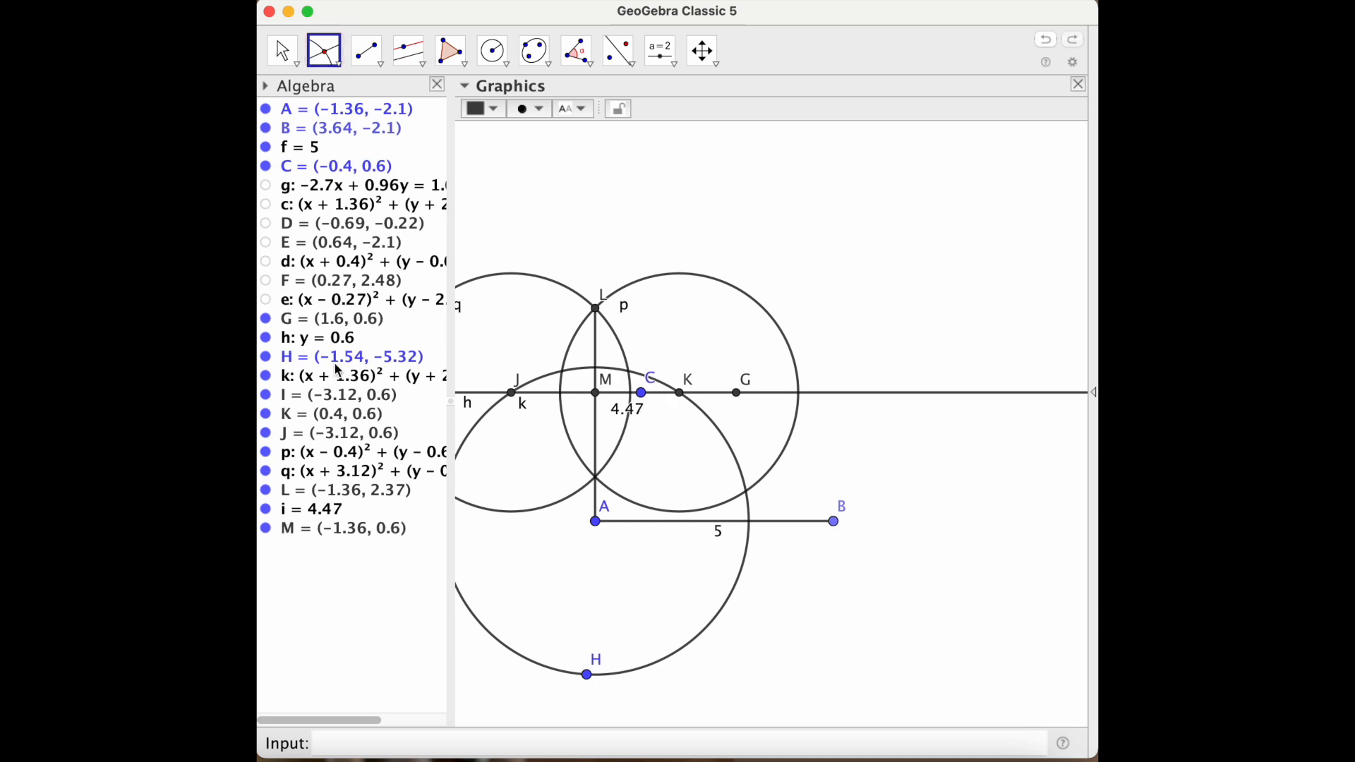
pyautogui.click(267, 509)
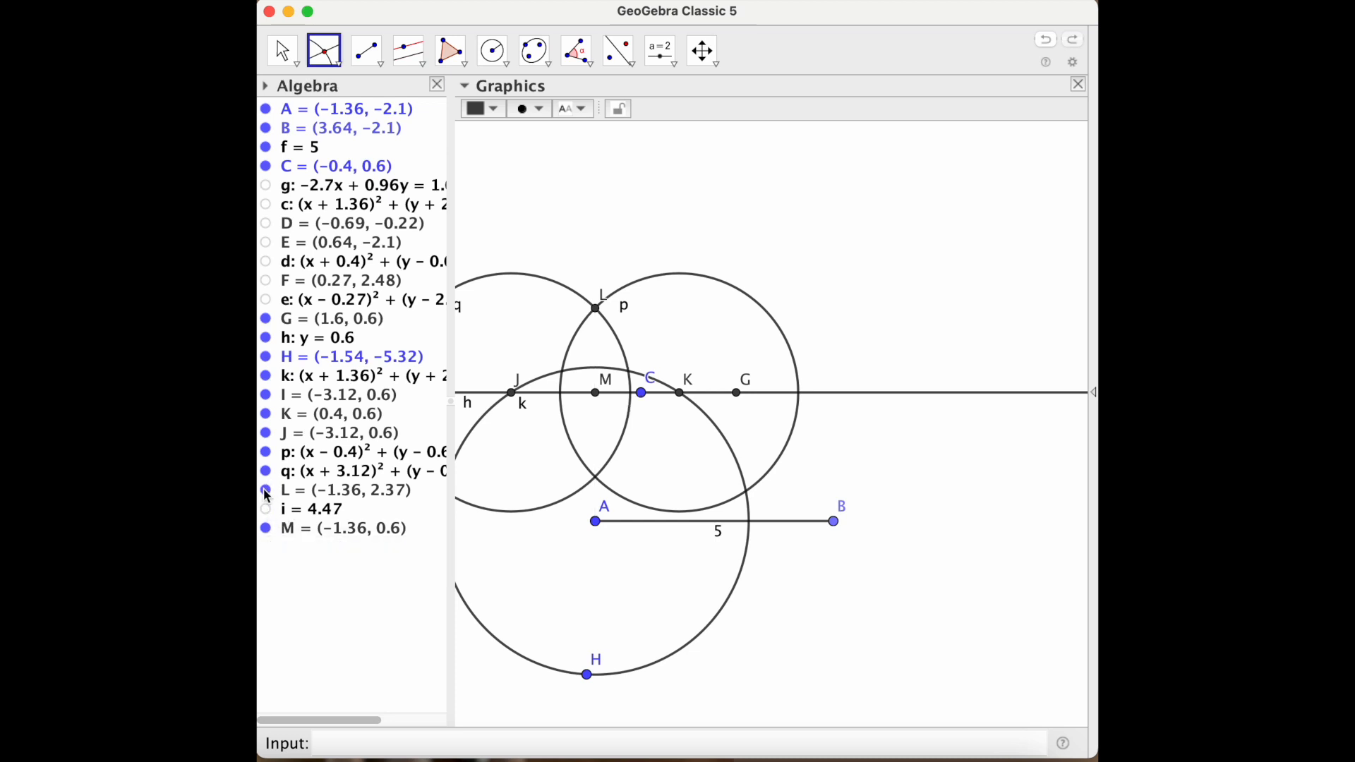
# - Draw a segment from A to M as the perpendicular side between AB and line h
pyautogui.click(366, 50)
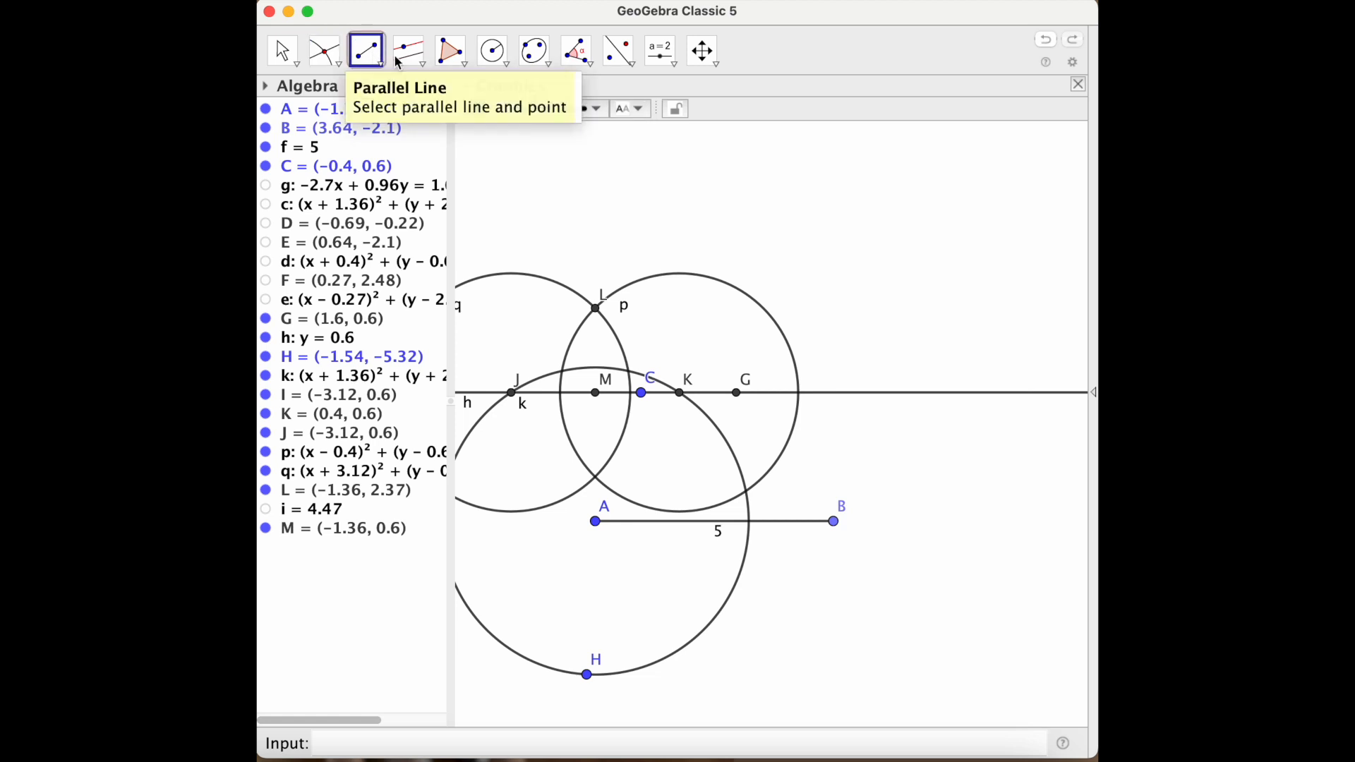
pyautogui.click(599, 521)
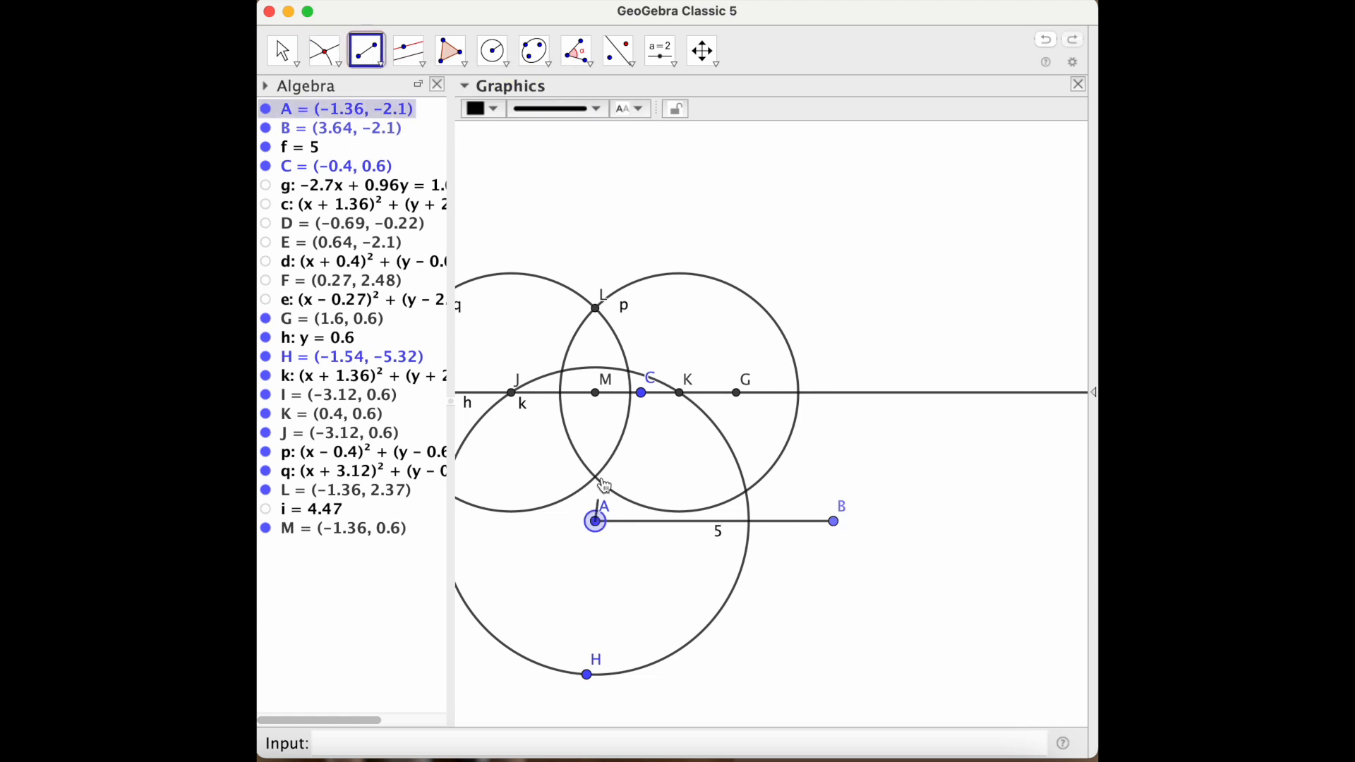
pyautogui.click(595, 393)
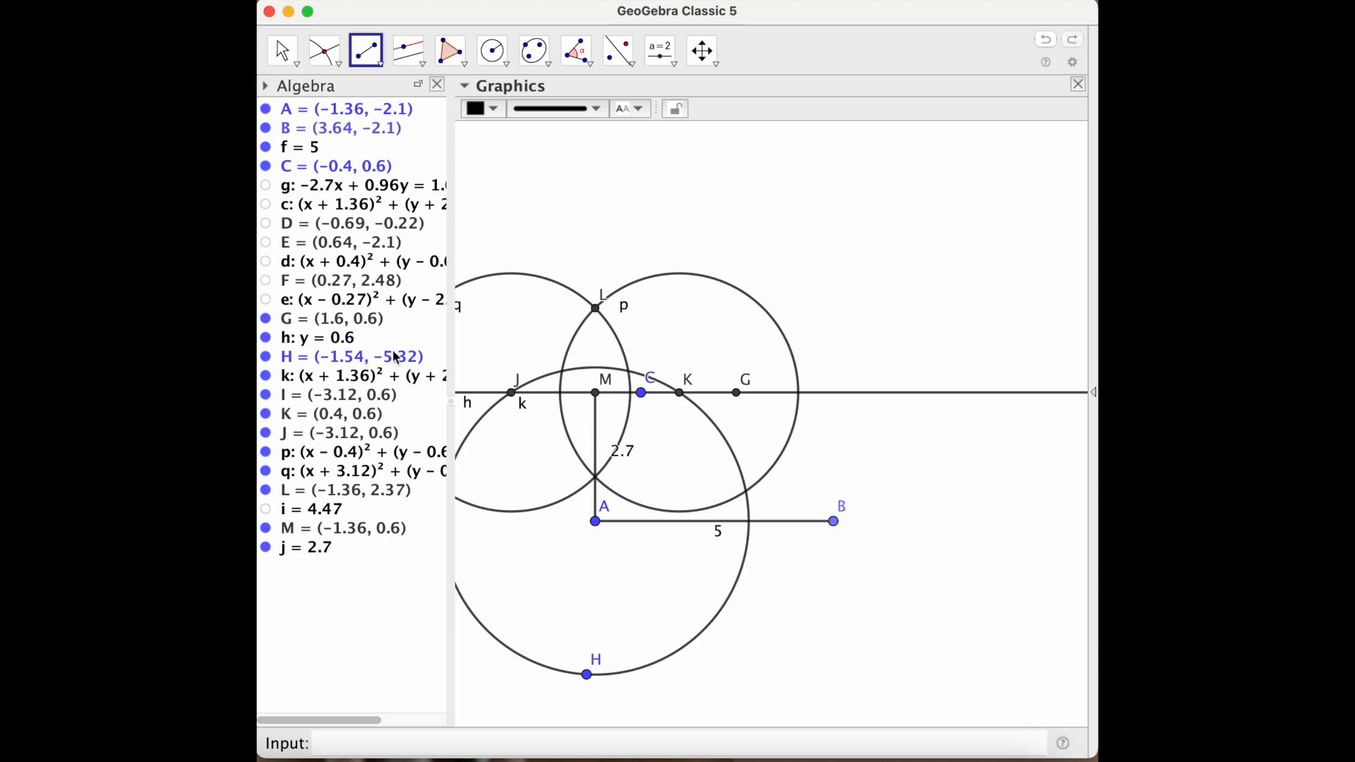
# - Hide construction circles p, q and k and points L, J, K, H and I
pyautogui.click(265, 453)
pyautogui.click(266, 471)
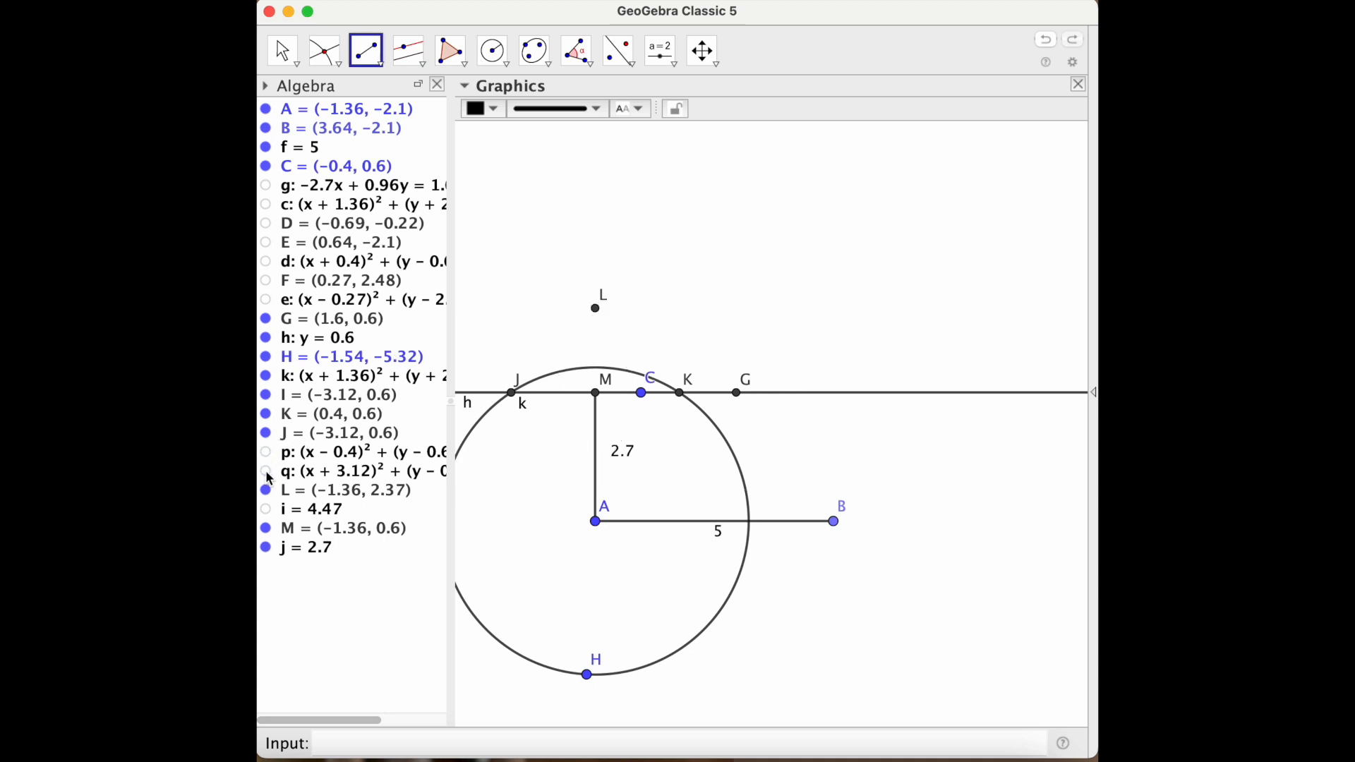
pyautogui.click(266, 376)
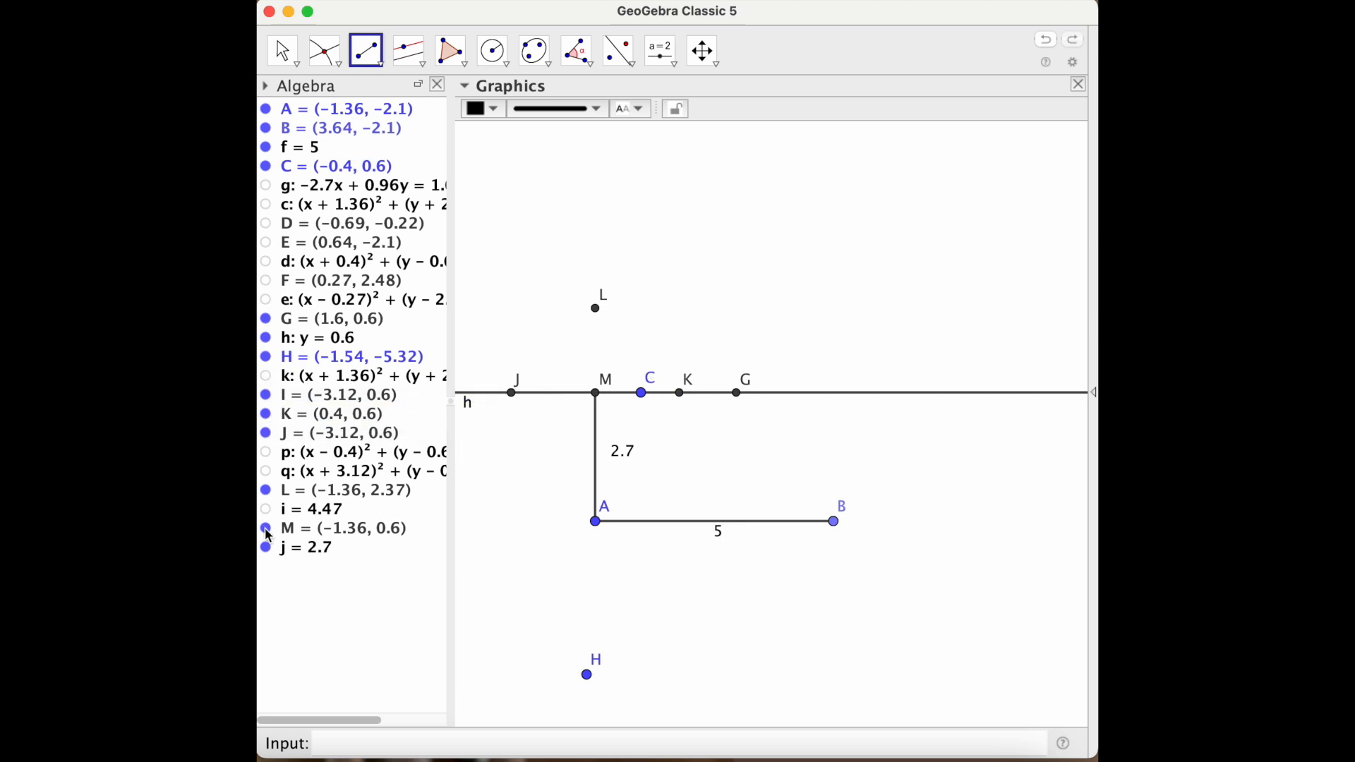
pyautogui.click(266, 490)
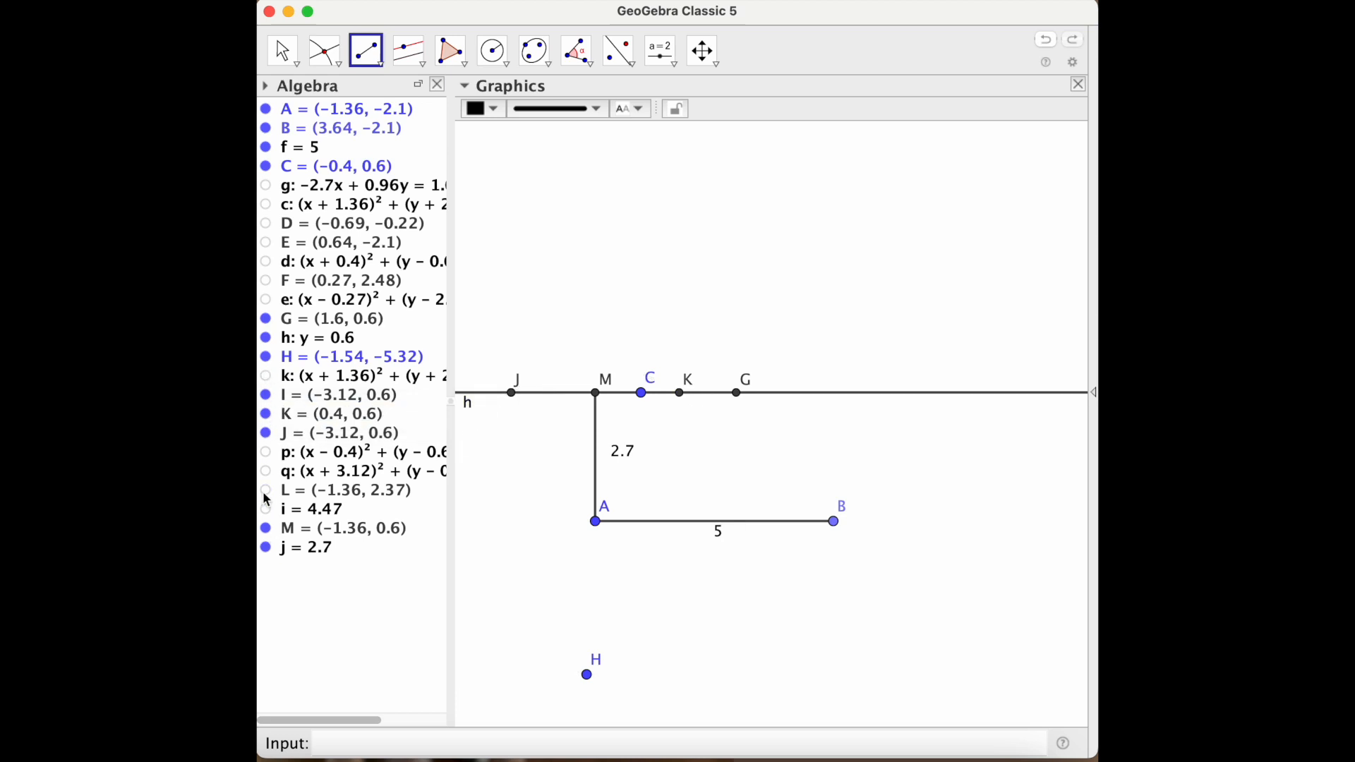
pyautogui.click(266, 433)
pyautogui.click(267, 415)
pyautogui.click(266, 357)
pyautogui.click(267, 396)
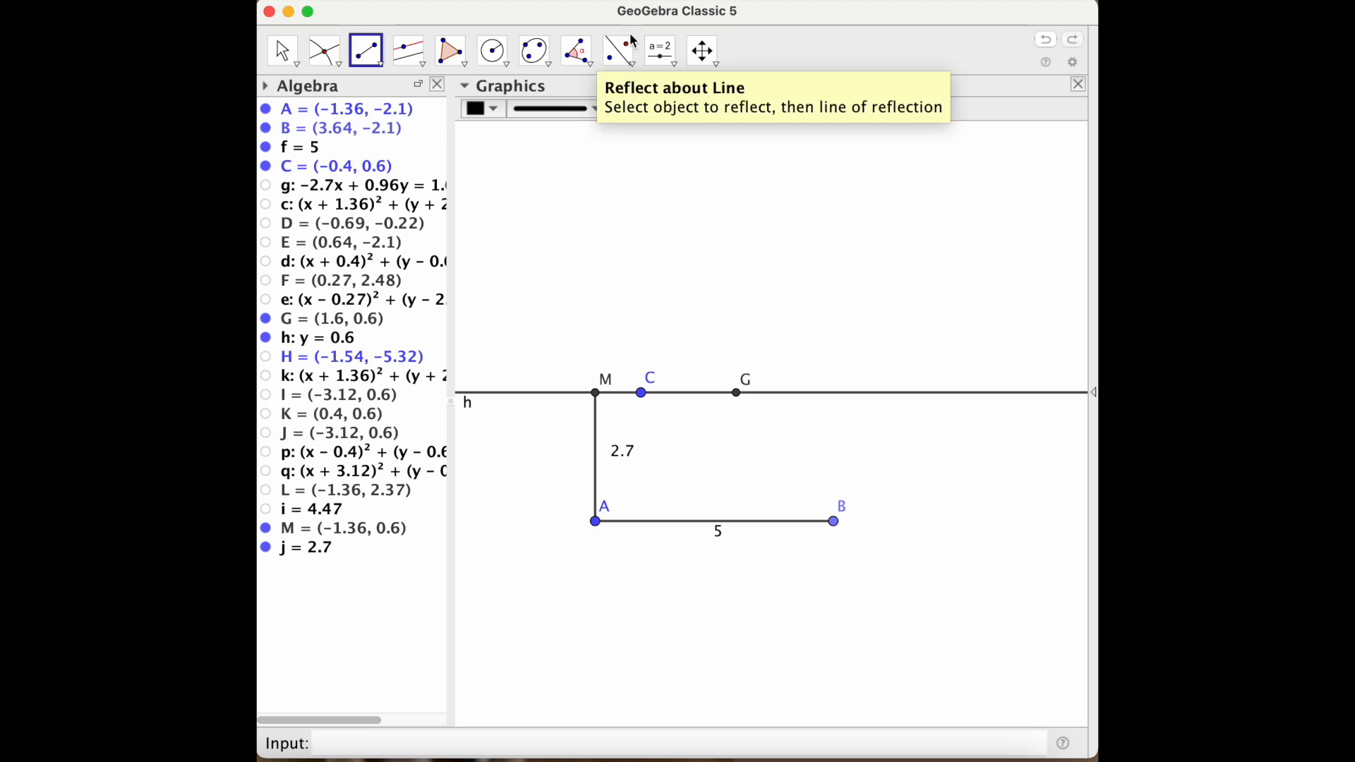
# - Measure angle MAB with its vertex at A and restrict its range to 0° to 180°
pyautogui.click(586, 63)
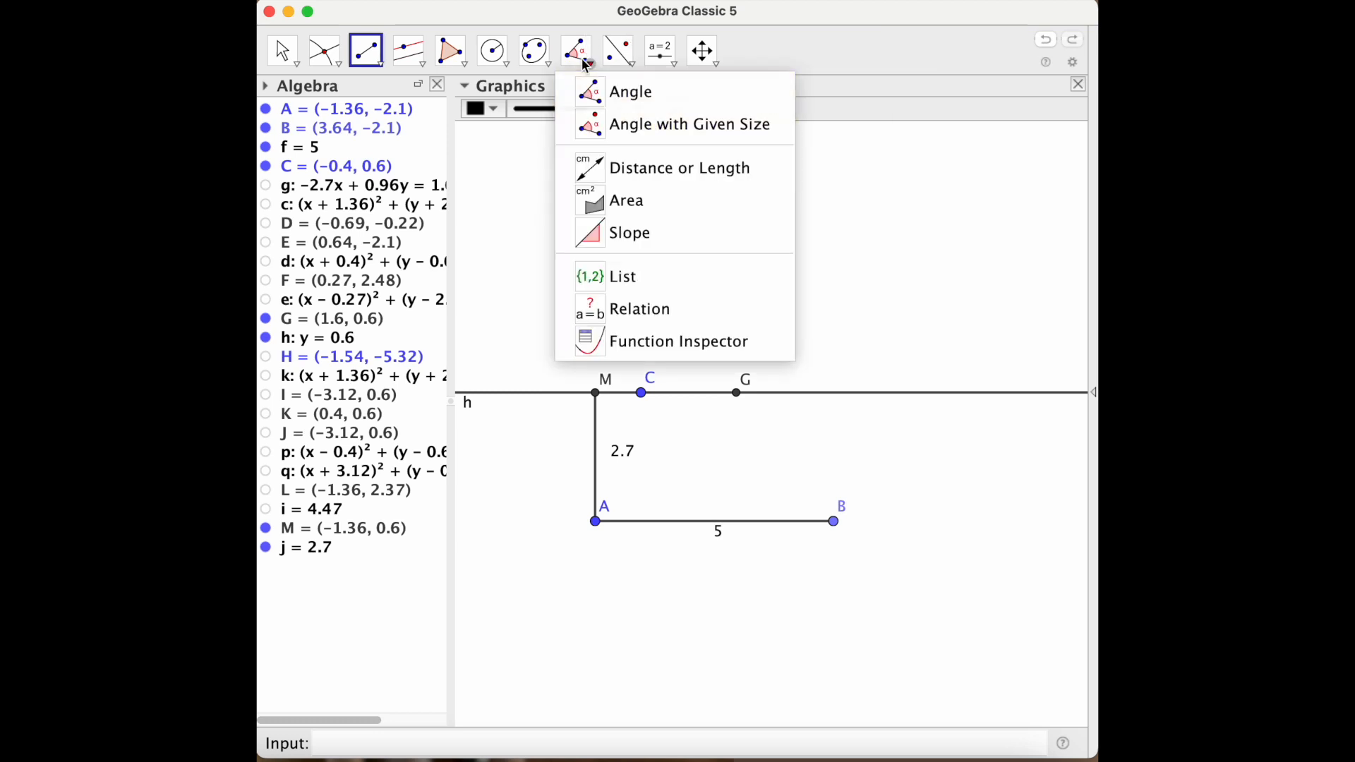
pyautogui.click(588, 89)
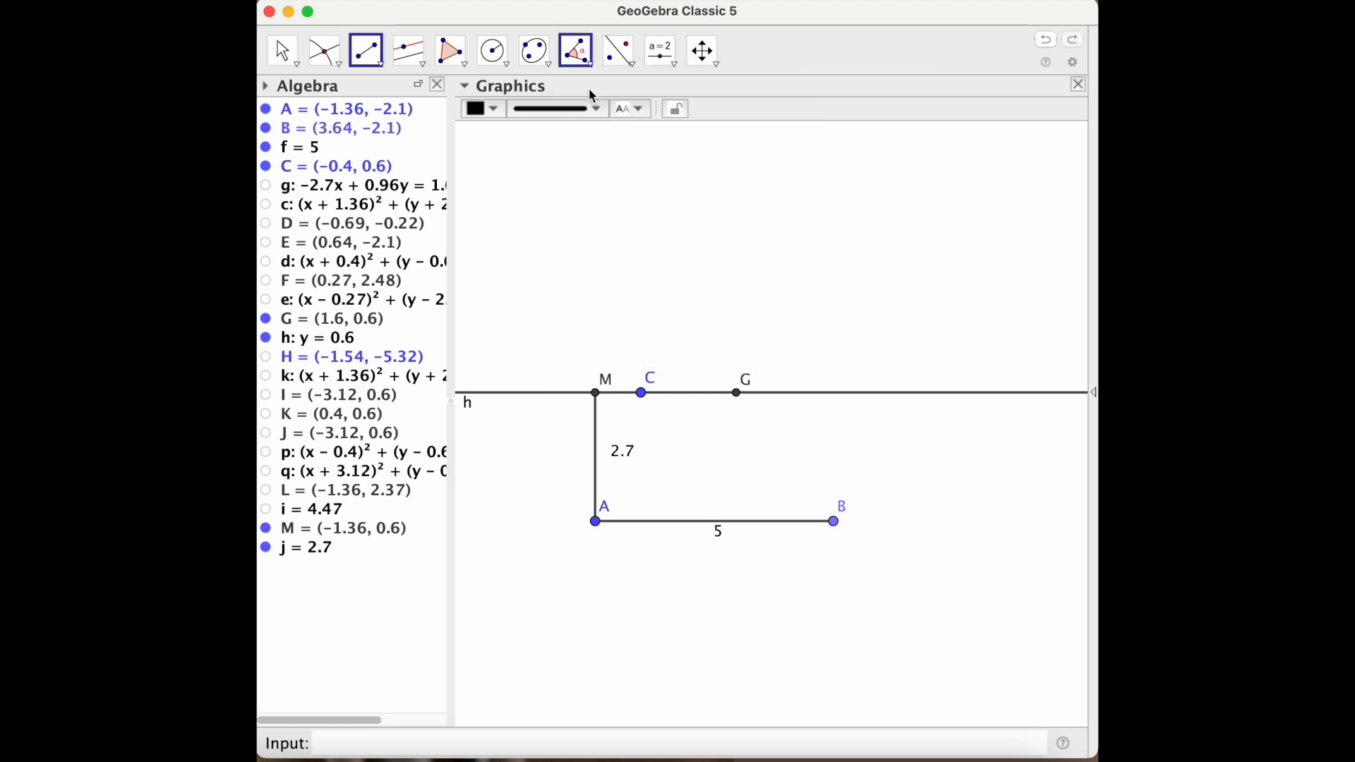
pyautogui.click(595, 393)
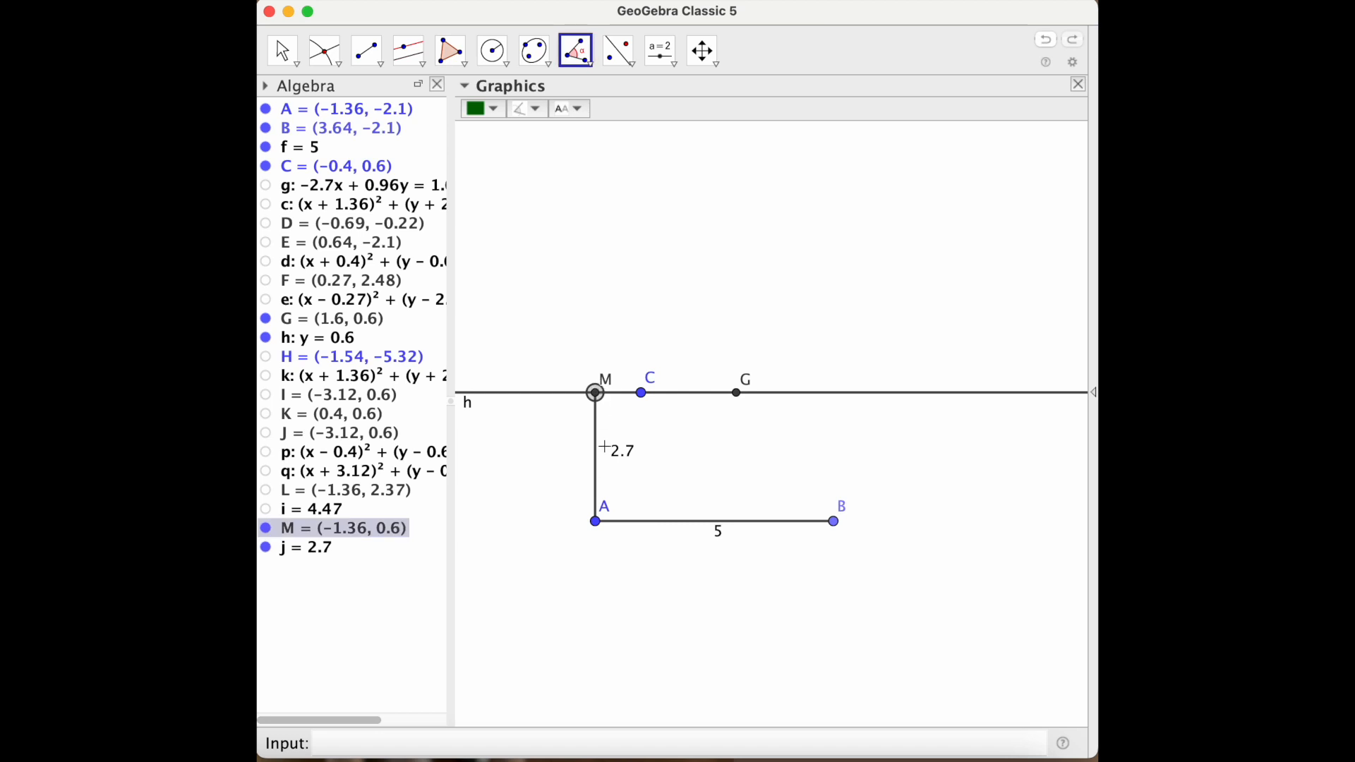
pyautogui.click(596, 522)
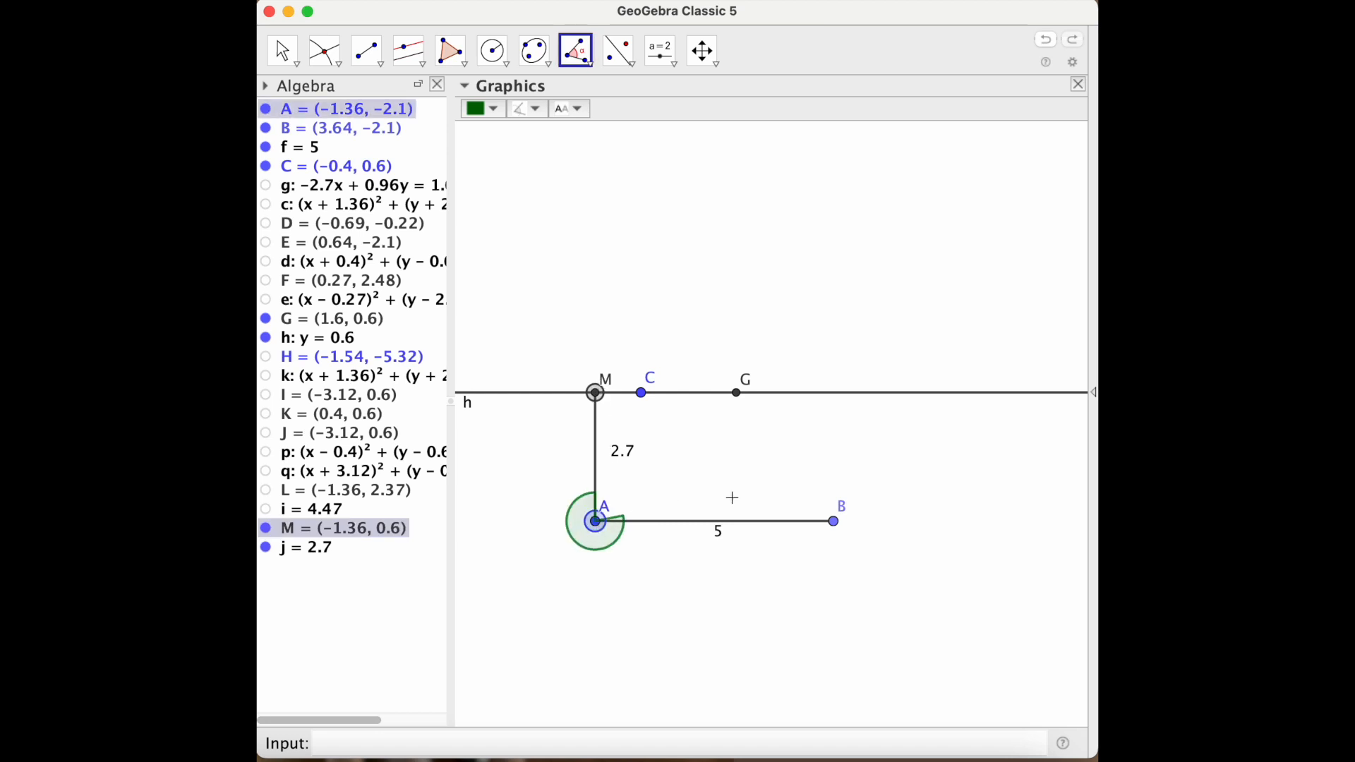
pyautogui.click(835, 522)
pyautogui.click(539, 109)
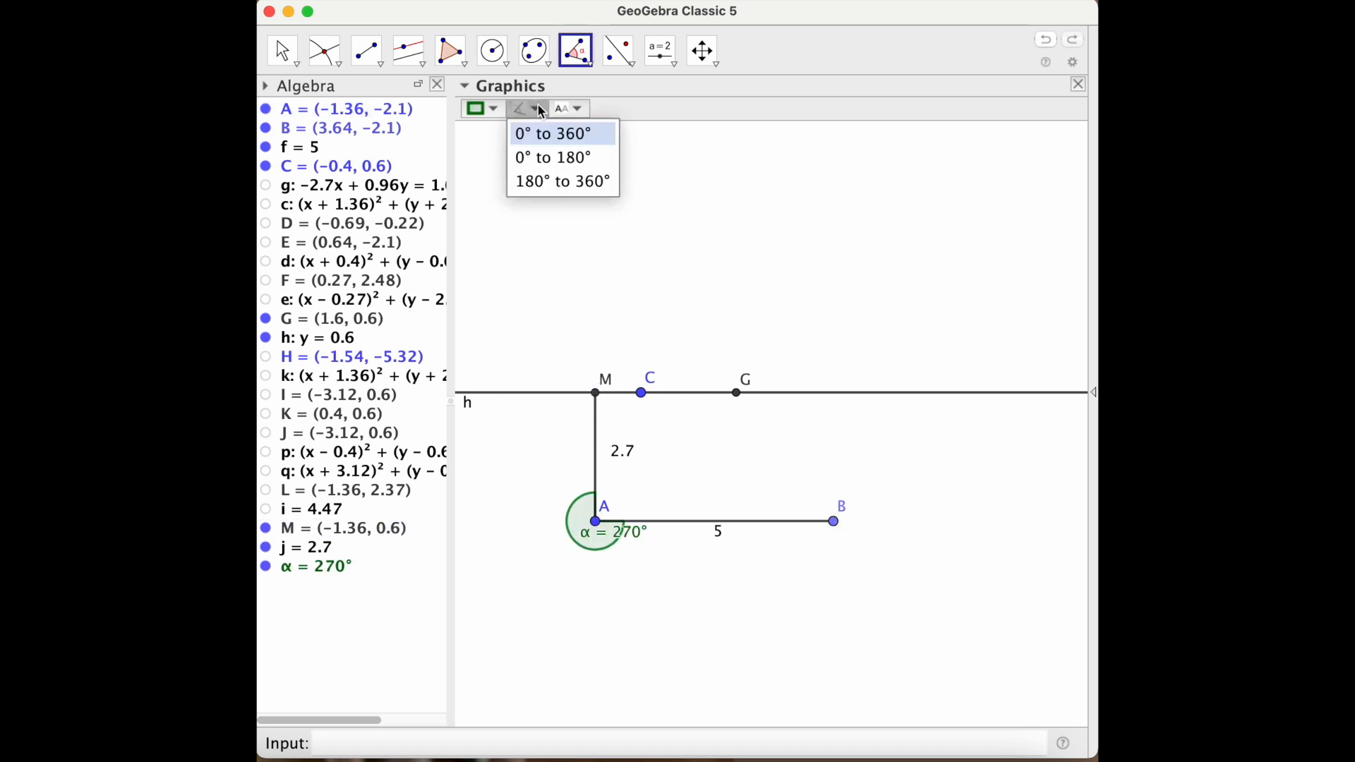
pyautogui.click(554, 157)
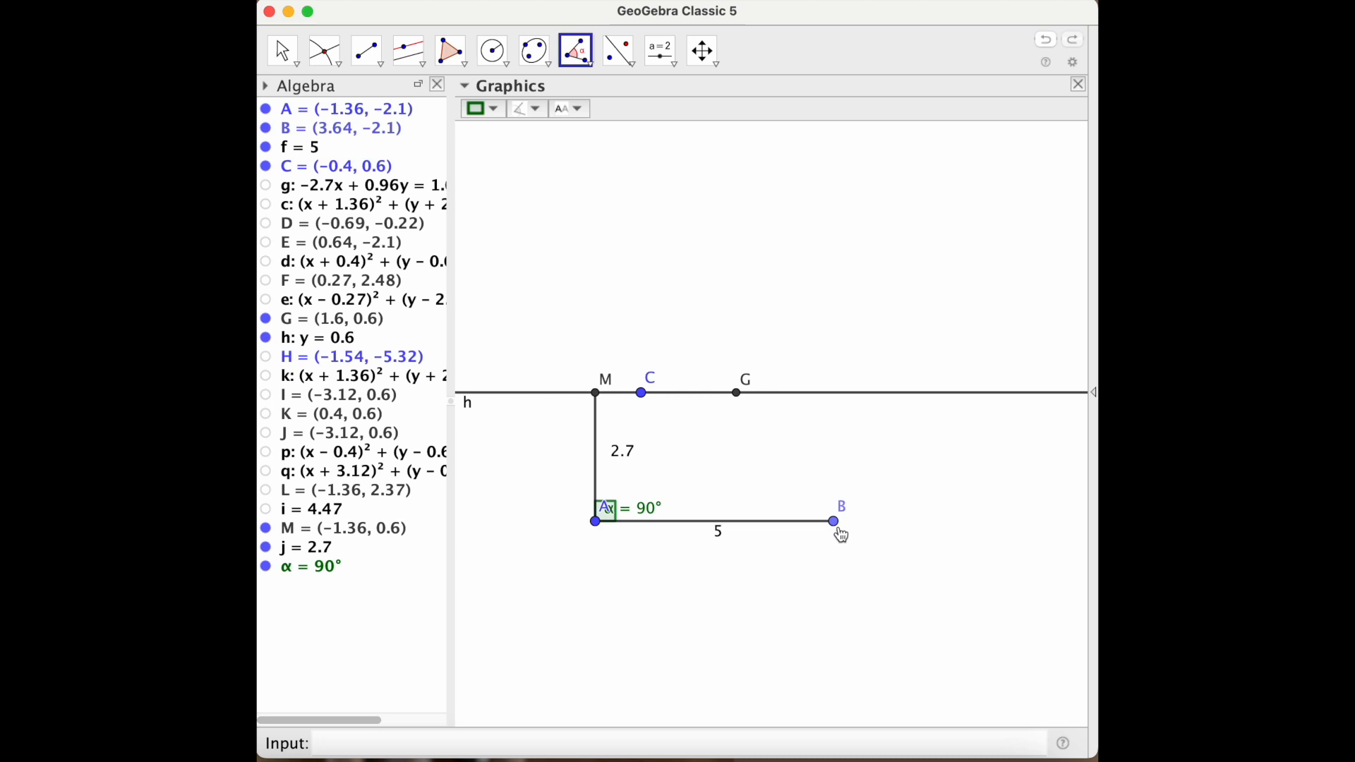
# - Draw a circle centred on B through a new point at about (4.26, -5.68), large enough to cross line h twice
pyautogui.click(496, 55)
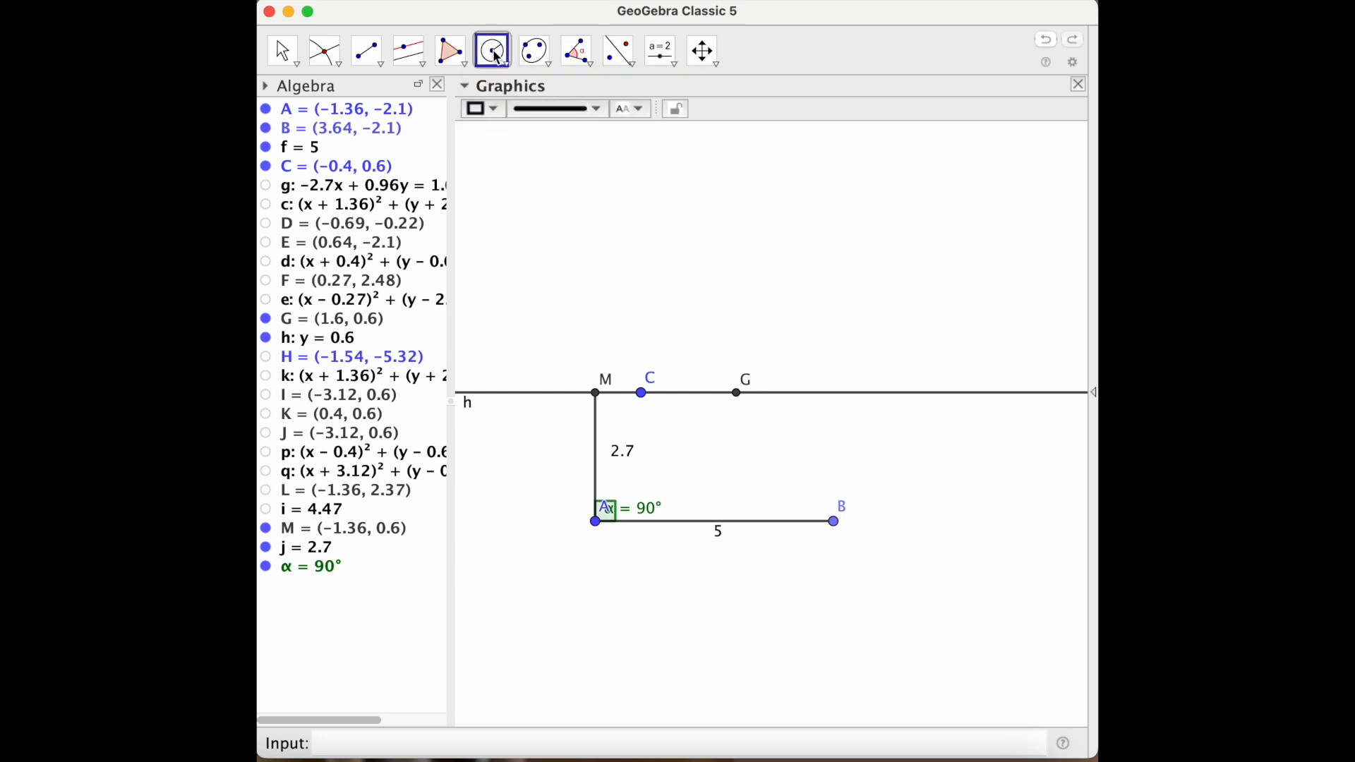
pyautogui.click(505, 66)
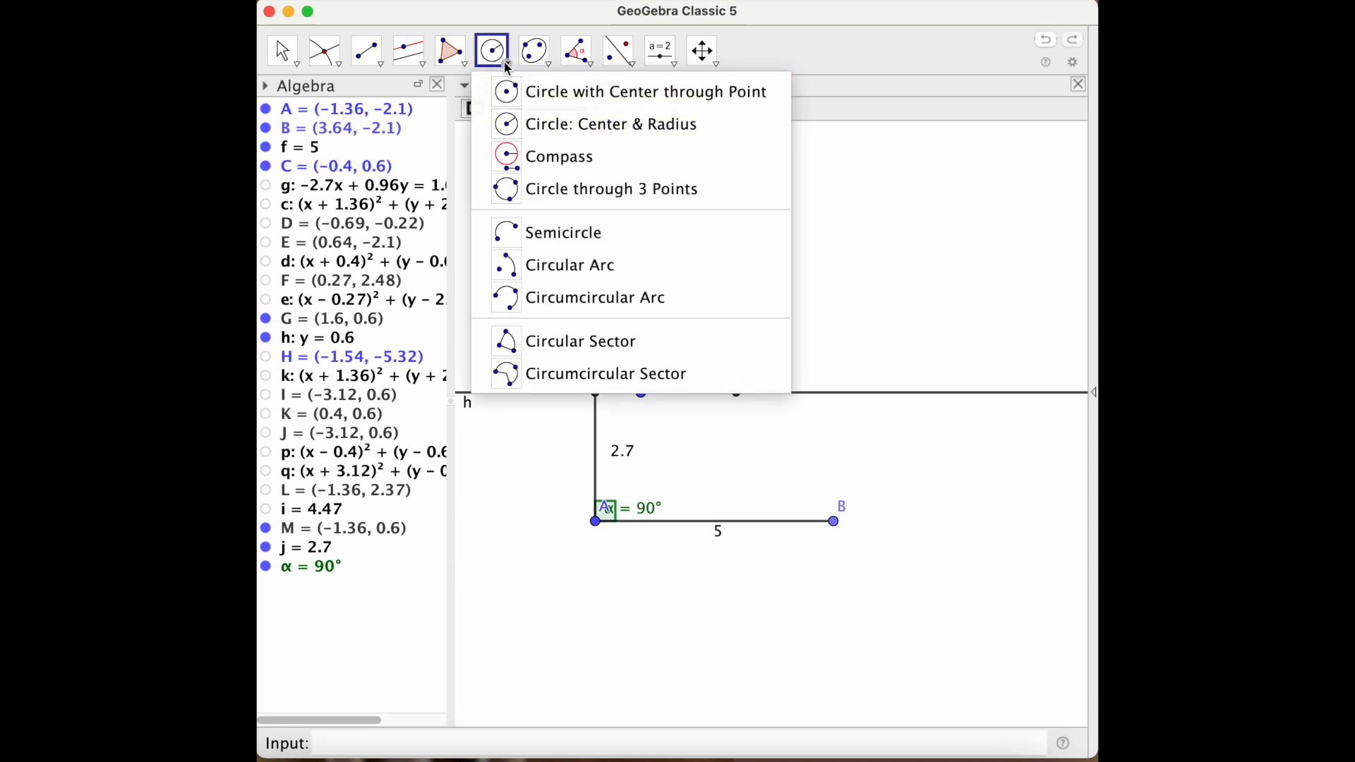
pyautogui.click(511, 94)
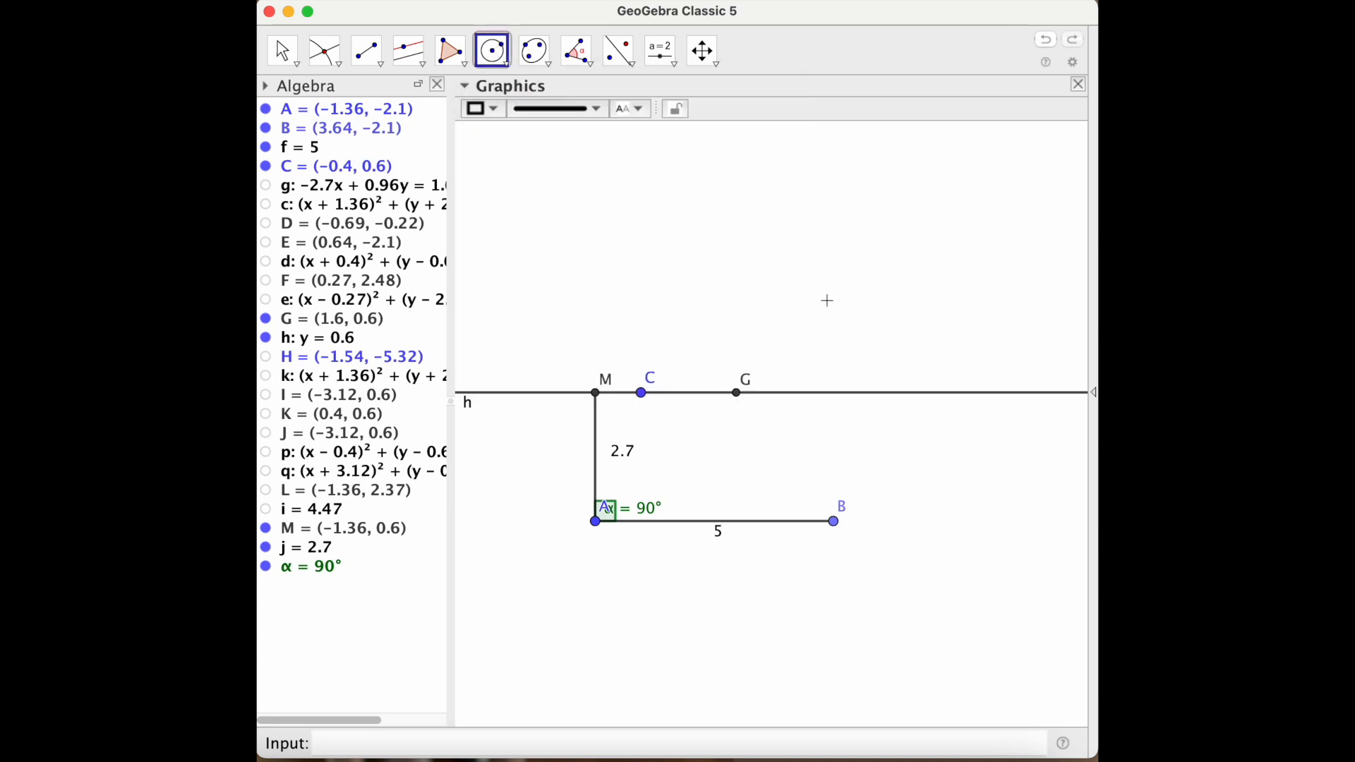
pyautogui.click(834, 522)
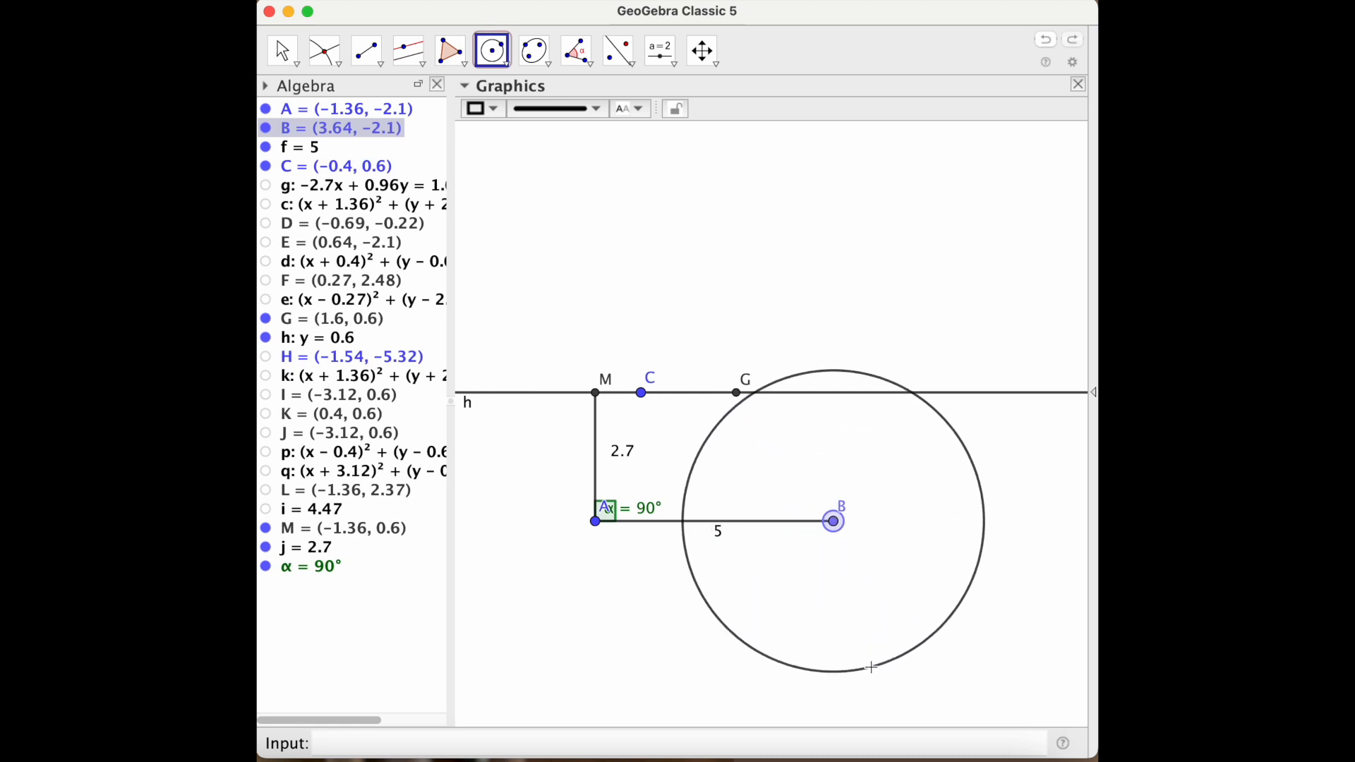
pyautogui.click(863, 692)
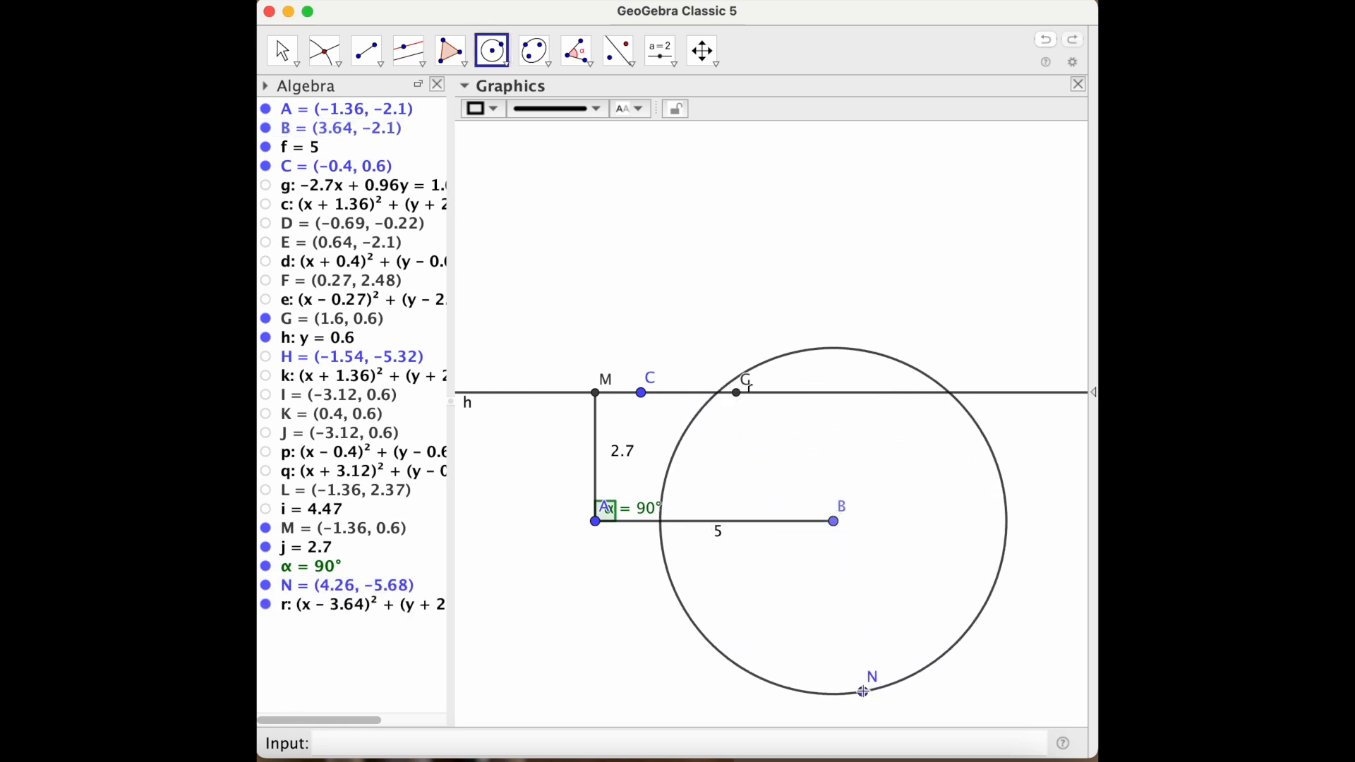
# - Mark both intersections of the circle around B with line h
pyautogui.click(324, 50)
pyautogui.click(726, 397)
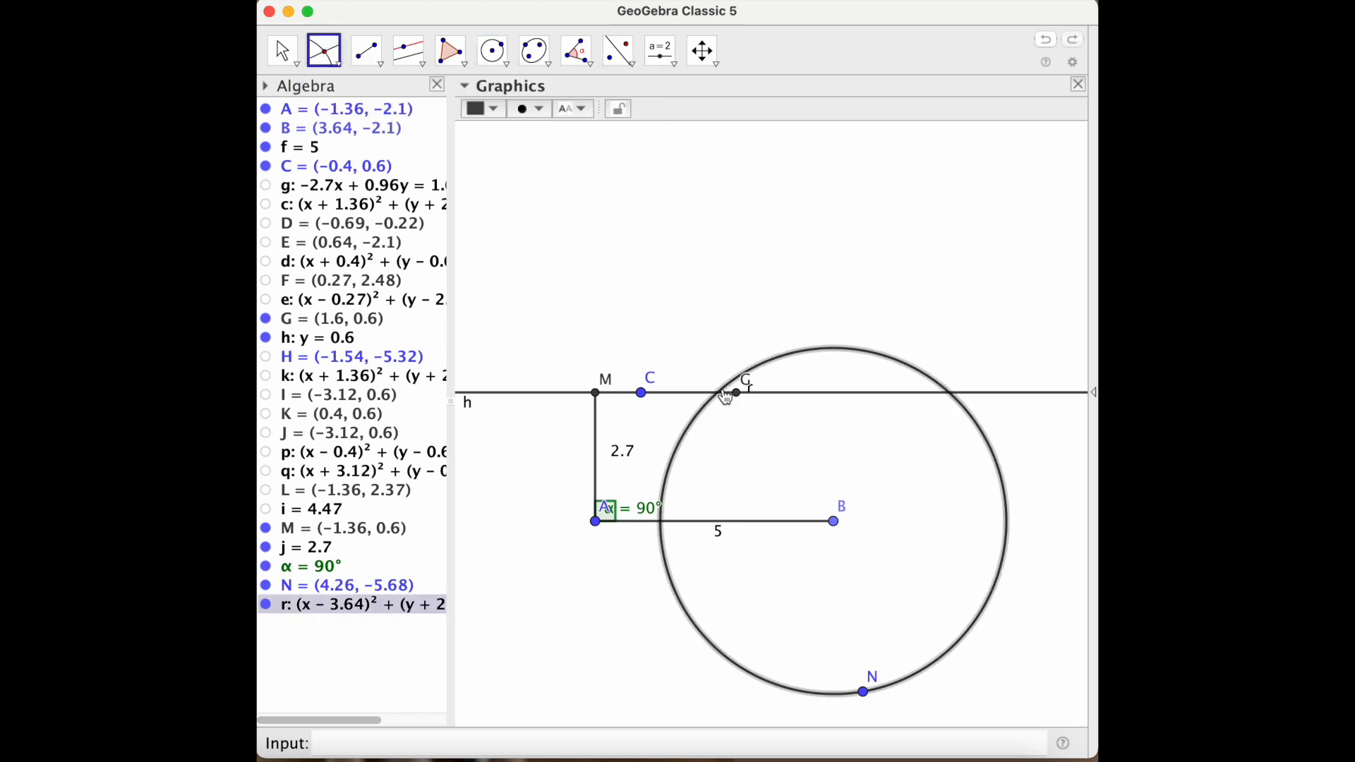
pyautogui.click(721, 393)
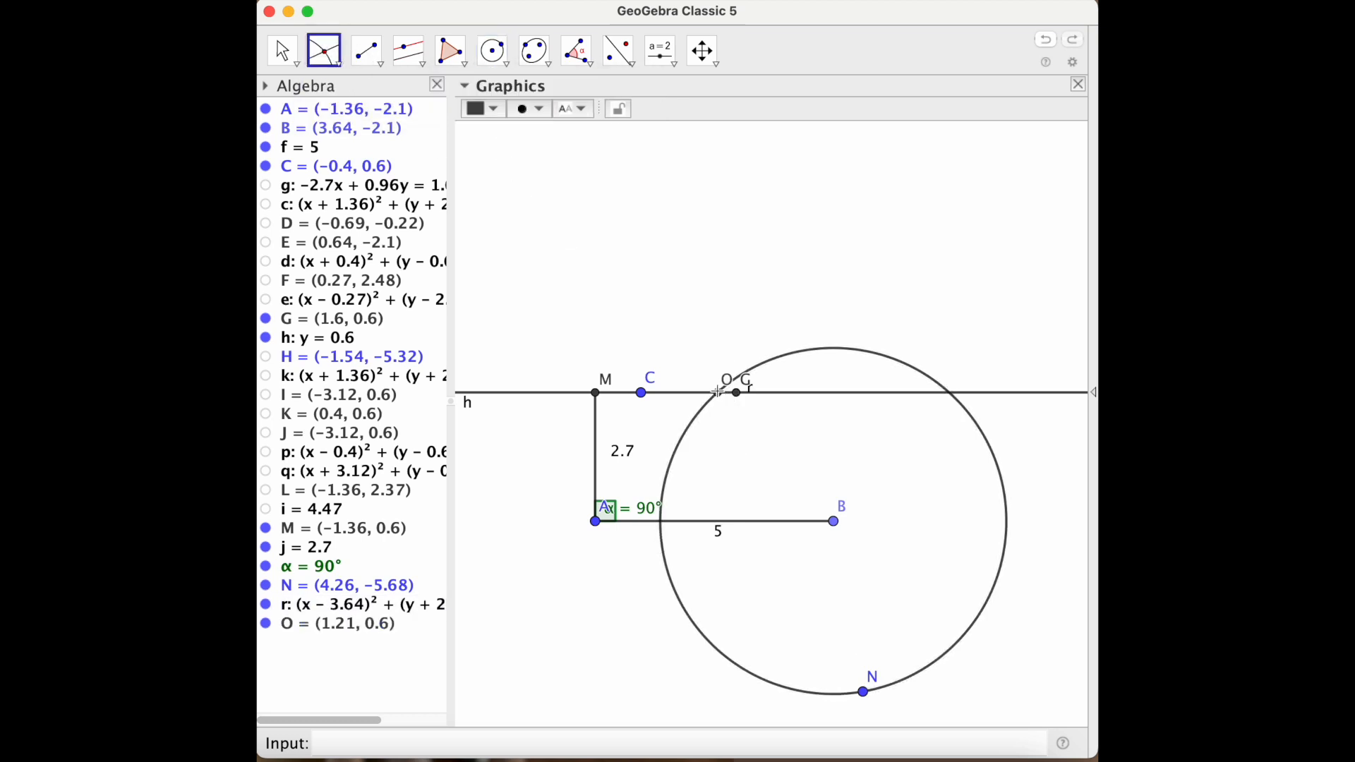
pyautogui.click(951, 393)
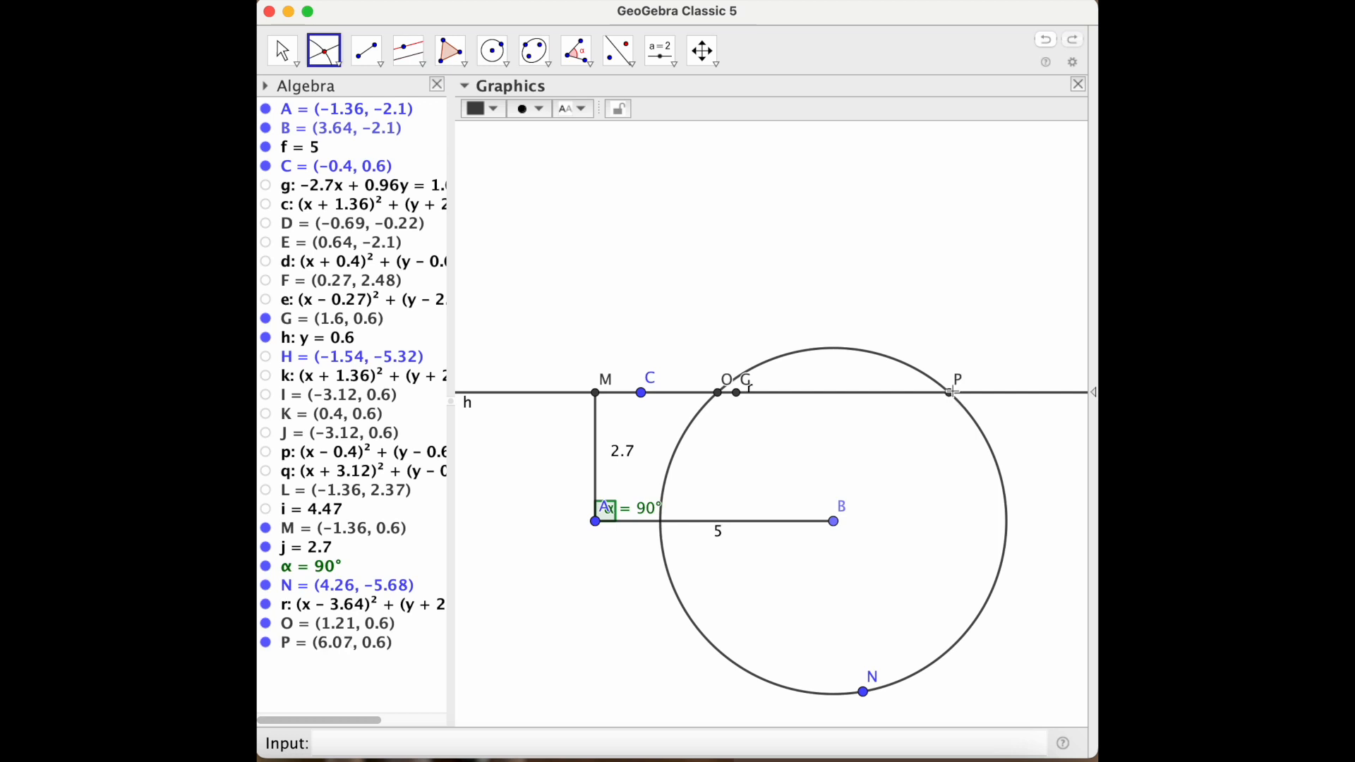
# - Try a circle of radius 2 centred on O and undo it
pyautogui.click(499, 58)
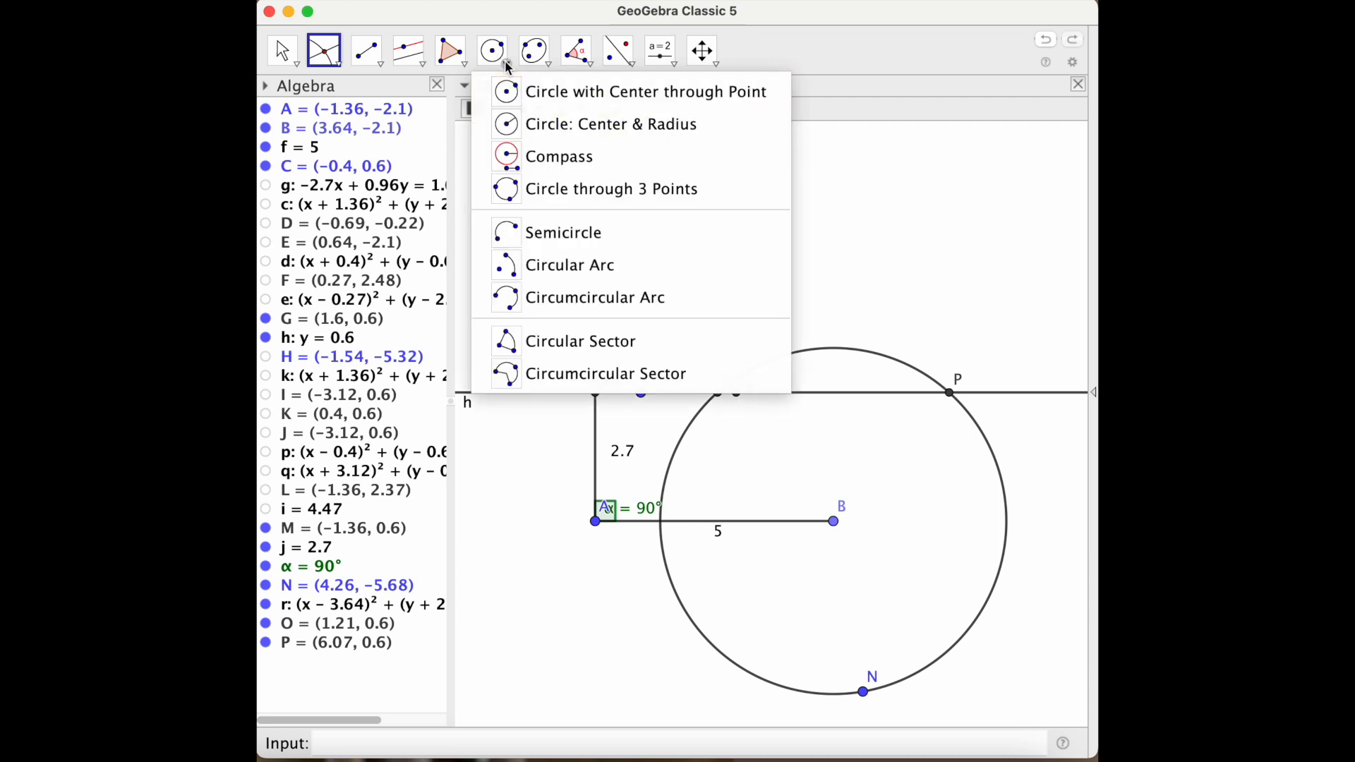
pyautogui.click(502, 106)
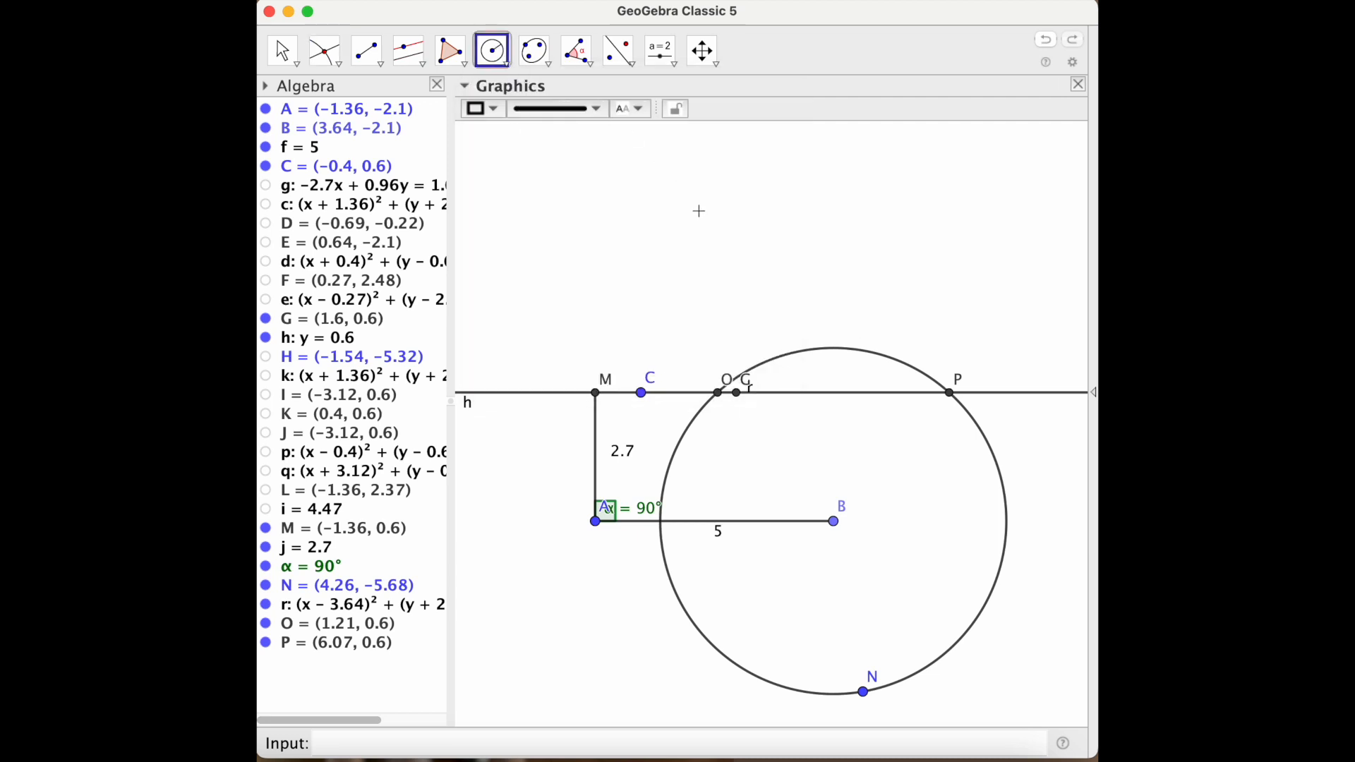
pyautogui.click(720, 395)
pyautogui.write('2')
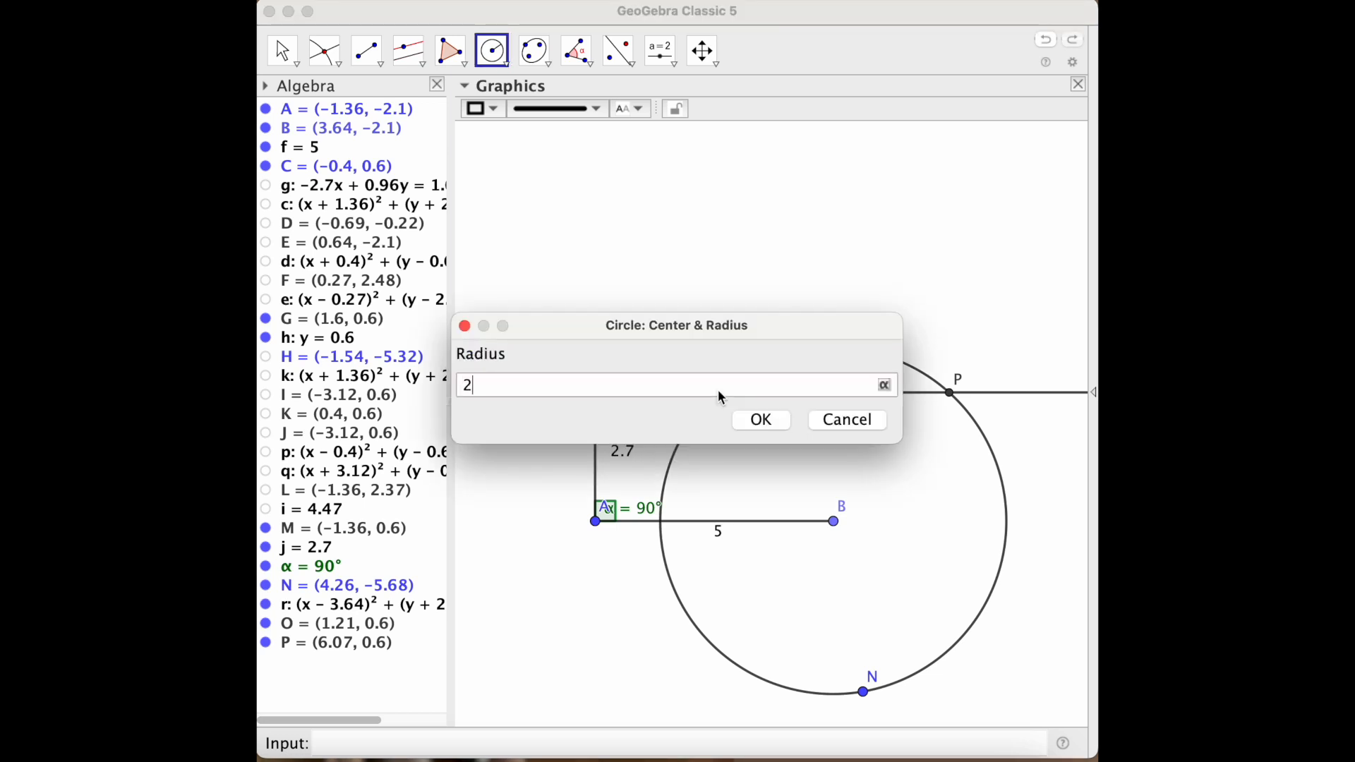
pyautogui.click(760, 420)
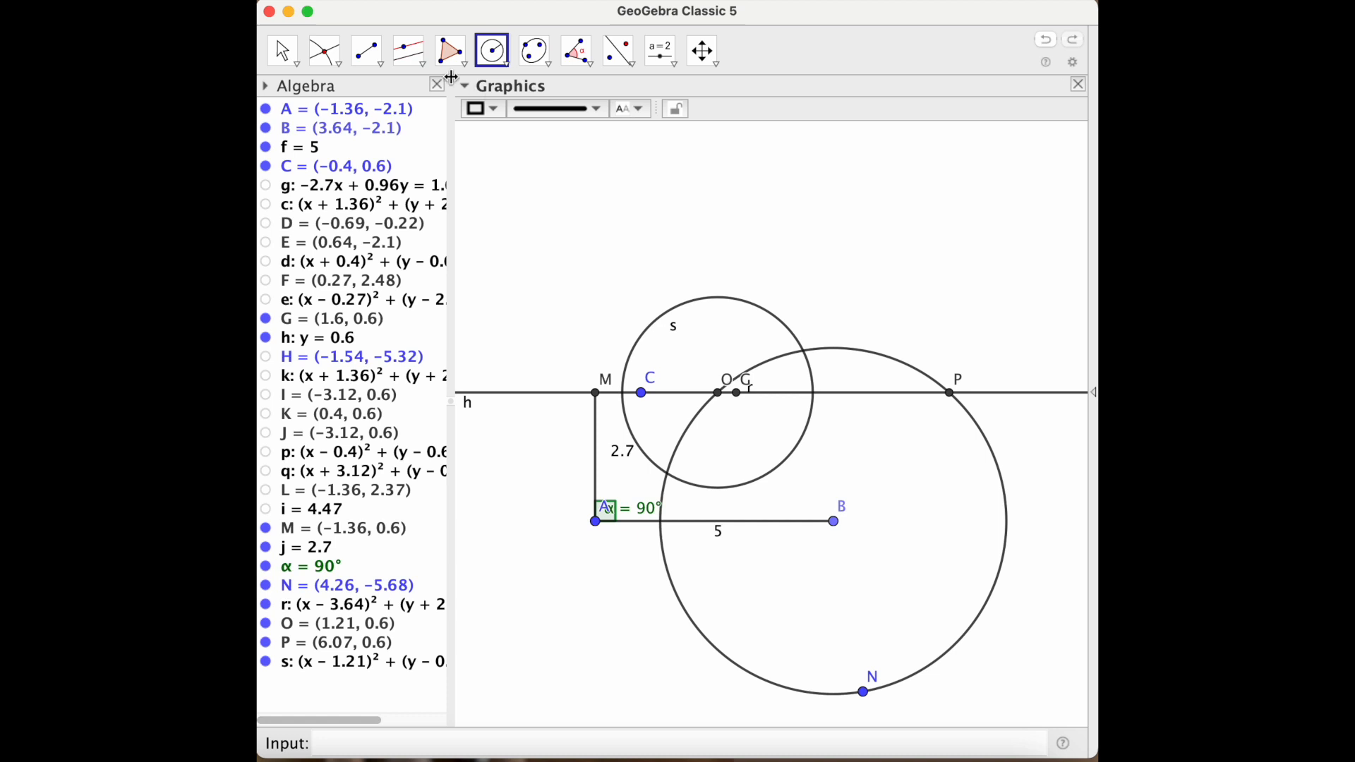
pyautogui.click(1046, 42)
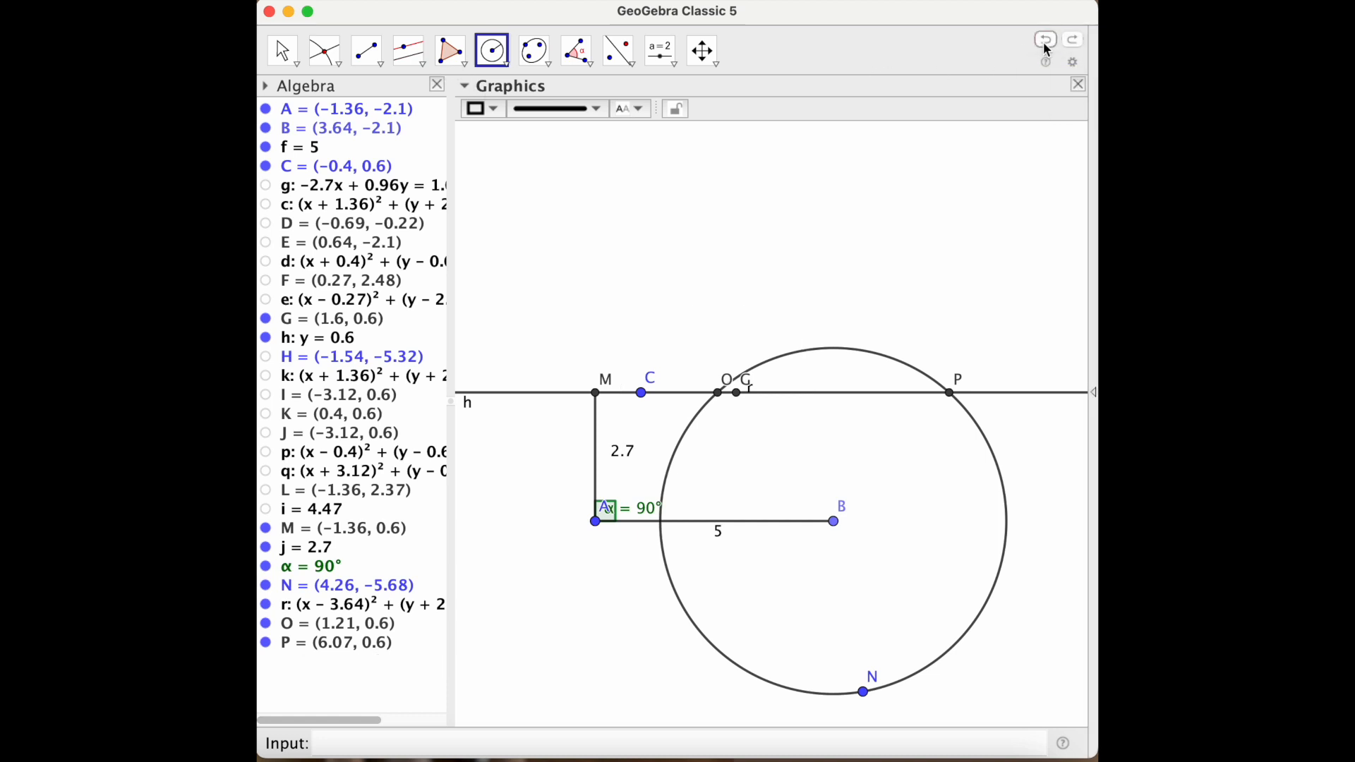
# - Try a circle of radius 3 centred on O and undo it
pyautogui.click(719, 394)
pyautogui.write('3')
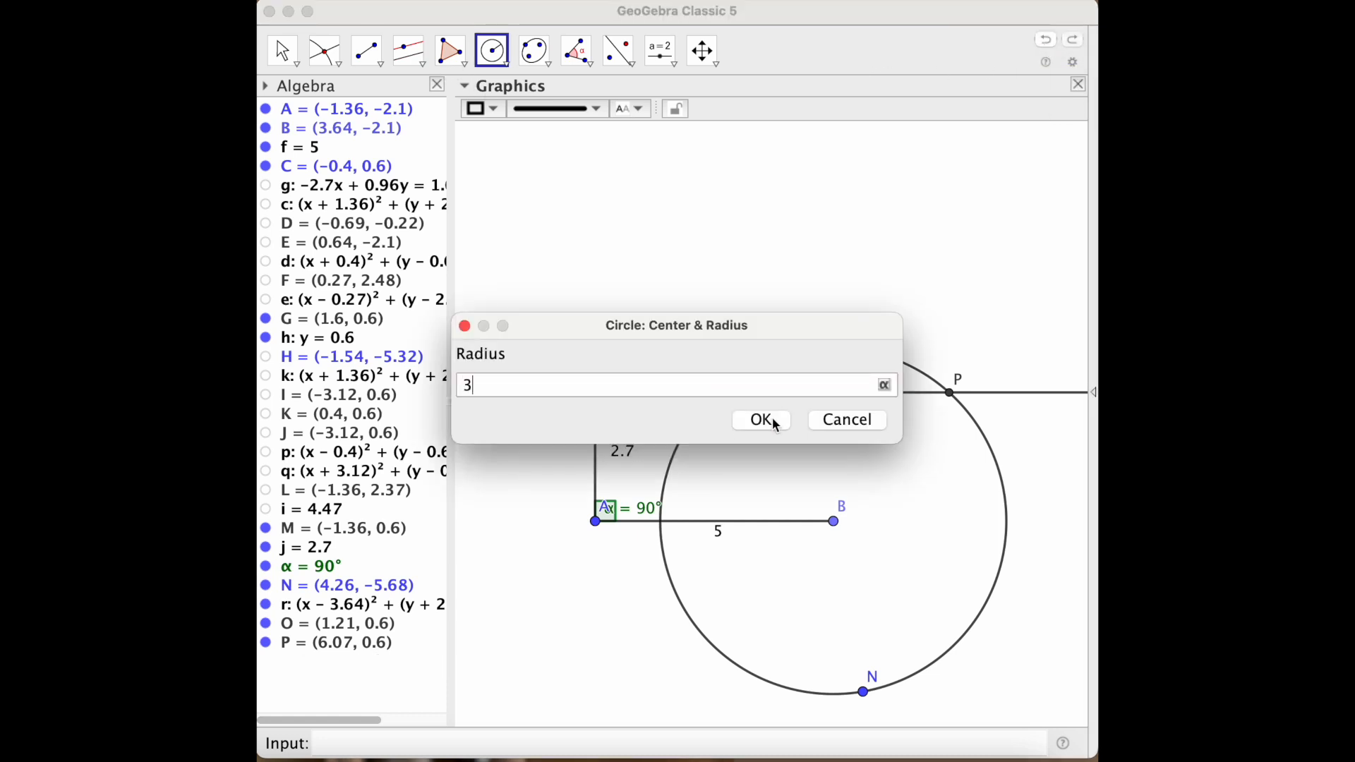
pyautogui.click(766, 420)
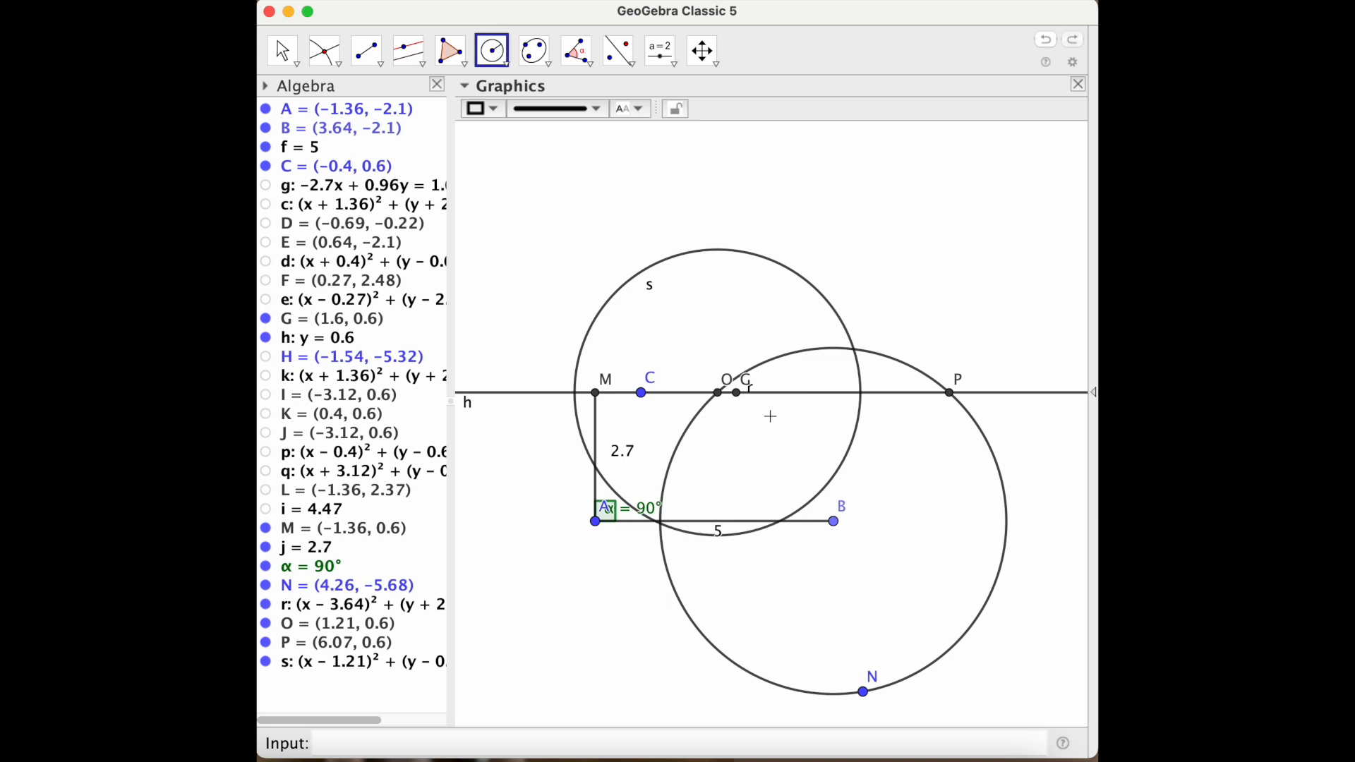
pyautogui.click(1045, 41)
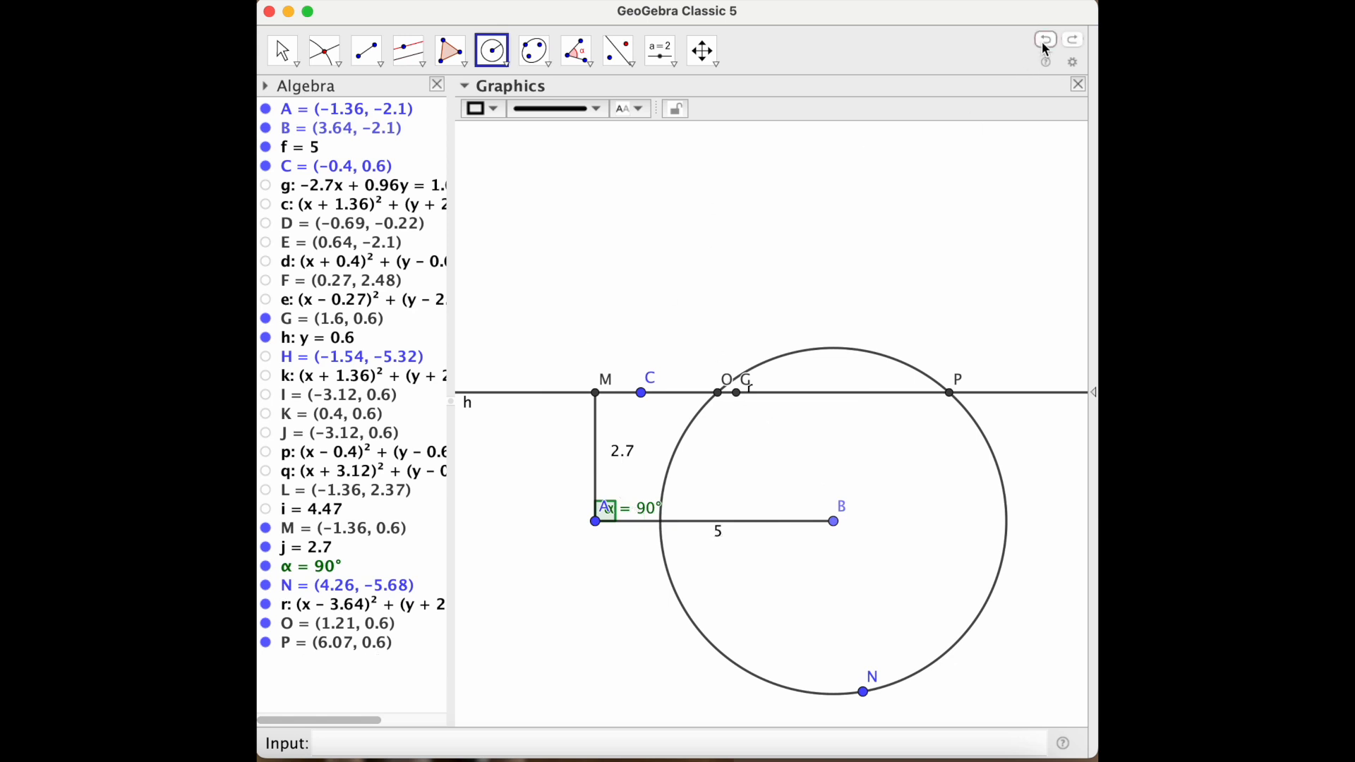
# - Draw two circles of radius 3.5, one centred on O and one centred on P
pyautogui.click(718, 393)
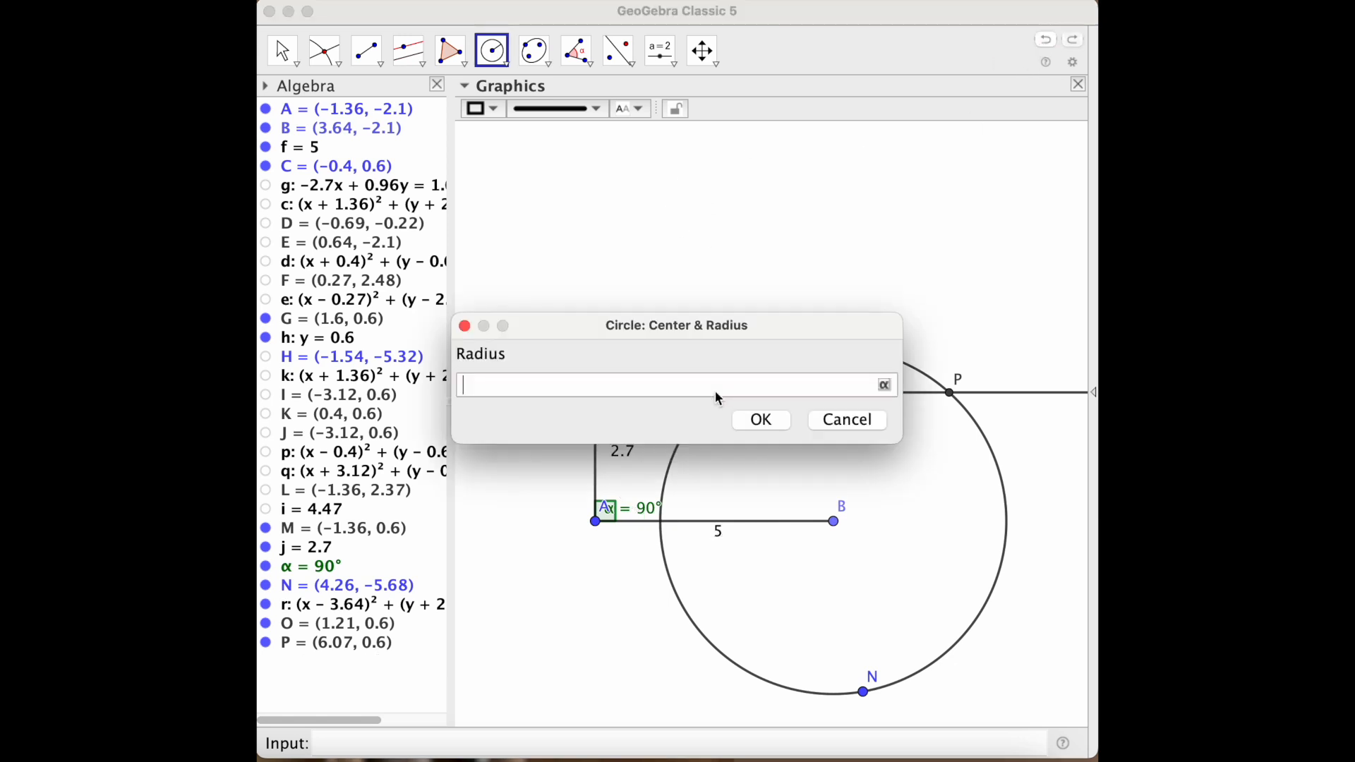
pyautogui.write('3.5')
pyautogui.press('Return')
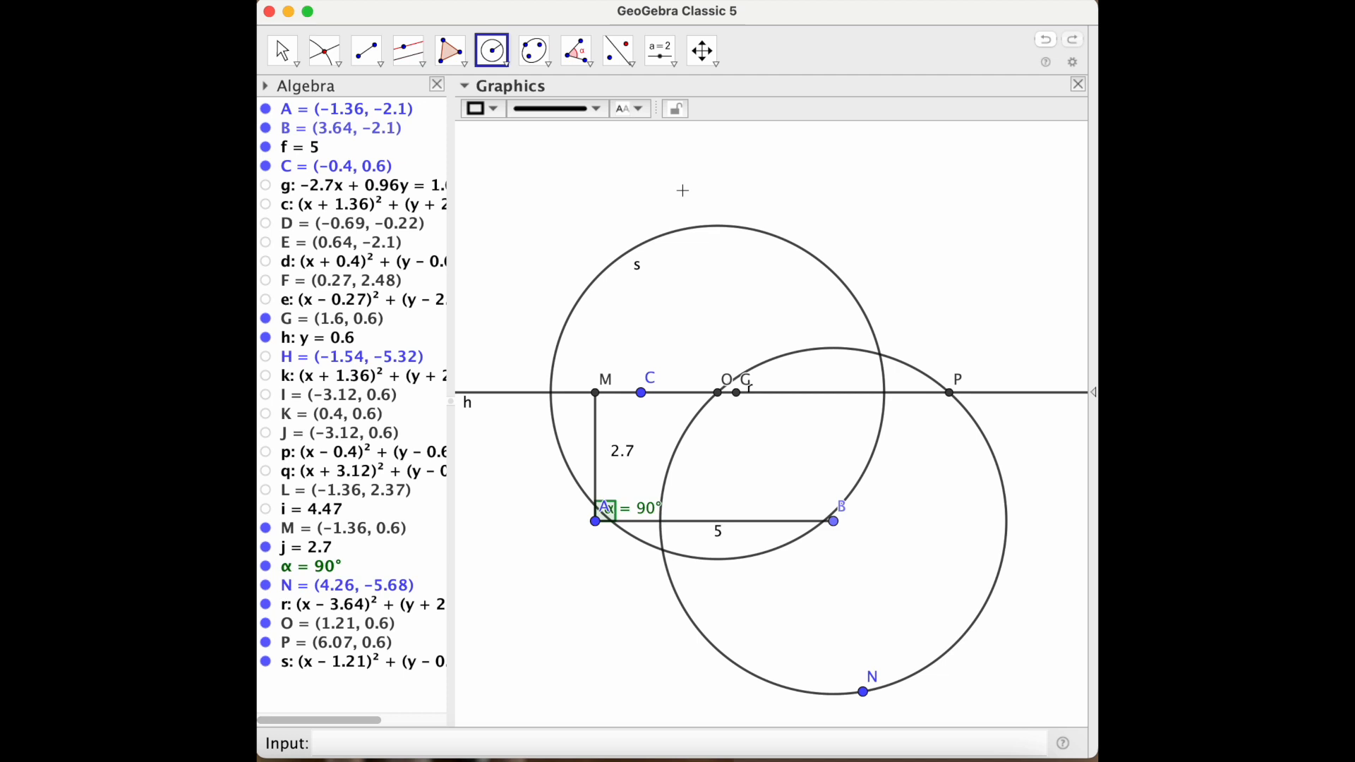
pyautogui.click(951, 396)
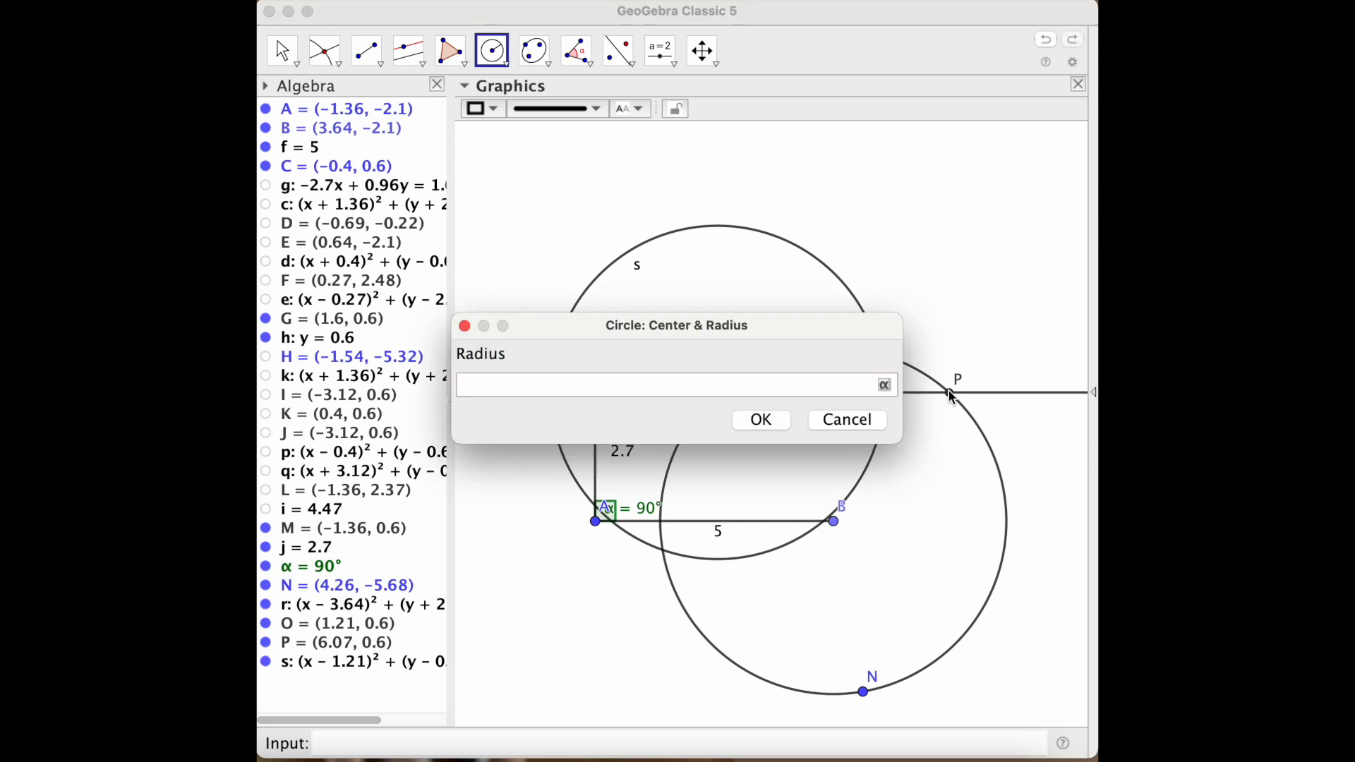
pyautogui.write('3.5')
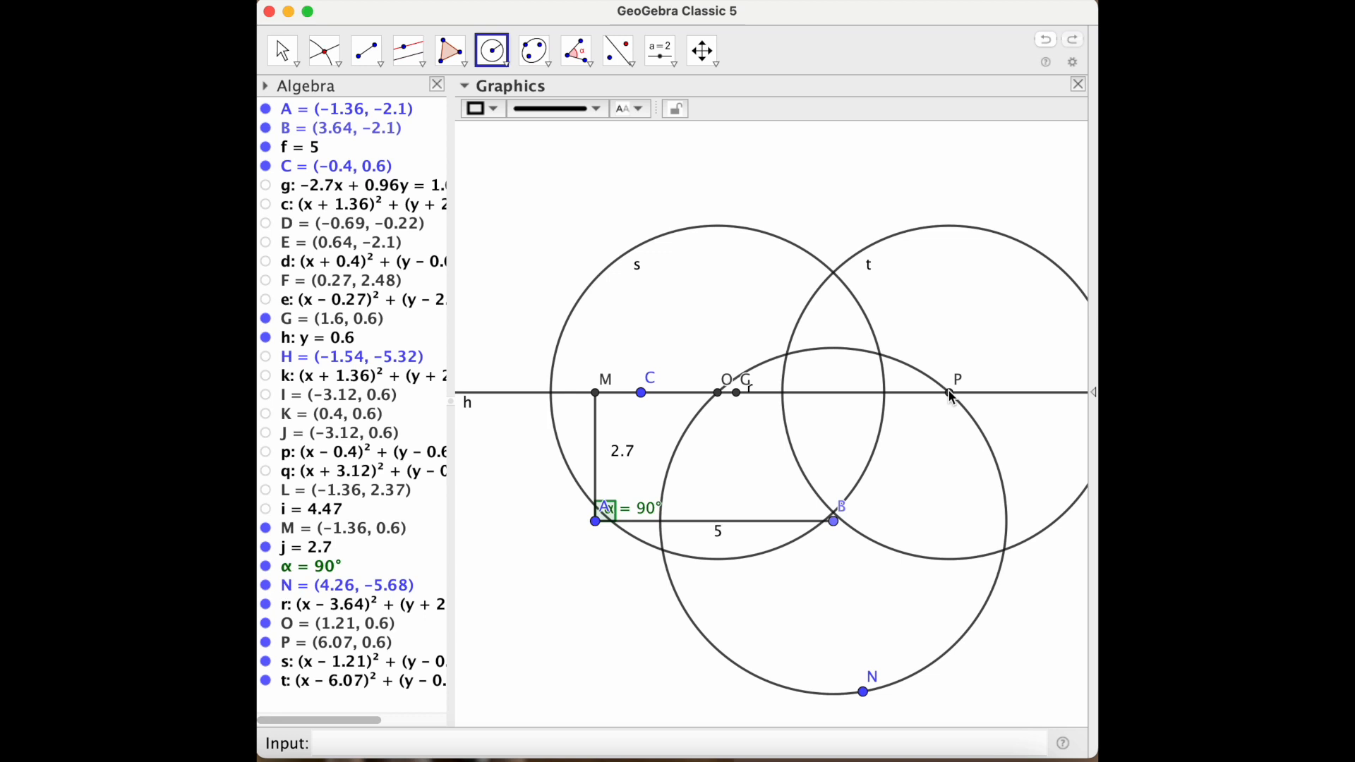
# - Mark the upper intersection of circles s and t and join B to it with a segment
pyautogui.click(333, 63)
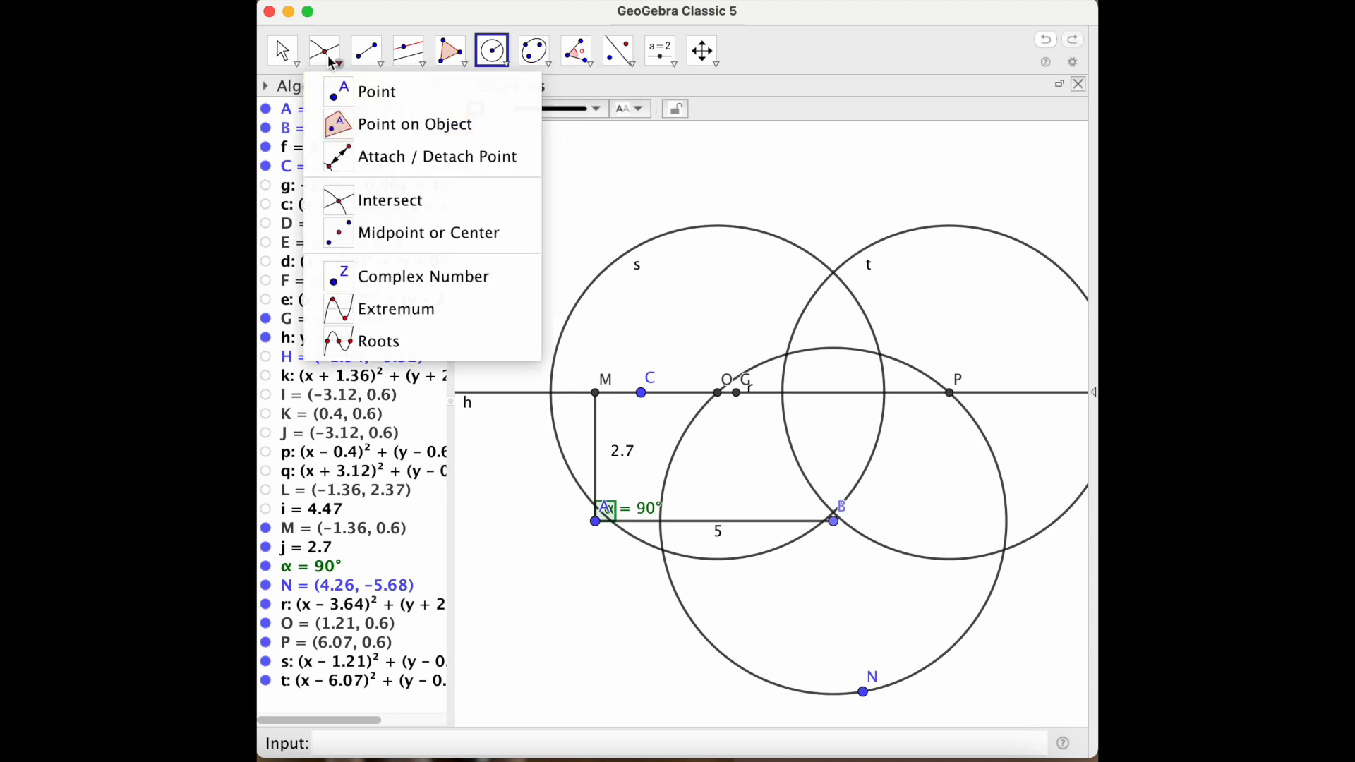
pyautogui.click(340, 200)
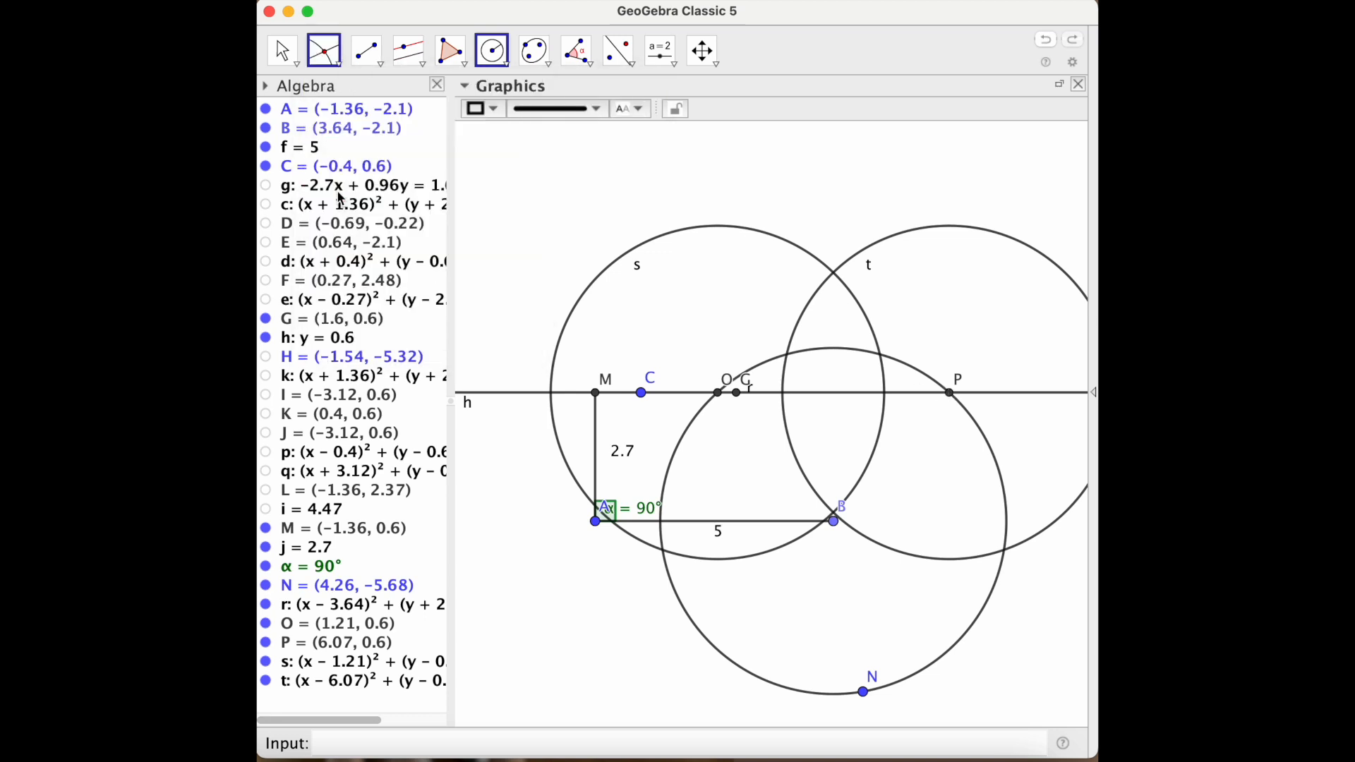
pyautogui.click(834, 275)
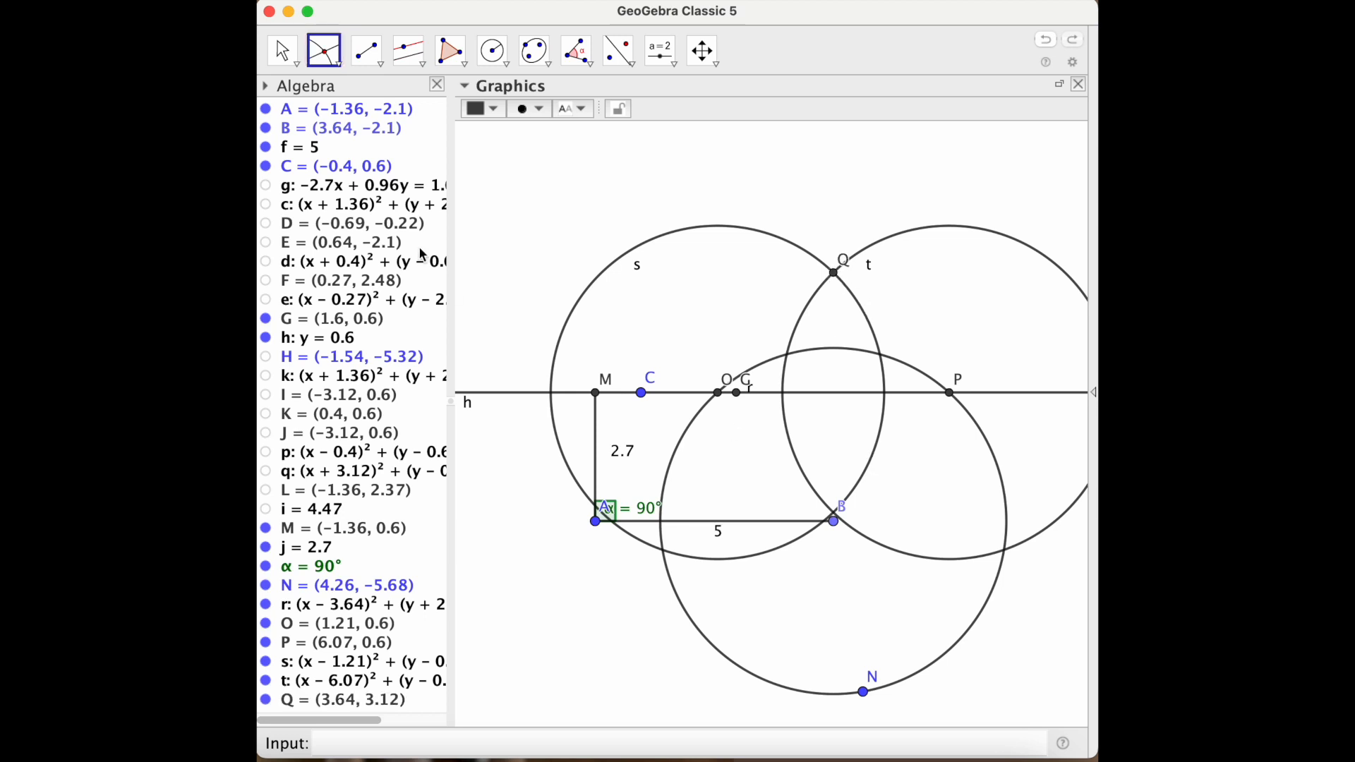
pyautogui.click(370, 56)
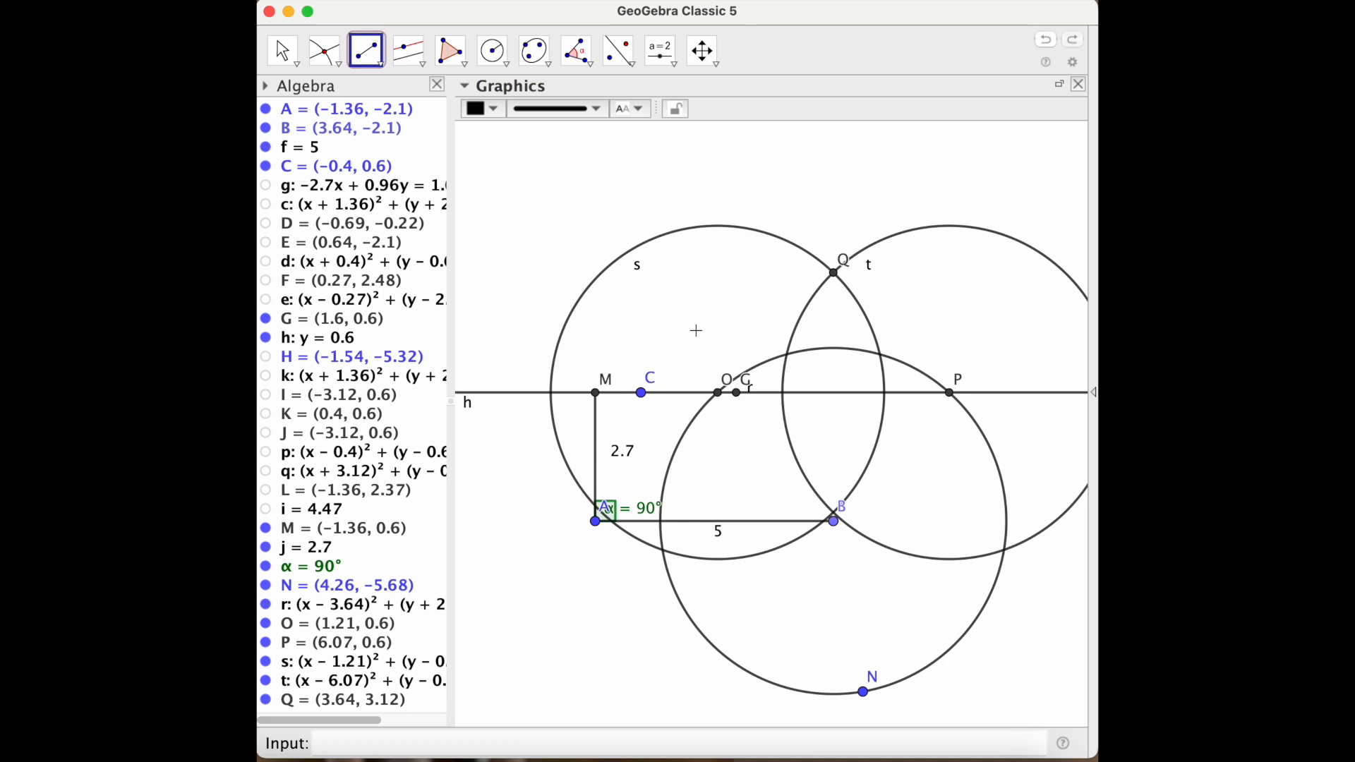
pyautogui.click(833, 521)
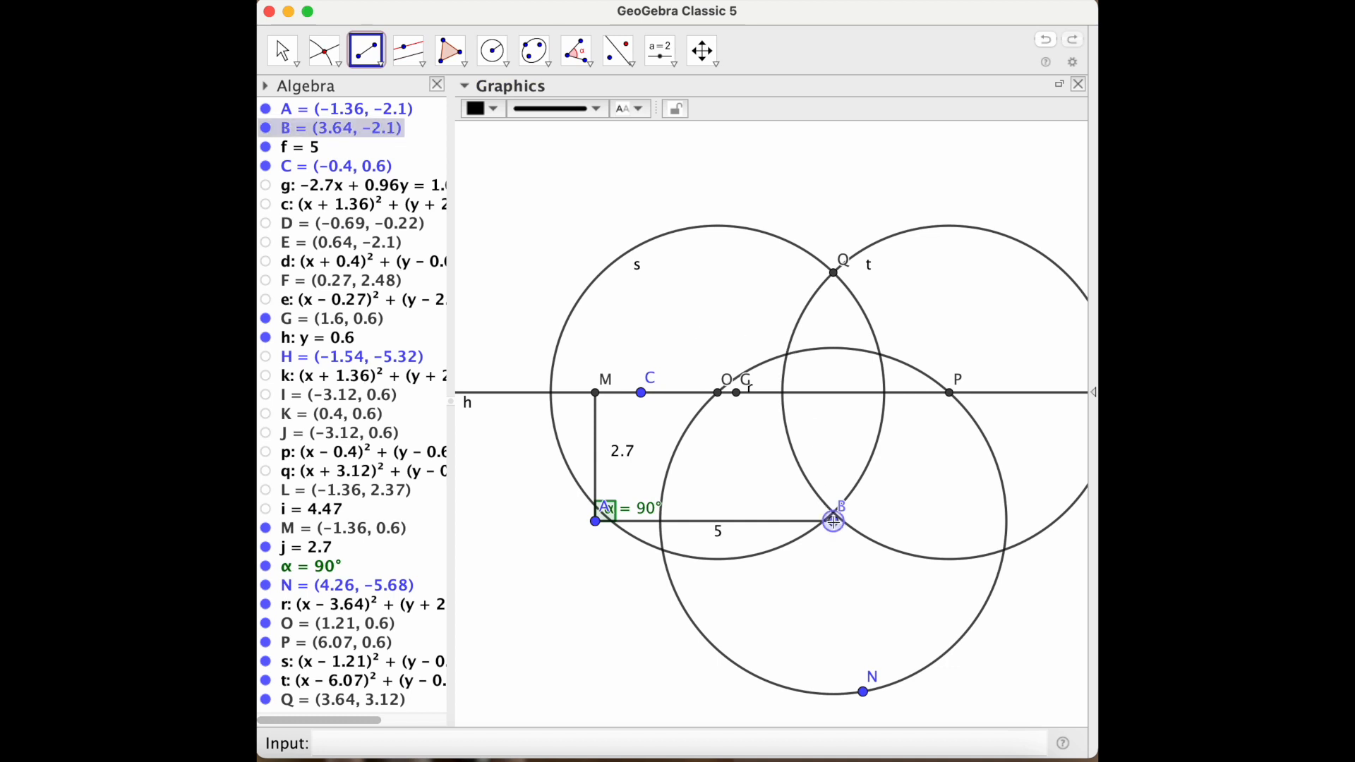
pyautogui.click(834, 278)
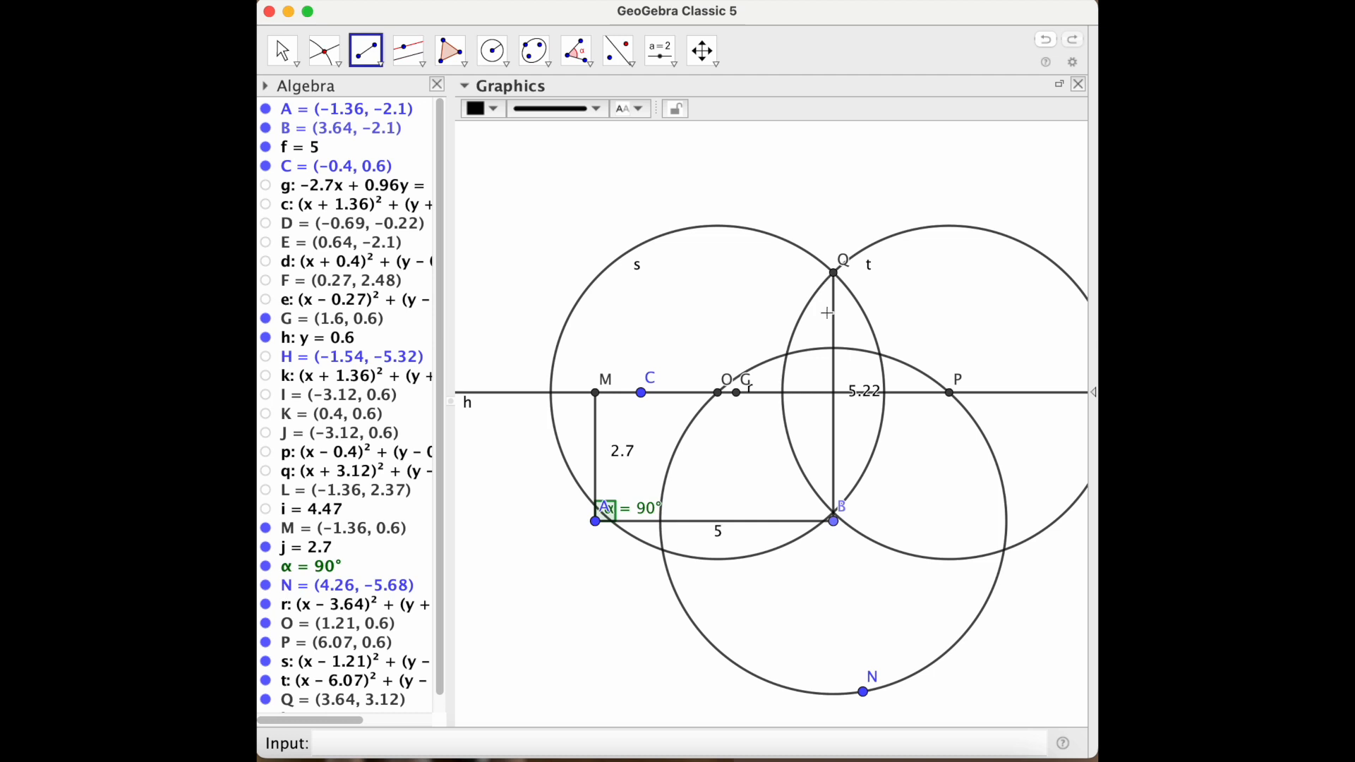
# - Mark the intersection point of segment BQ with line h
pyautogui.click(322, 48)
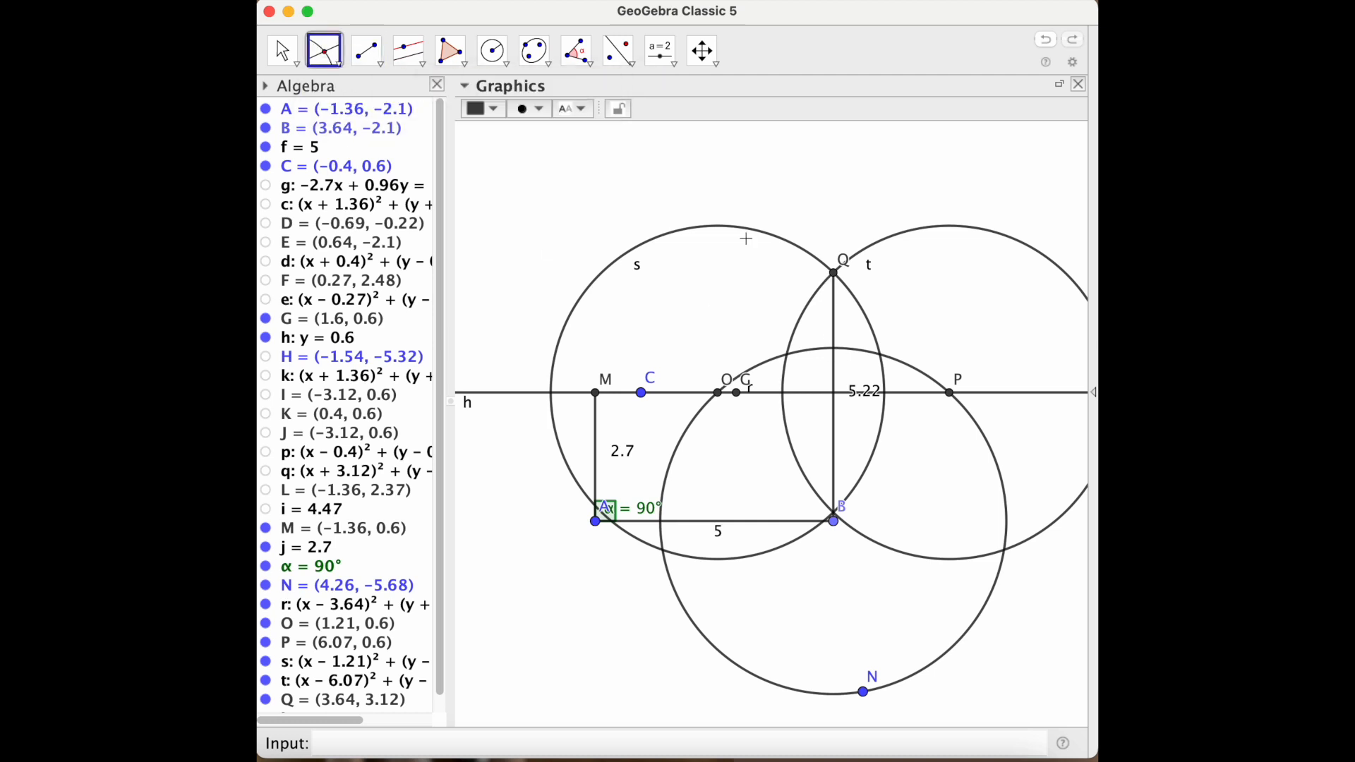
pyautogui.click(835, 398)
pyautogui.click(372, 53)
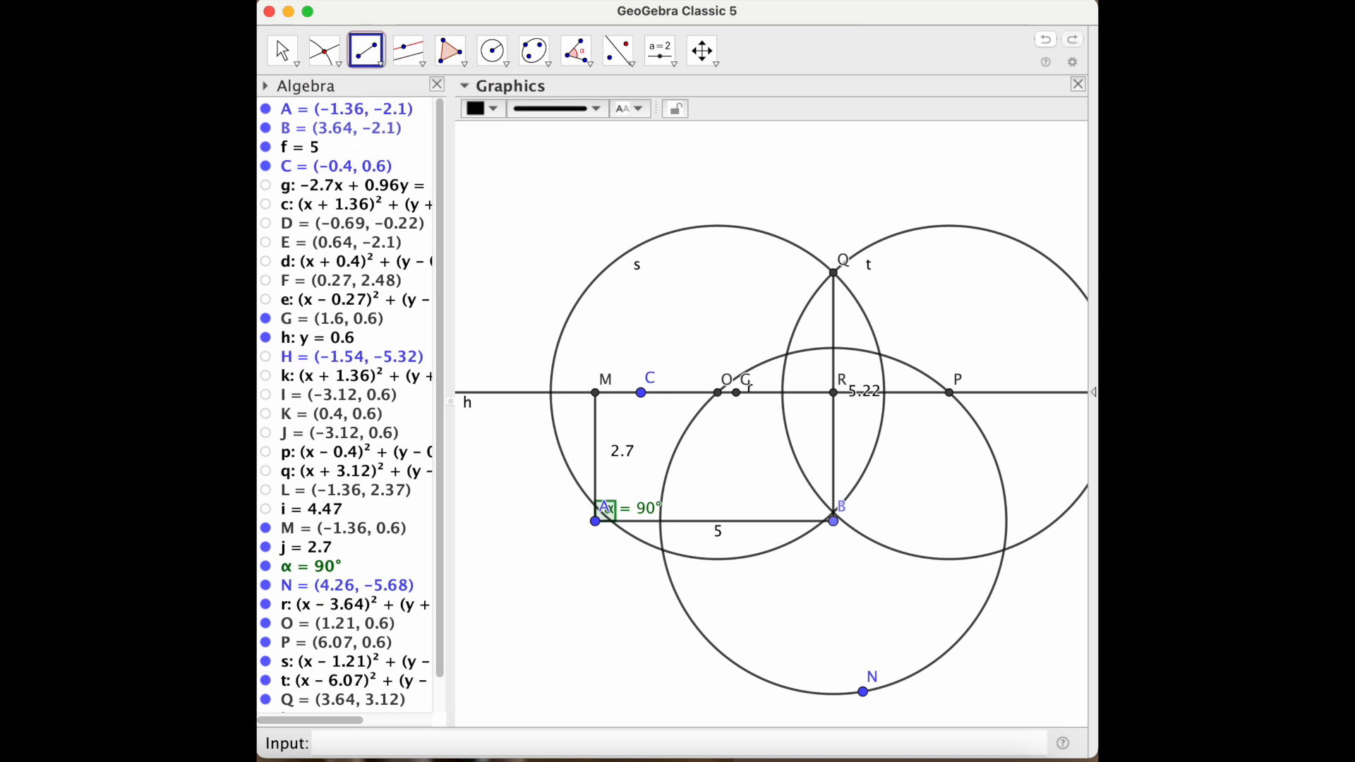
# - Hide points N, O and P together with the construction circles r, s and t
pyautogui.scroll(-2, 353, 510)
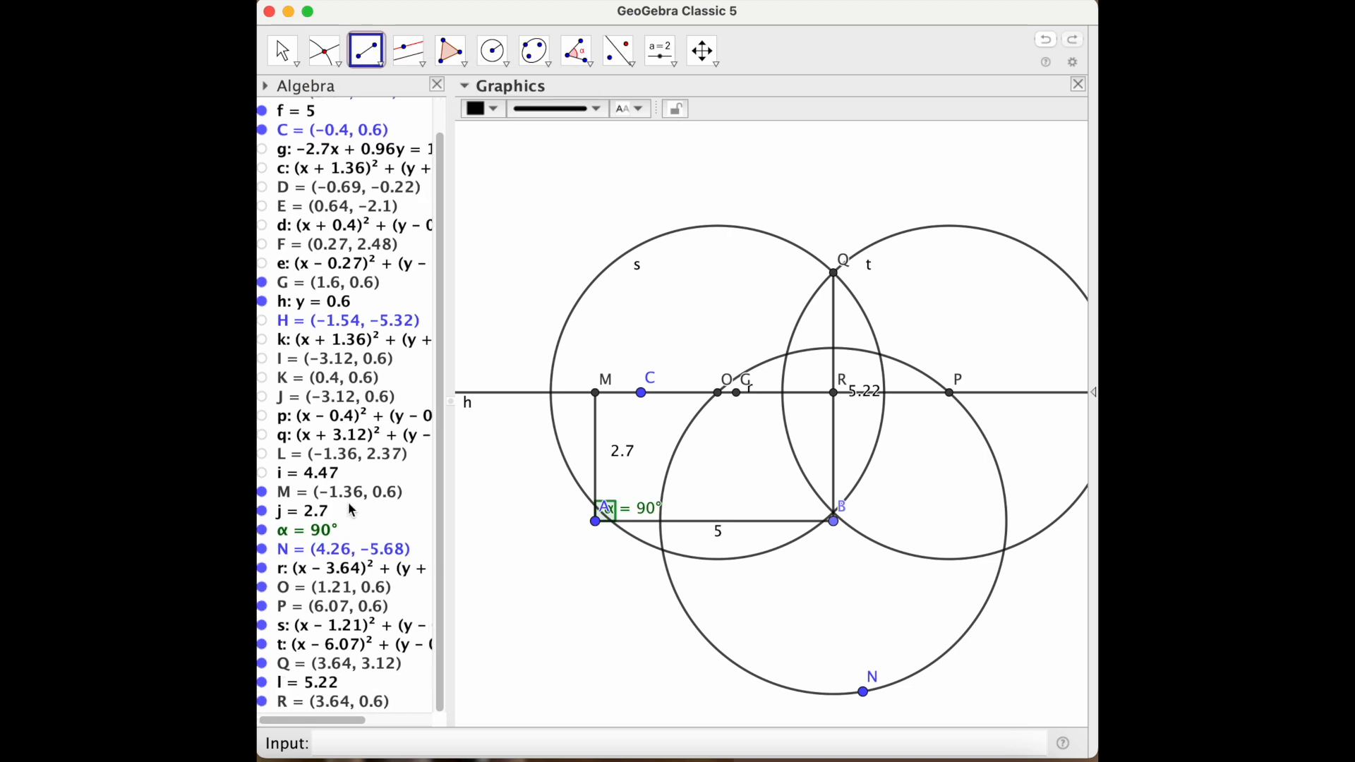
pyautogui.click(263, 549)
pyautogui.click(263, 568)
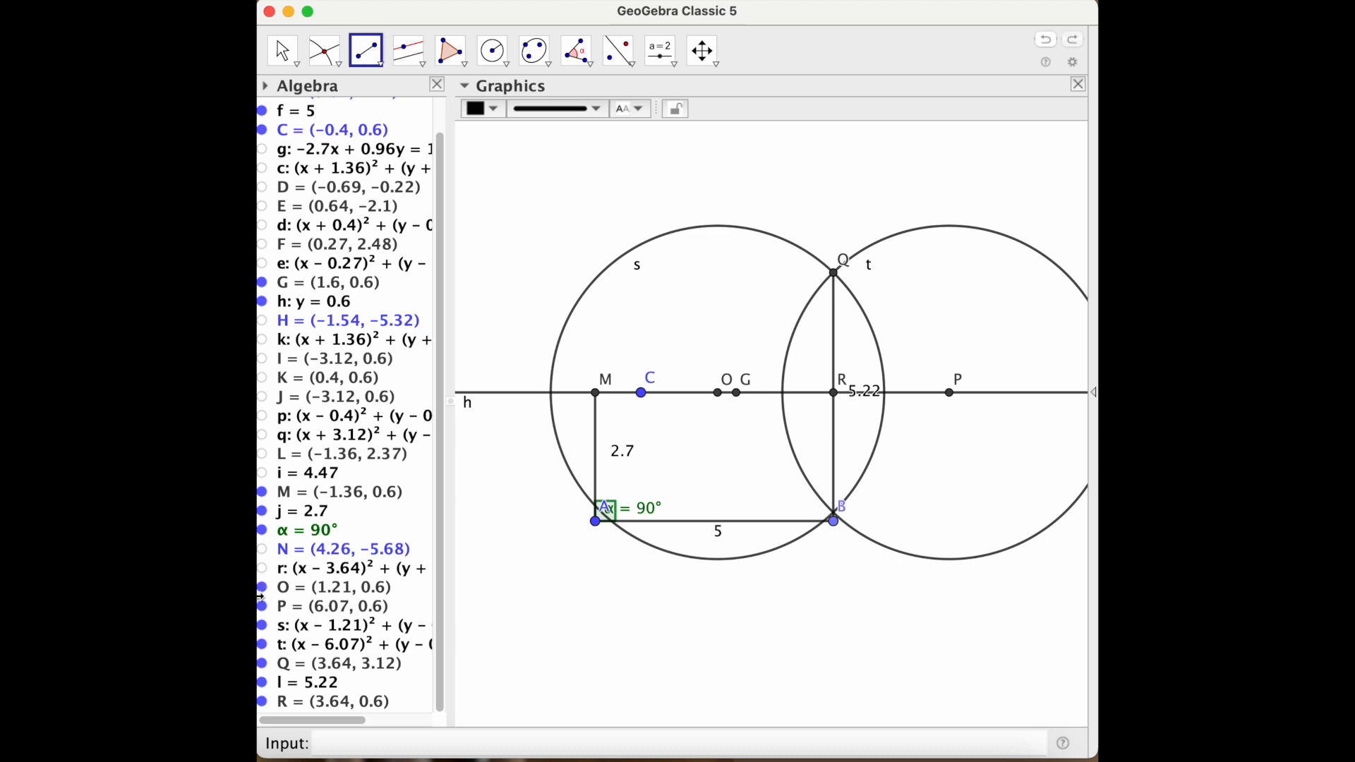
pyautogui.click(263, 589)
pyautogui.click(263, 606)
pyautogui.click(261, 626)
pyautogui.click(262, 644)
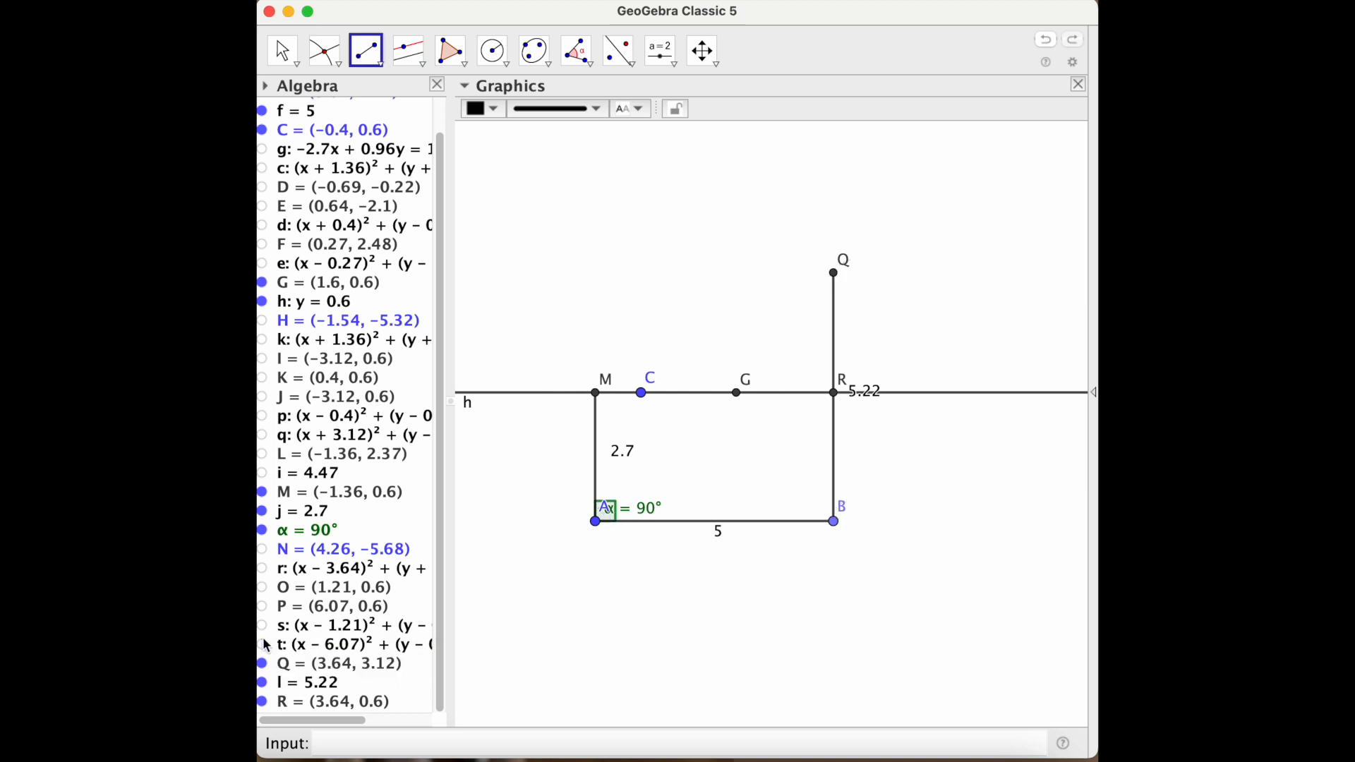
# - Hide point Q and segment BQ, and join B to R with a segment instead
pyautogui.click(263, 664)
pyautogui.click(263, 682)
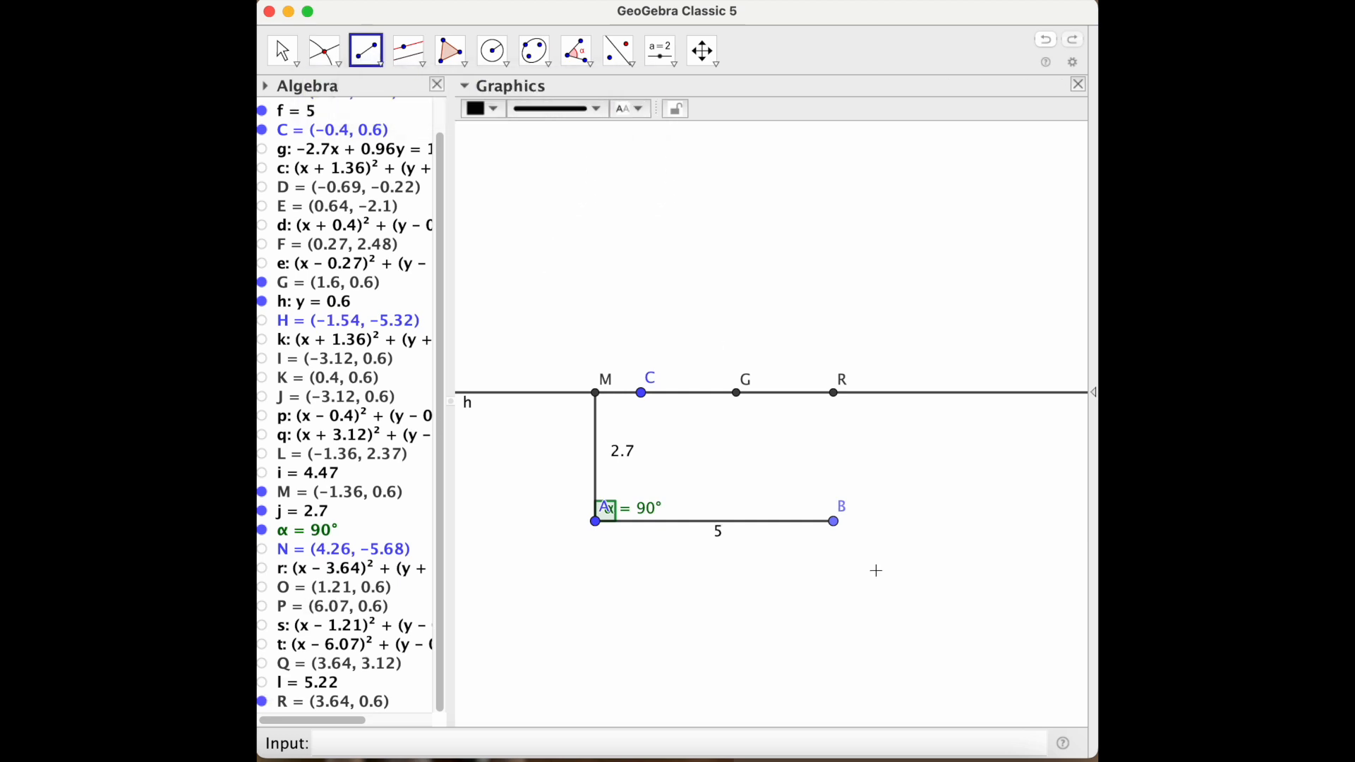
pyautogui.click(834, 522)
pyautogui.click(834, 393)
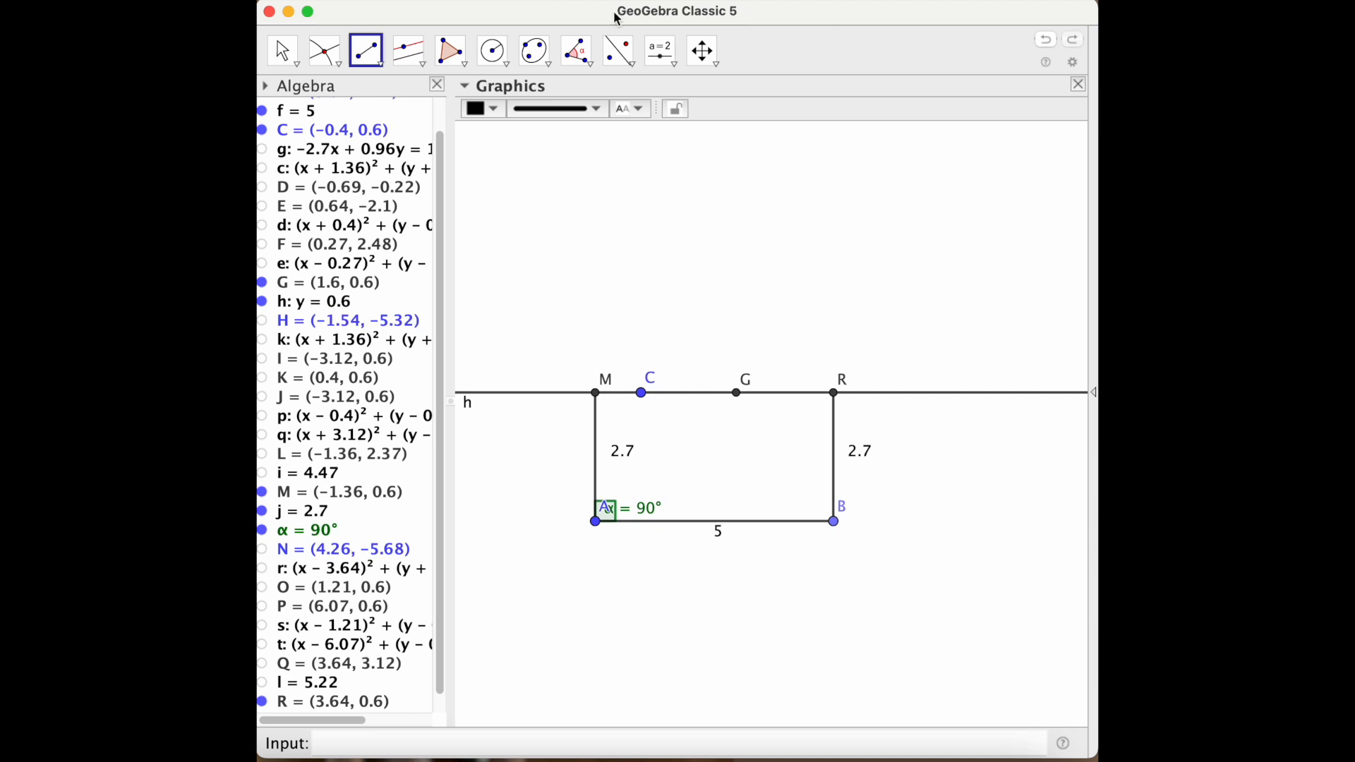
# - Add the angle RBA with its vertex at B, using points R, B and A
pyautogui.click(584, 55)
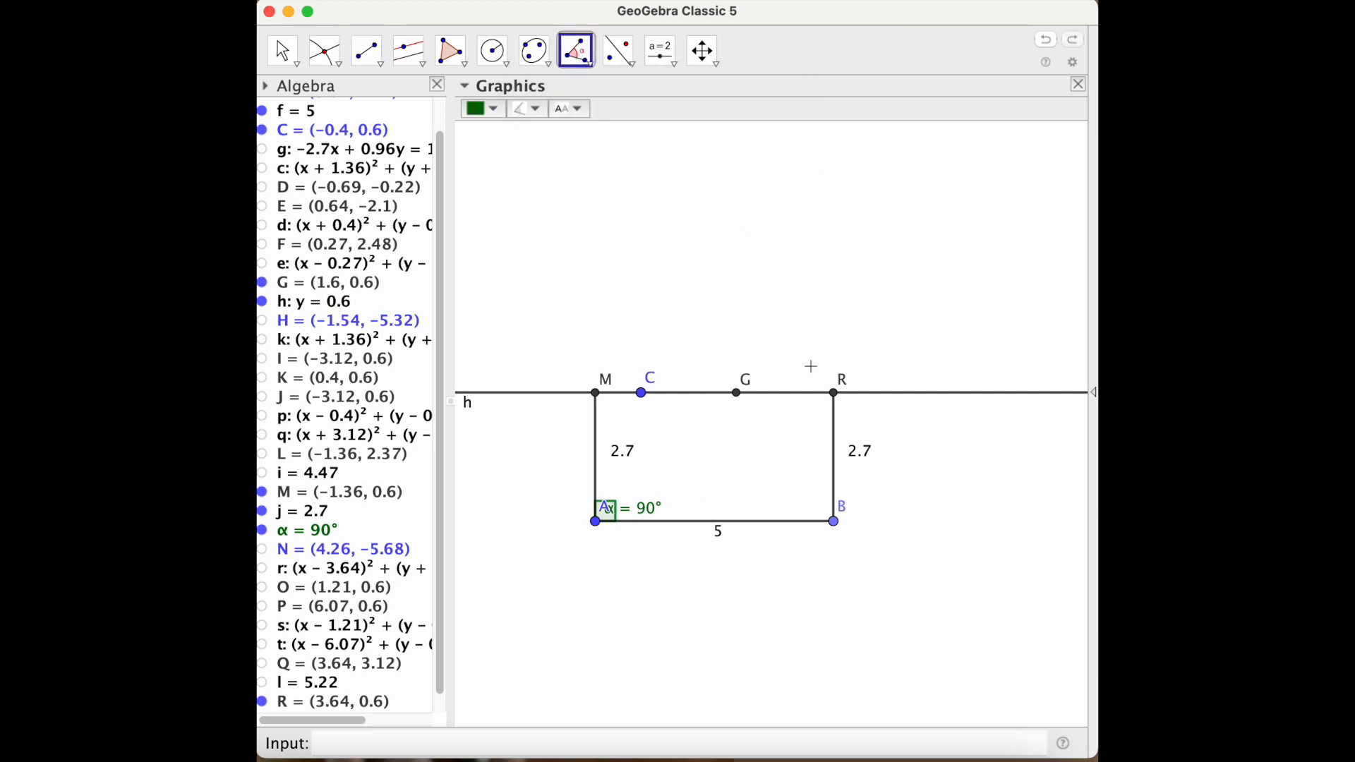
pyautogui.click(835, 395)
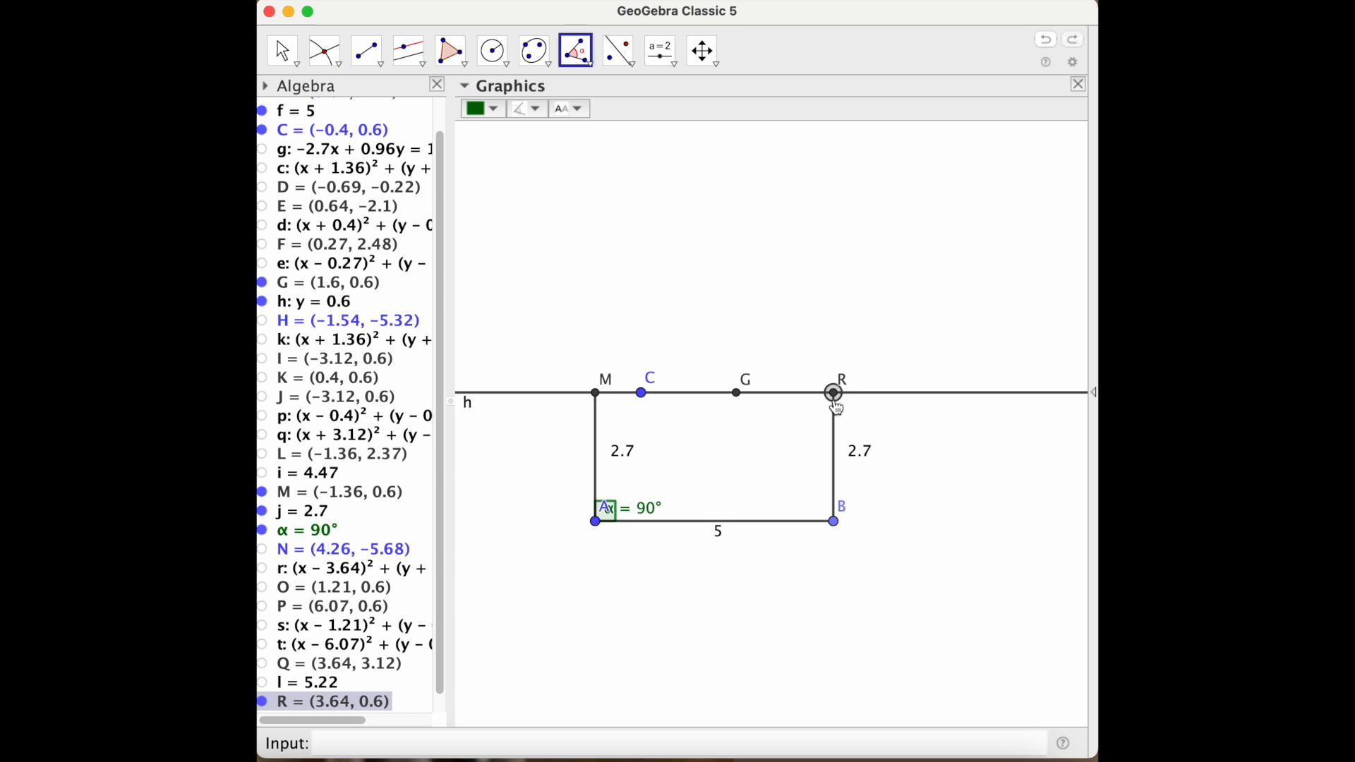
pyautogui.click(835, 520)
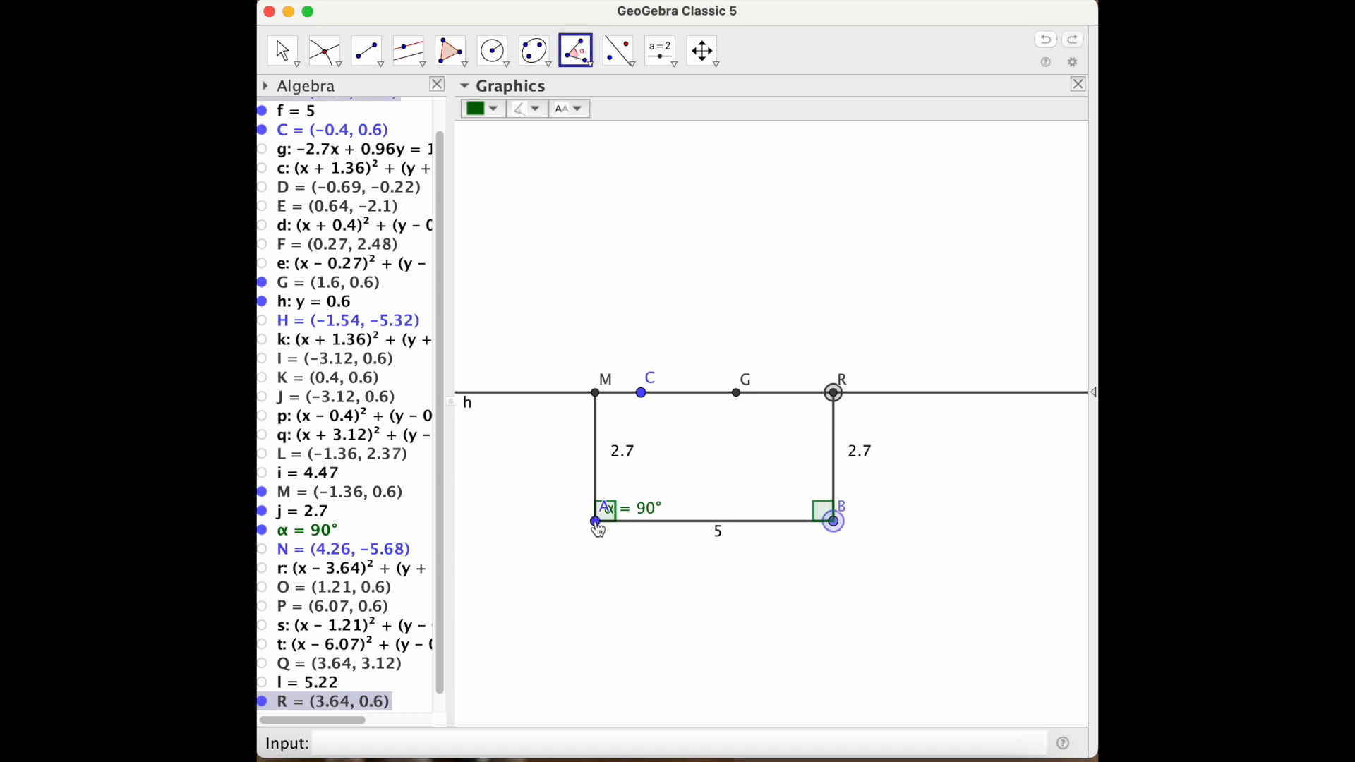
pyautogui.click(596, 522)
# - Add the angle at M through points A, M and G, and the angle at R through M, R and B
pyautogui.click(596, 523)
pyautogui.click(596, 393)
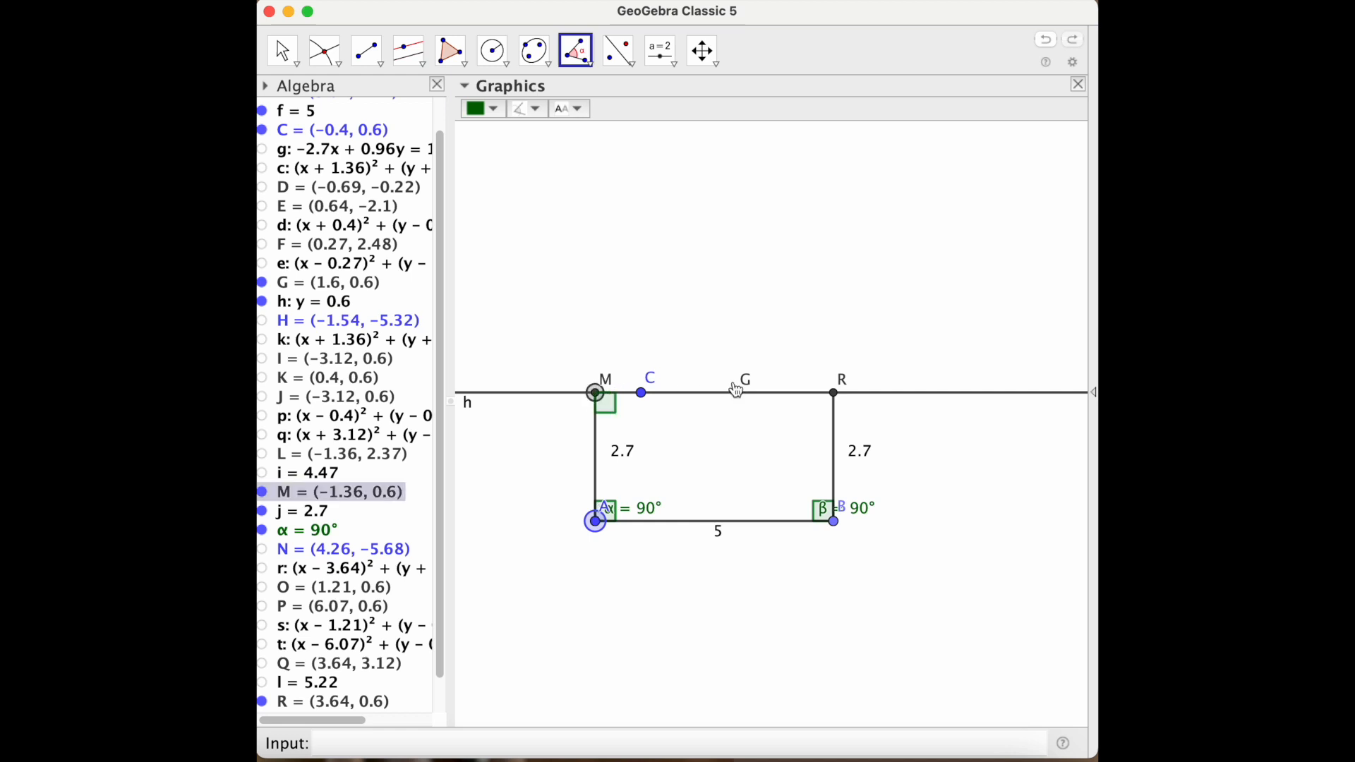
pyautogui.click(736, 392)
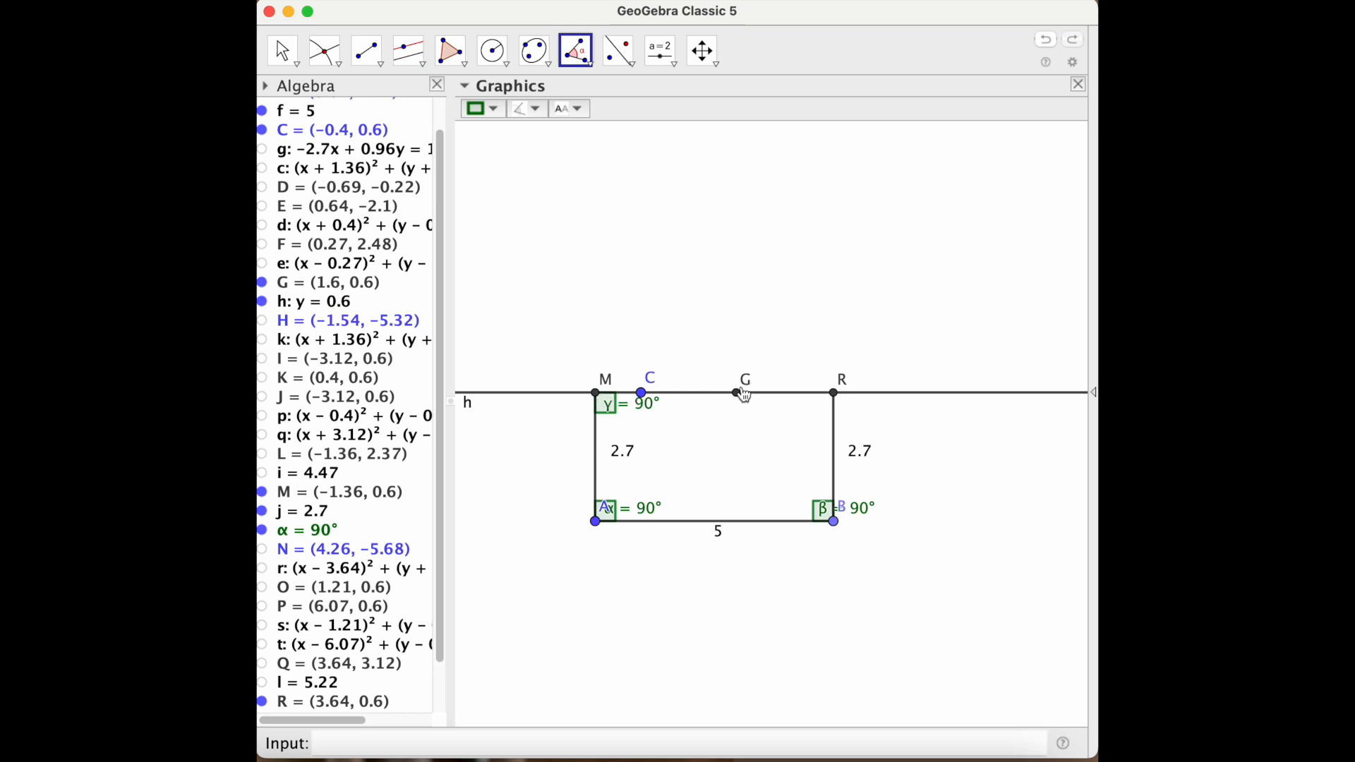
pyautogui.click(596, 393)
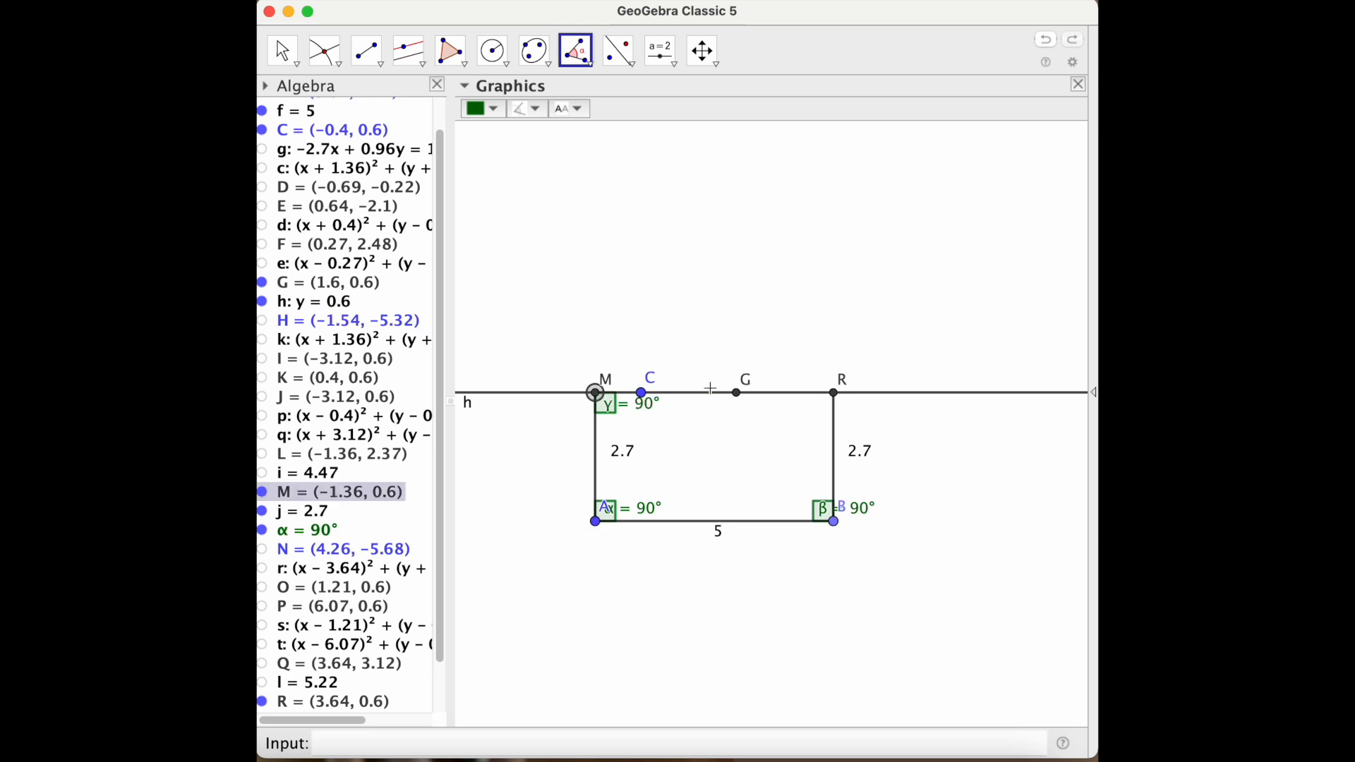
pyautogui.click(833, 394)
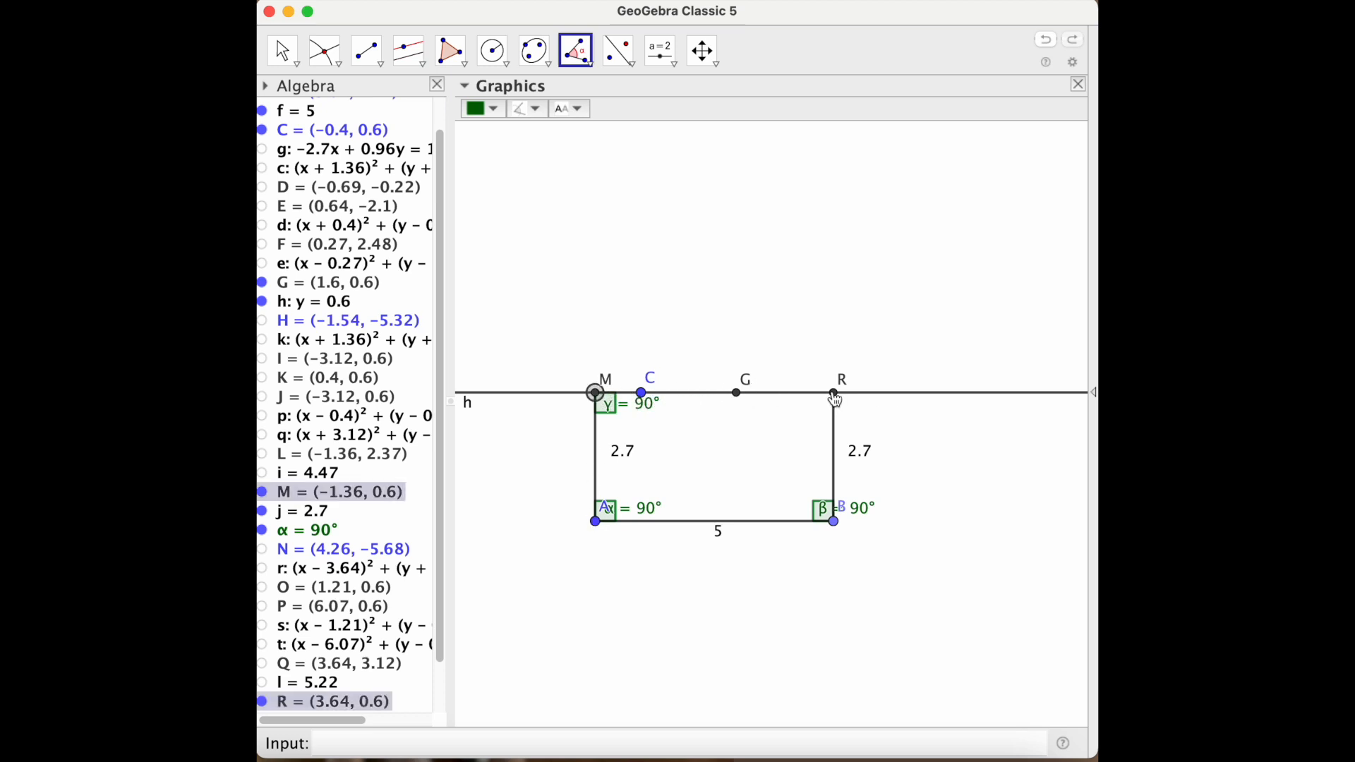
pyautogui.click(834, 522)
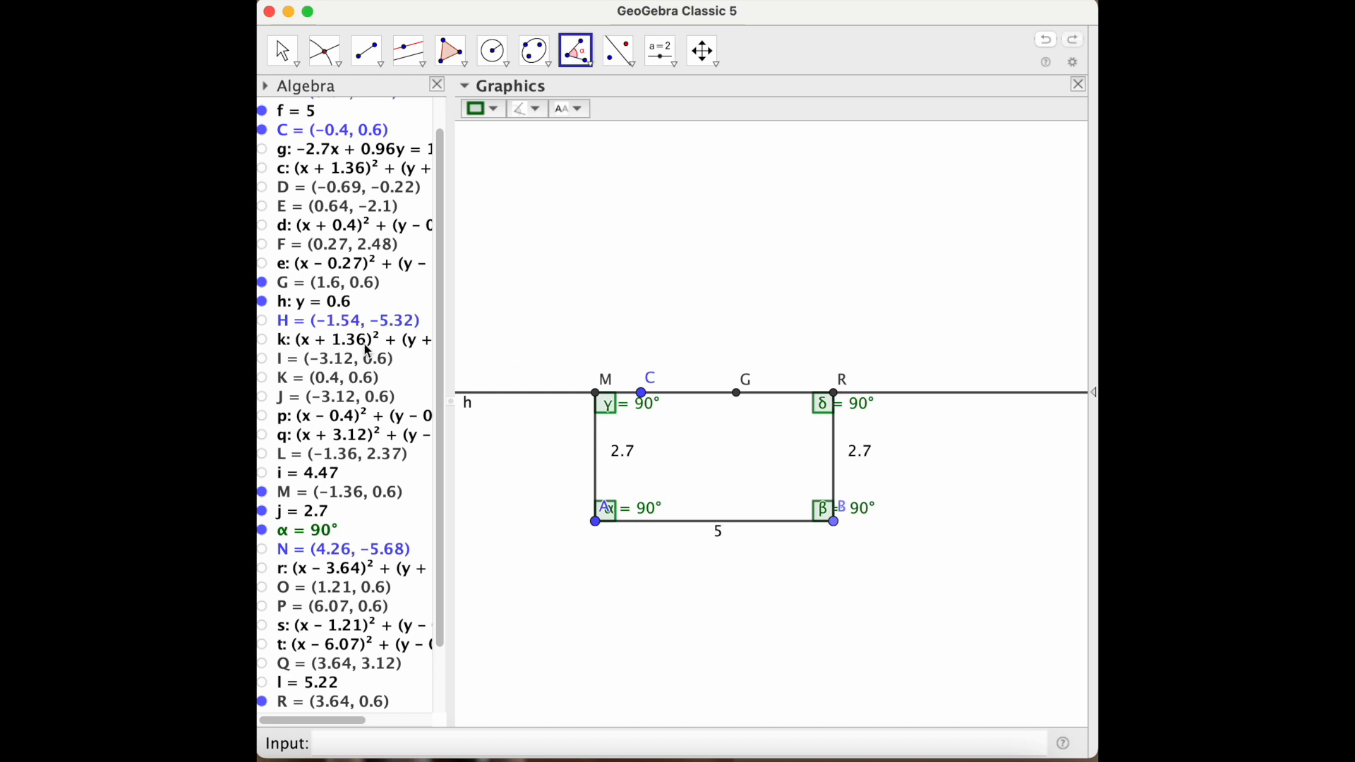
# - Hide line h and the helper points C and G
pyautogui.scroll(1, 368, 351)
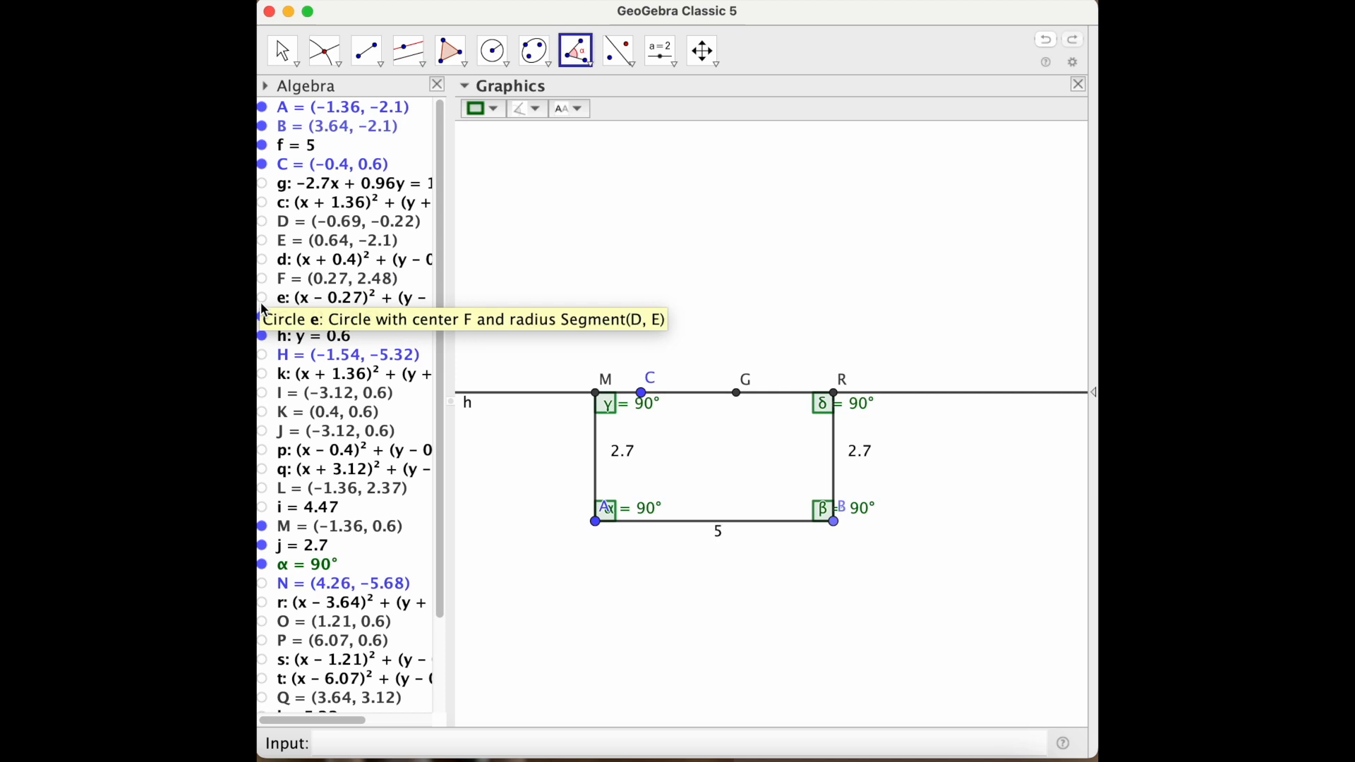
pyautogui.click(263, 339)
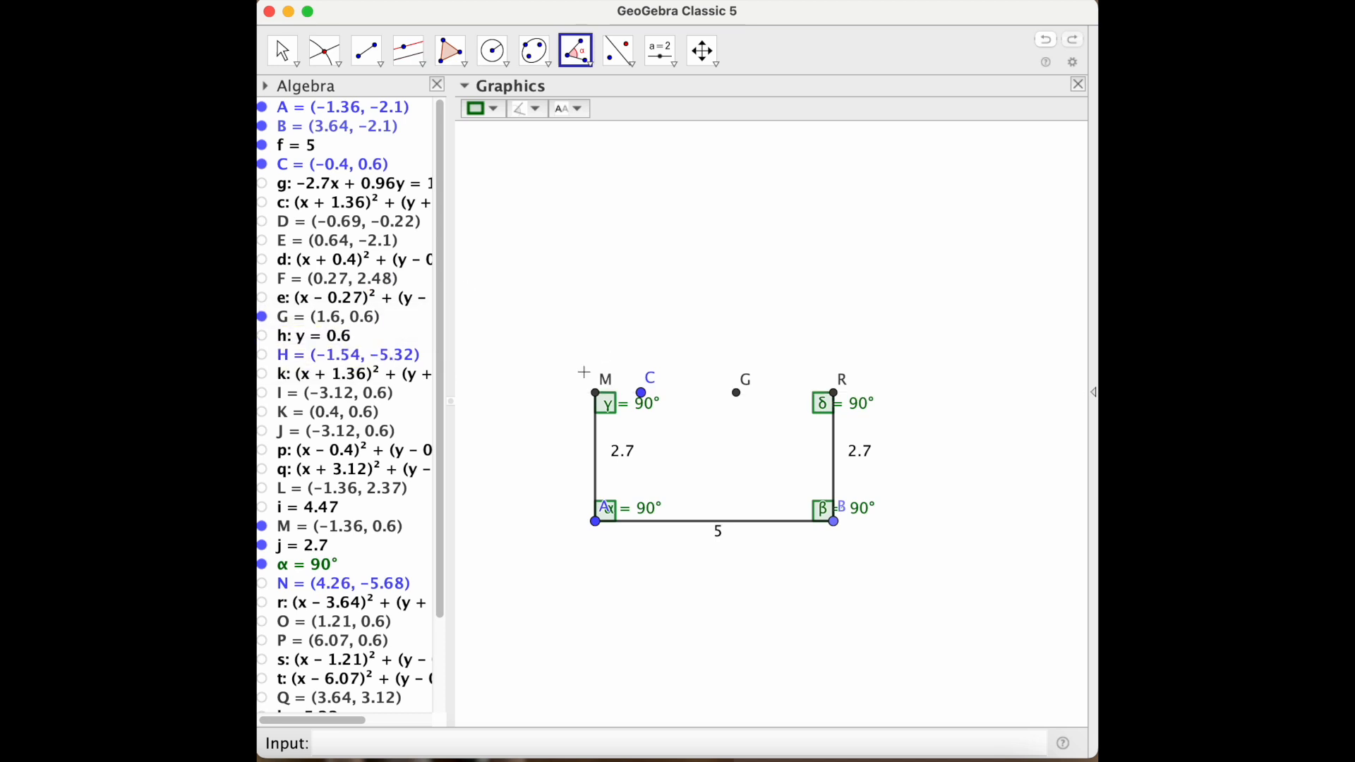
pyautogui.click(262, 166)
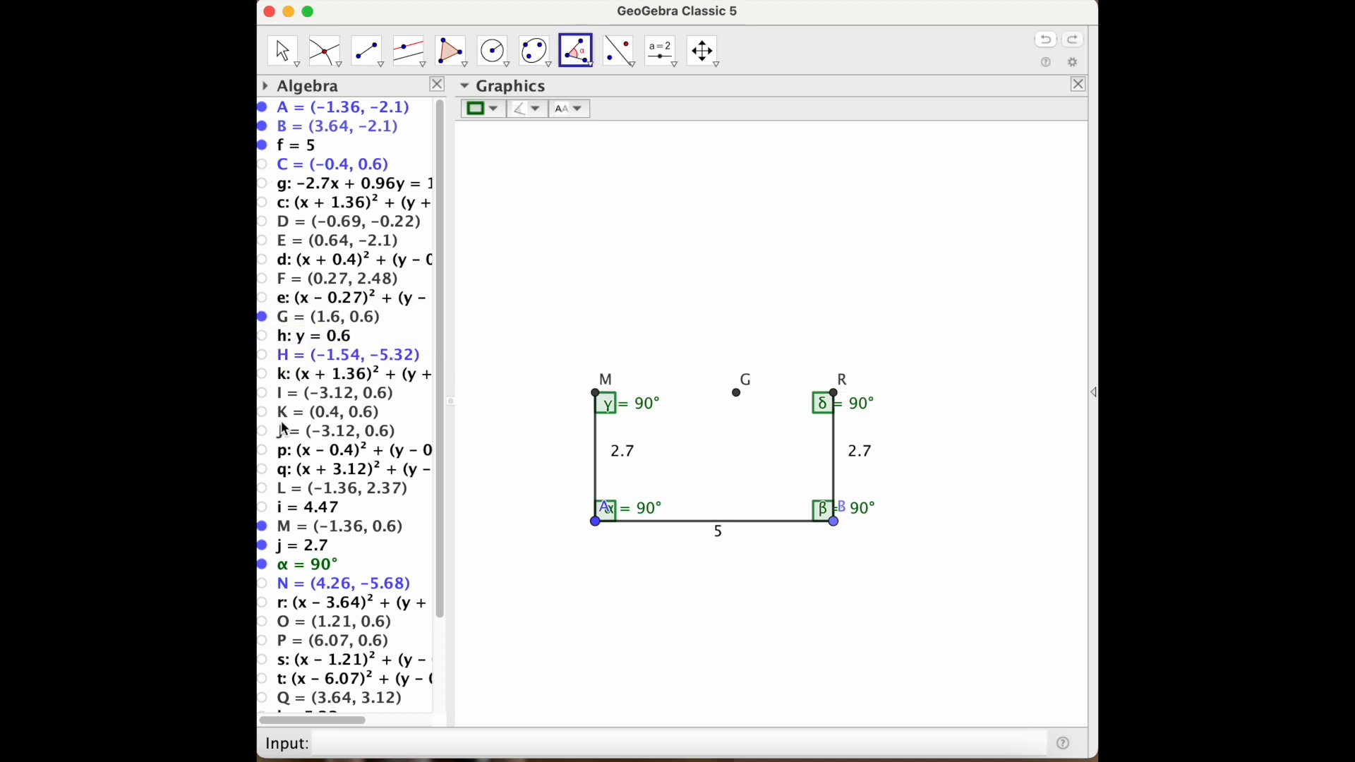
pyautogui.click(264, 316)
# - Join M to R with a segment to close the rectangle on AB
pyautogui.click(367, 58)
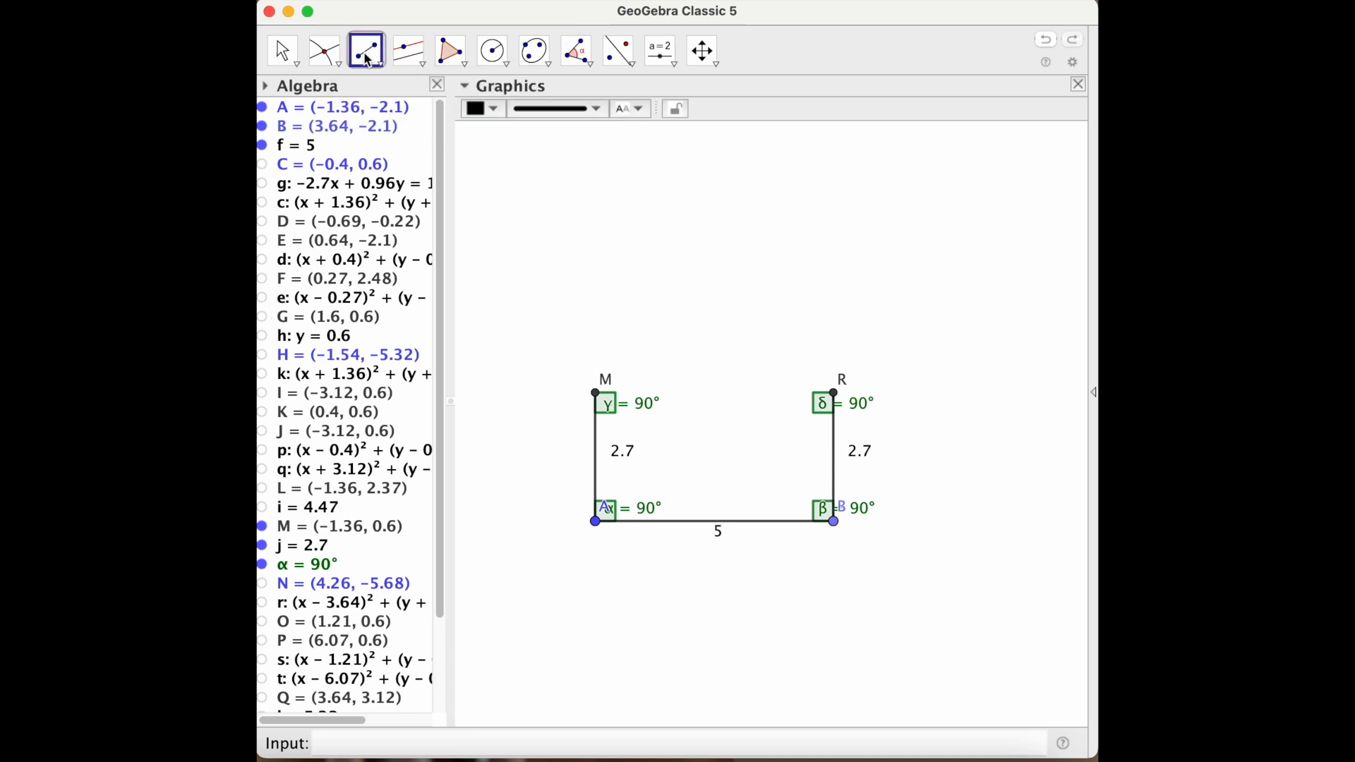
pyautogui.click(596, 393)
pyautogui.click(833, 395)
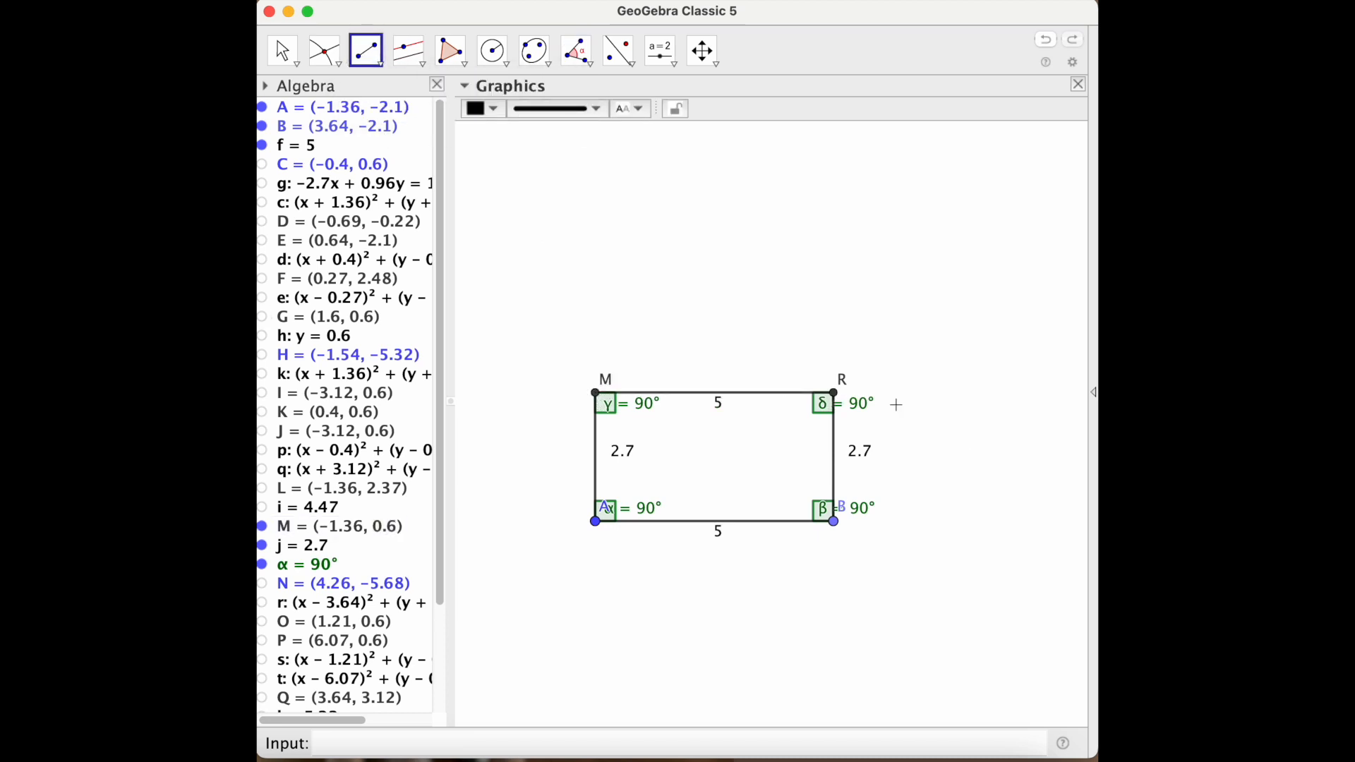